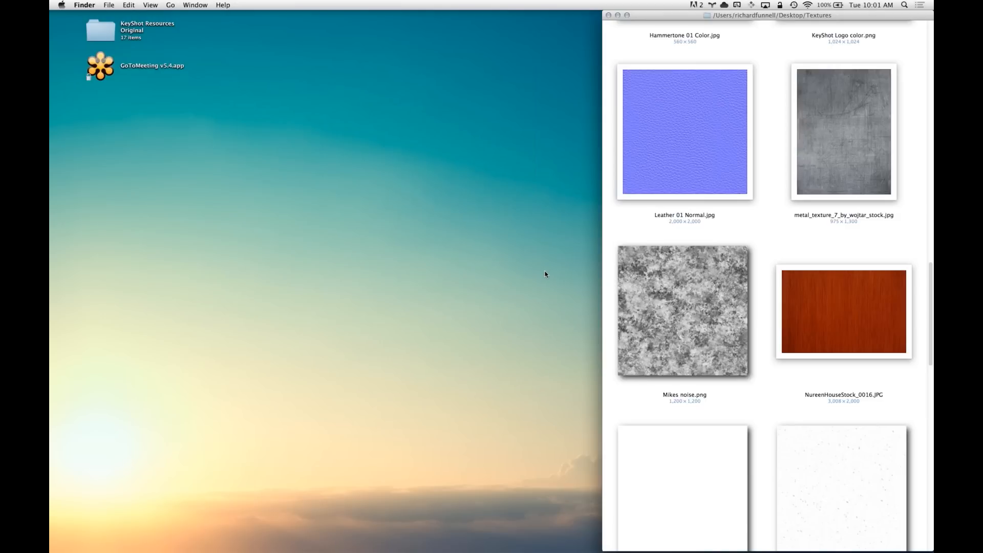
Open KeyShot 4 and enlarge its window to fill the screen
click(552, 238)
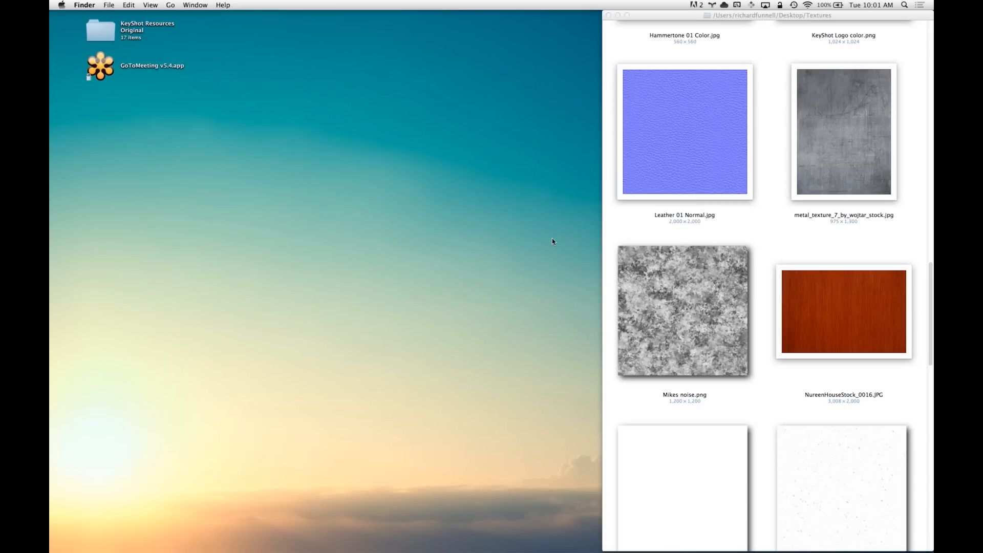
click(774, 121)
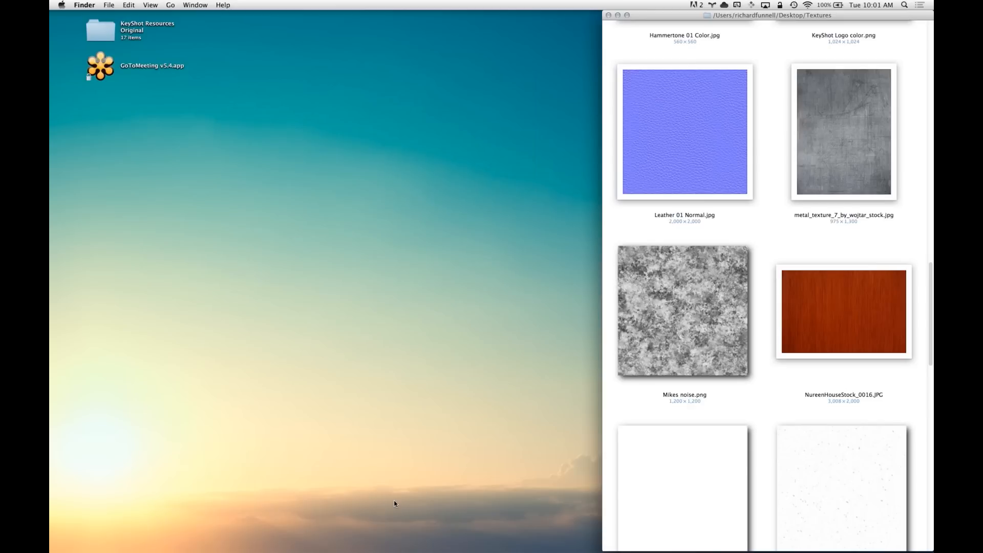
mouse_move(271, 539)
click(187, 536)
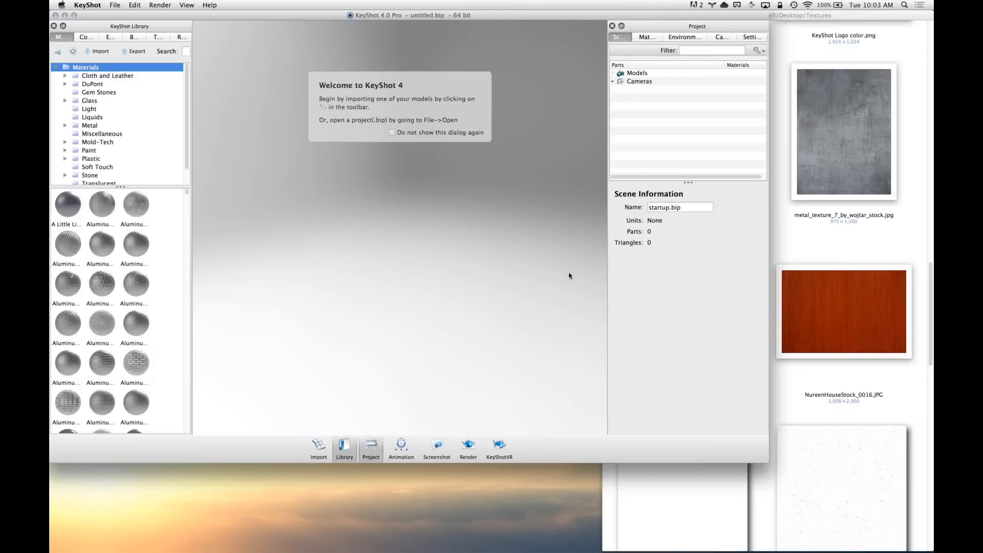
click(187, 5)
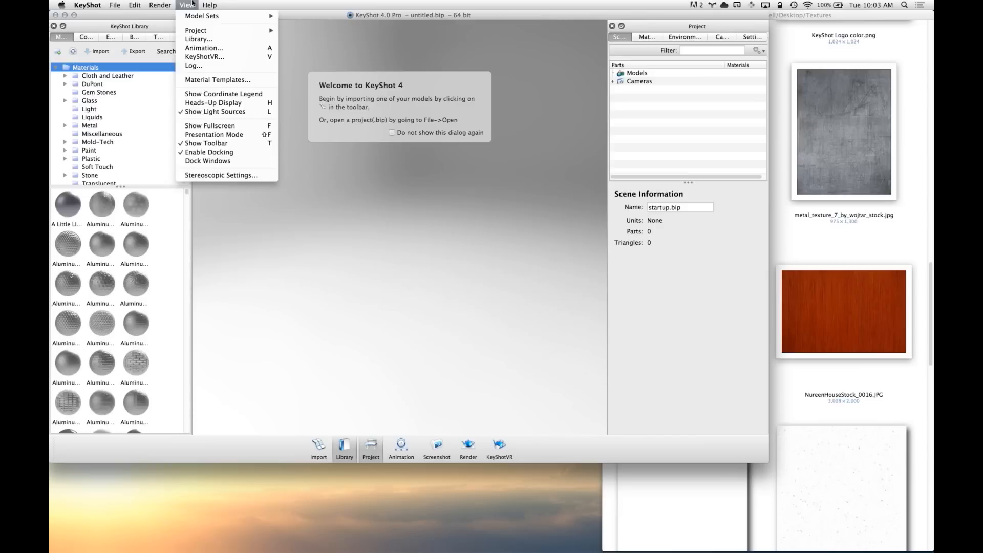
click(193, 4)
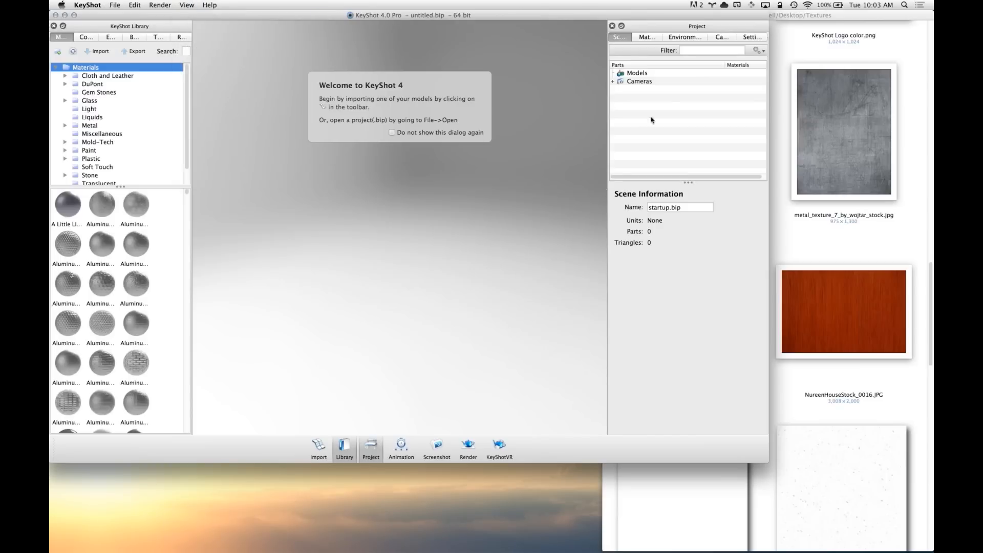
click(75, 15)
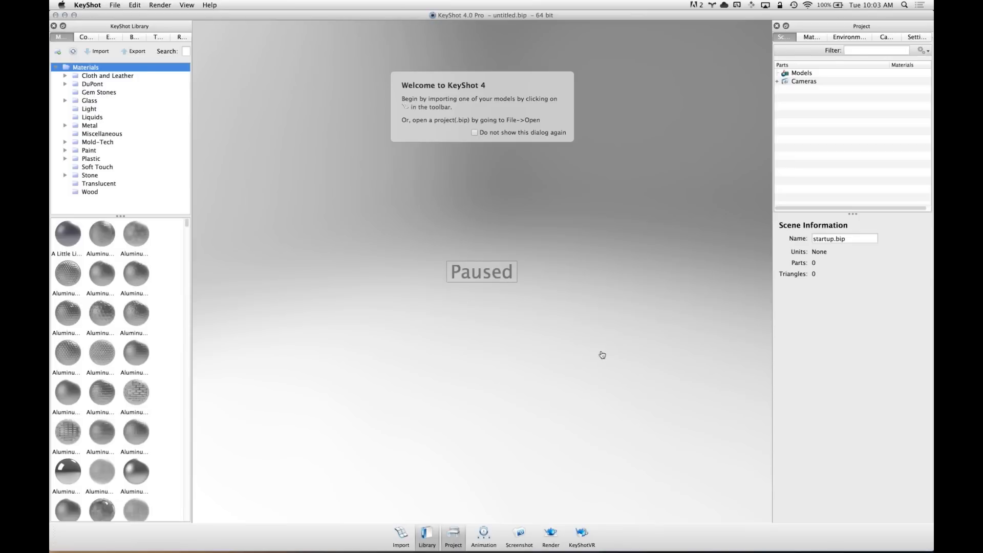
Switch to Safari and browse the MOLD-TECH Textures page under the KeyShot website's Materials downloads
key(super+Tab)
click(557, 268)
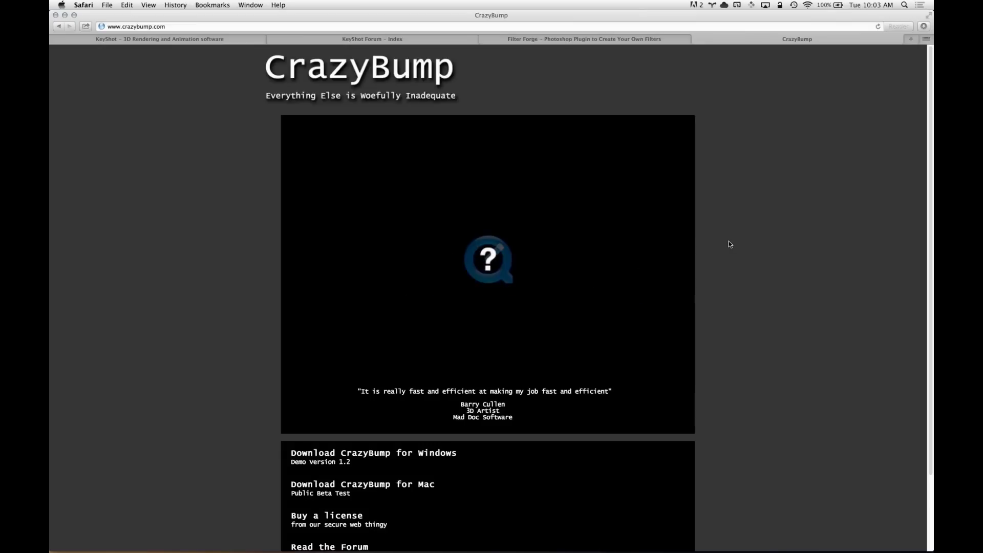
click(187, 39)
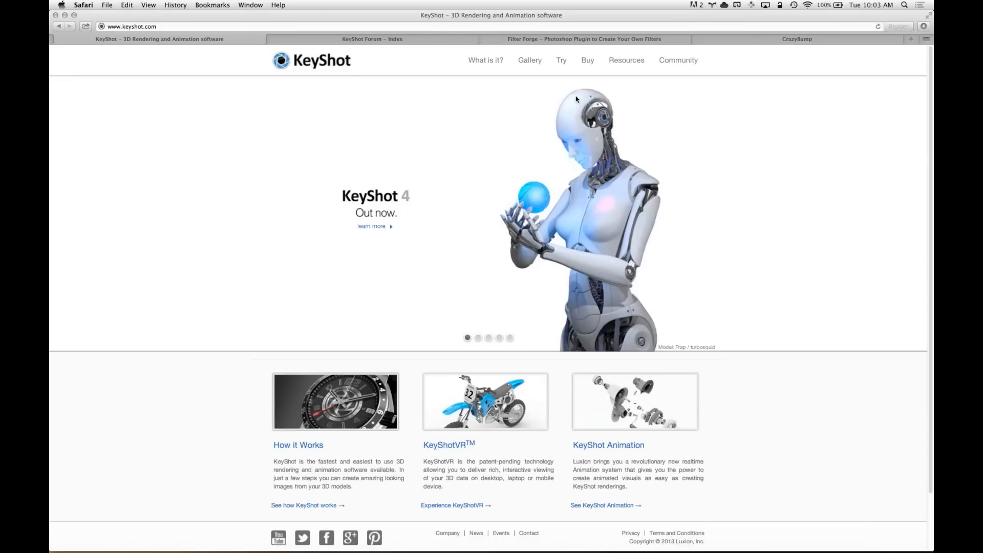
mouse_move(617, 61)
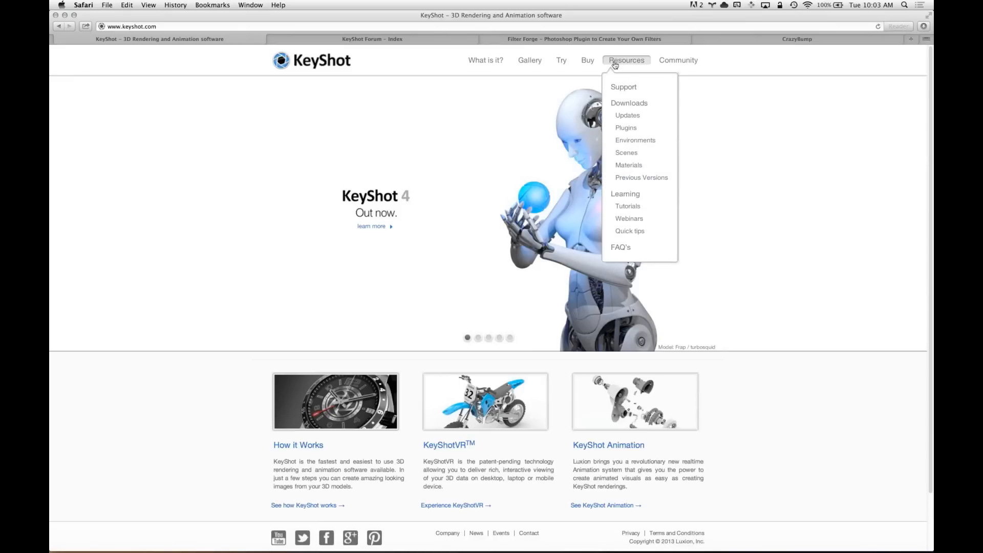
click(640, 168)
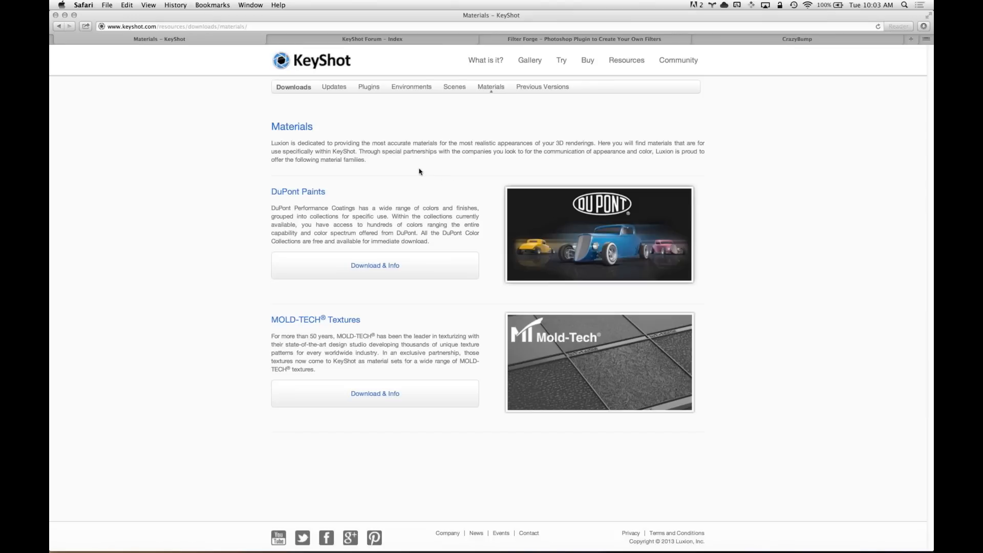
click(390, 396)
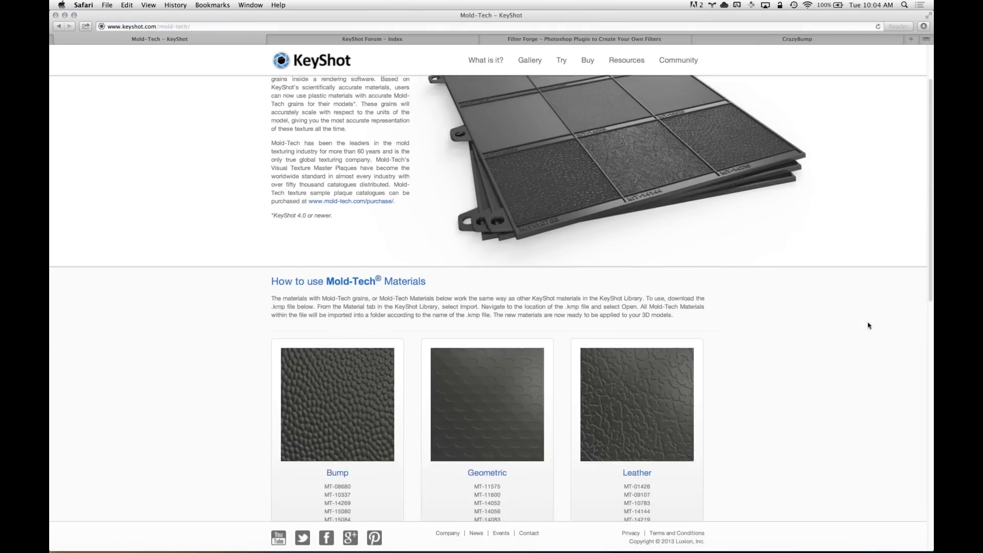
scroll(869, 323, down, 7)
scroll(869, 323, down, 1)
scroll(869, 324, up, 1)
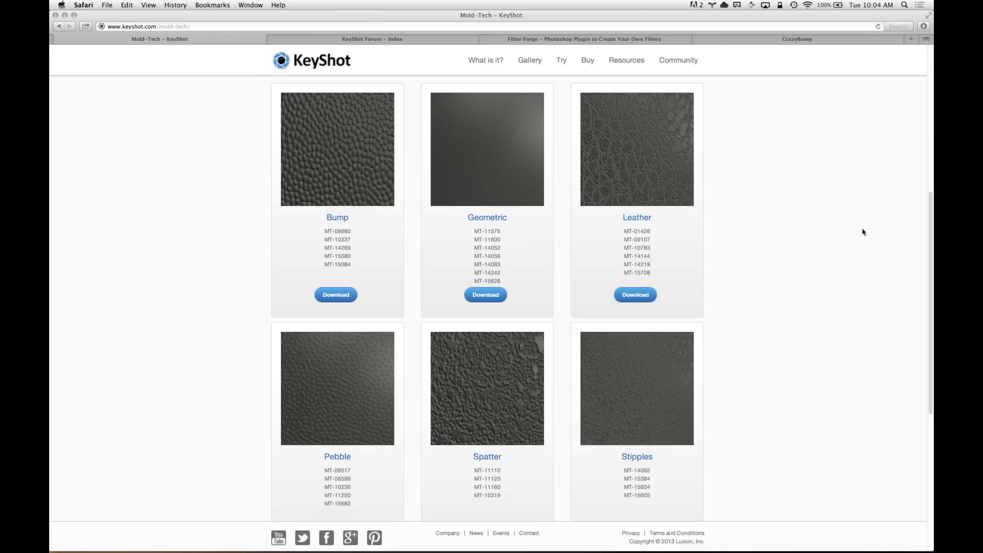
Switch back to KeyShot, view the list of hotkeys and close it
key(super+Tab)
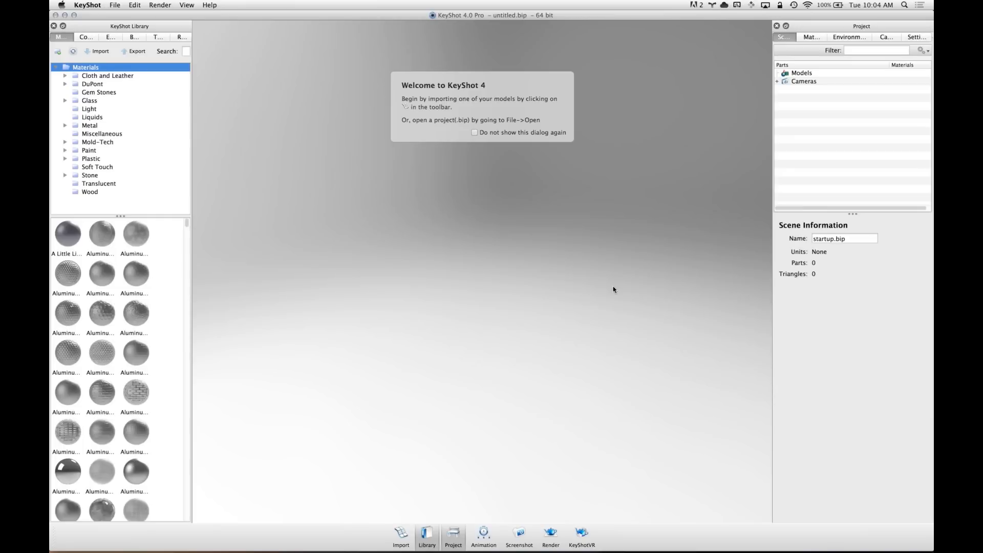
key(k)
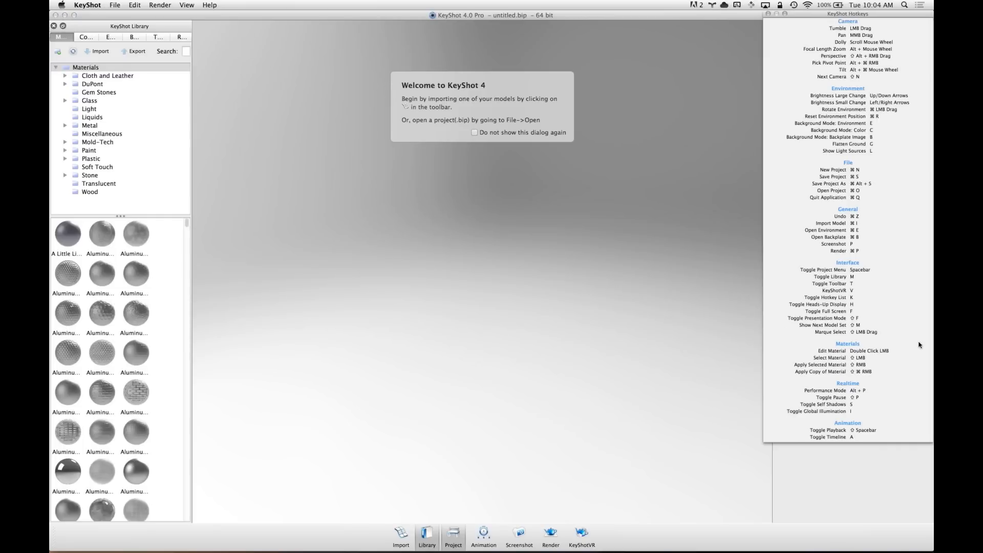
key(k)
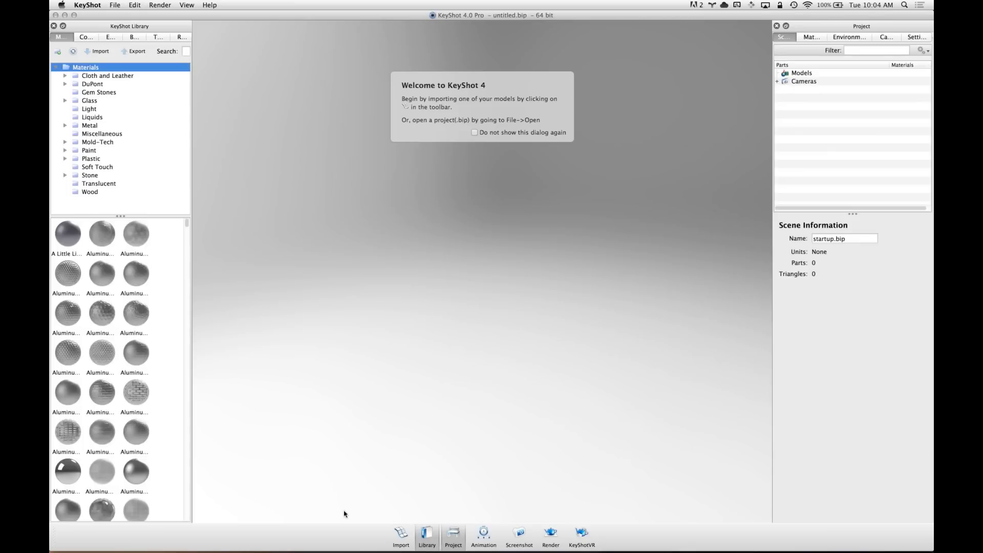
Import 5in cube.3dm from the Desktop's 3D Models folder using the default import settings
click(401, 535)
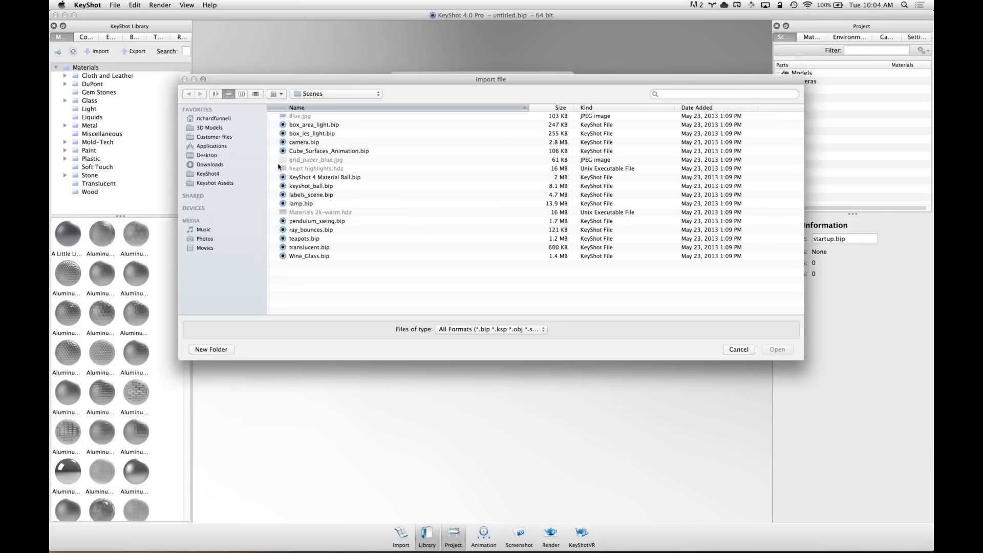
click(209, 155)
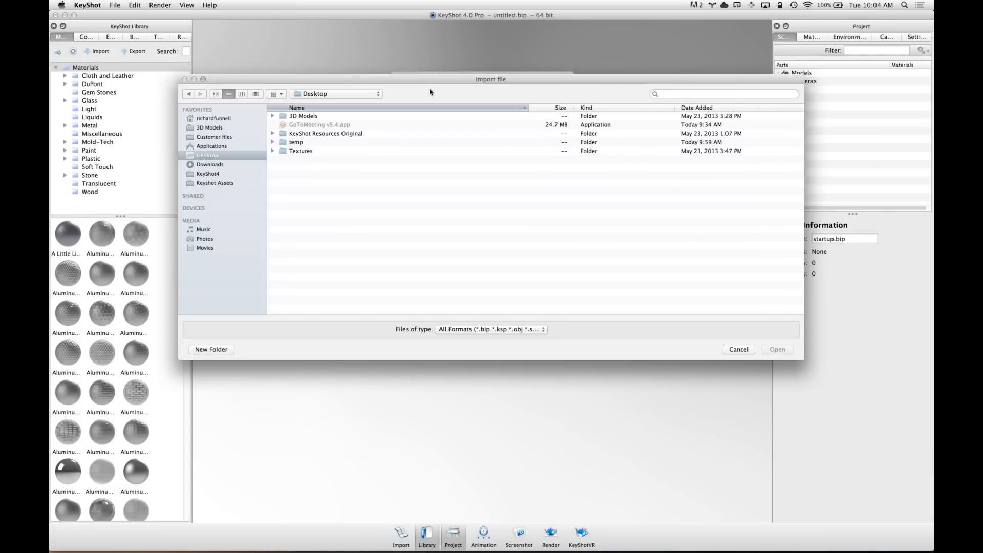
double_click(318, 125)
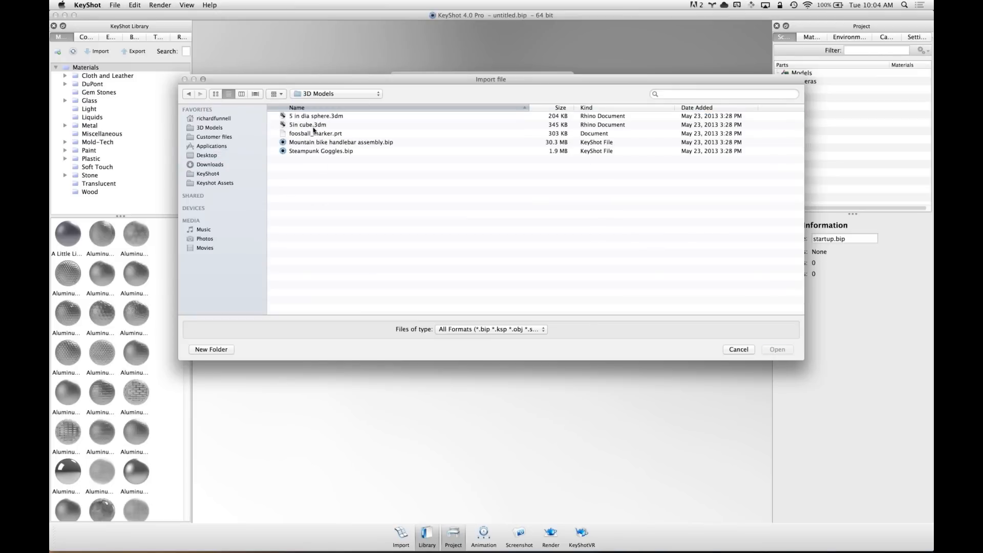
click(318, 126)
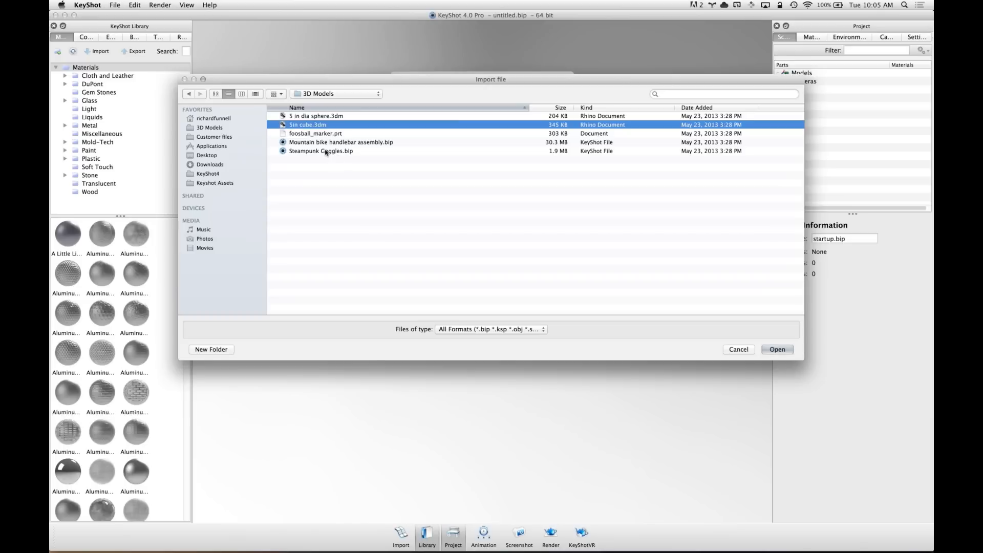
click(785, 353)
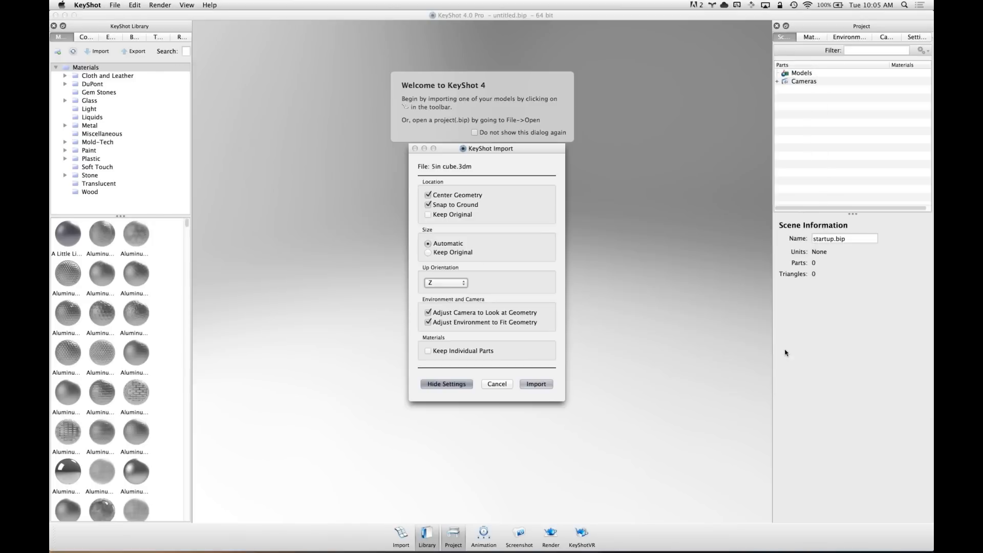
click(547, 385)
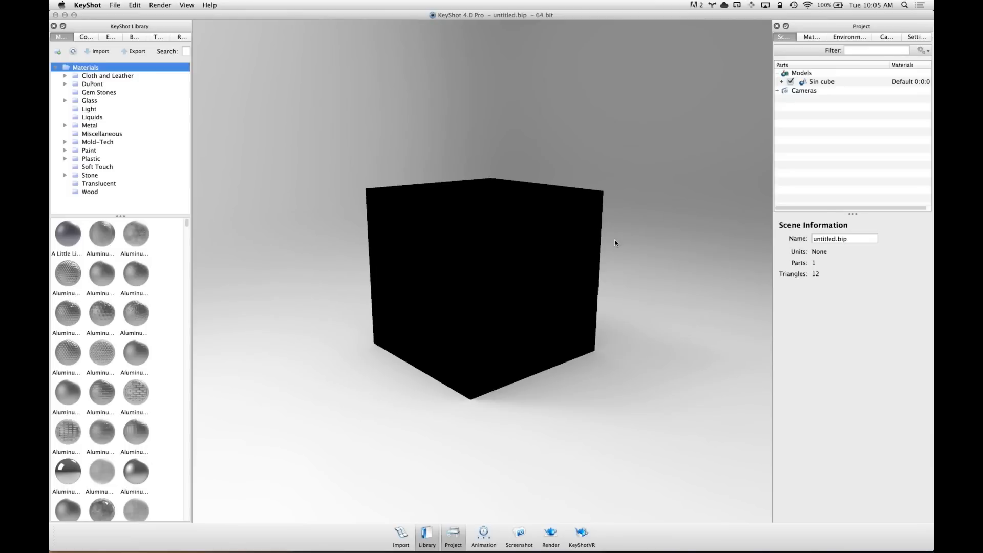
Change the diffuse color of the cube's material to light gray
drag(515, 345, 549, 272)
double_click(538, 272)
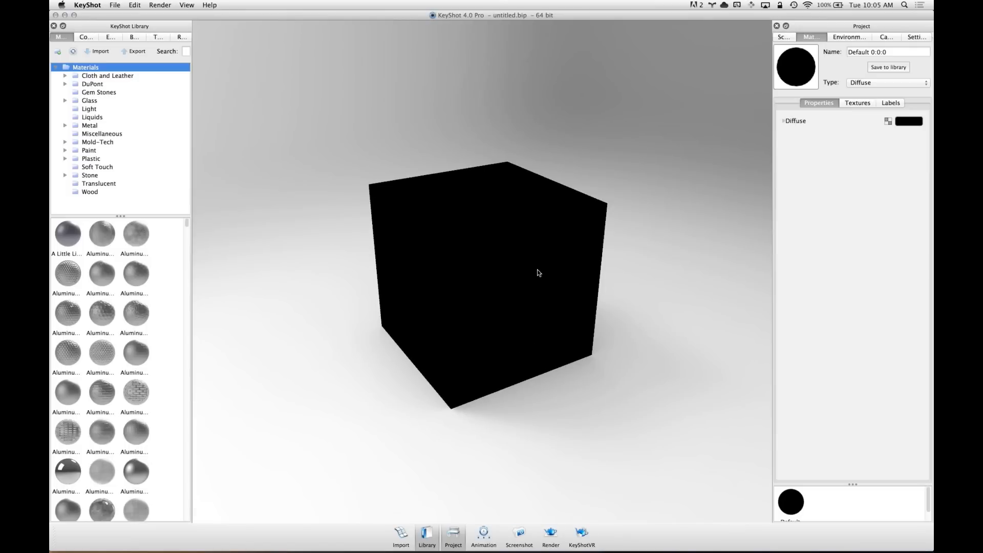
click(903, 121)
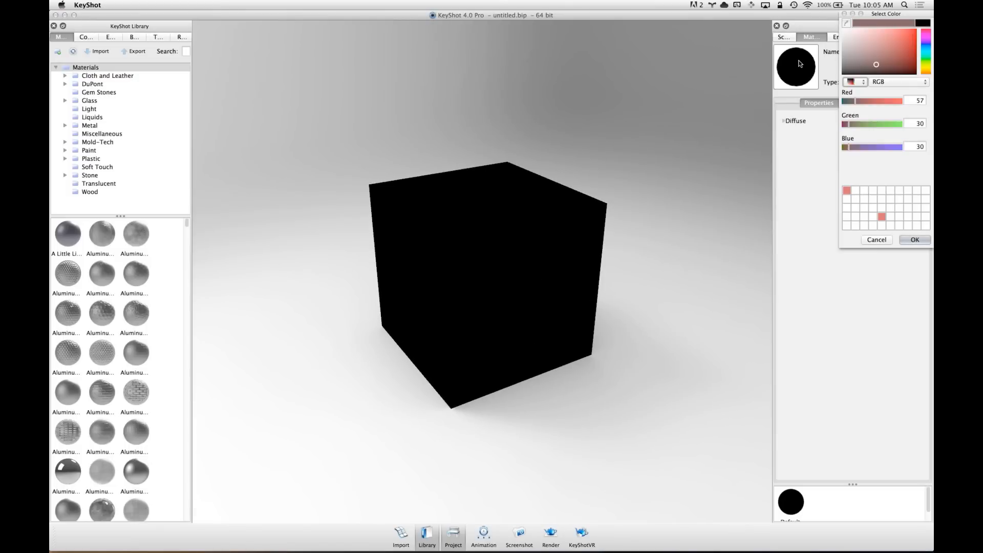
click(915, 240)
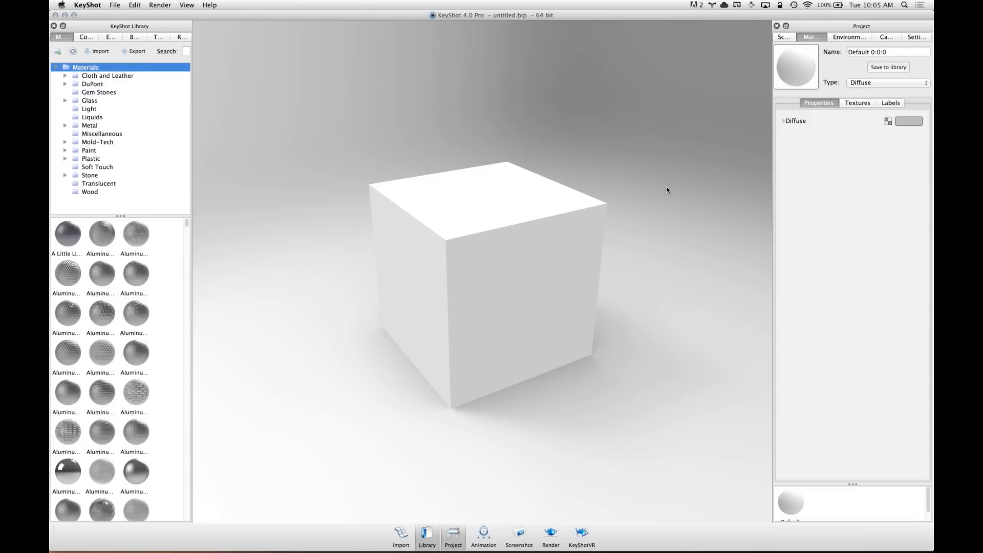
Display the Mold-Tech materials in the library and set the model units to Inches
click(103, 142)
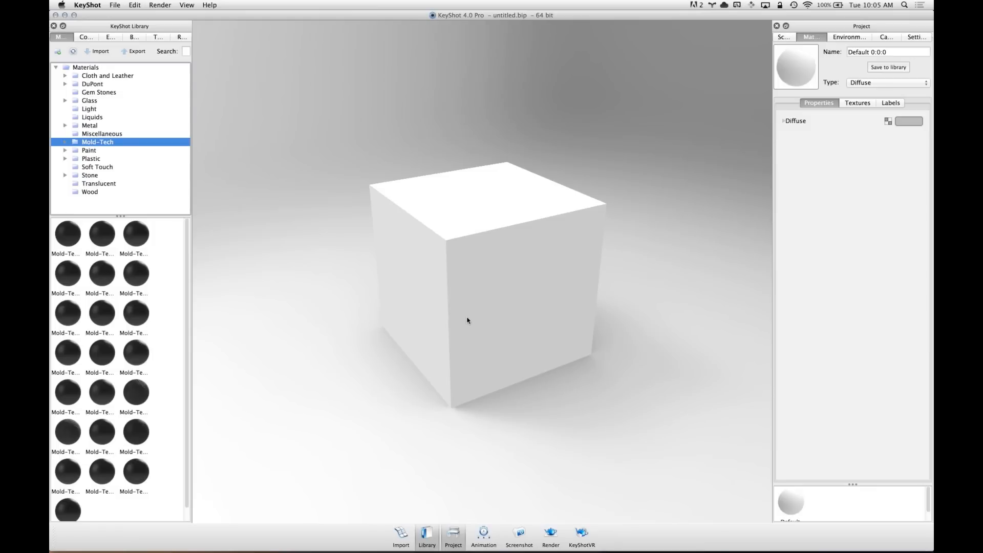
click(136, 5)
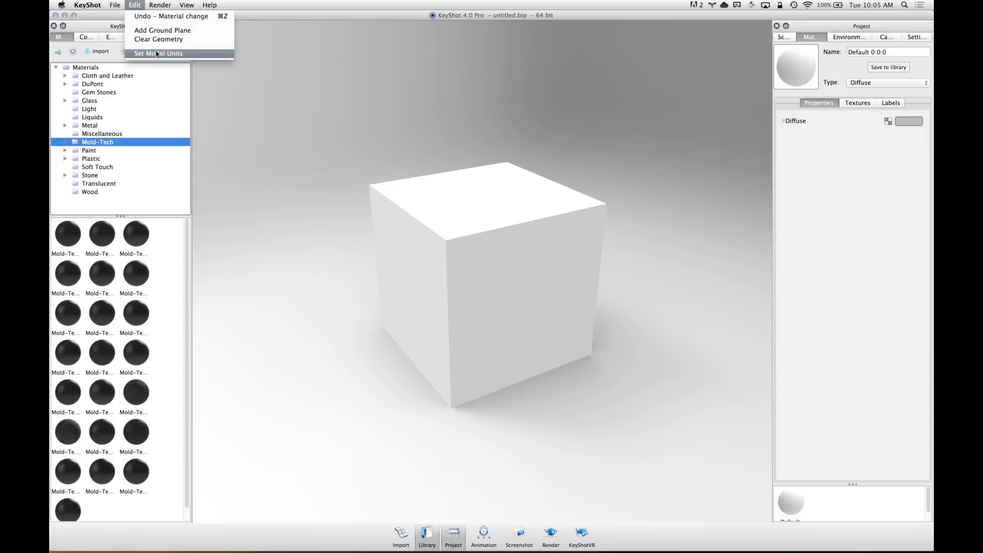
click(198, 53)
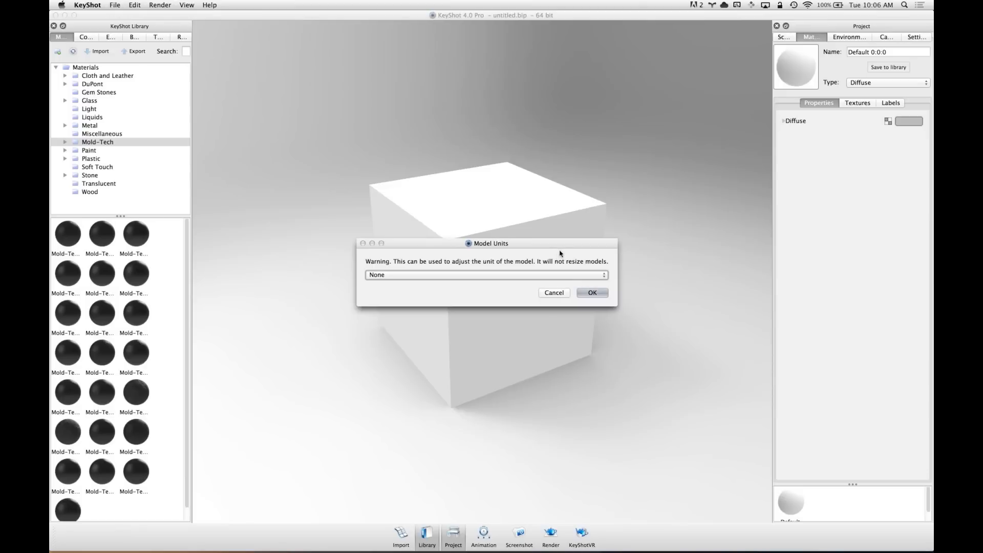
click(563, 277)
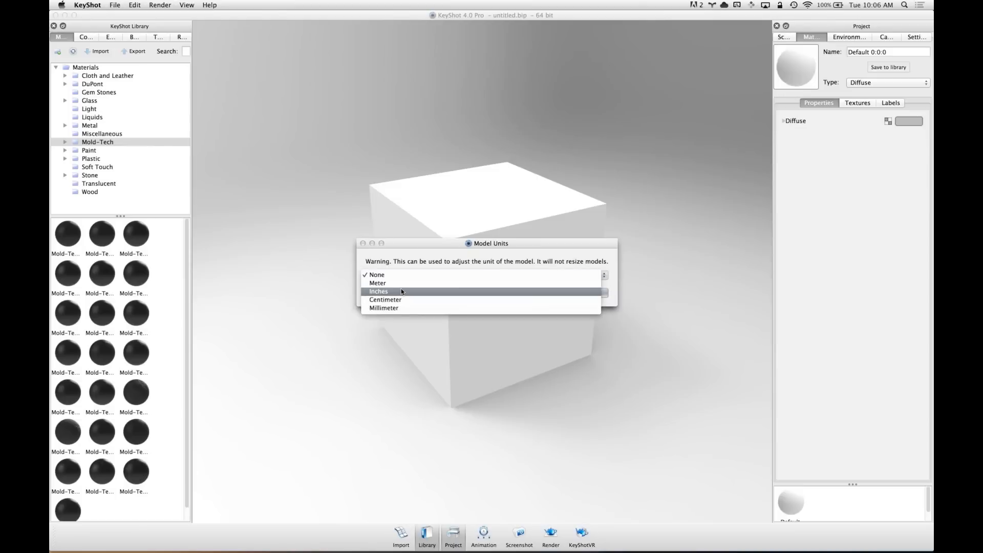
click(401, 292)
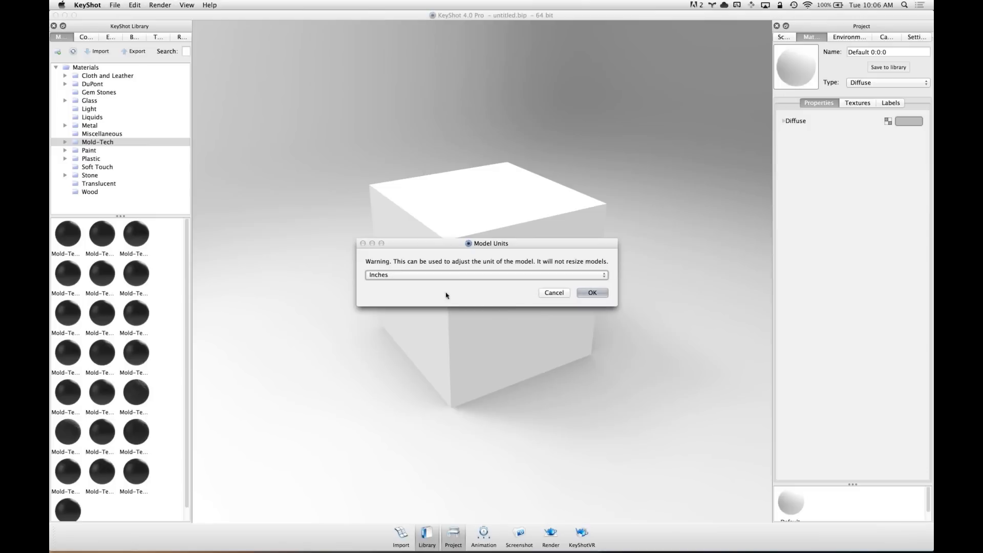
click(602, 295)
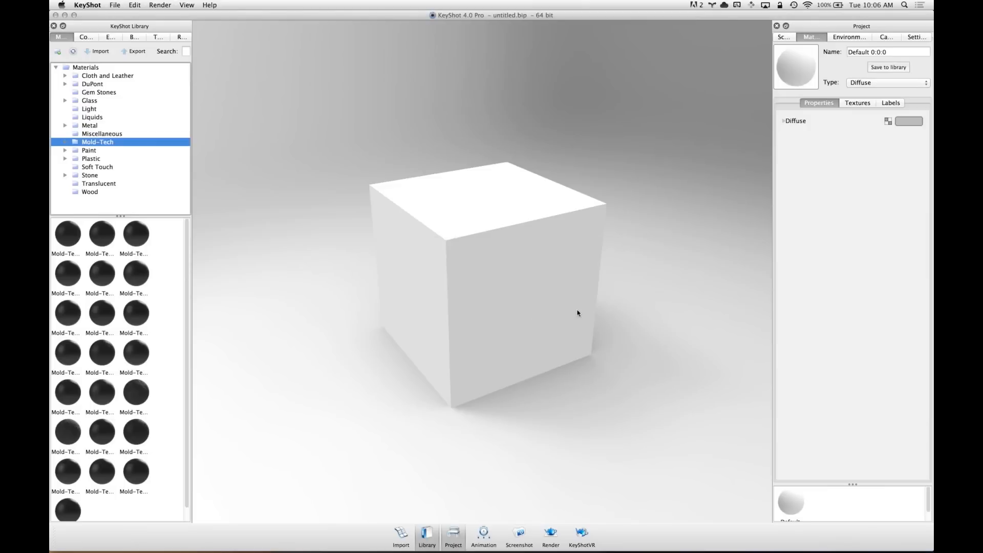
Check the model units in the scene information
drag(478, 297, 487, 281)
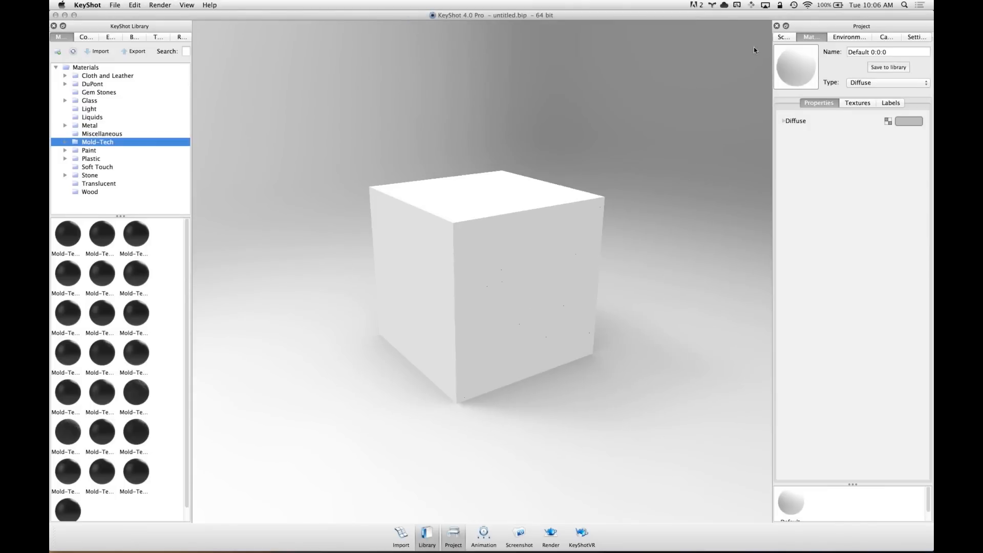
click(787, 35)
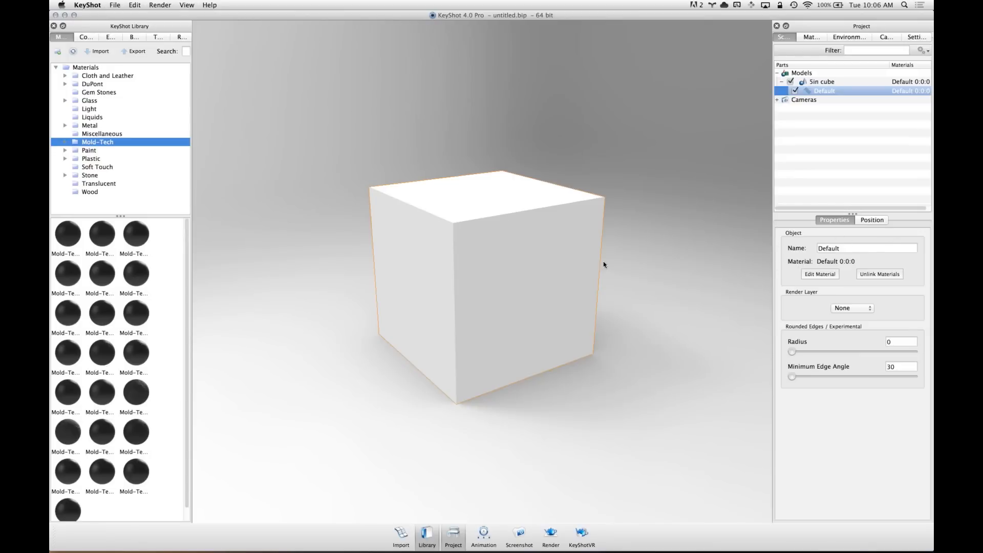
click(272, 301)
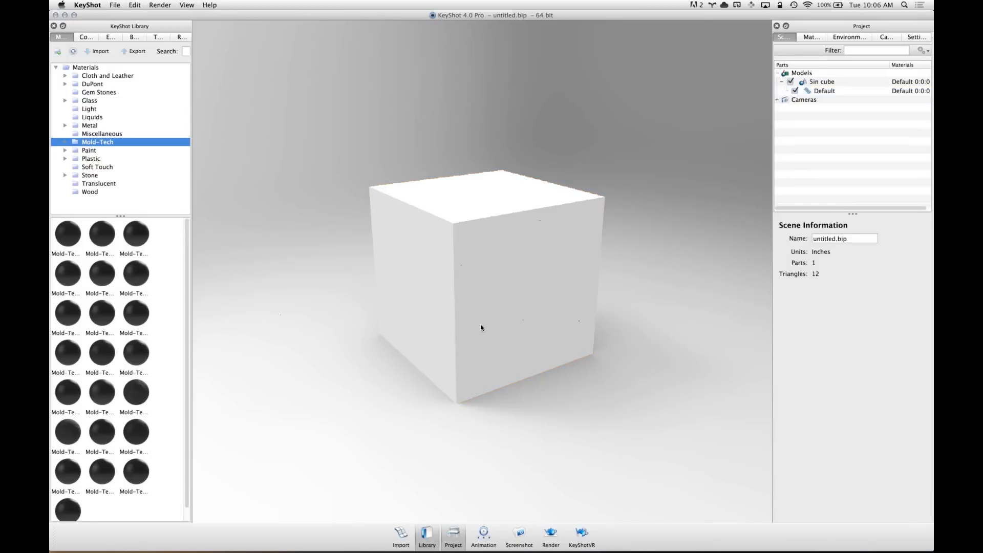
Apply the third Mold-Tech material in the library's third row to the cube
drag(382, 344, 456, 328)
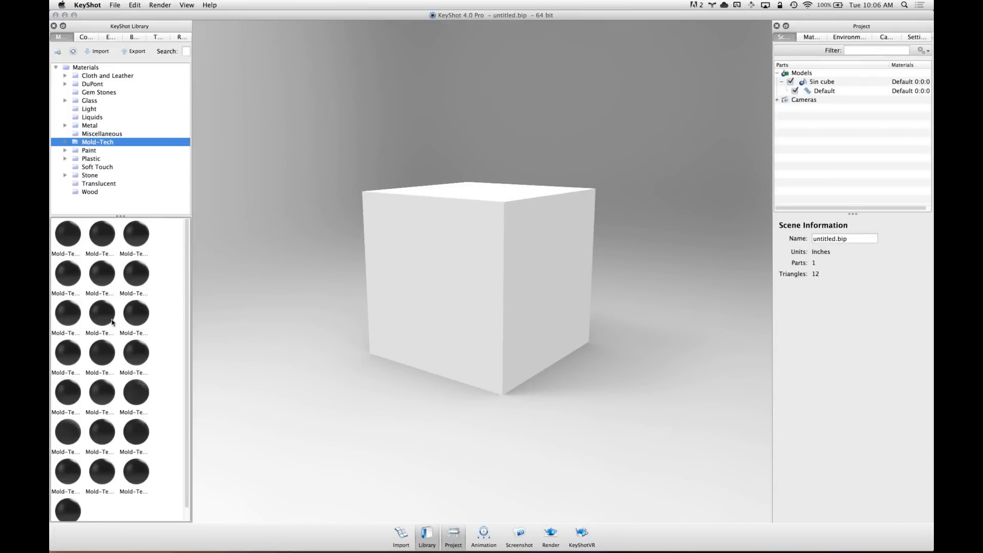
drag(136, 313, 456, 216)
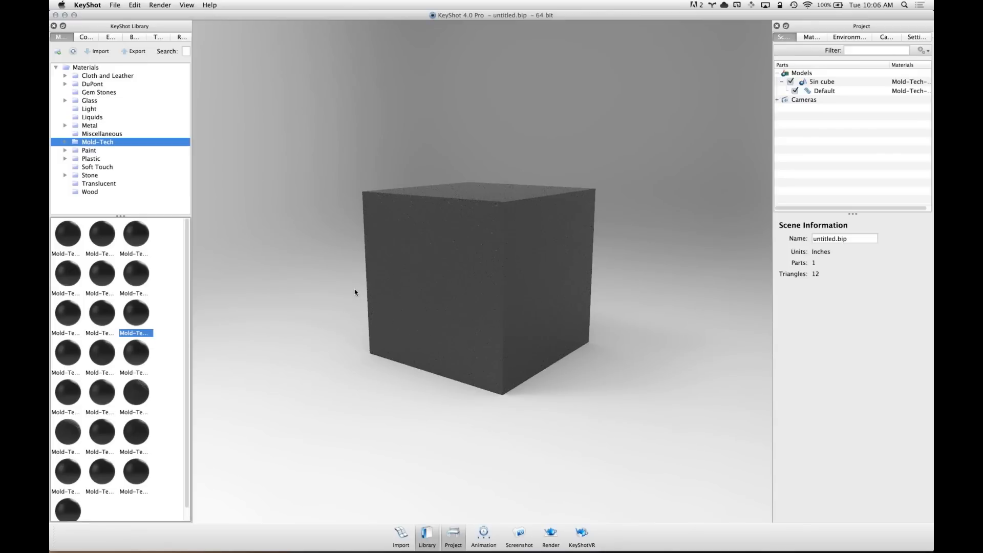
Switch to Safari, browse the Mold-Tech texture downloads on the KeyShot website, and return to KeyShot
key(super+Tab)
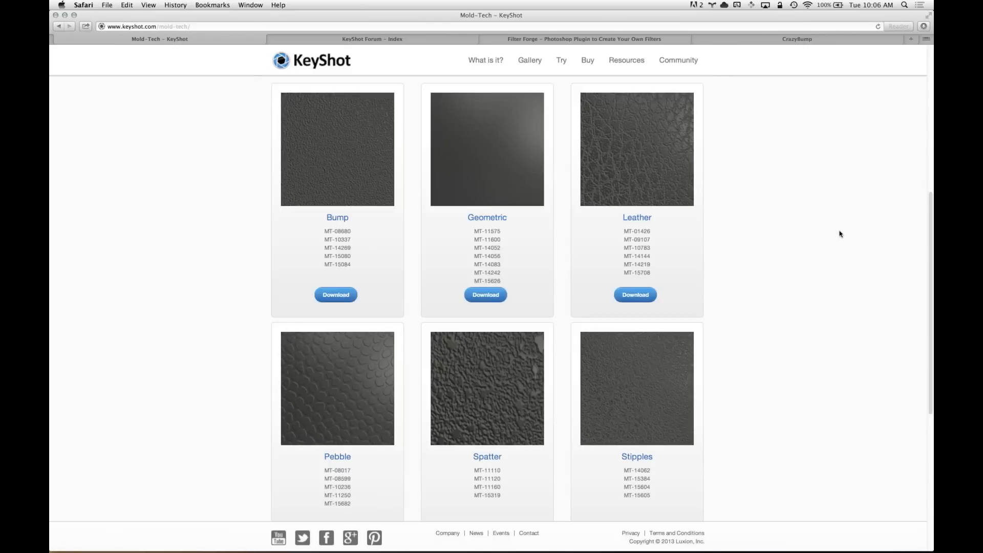
scroll(840, 234, down, 3)
scroll(840, 234, up, 5)
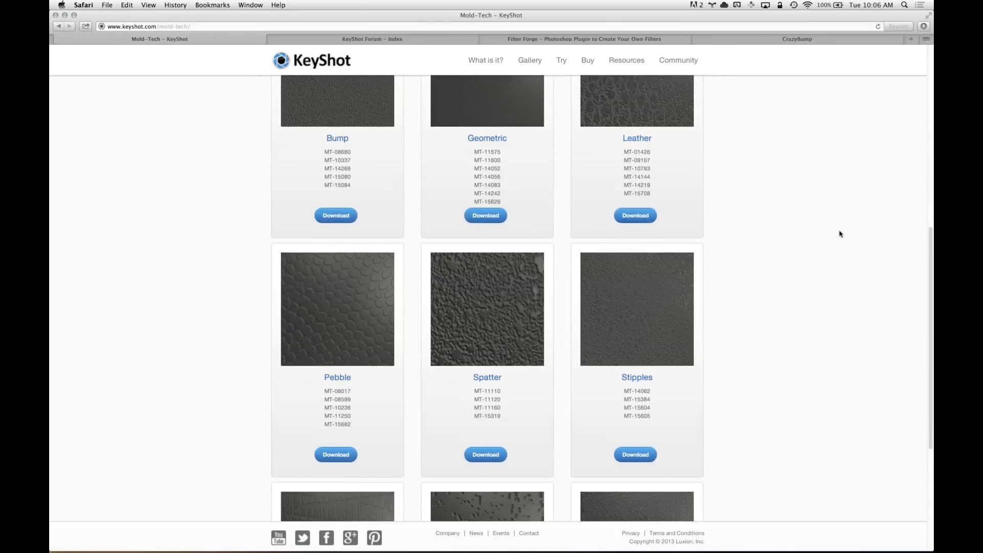
scroll(840, 234, down, 3)
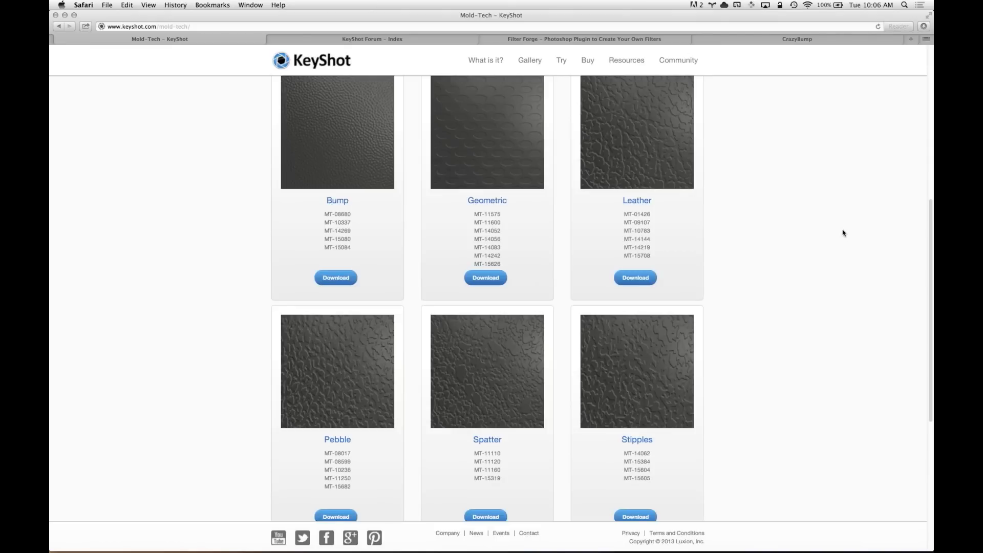
key(super+Tab)
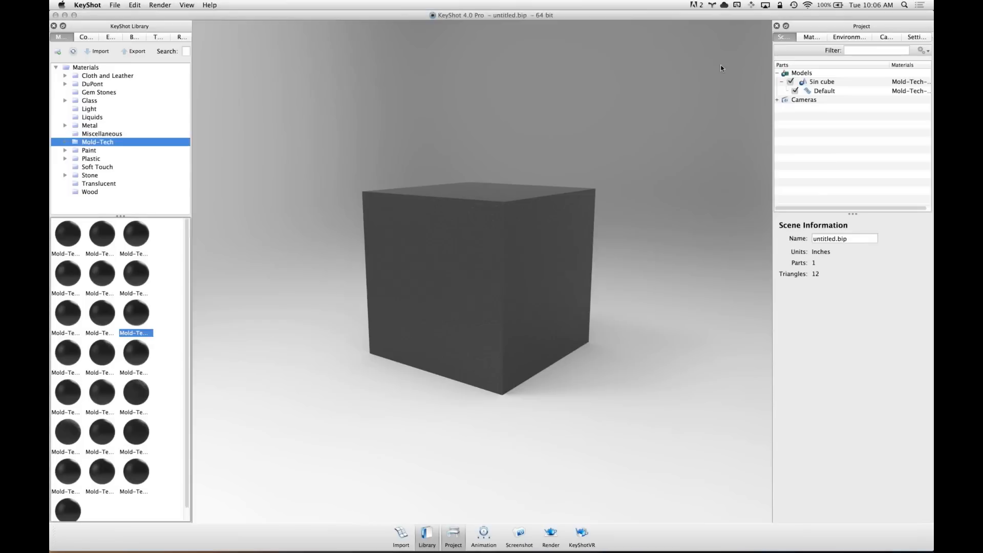
Reapply the third Mold-Tech material in the library's third row to the cube and inspect its texture up close
drag(456, 229, 428, 285)
scroll(419, 238, up, 5)
drag(419, 237, 527, 164)
mouse_move(134, 313)
mouse_down()
mouse_move(387, 250)
mouse_move(398, 107)
mouse_move(333, 160)
mouse_move(562, 182)
mouse_move(590, 207)
mouse_move(488, 263)
mouse_up()
scroll(600, 261, up, 5)
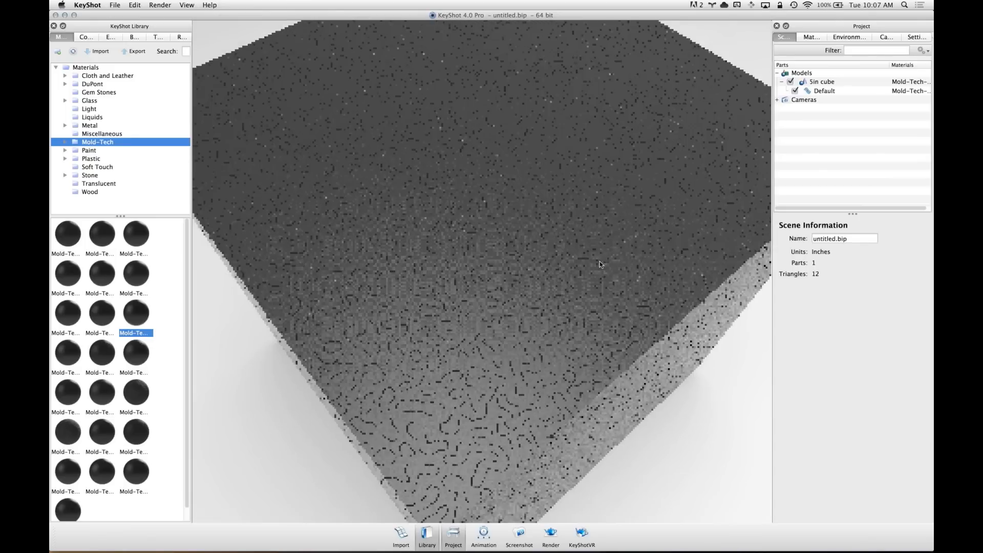
scroll(605, 264, up, 1)
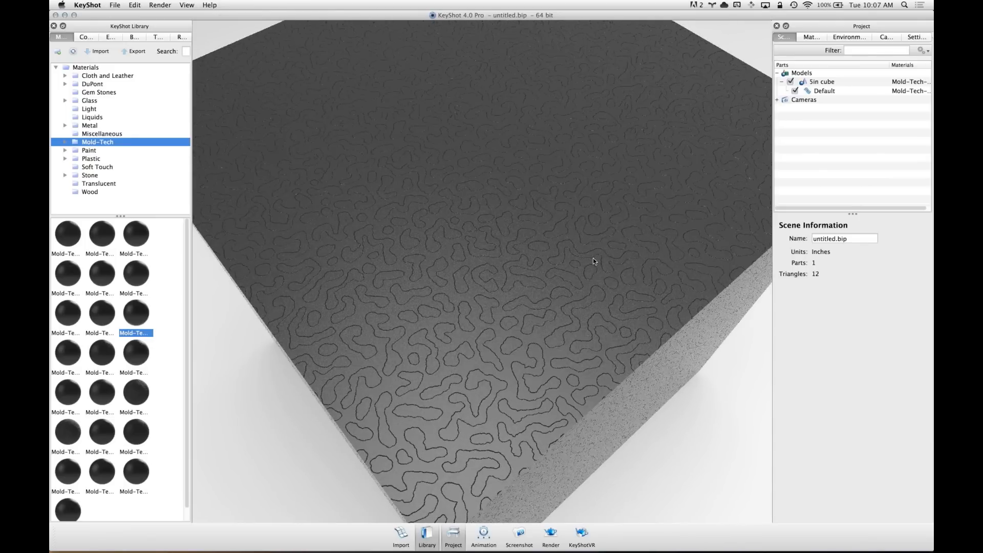
Open the texture settings of the cube's Mold-Tech material and examine how the bump map covers the different faces
double_click(586, 225)
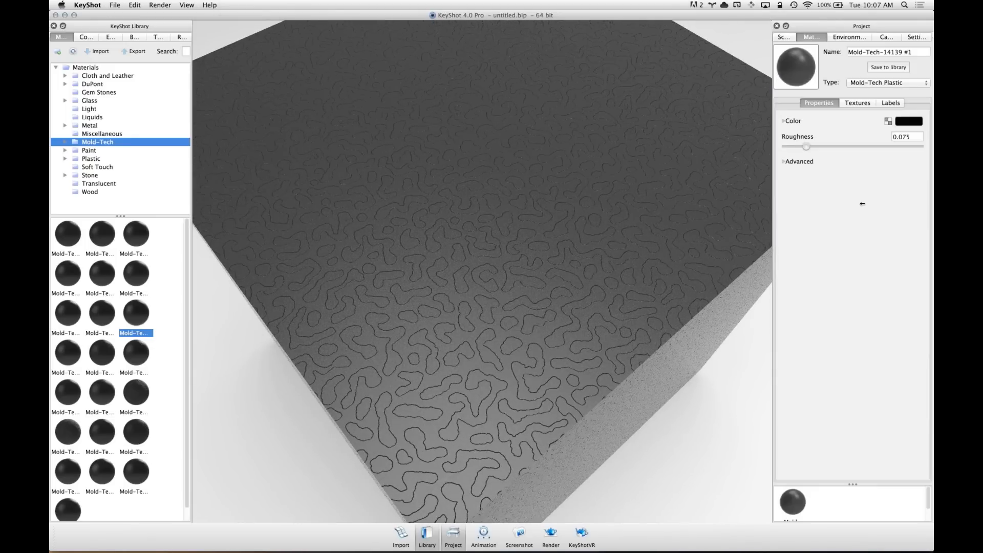
click(856, 103)
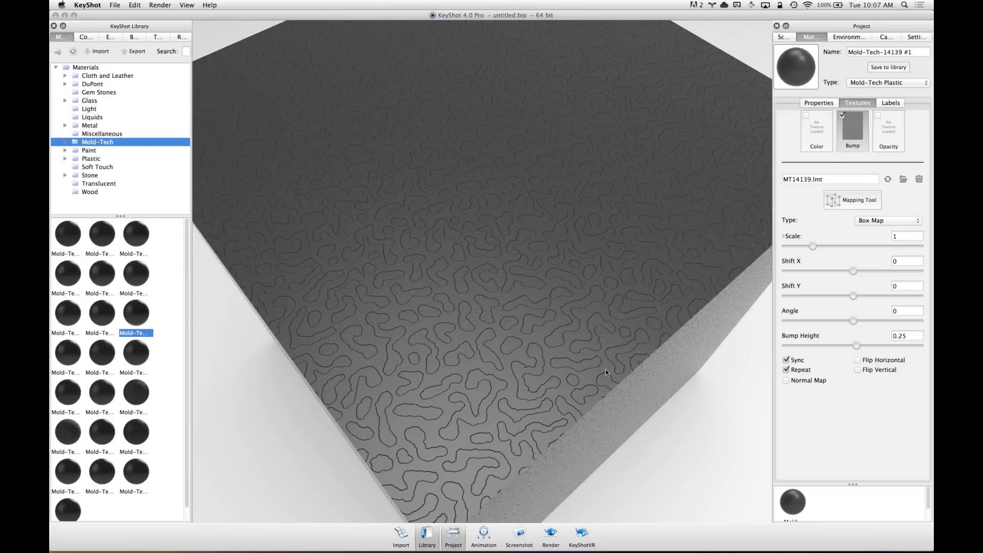
drag(579, 283, 572, 317)
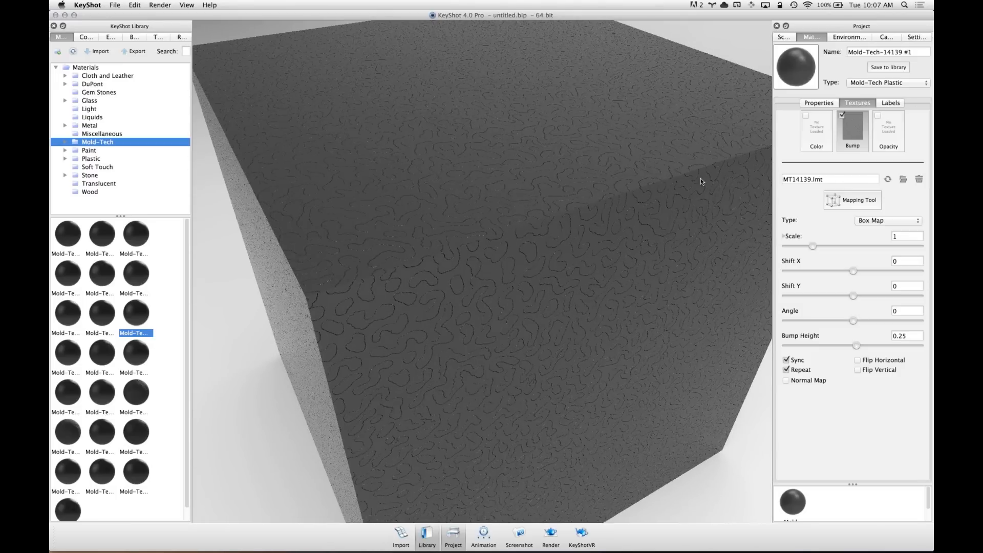
scroll(500, 181, down, 5)
drag(639, 249, 511, 251)
drag(593, 241, 505, 254)
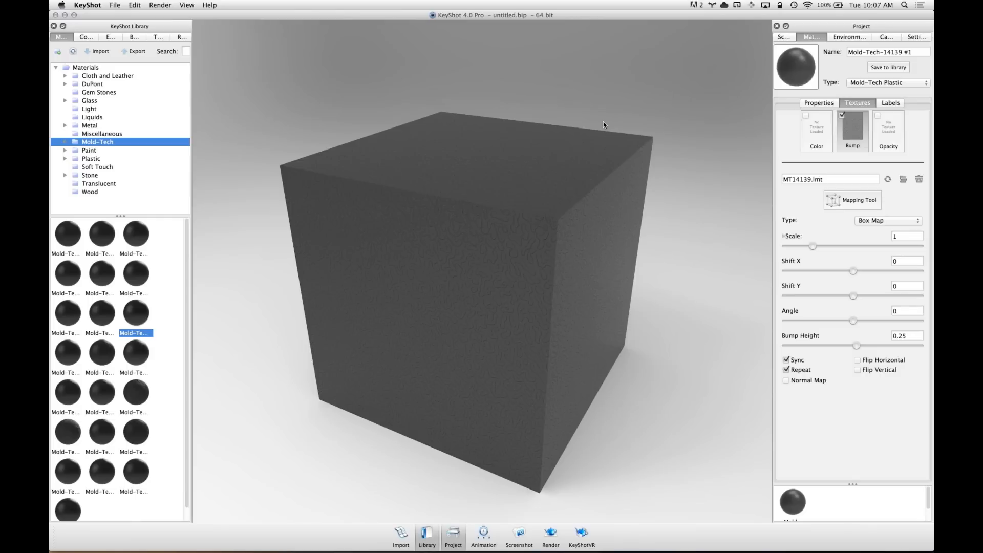
Start a new scene without saving and import 5in cube.3dm with centered geometry, snap to ground, automatic size and Z up
key(super+n)
click(449, 281)
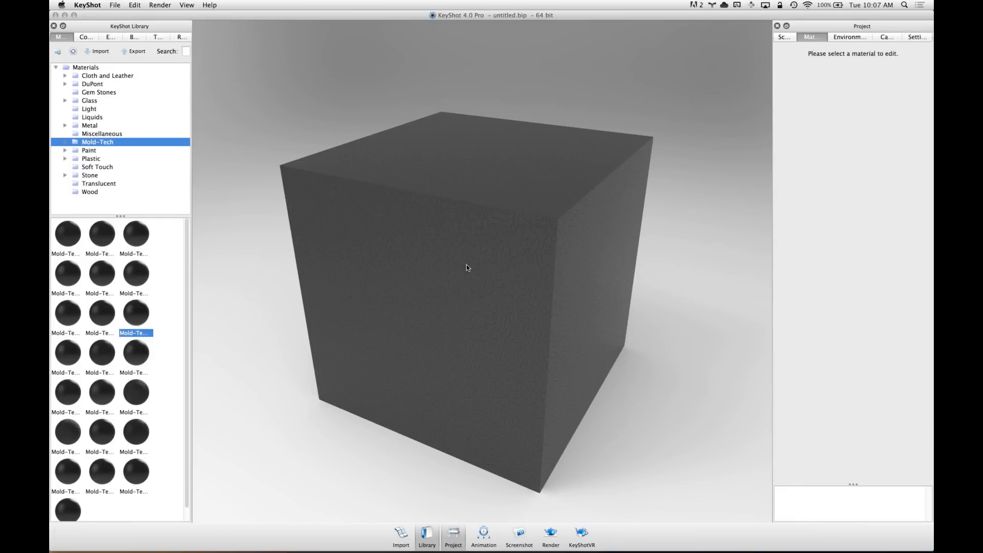
key(super+i)
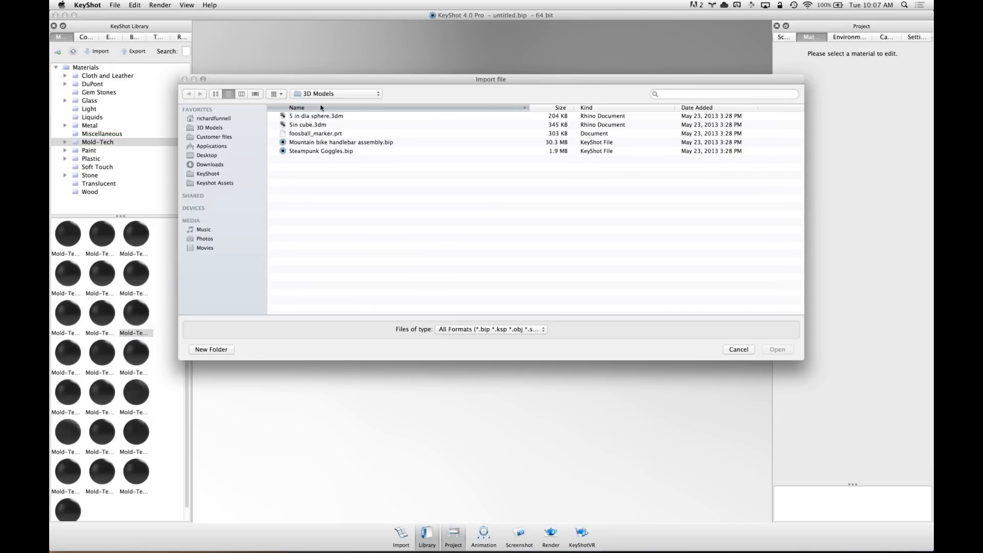
double_click(328, 125)
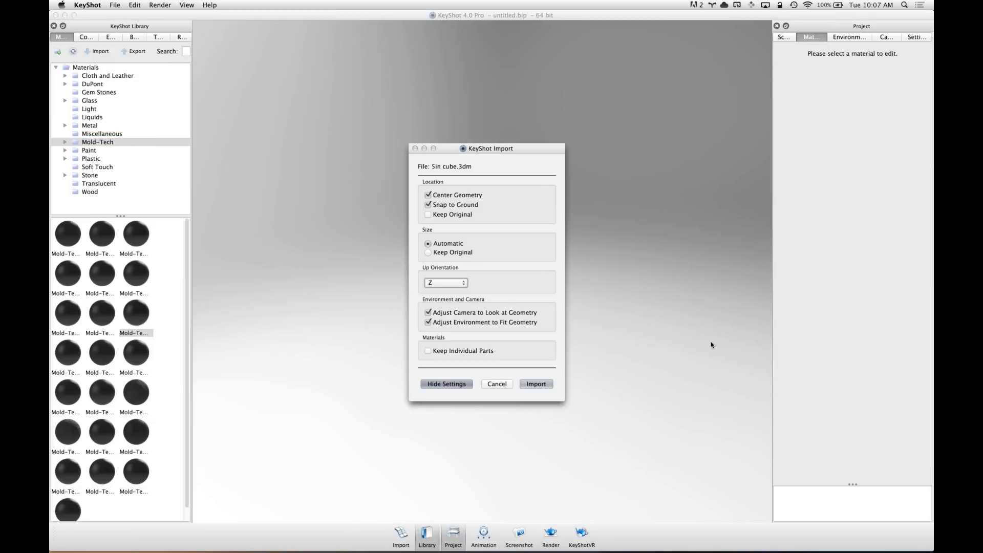
click(537, 385)
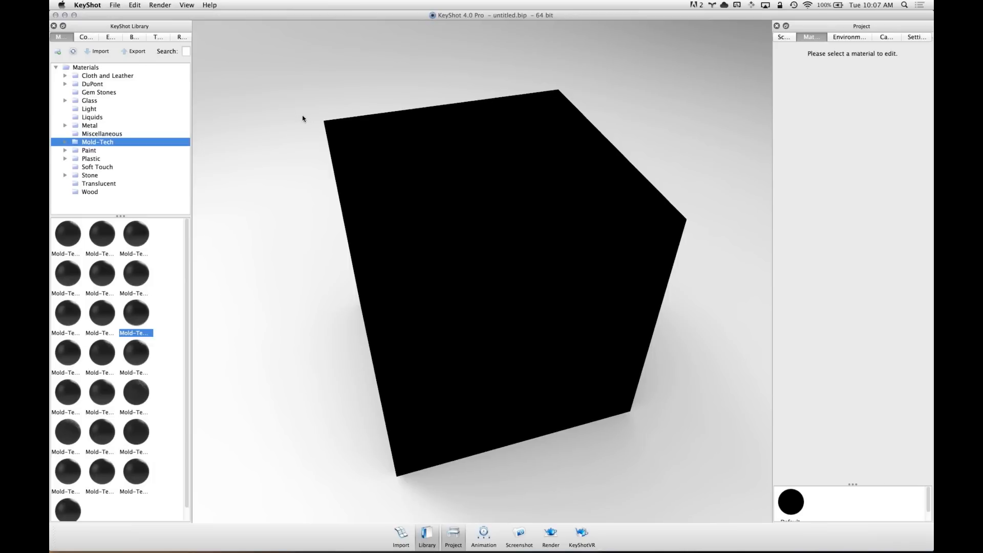
Display the texture library, switch to Finder and browse the image files in the desktop's Textures folder
click(158, 39)
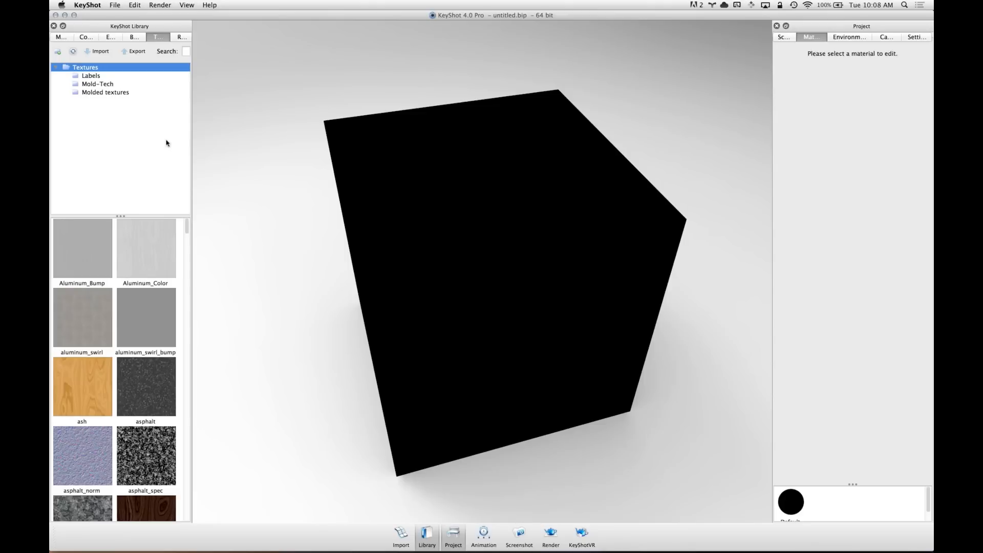
key(super+Tab)
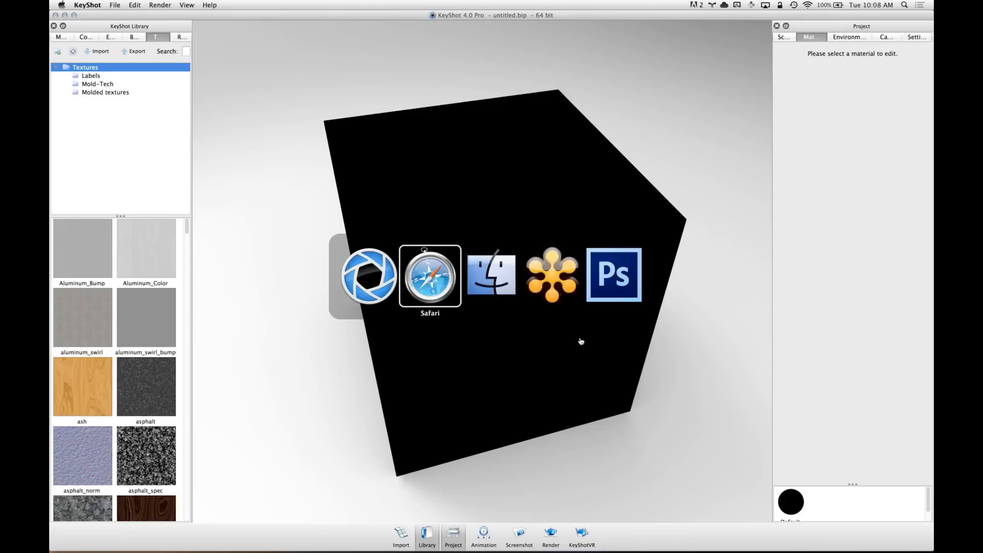
click(491, 280)
drag(599, 238, 310, 204)
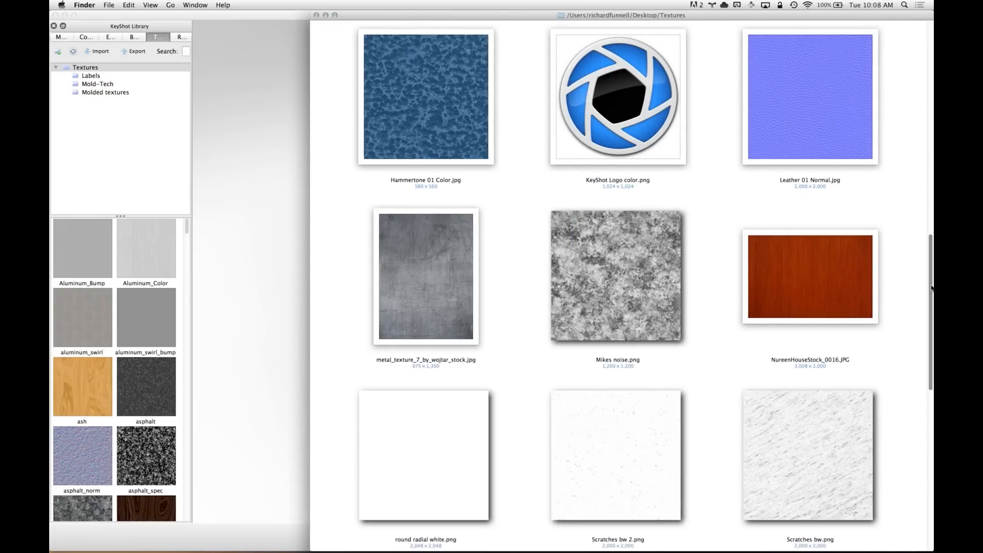
scroll(928, 418, down, 5)
scroll(917, 204, up, 15)
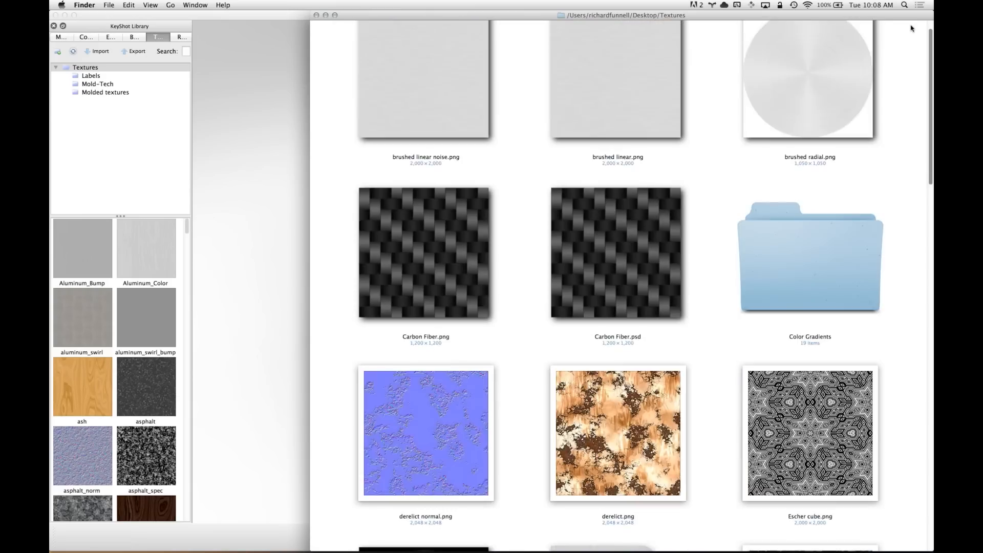
scroll(920, 153, down, 10)
scroll(925, 190, up, 4)
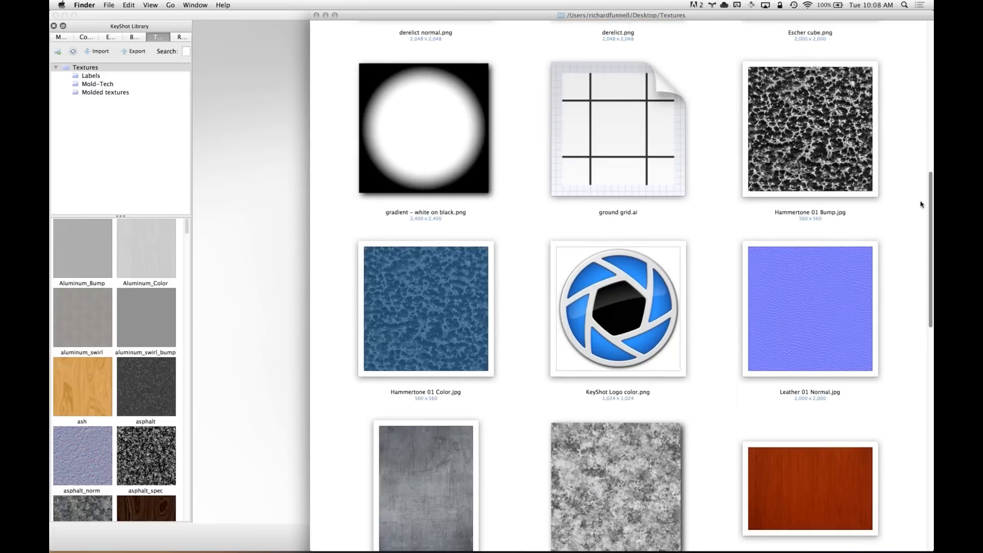
scroll(926, 215, down, 5)
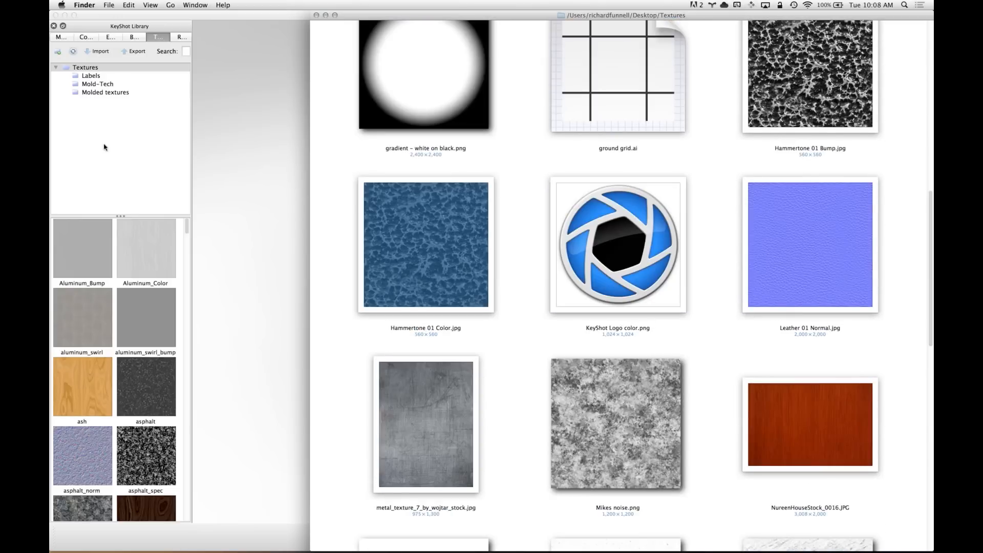
Switch back to KeyShot and add a folder named My Textures under Textures in the library
click(93, 107)
click(88, 68)
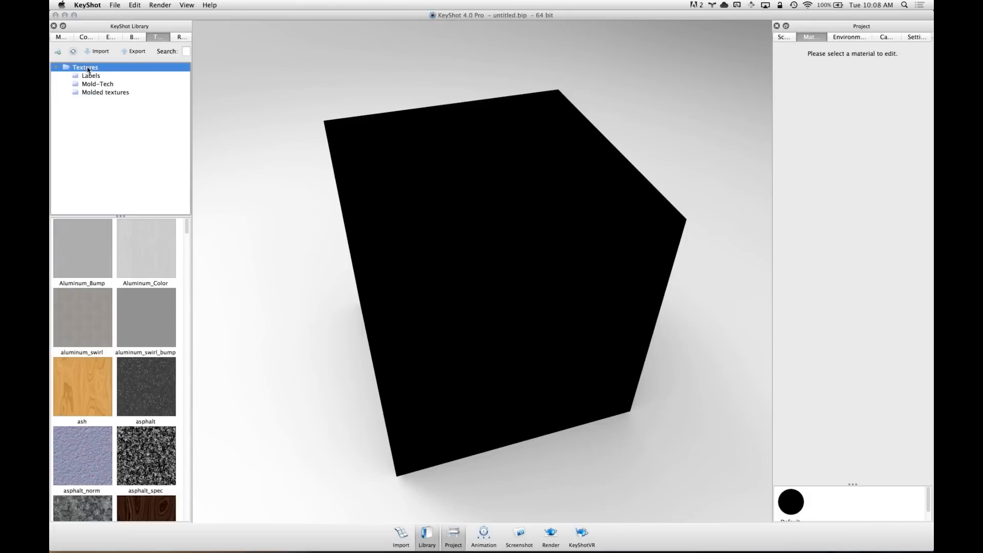
click(57, 52)
text(My Te)
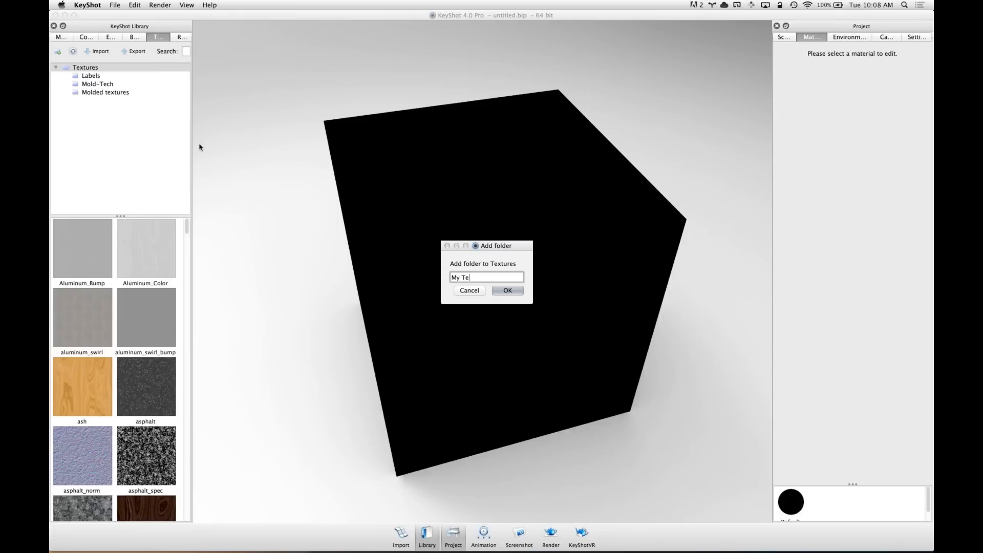
text(xtures)
key(Return)
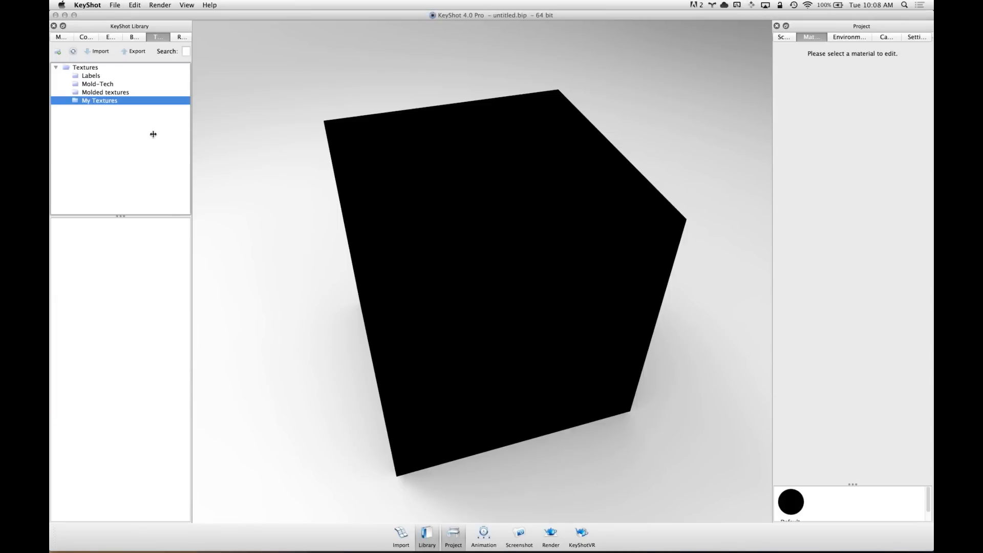
Import all JPEG and PNG images from the desktop's Textures folder into My Textures, sorting the files by kind
click(98, 52)
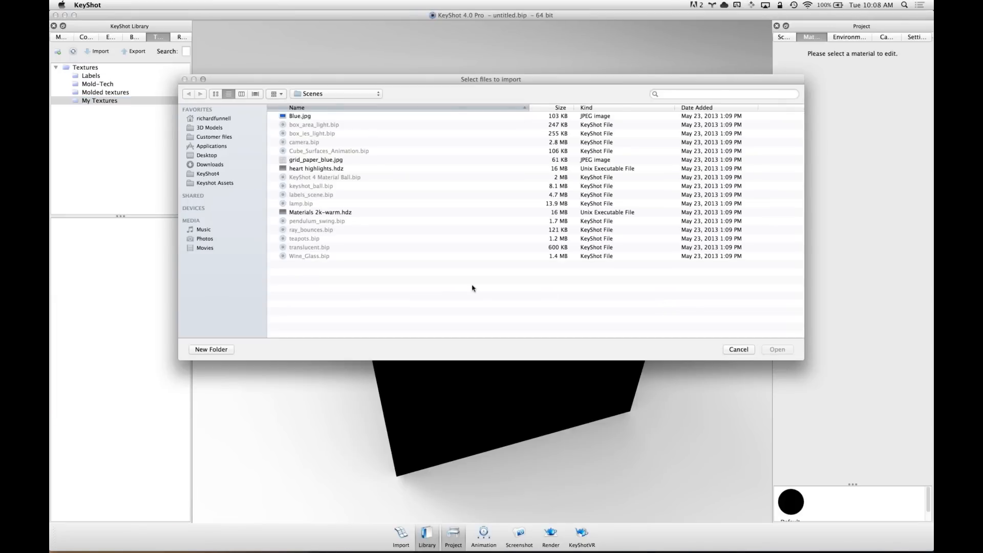
key(super+shift+d)
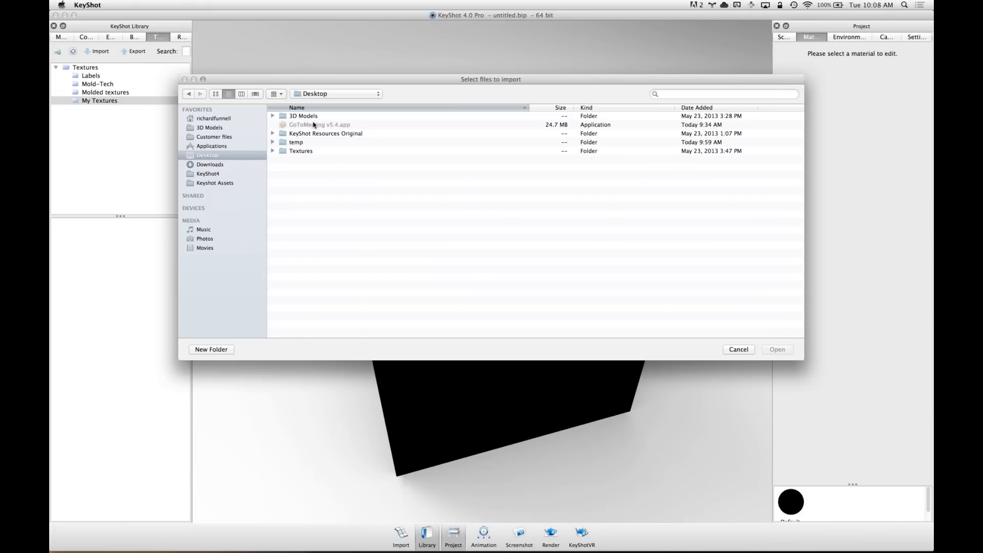
double_click(313, 151)
click(640, 110)
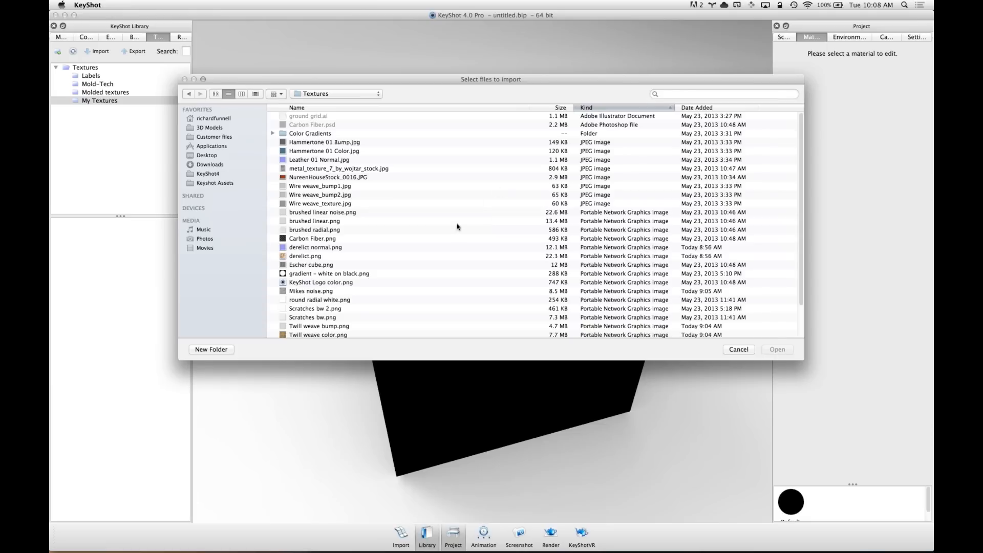
click(333, 142)
scroll(485, 197, down, 3)
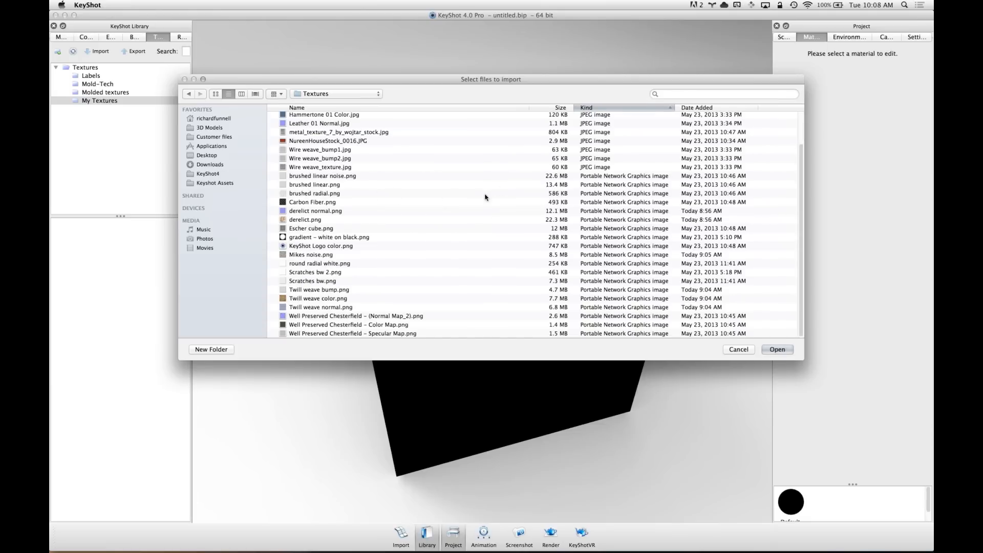
shift+click(340, 334)
scroll(404, 192, up, 3)
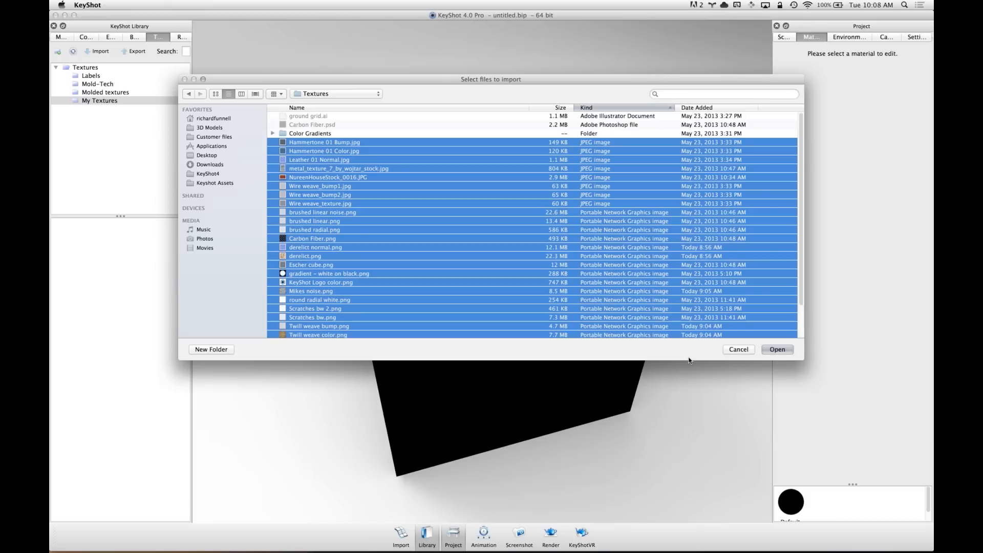
click(780, 351)
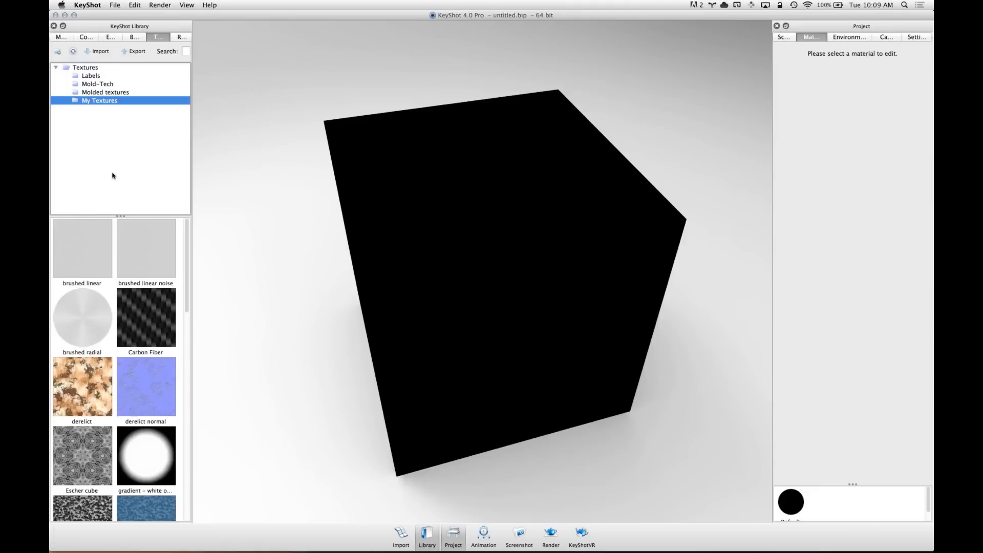
Add a subfolder named Gradients to the My Textures folder
drag(531, 267, 375, 220)
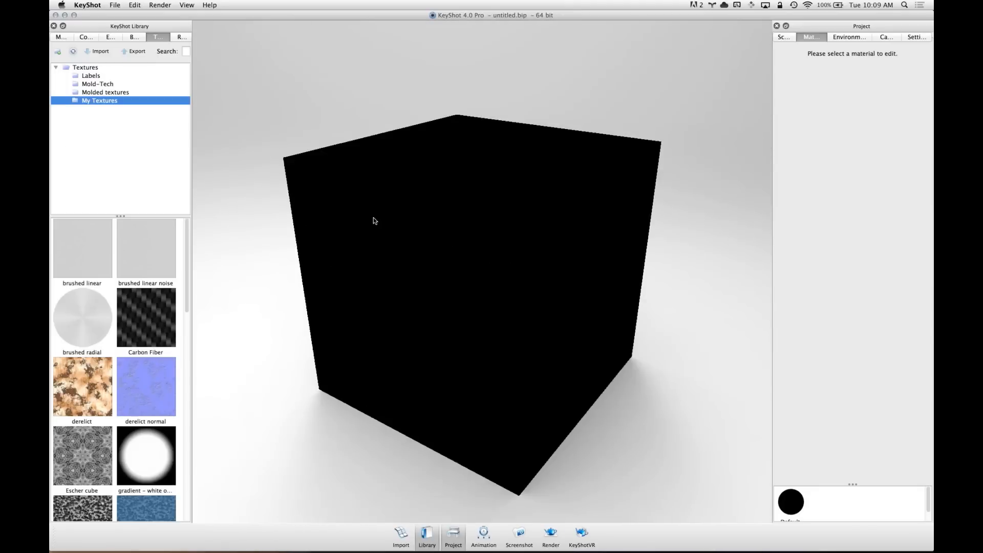
click(58, 51)
text(G)
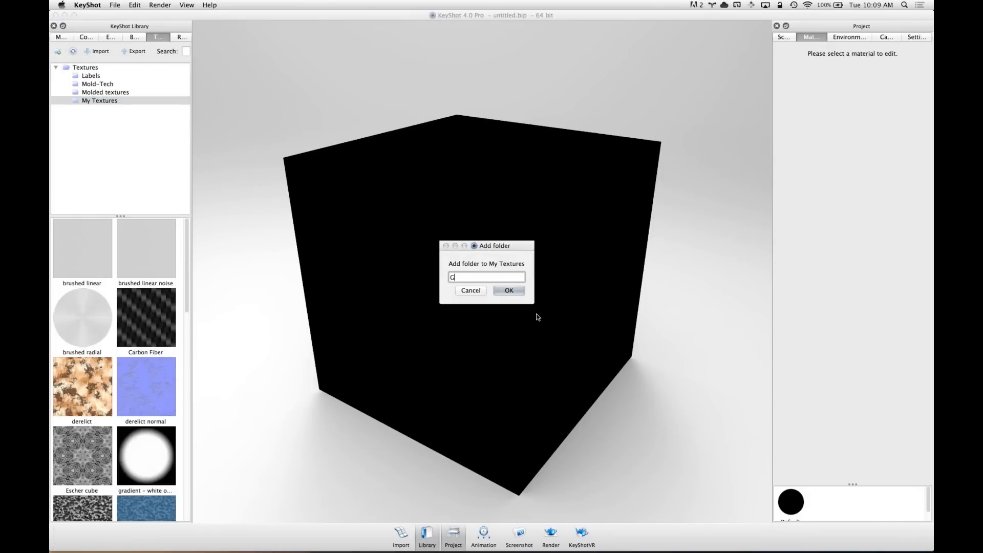
text(radients)
key(Return)
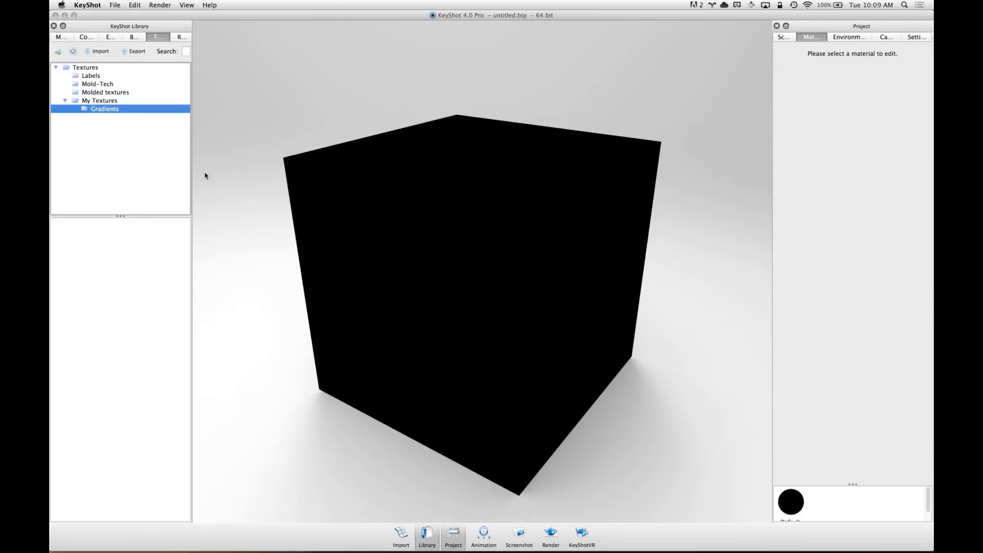
Import all PNG files from the Color Gradients folder in the desktop's Textures folder into Gradients, and display the contents of My Textures
click(99, 52)
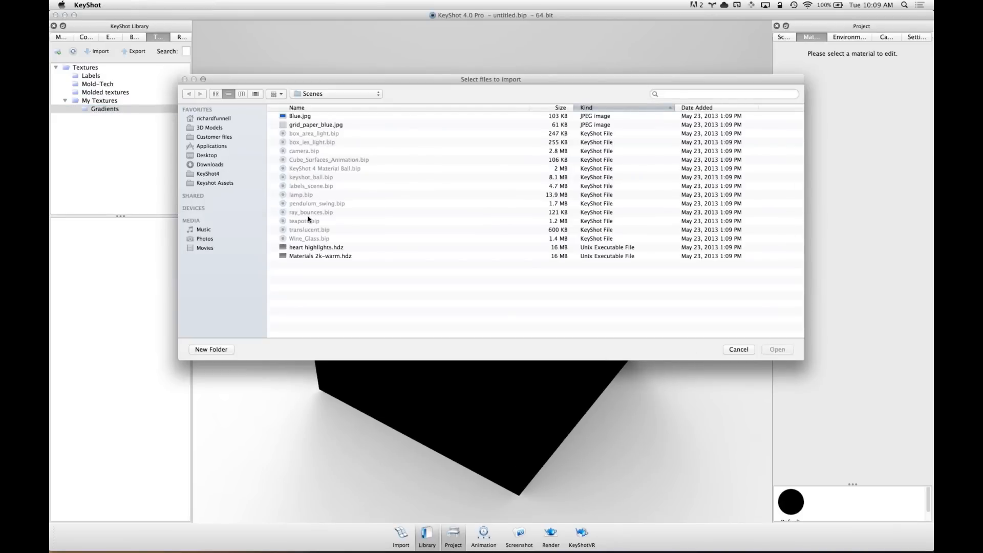
key(super+shift+d)
click(308, 151)
double_click(308, 151)
double_click(318, 134)
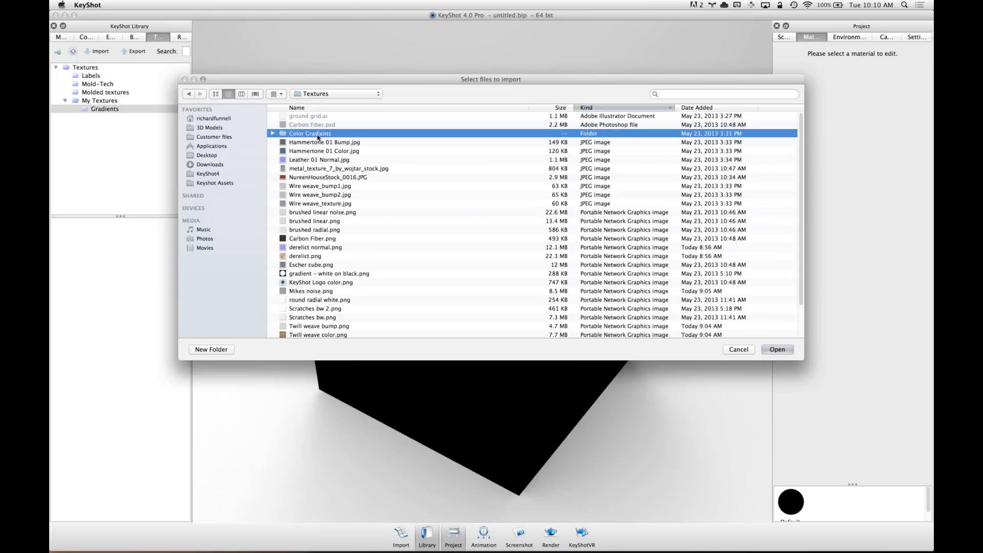
click(341, 108)
click(345, 117)
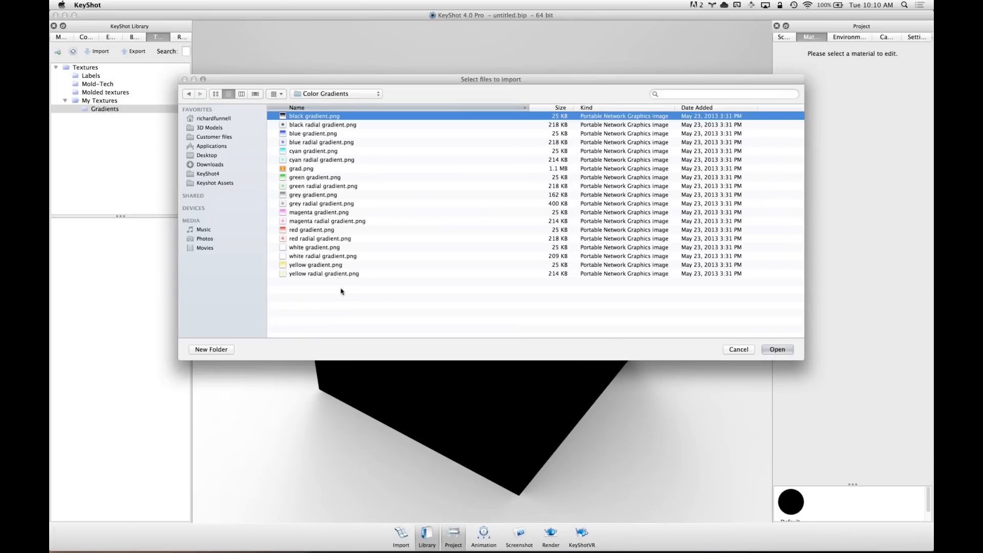
shift+click(346, 268)
shift+click(351, 272)
click(789, 352)
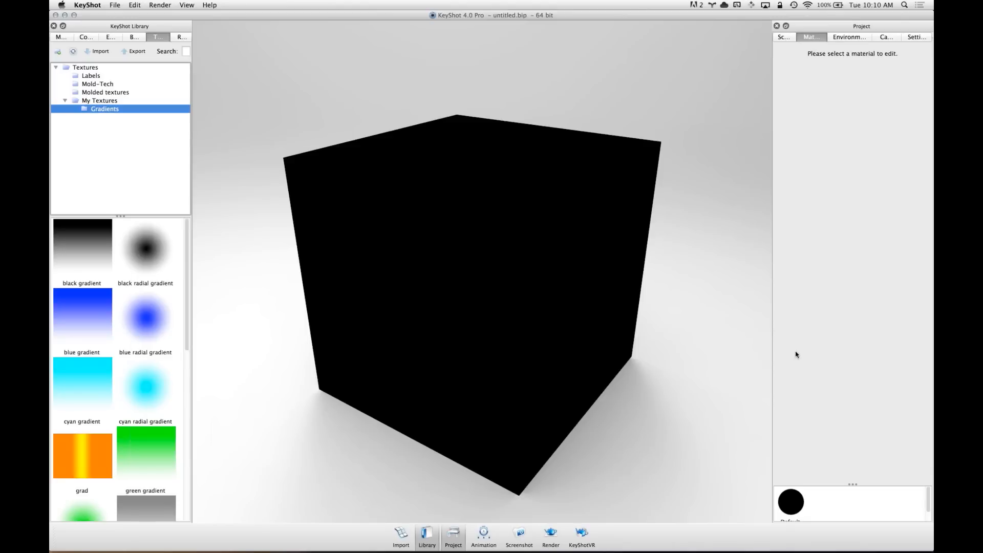
click(101, 102)
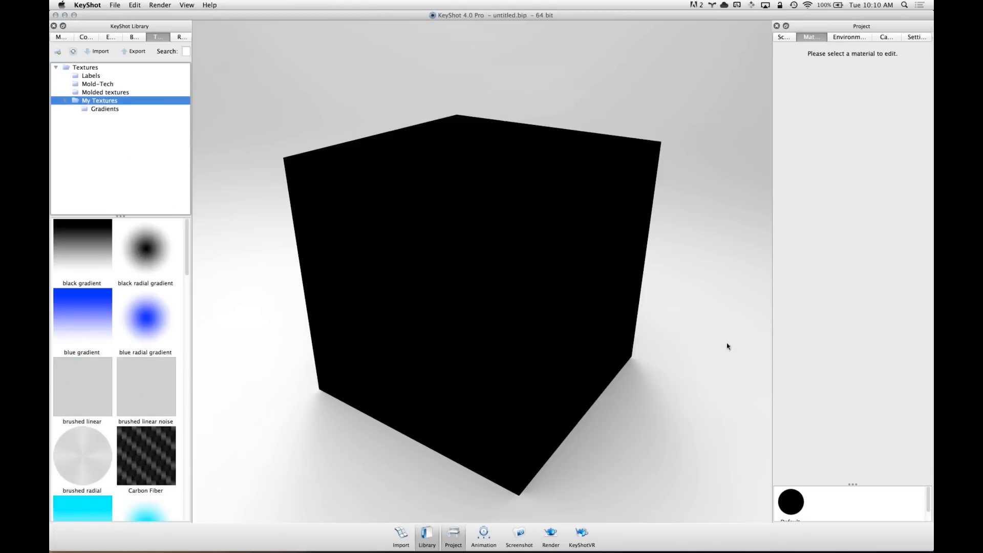
Open the cube's material for editing and set its type to Plastic
drag(729, 345, 515, 189)
double_click(551, 275)
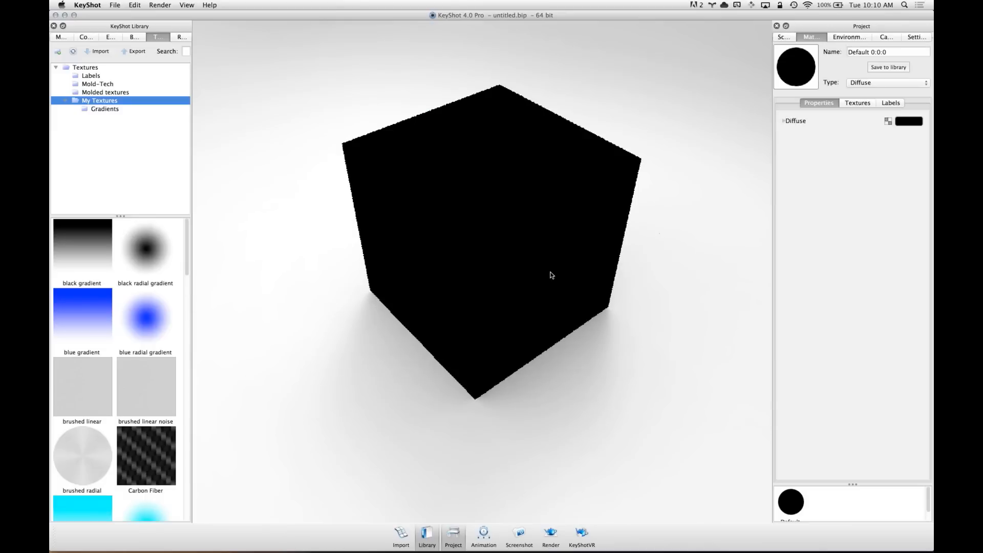
click(879, 83)
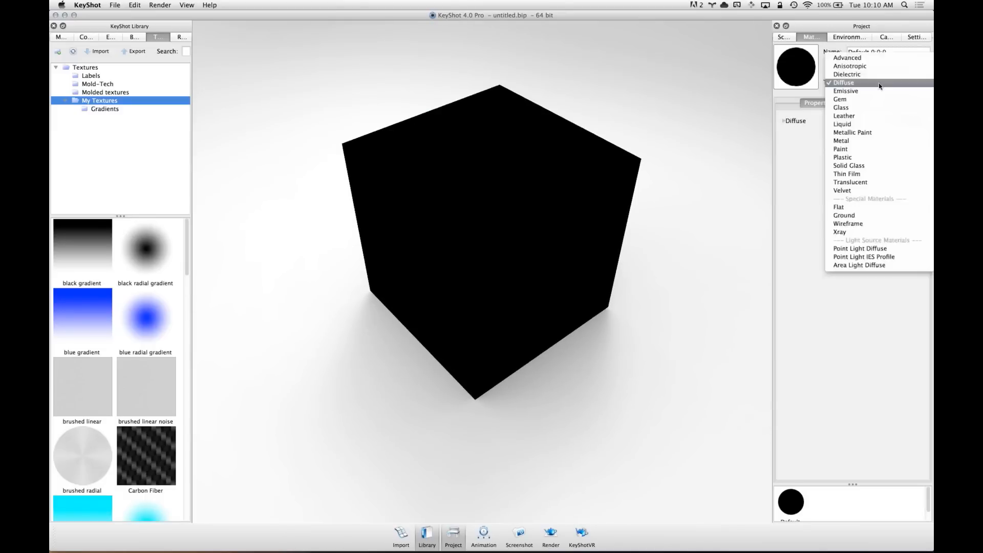
click(872, 157)
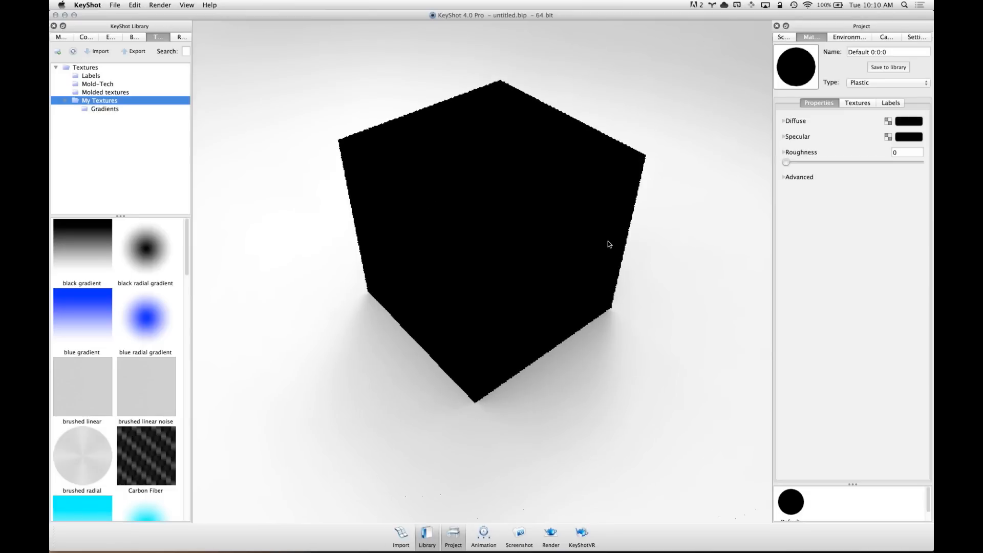
drag(588, 213, 594, 200)
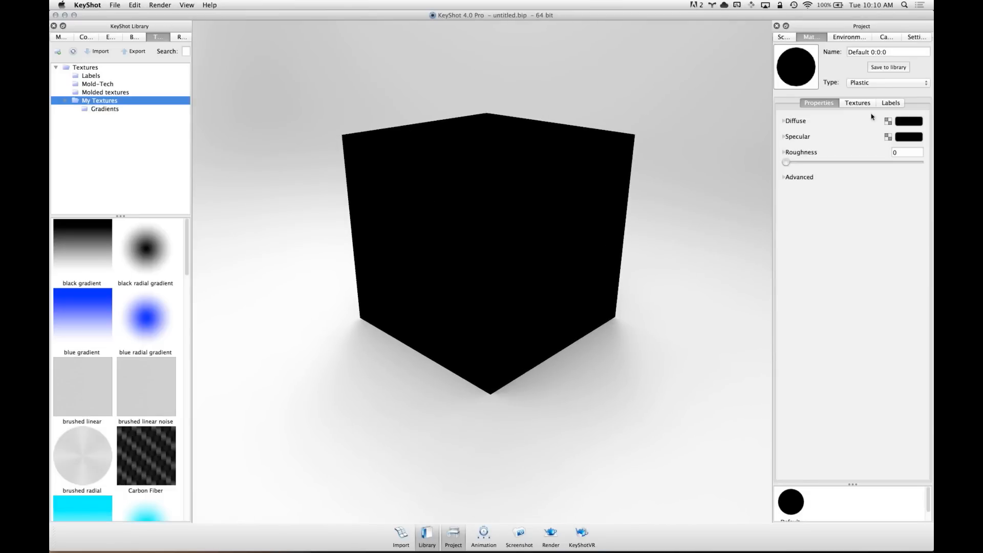
click(881, 85)
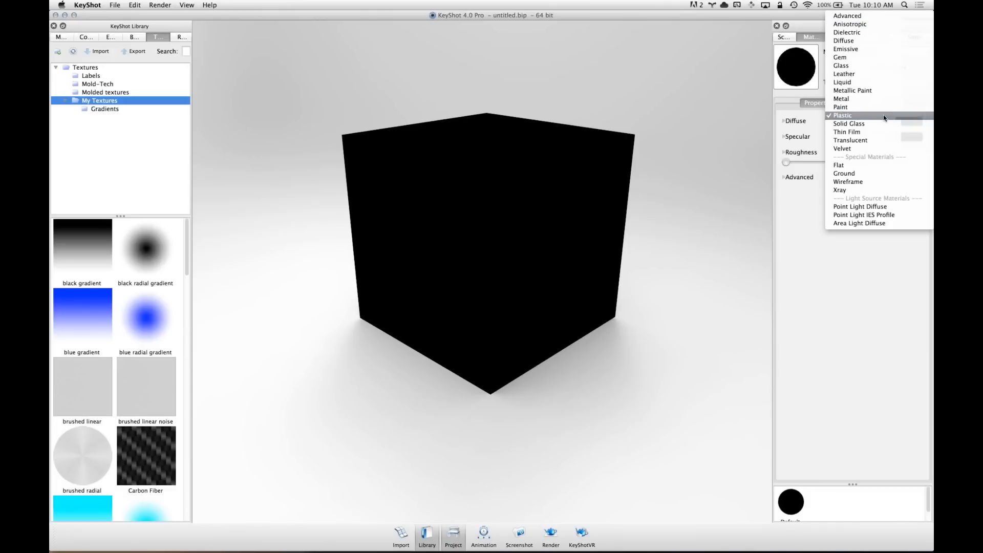
click(871, 115)
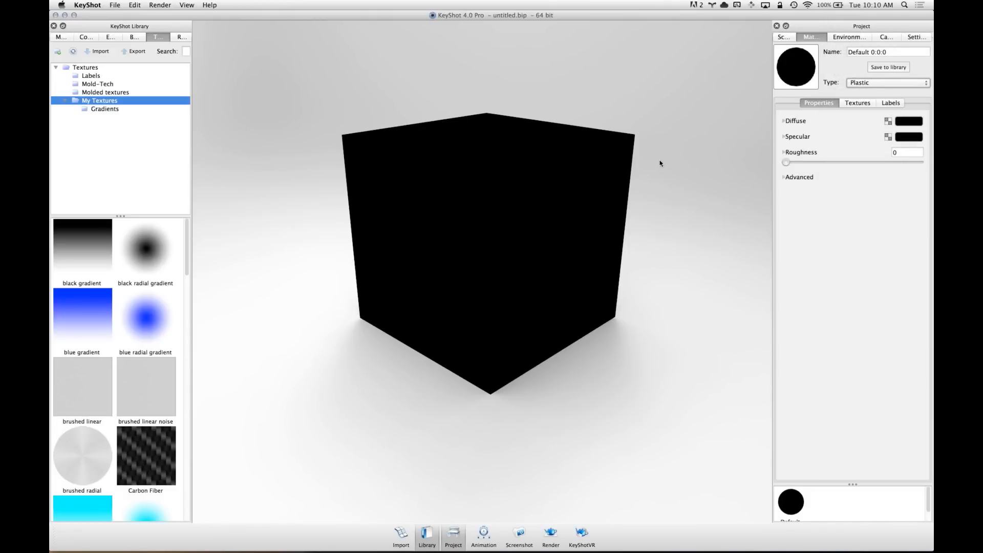
drag(668, 146, 480, 180)
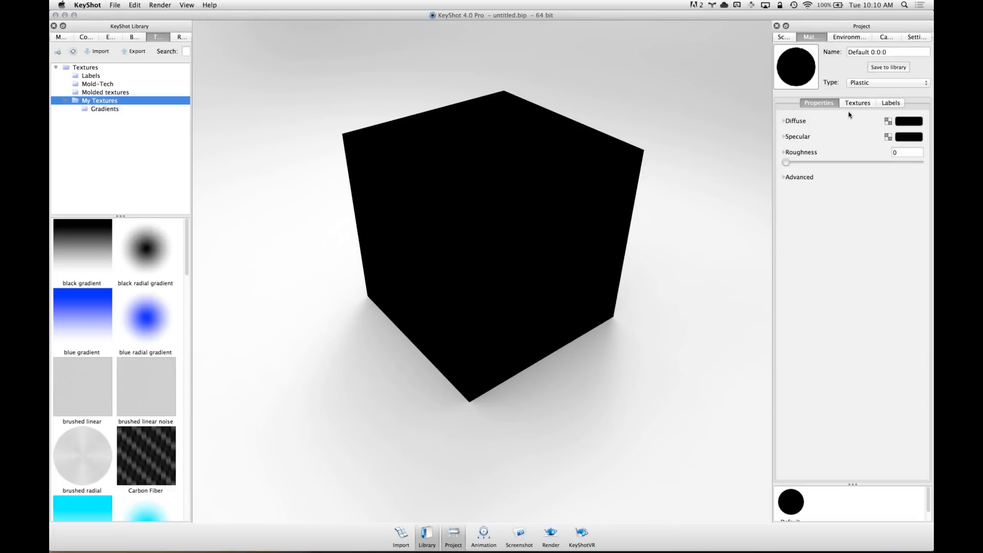
drag(584, 235, 580, 239)
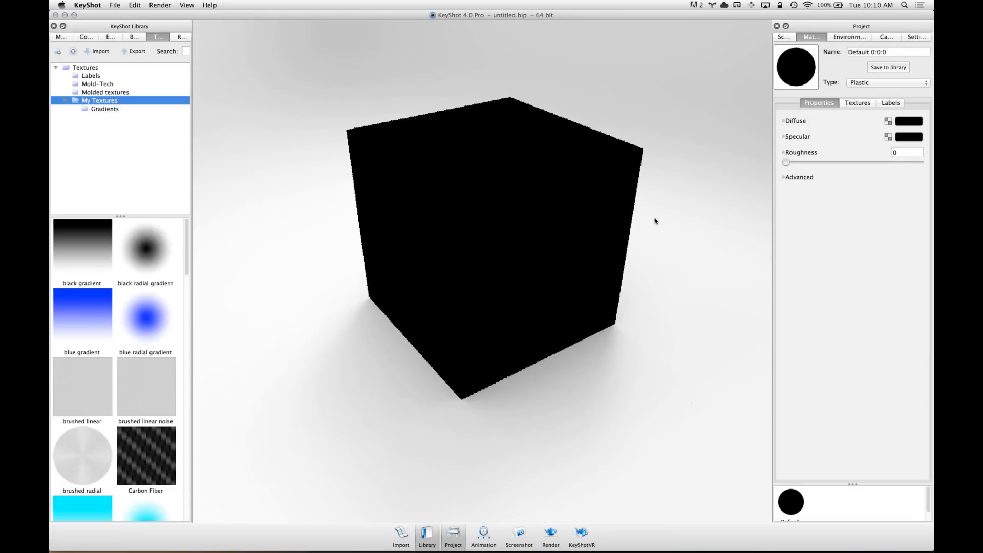
Set the plastic's diffuse color to dark grey (RGB 67, 67, 67) and its specular color to white (RGB 255, 255, 255)
click(910, 124)
drag(875, 54, 844, 63)
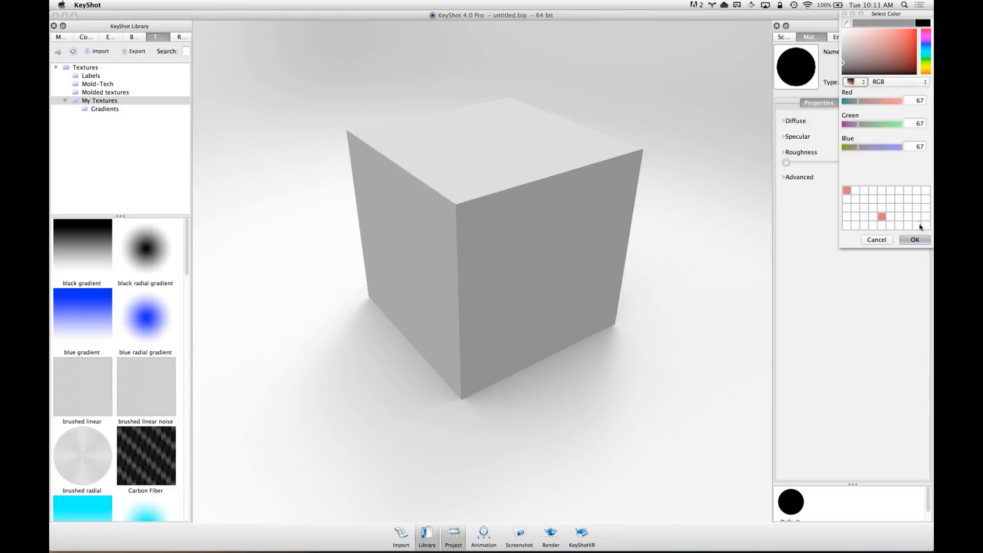
click(915, 239)
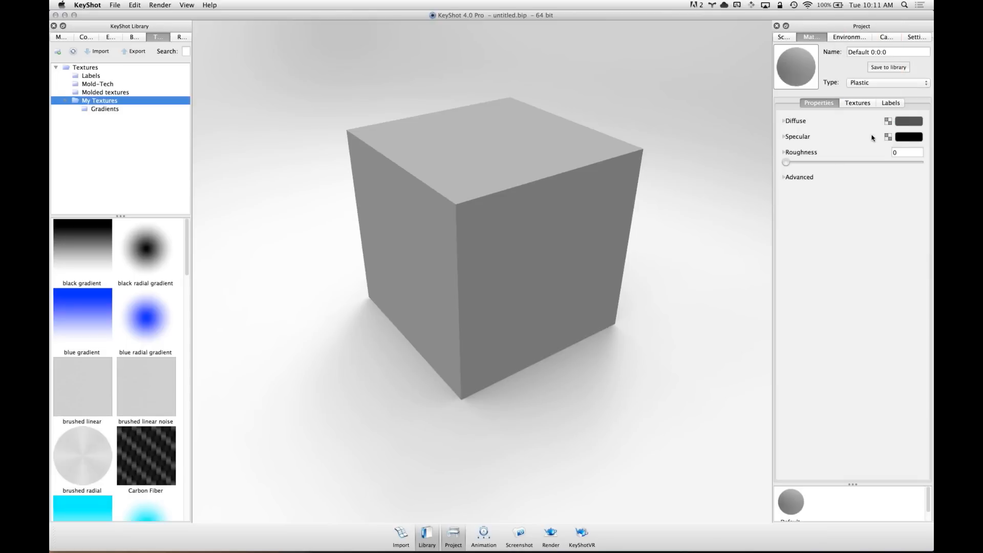
click(909, 137)
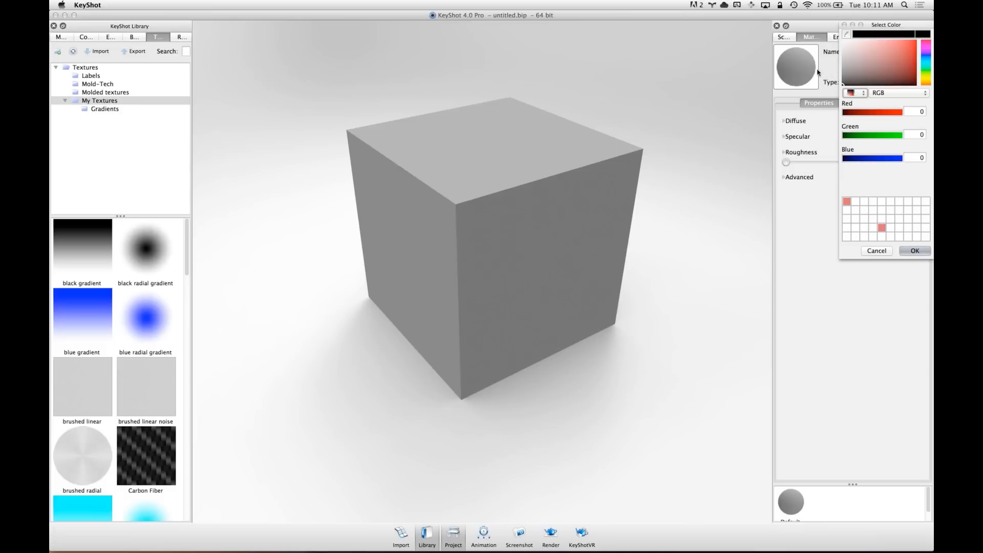
drag(777, 22, 776, 22)
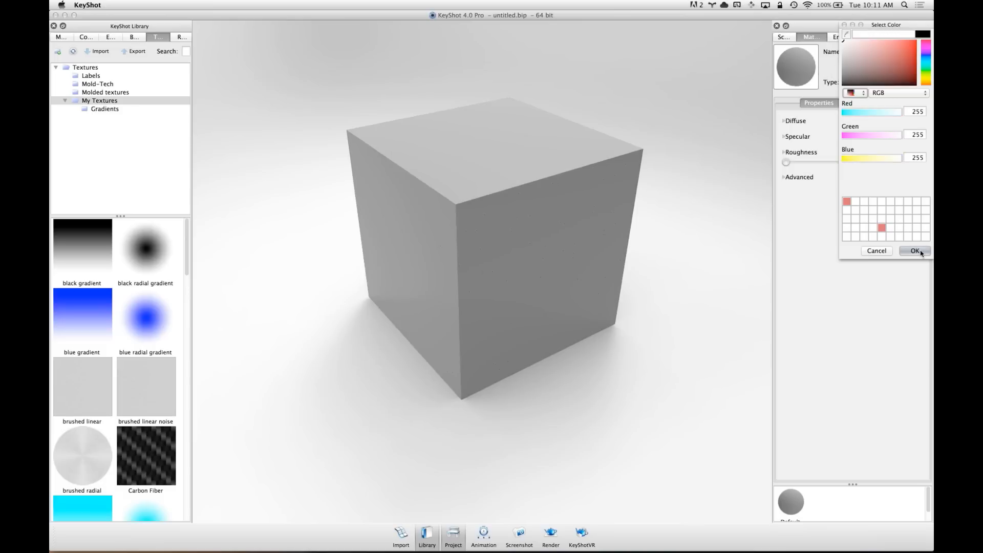
click(918, 251)
drag(553, 219, 486, 230)
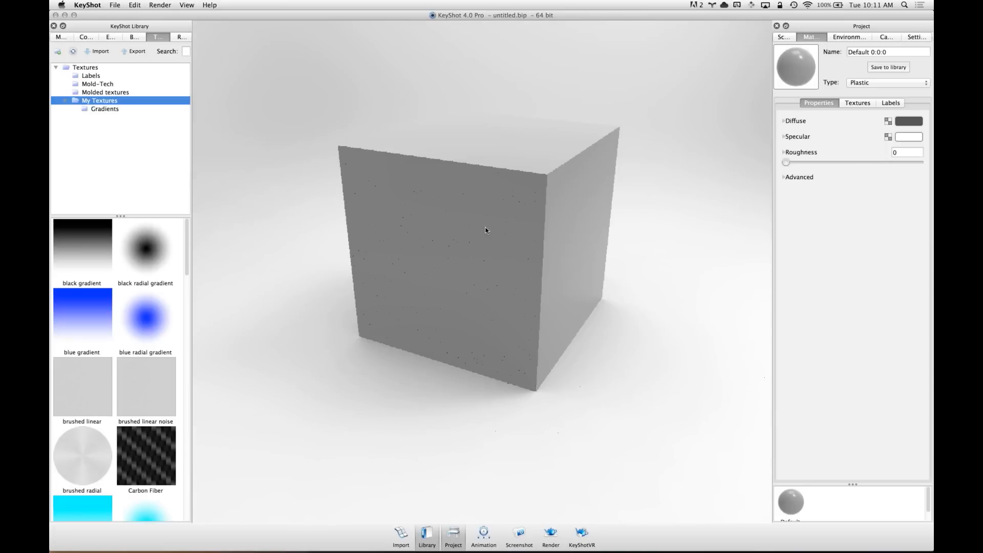
Light the scene with the hdri-locations_icel... environment from the Outdoor folder of the environment library
click(115, 39)
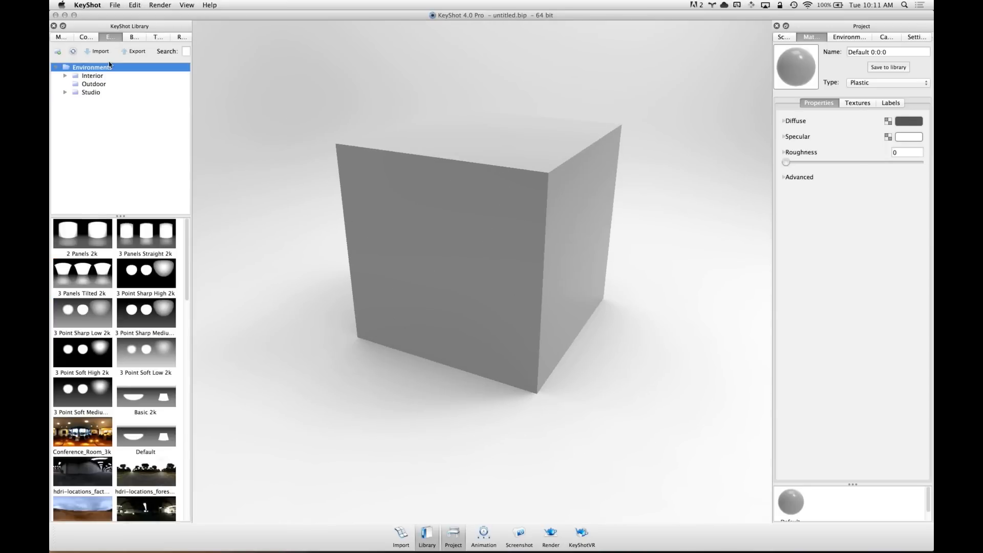
click(93, 84)
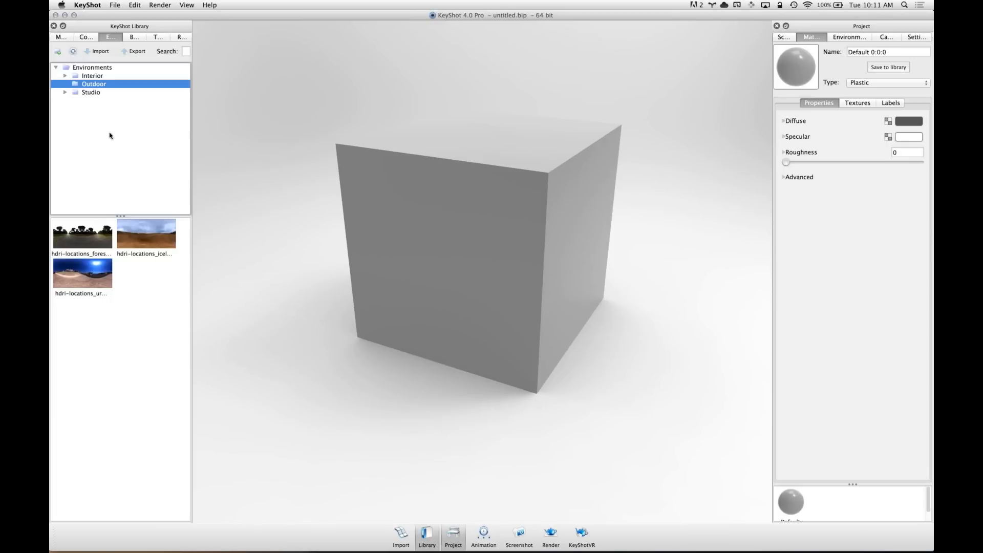
drag(144, 236, 530, 241)
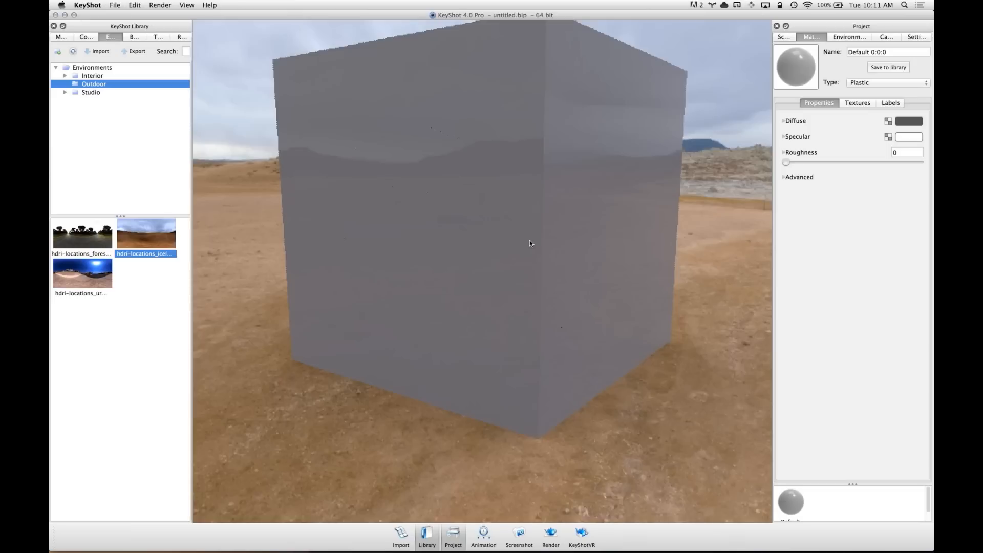
Try other specular colors against the outdoor reflections, return to white (RGB 255, 255, 255) and inspect the cube's faces
click(909, 137)
mouse_move(860, 62)
mouse_down()
mouse_move(865, 68)
mouse_move(841, 71)
mouse_move(843, 88)
mouse_move(852, 70)
mouse_move(814, 18)
mouse_up()
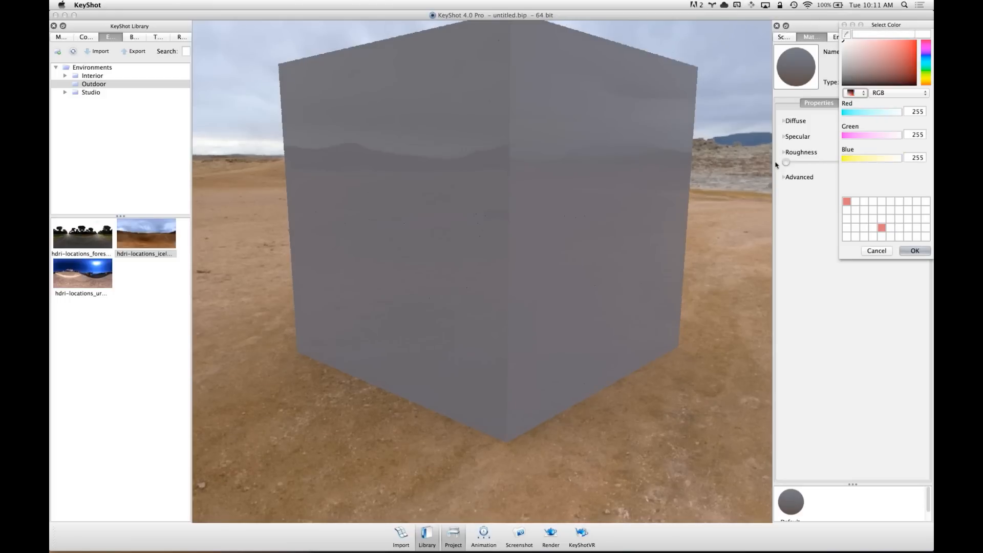
click(924, 251)
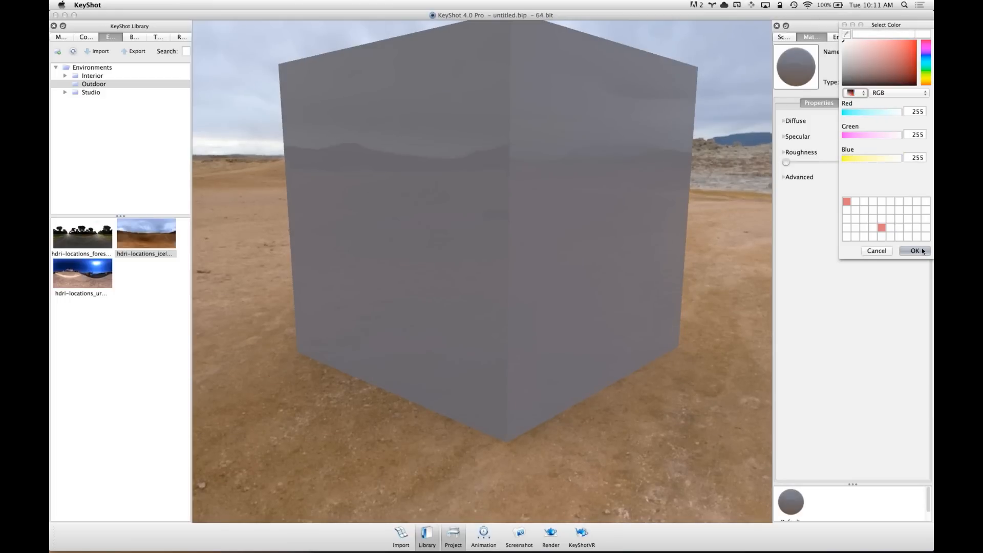
drag(609, 239, 599, 237)
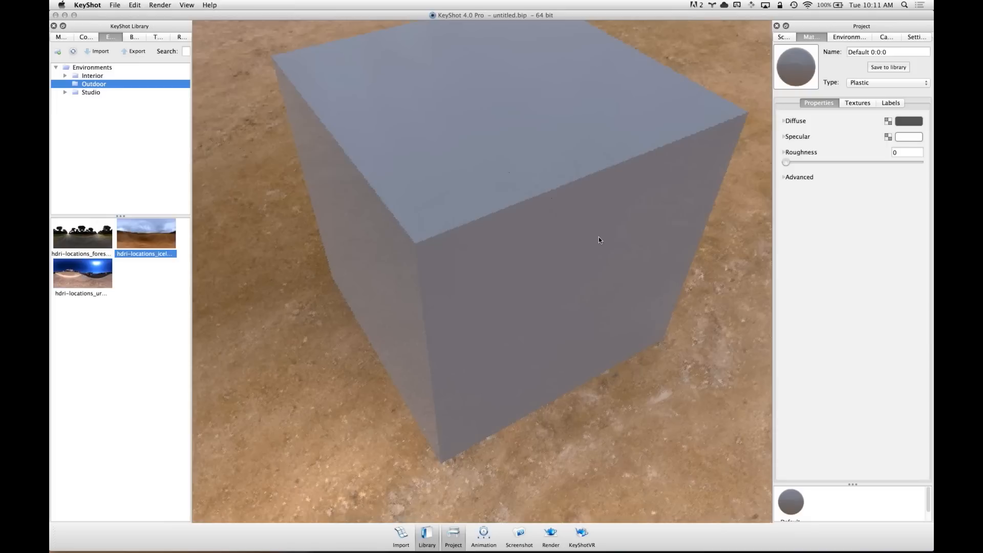
mouse_move(616, 198)
mouse_down()
mouse_move(487, 222)
mouse_move(625, 187)
mouse_up()
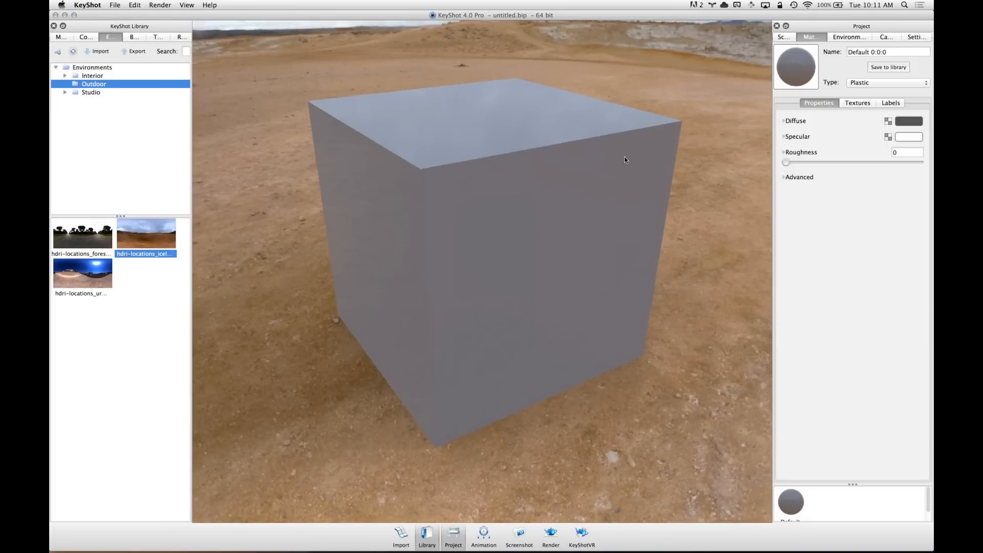
Replace the visible environment backdrop with a plain white background color and return to the cube's material properties
key(e)
click(837, 37)
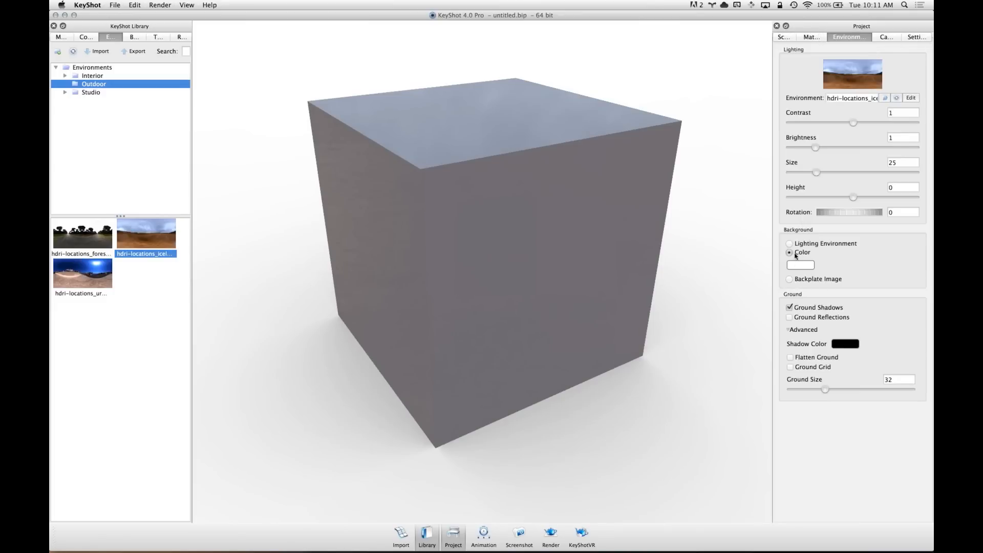
click(820, 37)
drag(629, 228, 608, 217)
drag(444, 264, 487, 248)
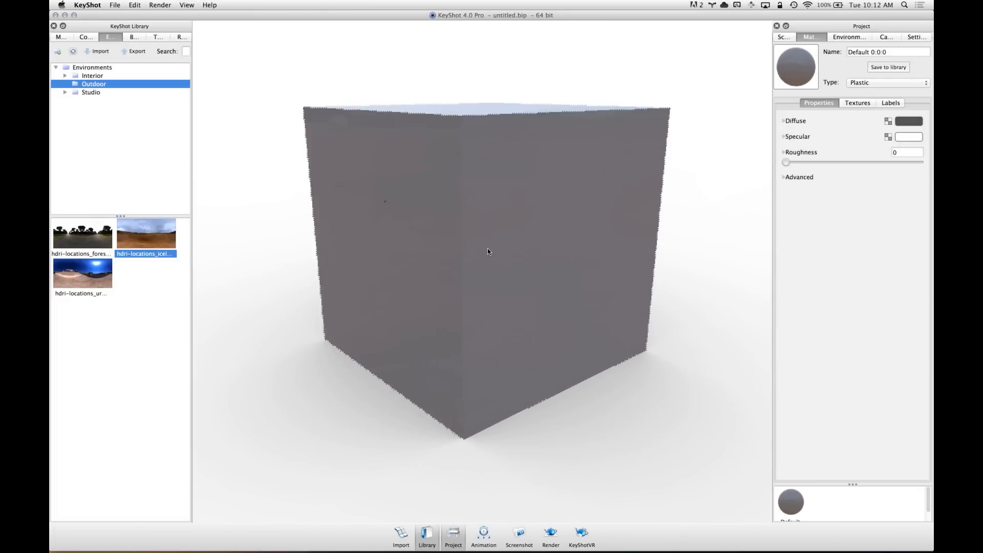
Show the plastic material's texture maps alongside the My Textures folder of the texture library
click(859, 104)
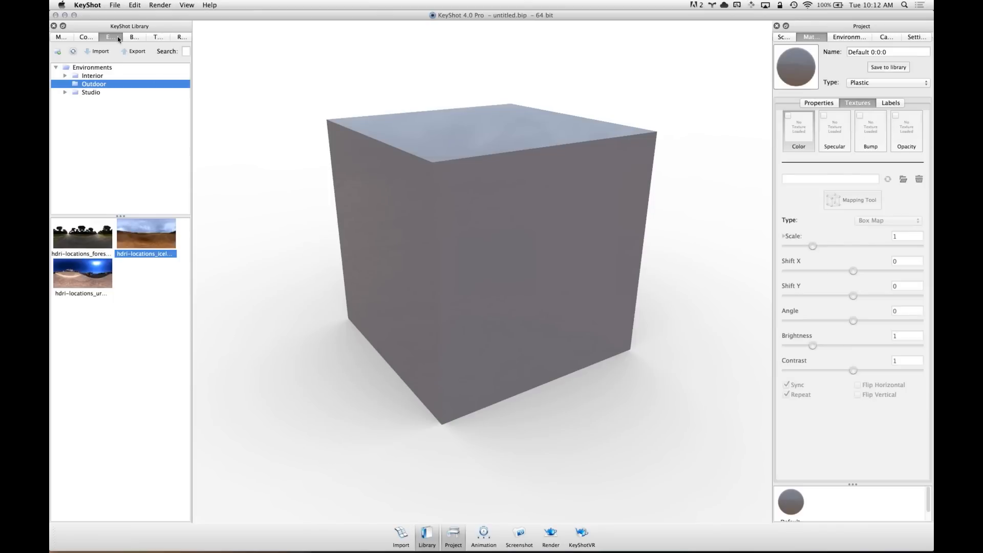
click(159, 37)
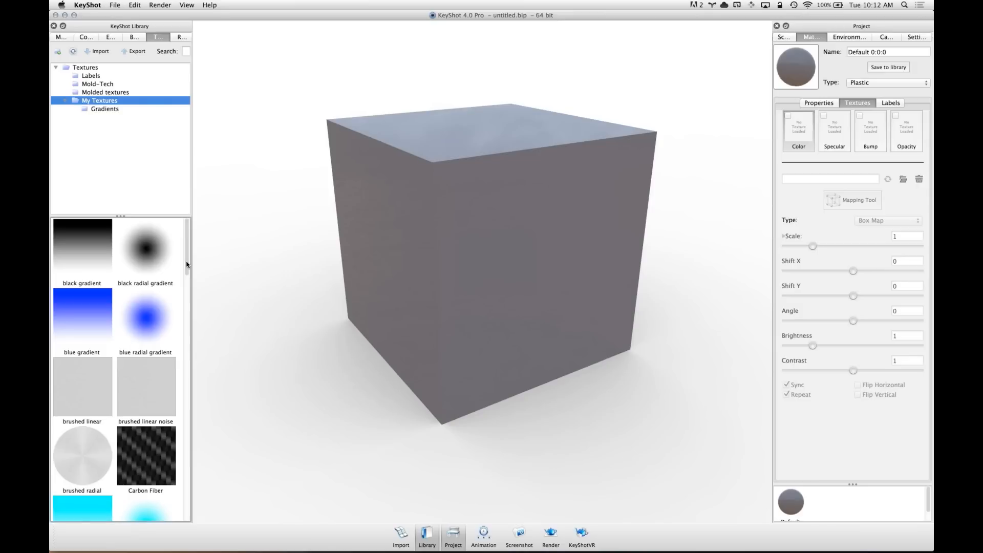
click(819, 102)
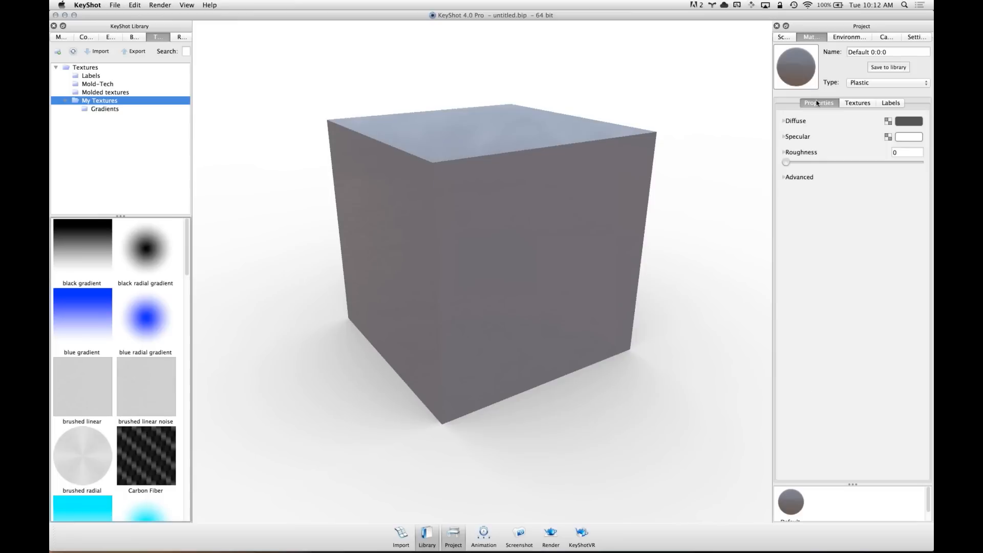
click(858, 102)
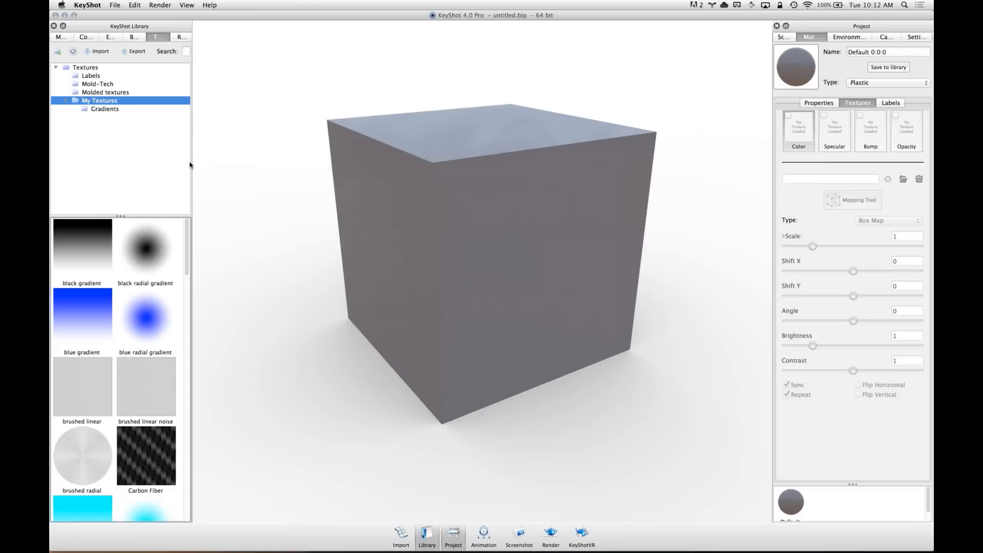
Apply the Hammertone 01 Bump texture from My Textures to the cube as its color map
scroll(185, 323, down, 10)
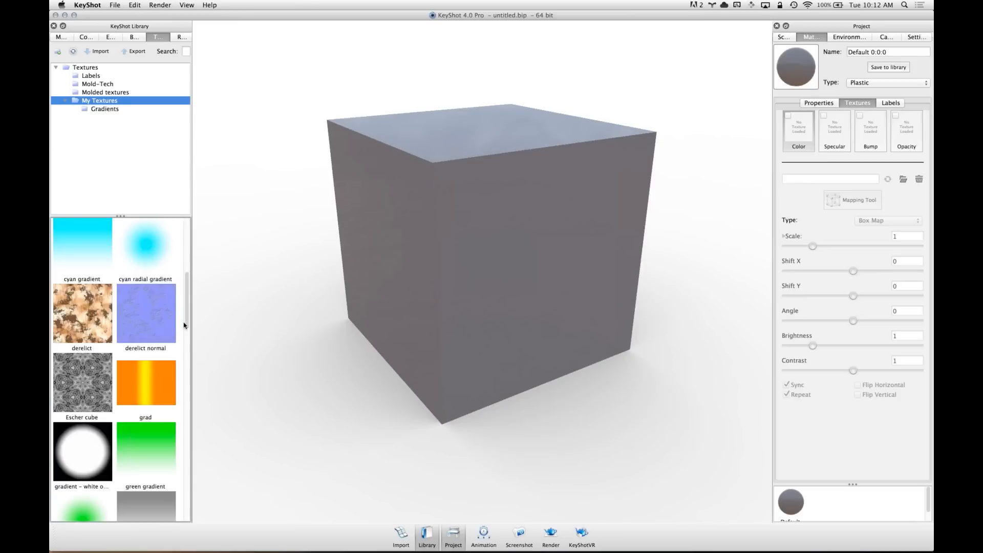
scroll(186, 317, up, 9)
drag(187, 269, 186, 333)
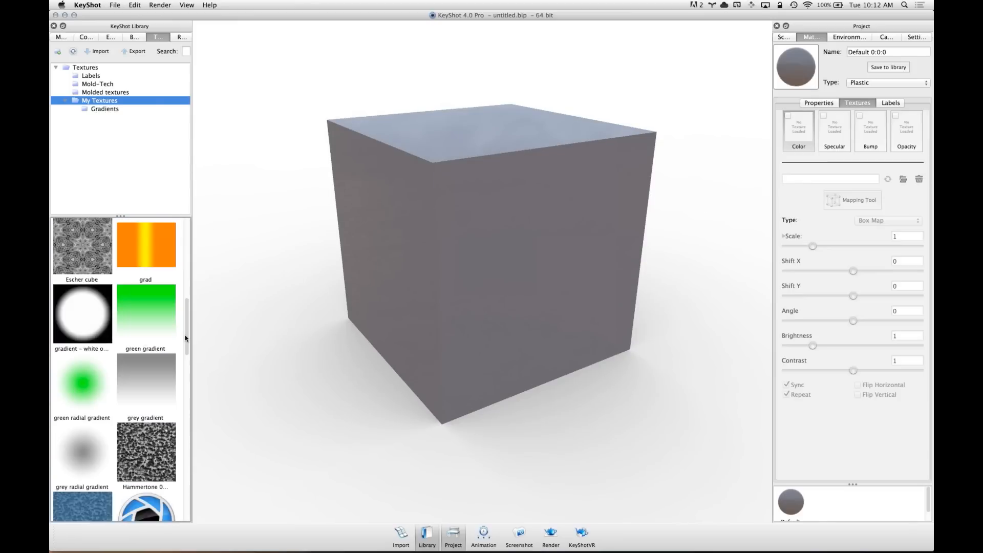
drag(146, 441, 491, 210)
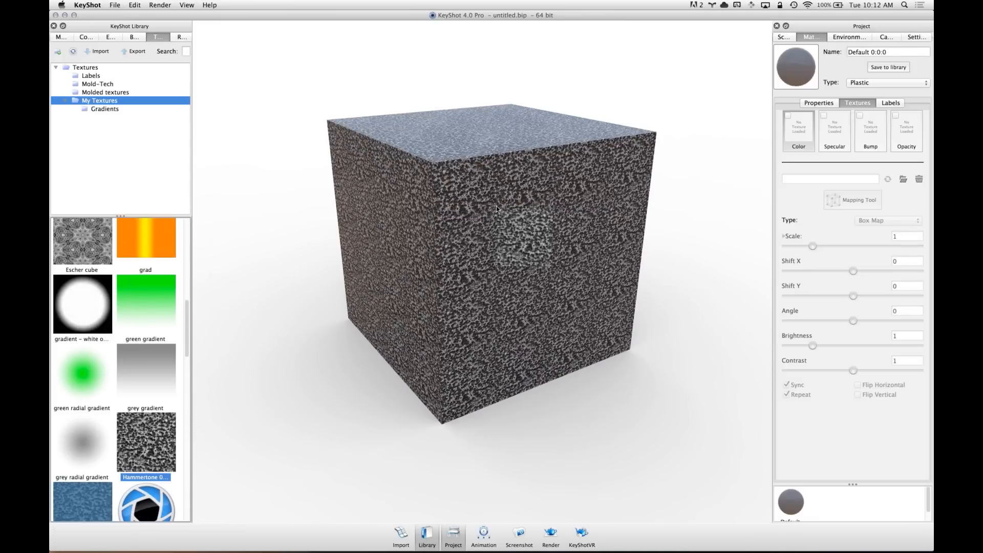
drag(497, 205, 497, 205)
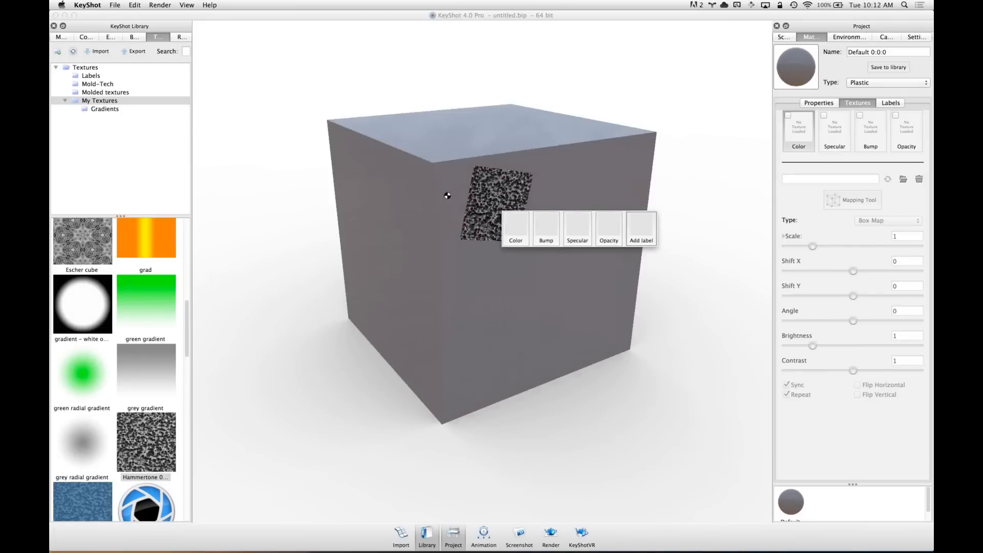
click(510, 229)
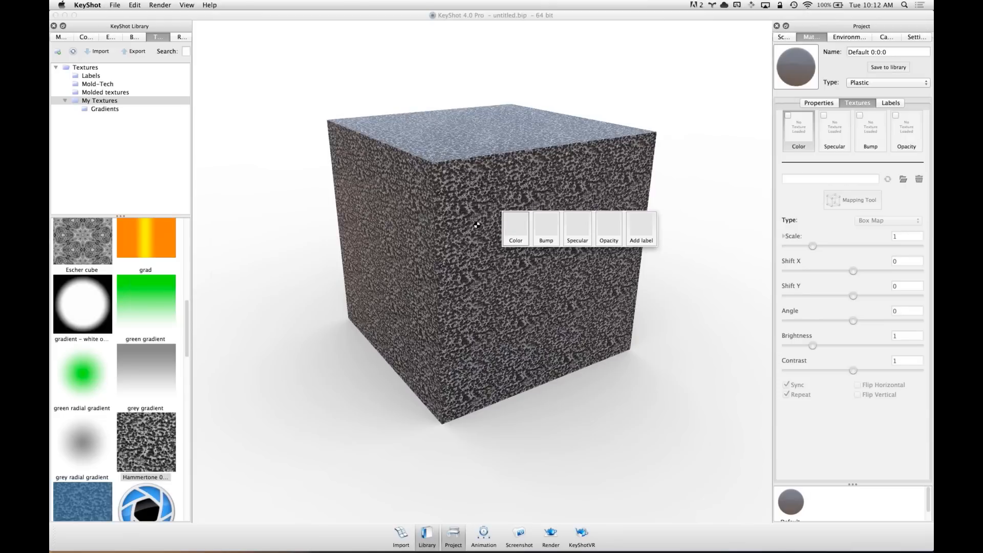
click(516, 228)
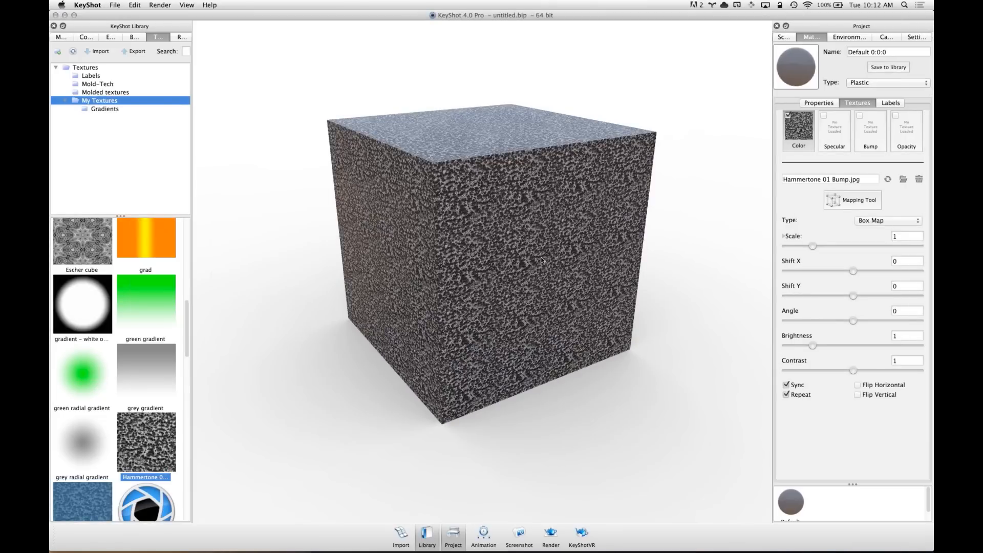
drag(542, 258, 544, 290)
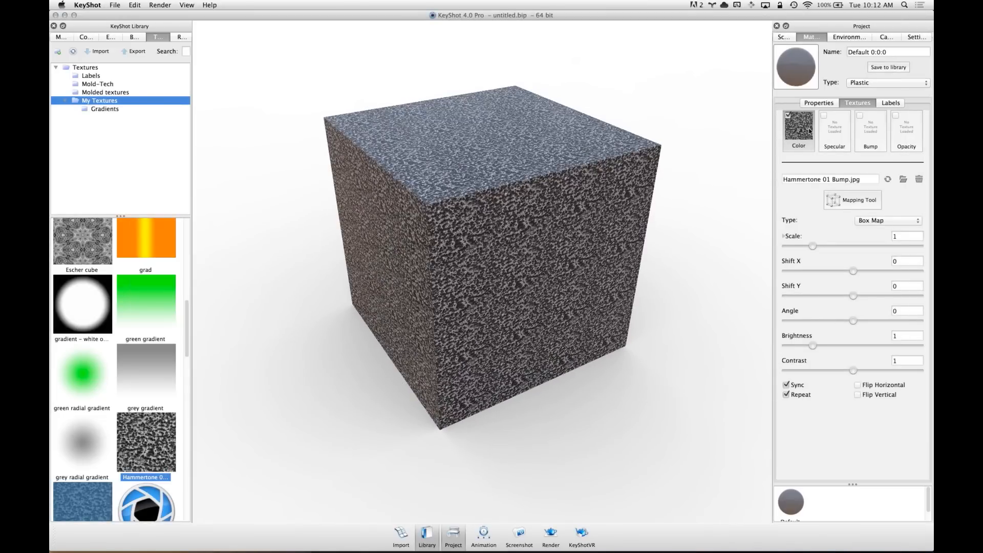
Remove the Hammertone 01 Bump color texture from the plastic material
click(920, 180)
scroll(143, 307, up, 10)
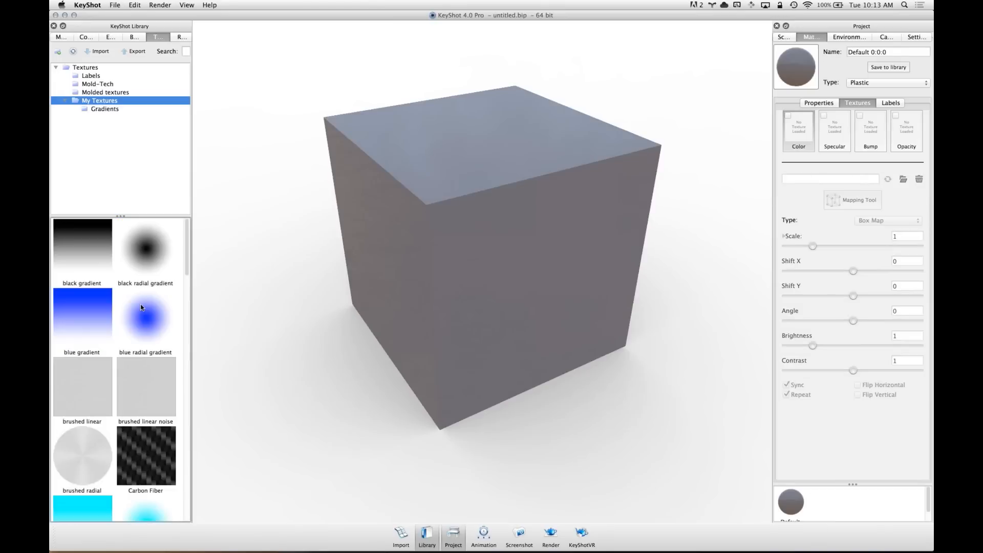
scroll(460, 220, up, 3)
drag(530, 231, 513, 198)
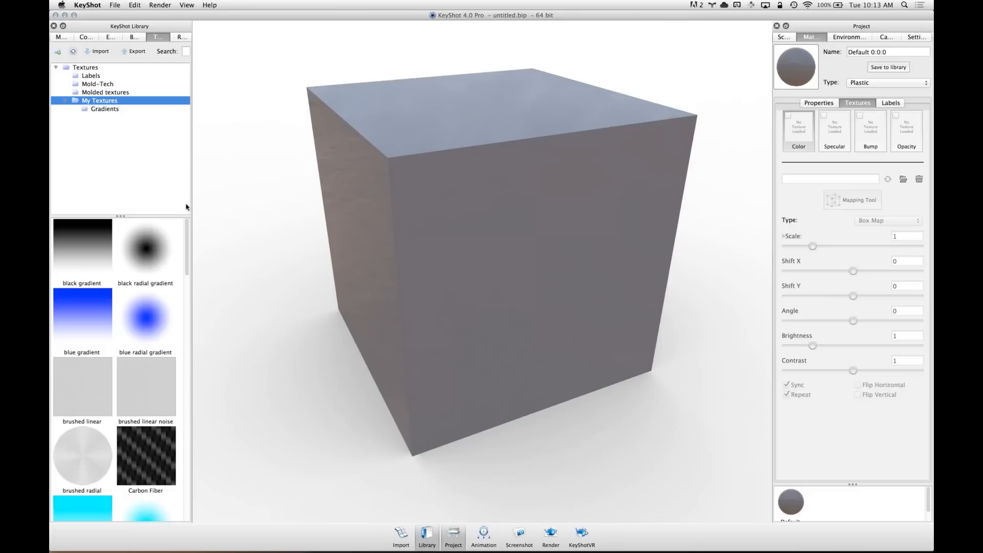
drag(495, 184, 493, 201)
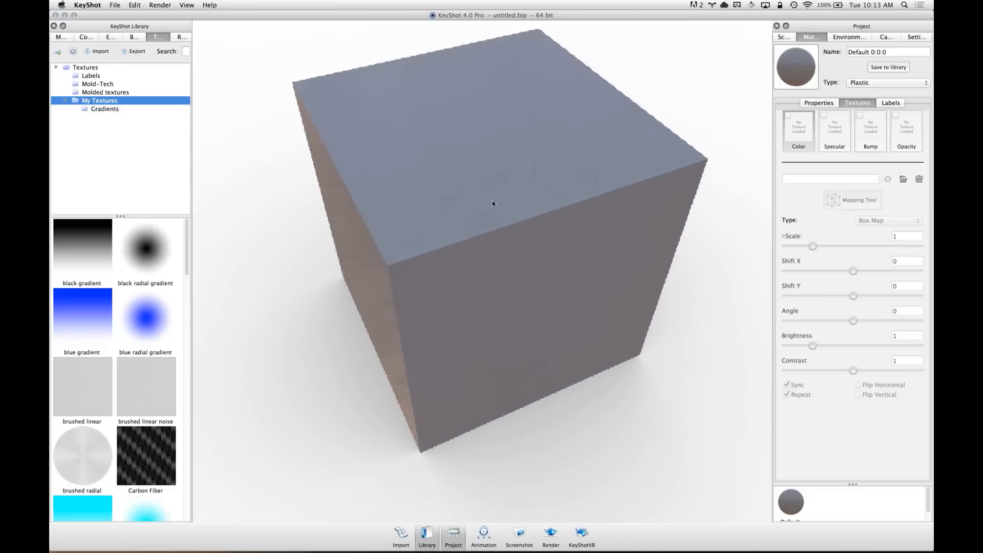
Apply the Carbon Fiber texture from My Textures as the cube's color map and inspect it on the faces and in the material properties
drag(188, 267, 194, 354)
scroll(150, 353, up, 10)
click(149, 353)
drag(142, 341, 482, 138)
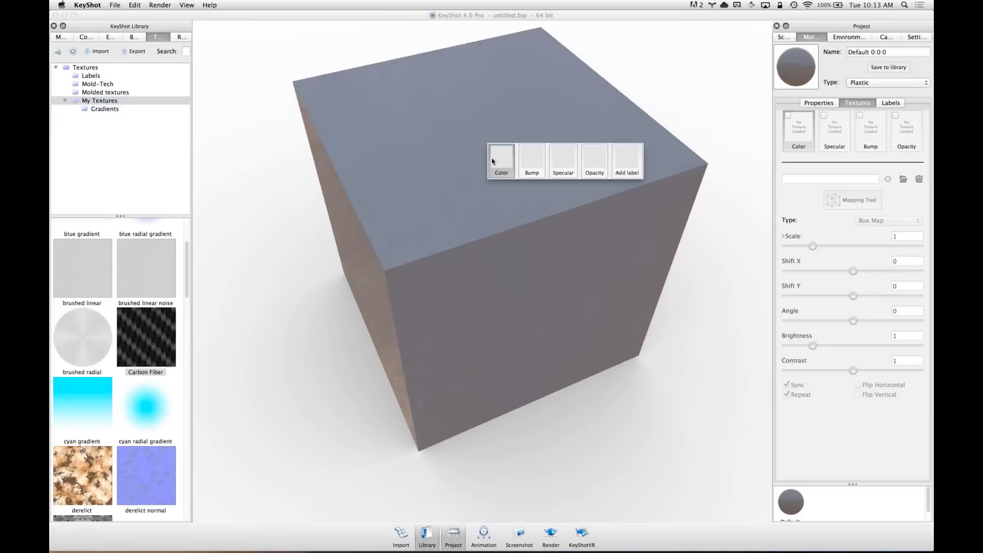
click(493, 159)
drag(372, 179, 548, 157)
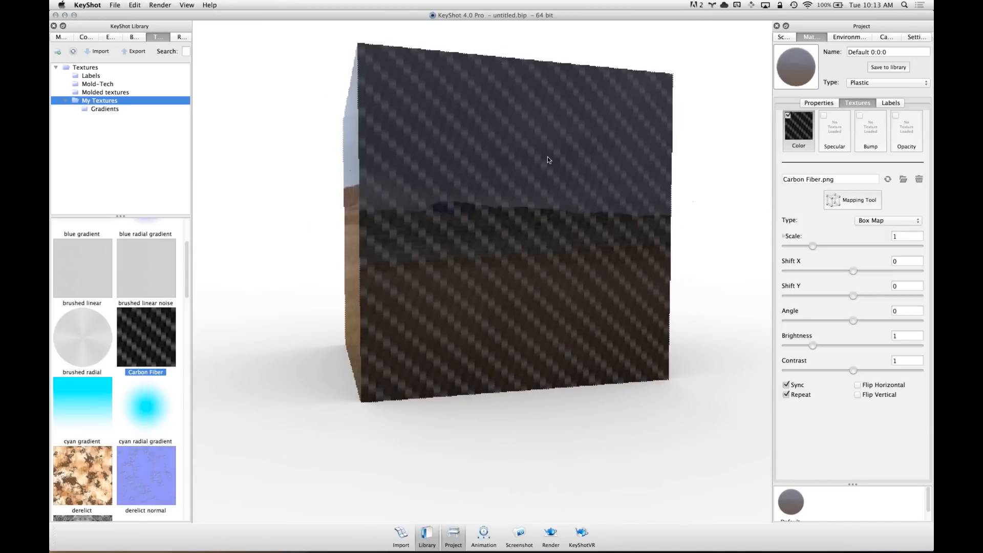
click(830, 104)
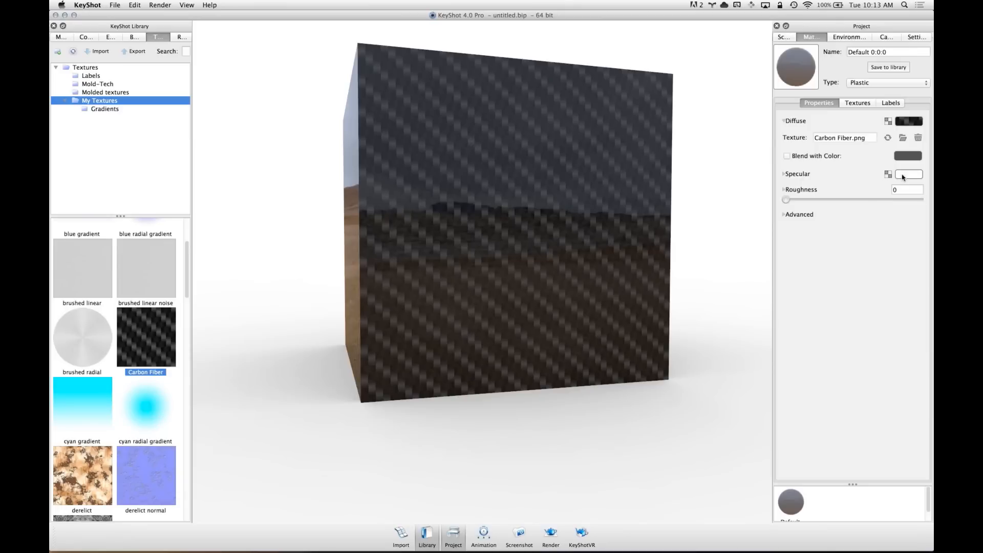
click(857, 105)
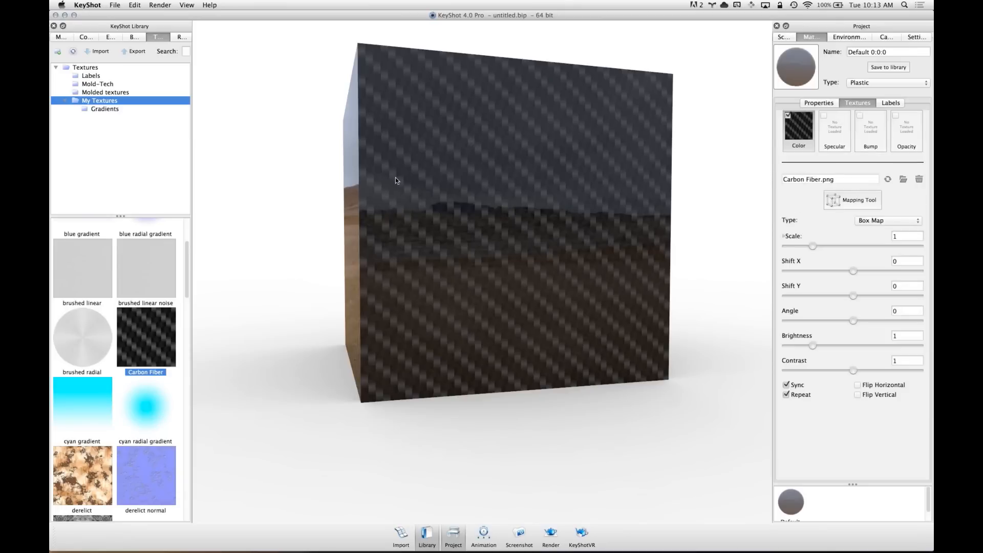
drag(475, 163, 500, 217)
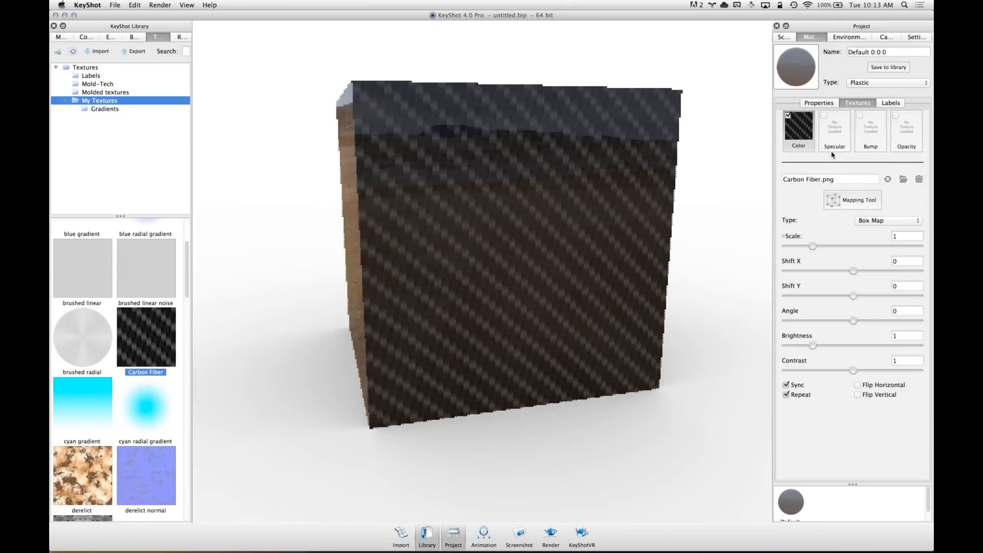
Disable the Carbon Fiber color map and apply the checker texture from the full texture library as the cube's specular map
click(788, 116)
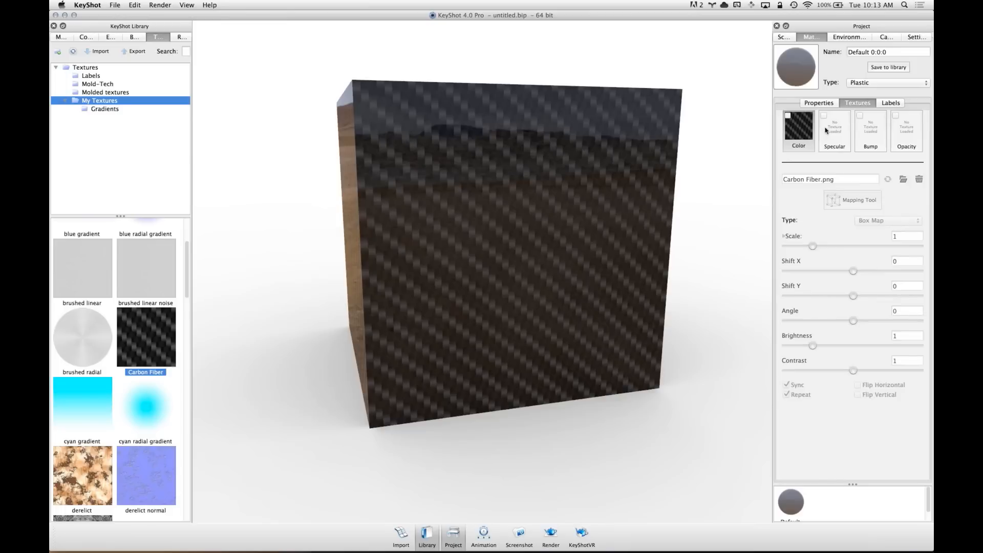
click(837, 135)
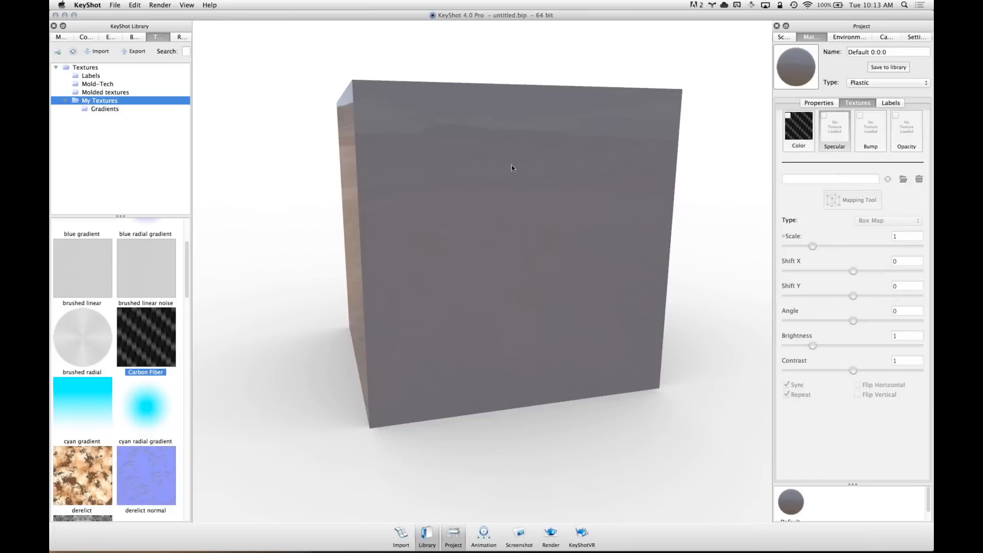
click(90, 69)
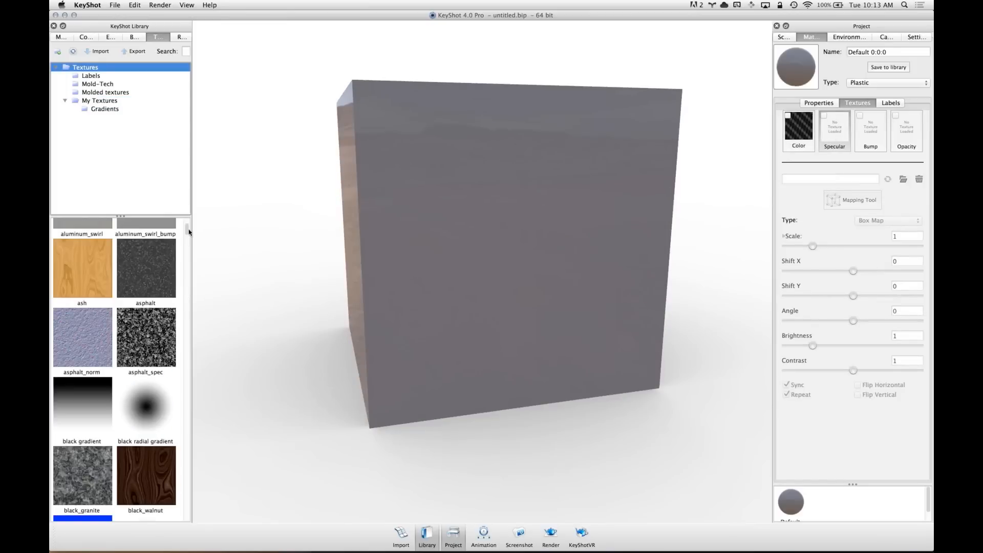
scroll(187, 227, up, 3)
drag(187, 227, 186, 260)
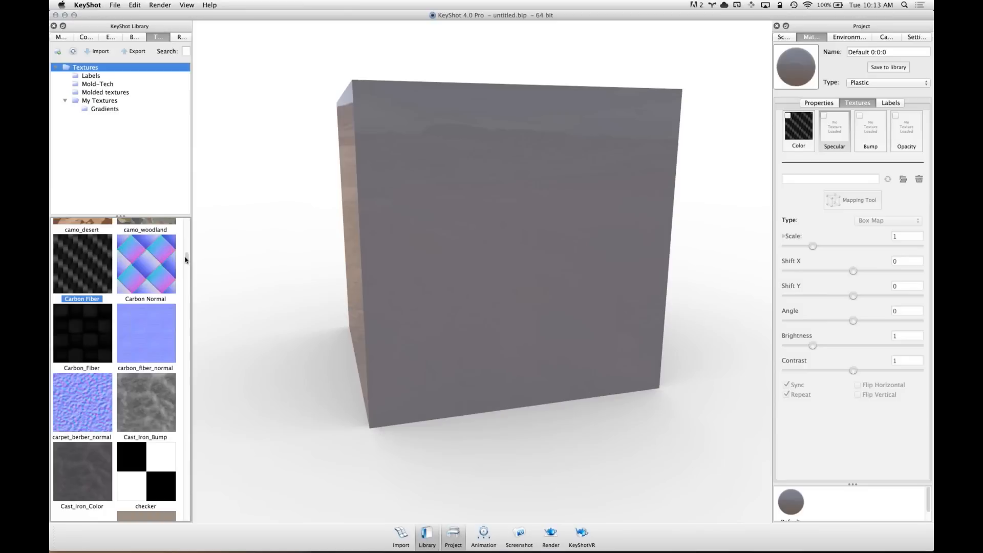
drag(186, 259, 188, 263)
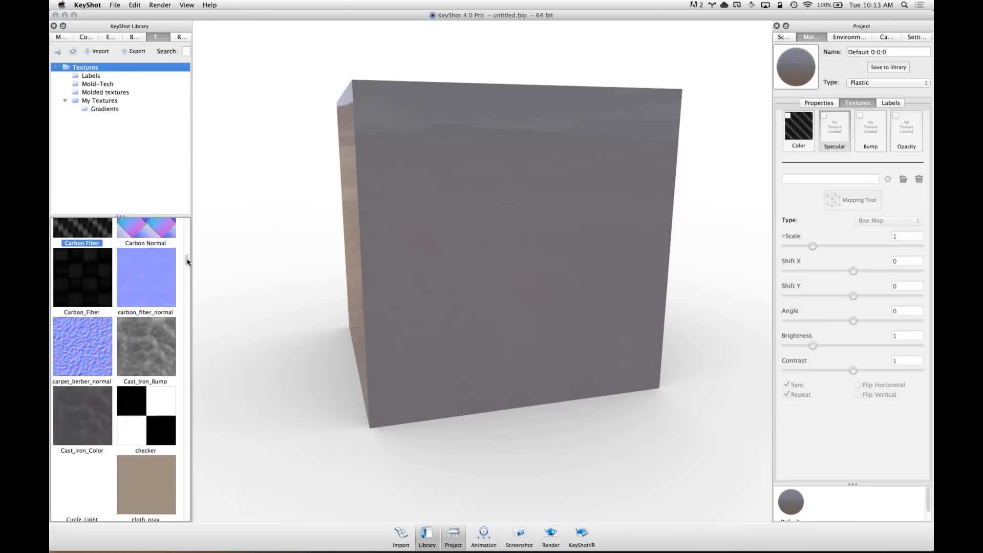
click(147, 414)
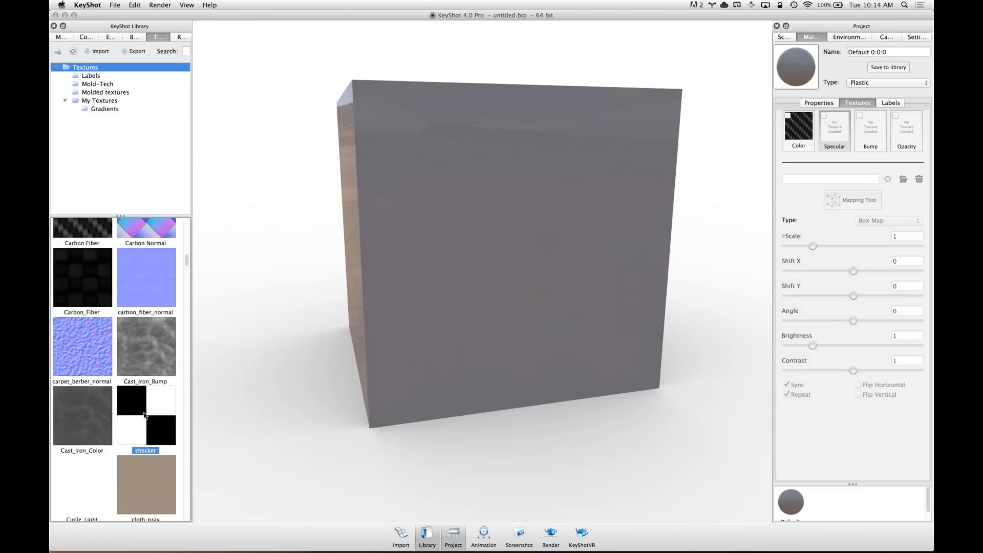
drag(145, 415, 469, 209)
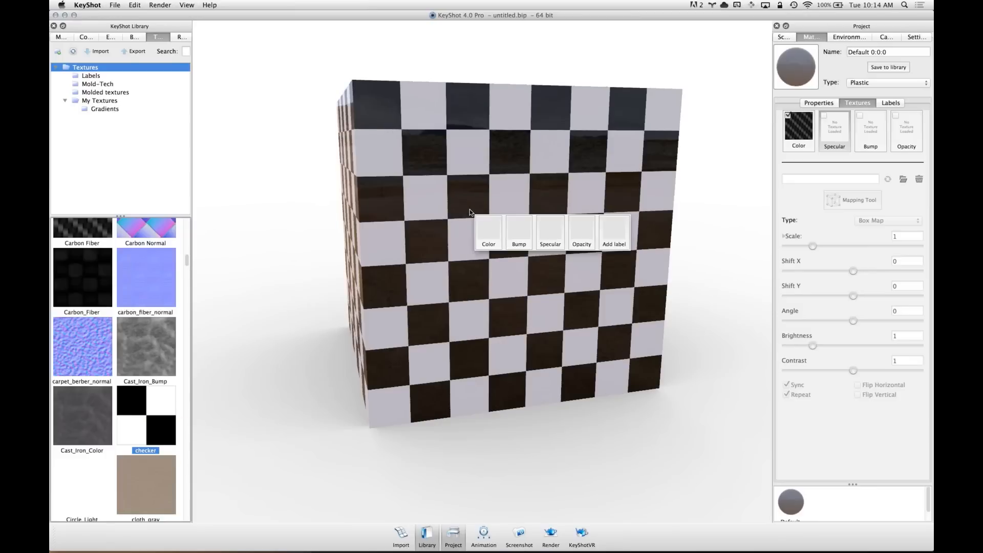
click(549, 236)
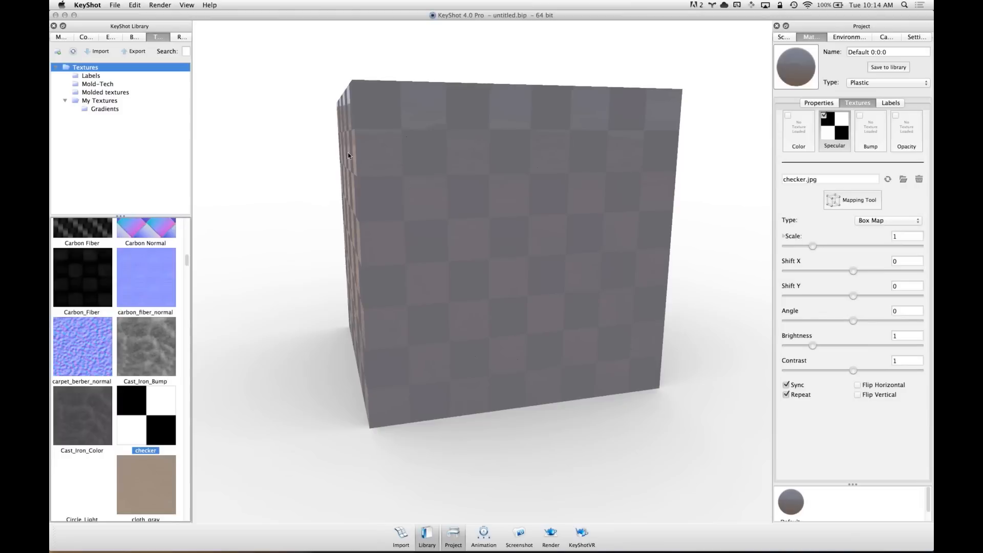
Inspect the environment reflections in the checker specular pattern up close from several angles around the cube
drag(378, 136, 375, 122)
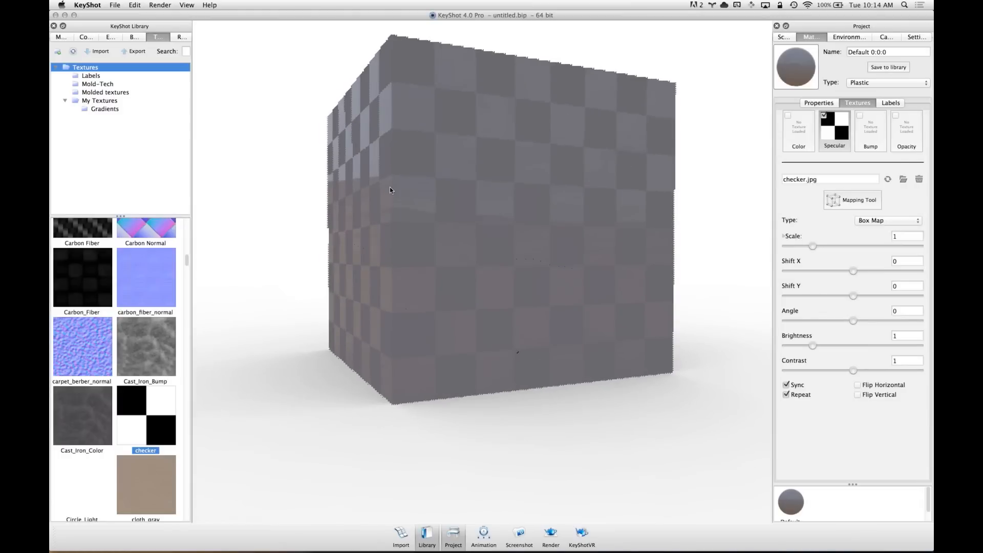
scroll(615, 203, up, 5)
scroll(615, 204, up, 2)
drag(571, 221, 559, 230)
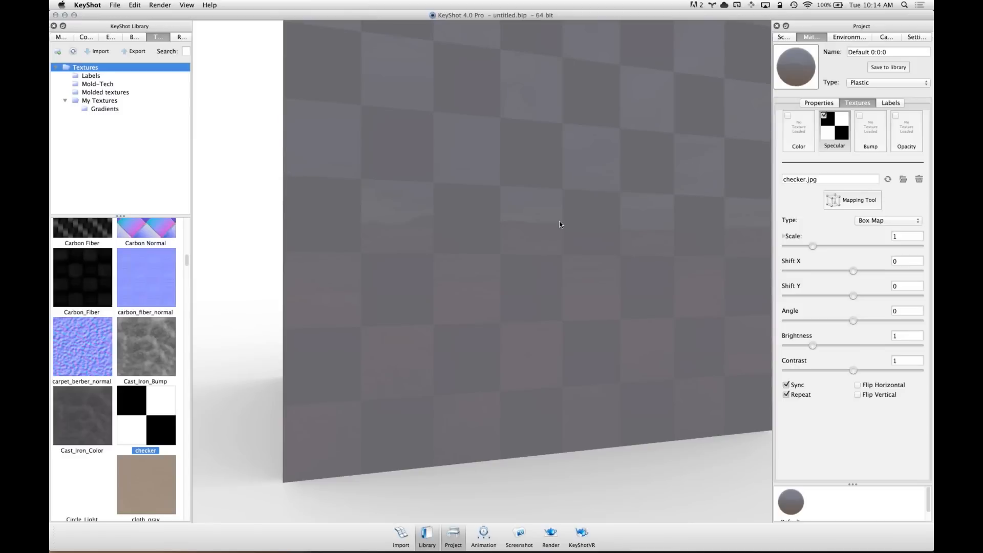
drag(596, 245, 569, 164)
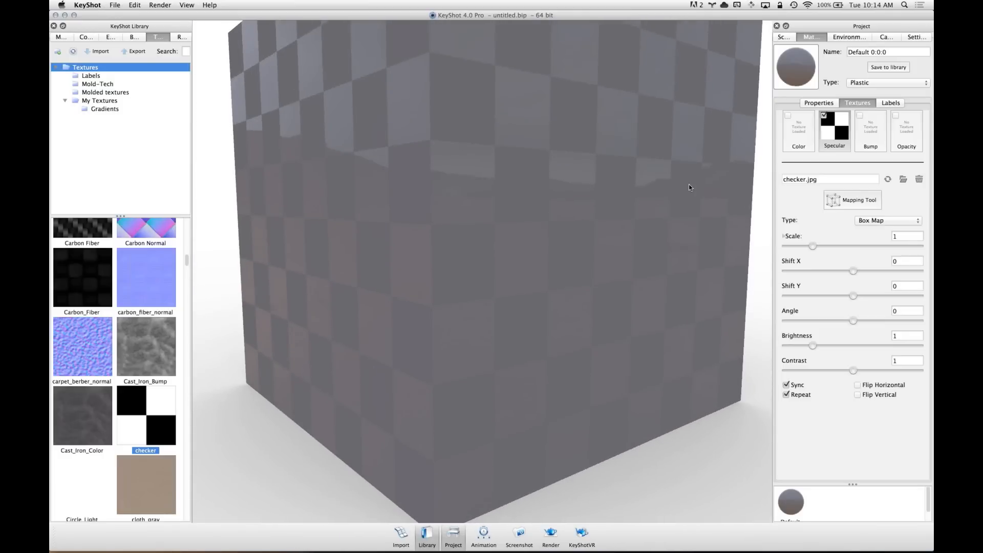
Set the plastic's diffuse color to white (RGB 255, 255, 255)
click(819, 103)
click(914, 120)
click(843, 29)
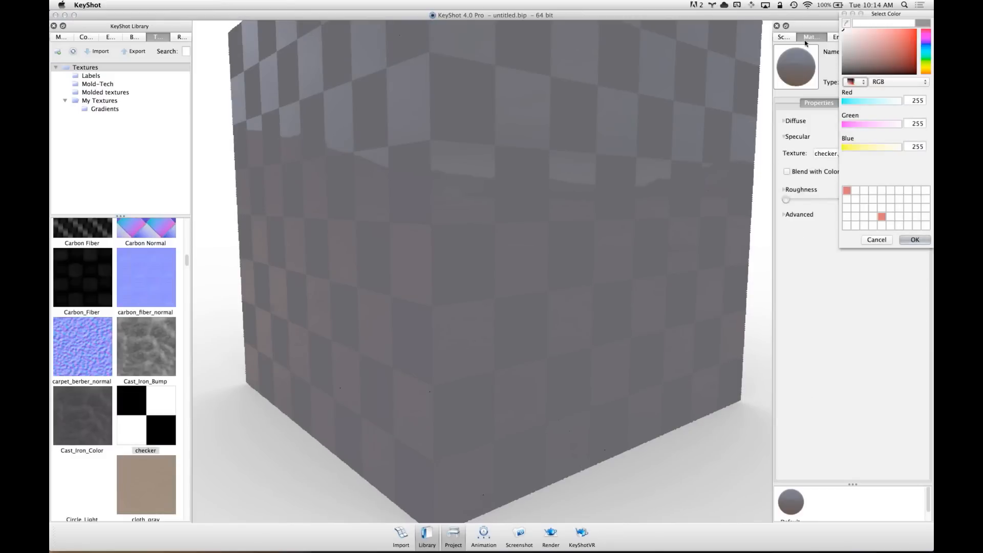
click(915, 240)
click(854, 103)
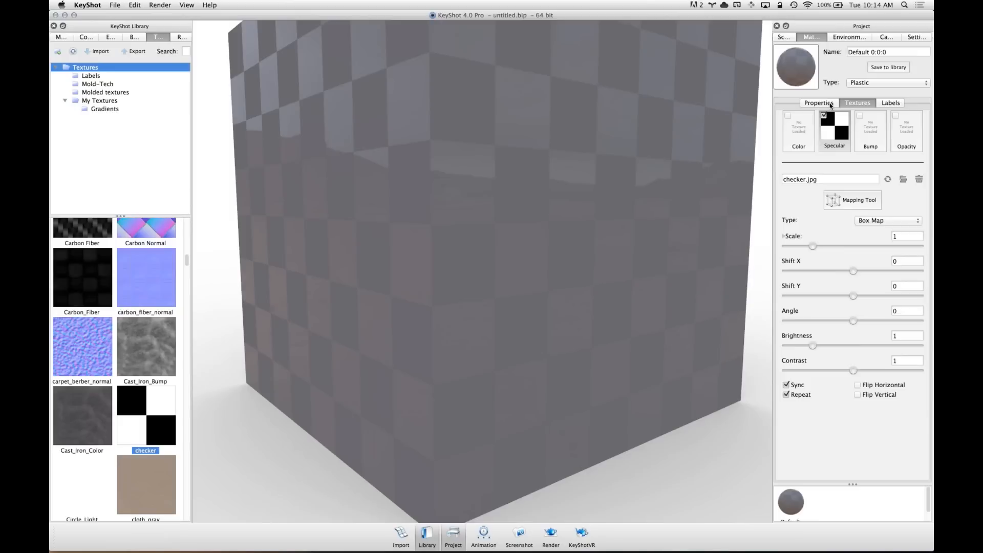
click(829, 104)
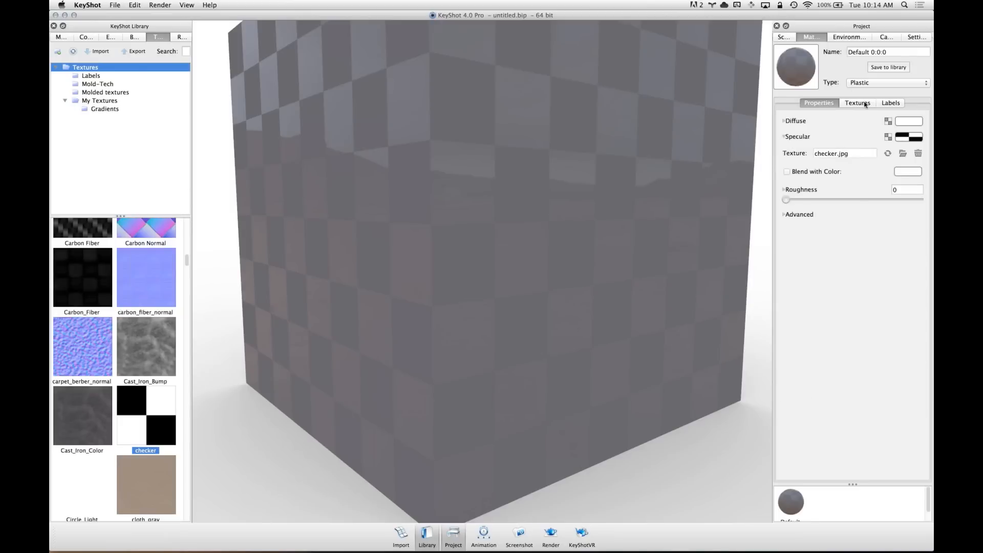
click(864, 105)
click(834, 105)
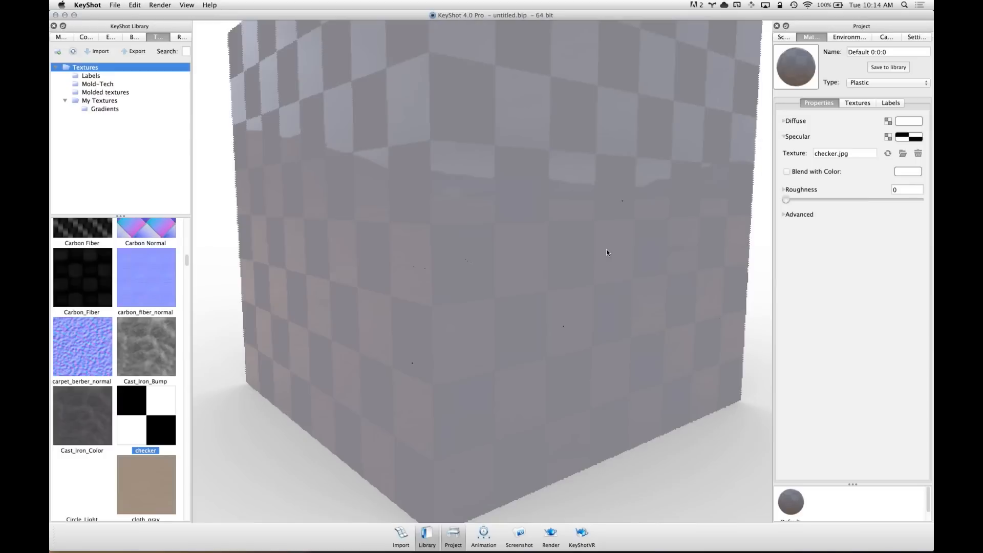
Inspect the checker specular pattern over the white diffuse color and return to the material's texture maps
mouse_move(606, 249)
mouse_down()
mouse_move(543, 230)
mouse_move(529, 264)
mouse_move(588, 287)
mouse_move(616, 275)
mouse_move(614, 258)
mouse_up()
scroll(423, 166, down, 5)
drag(424, 166, 475, 146)
click(848, 106)
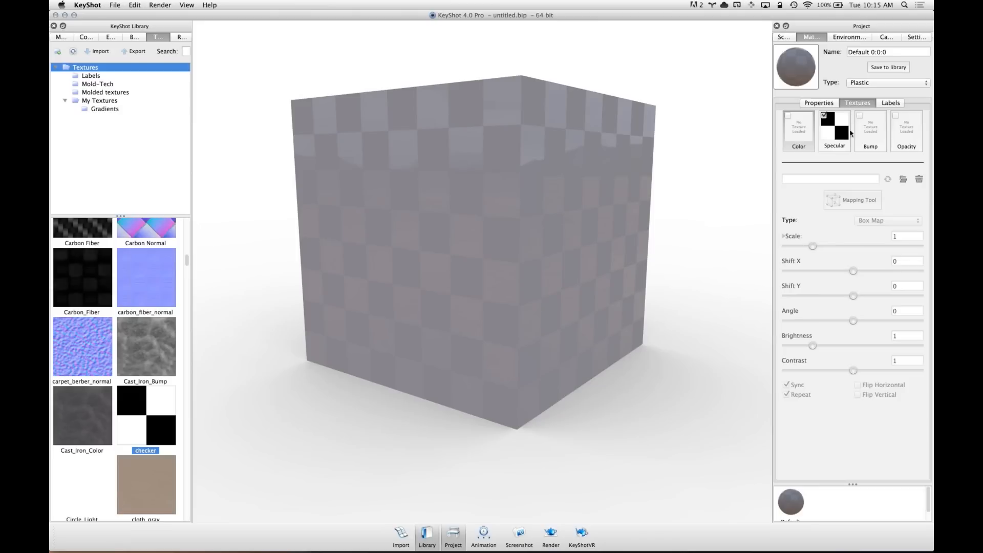
Disable the checker specular map and bring up the cube's bump map settings
click(825, 117)
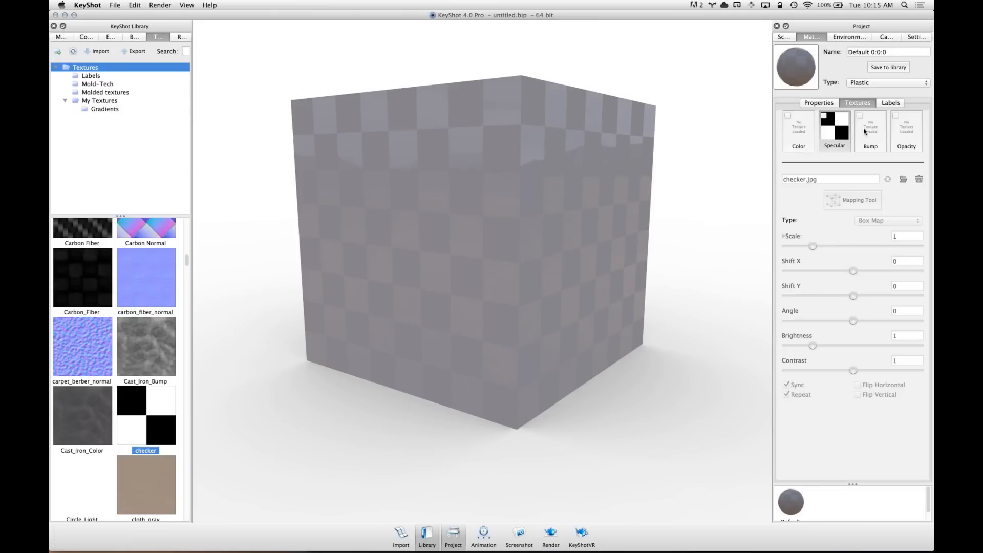
click(871, 131)
drag(532, 179, 376, 305)
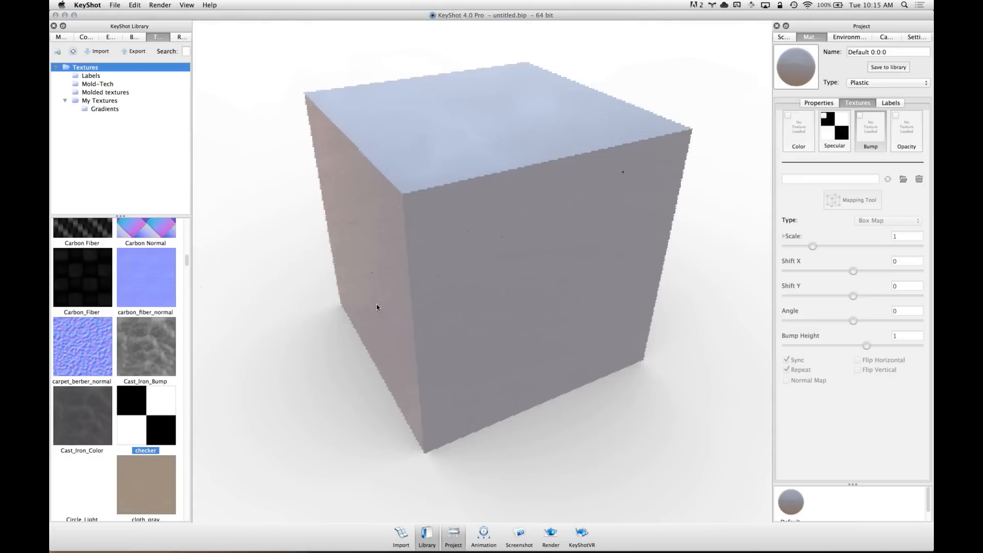
Apply the Twill weave bump texture from My Textures as the cube's bump map
click(98, 101)
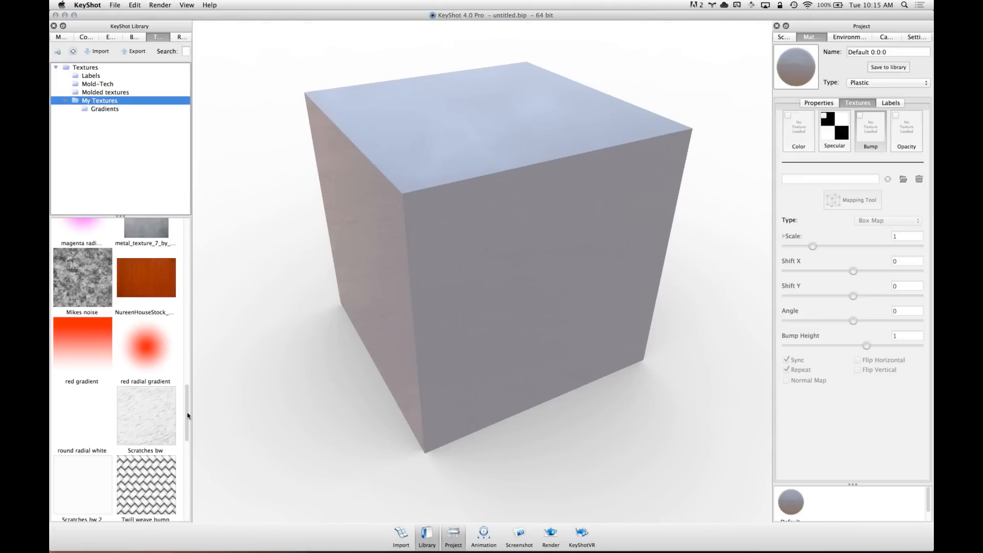
scroll(187, 428, down, 5)
drag(145, 364, 531, 260)
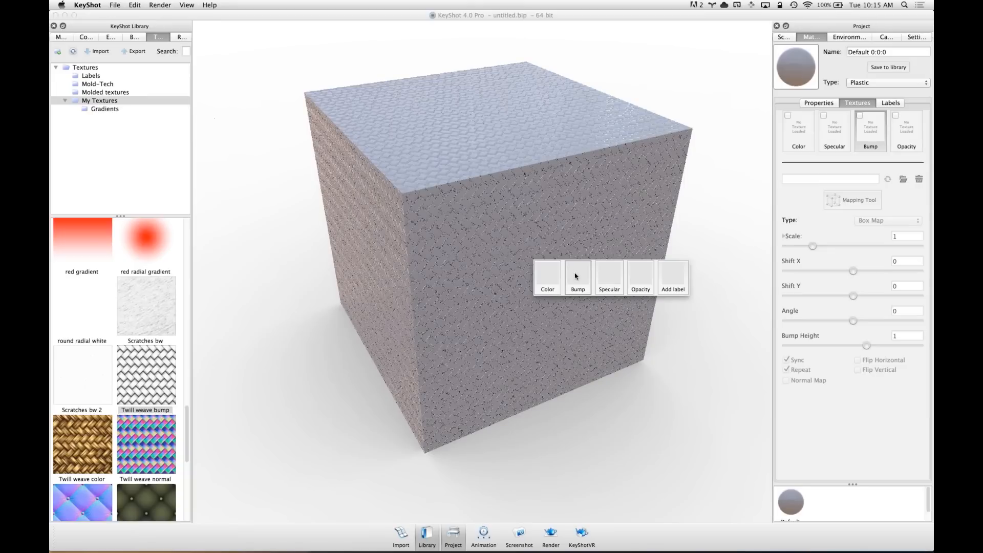
click(575, 277)
Examine the twill weave bump up close on the cube and set the texture's scale to 4
drag(431, 222, 351, 208)
scroll(528, 163, up, 10)
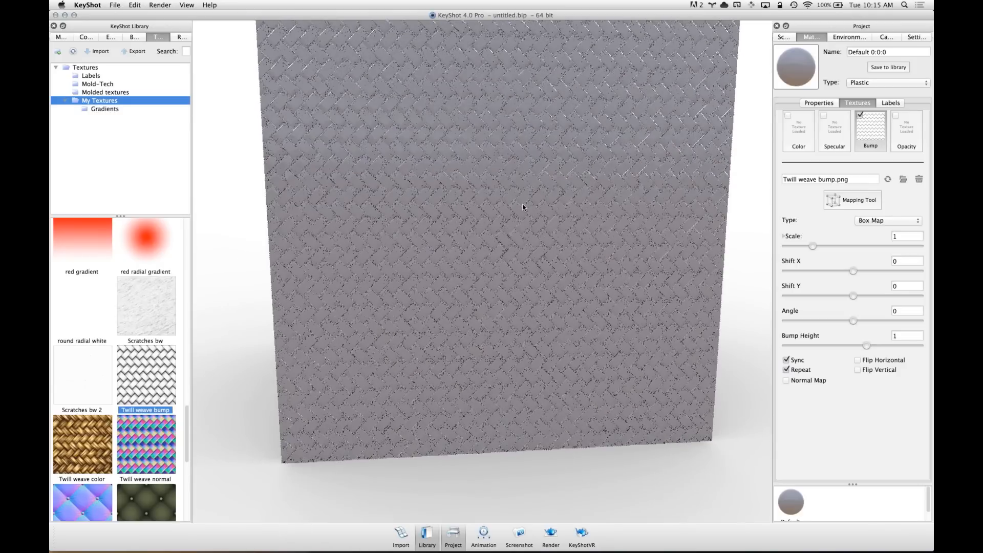
middle_drag(529, 205, 529, 230)
drag(628, 227, 579, 225)
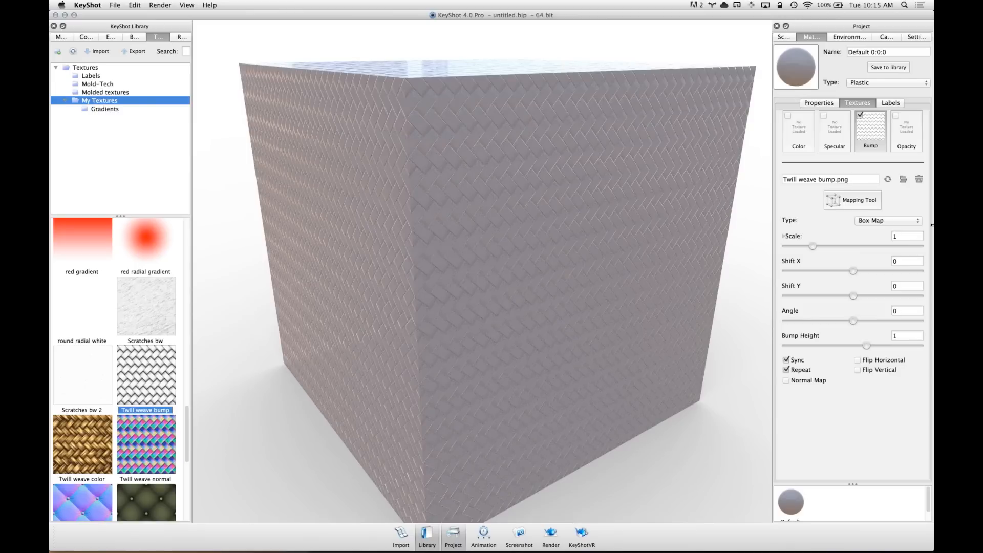
click(785, 239)
text(4)
key(Tab)
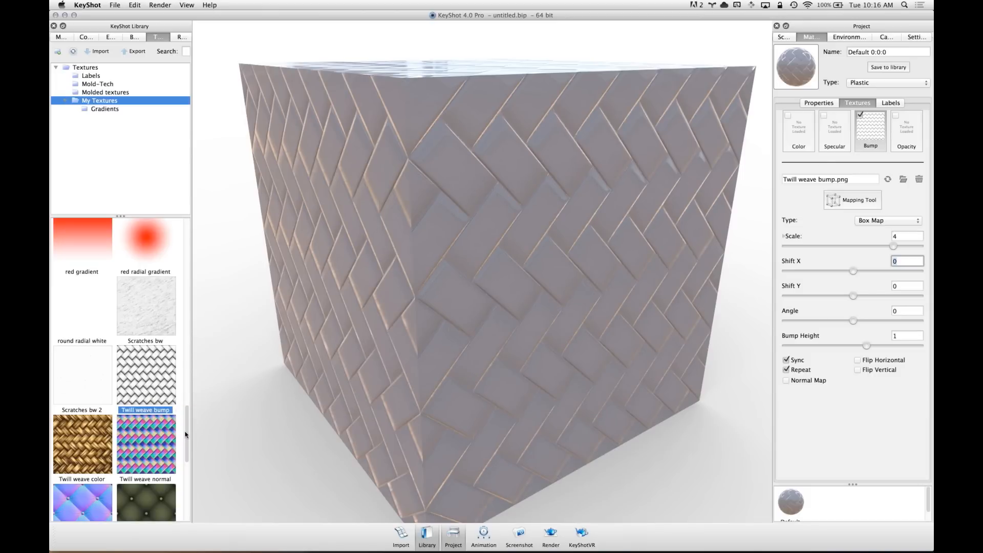
Replace the bump map with the Twill weave normal texture and enable Normal Map for it
click(155, 432)
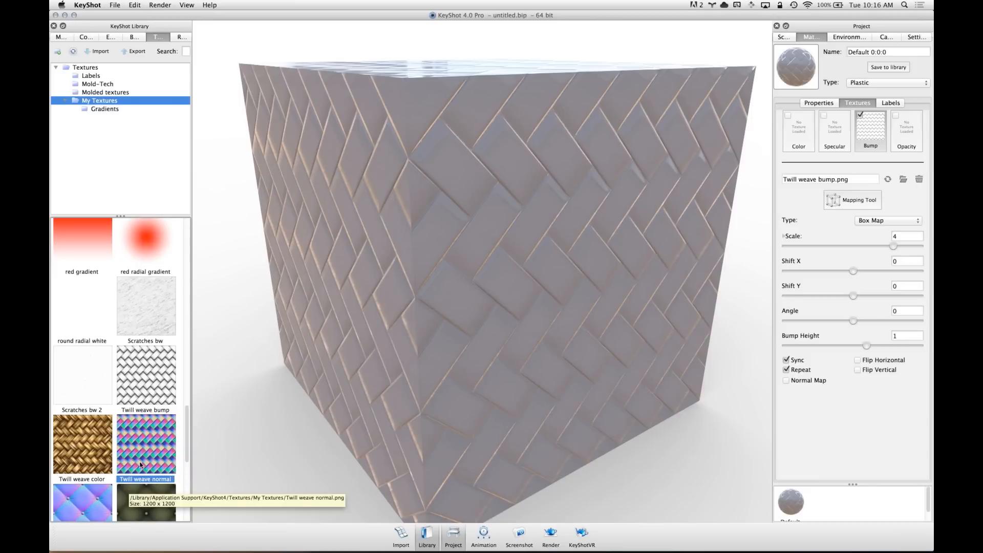
scroll(142, 463, down, 5)
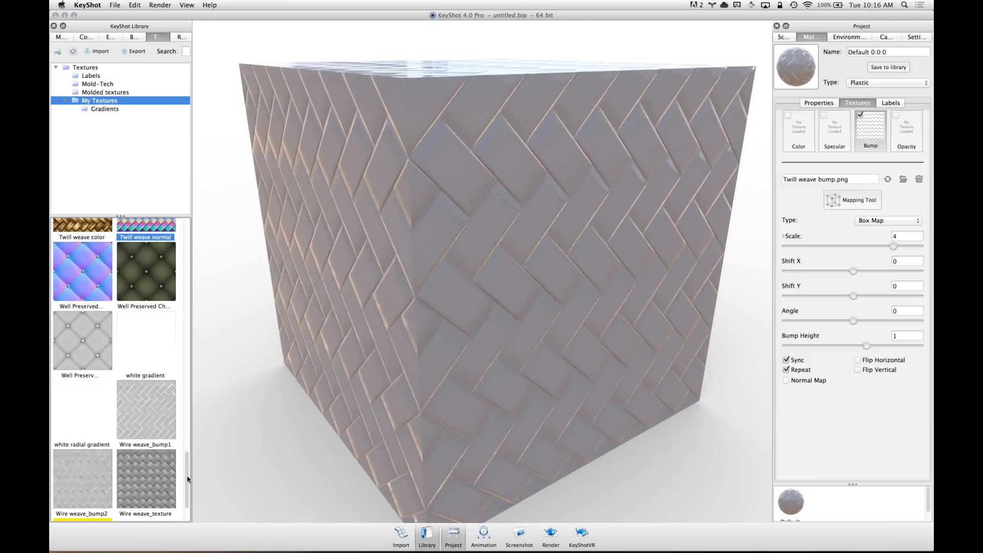
scroll(133, 395, up, 1)
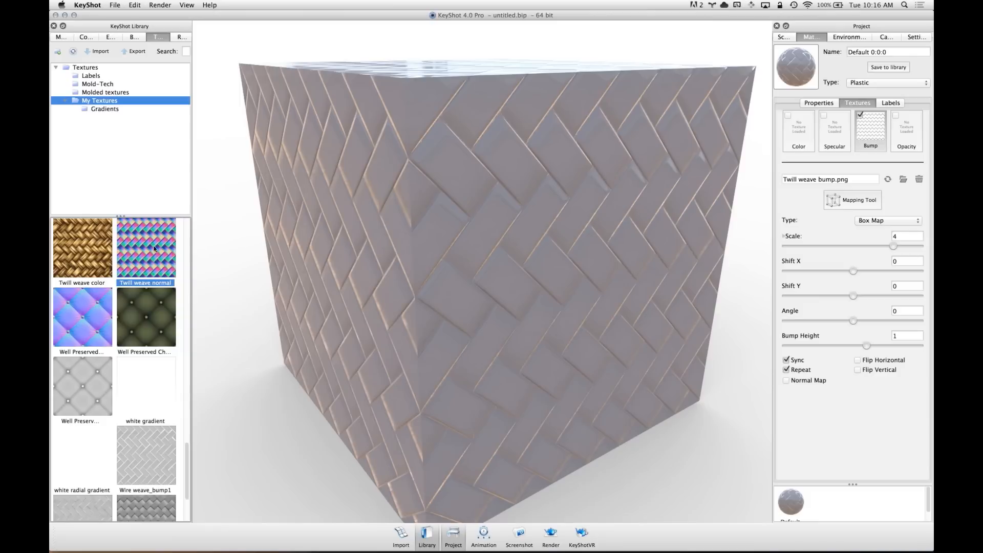
drag(154, 248, 492, 210)
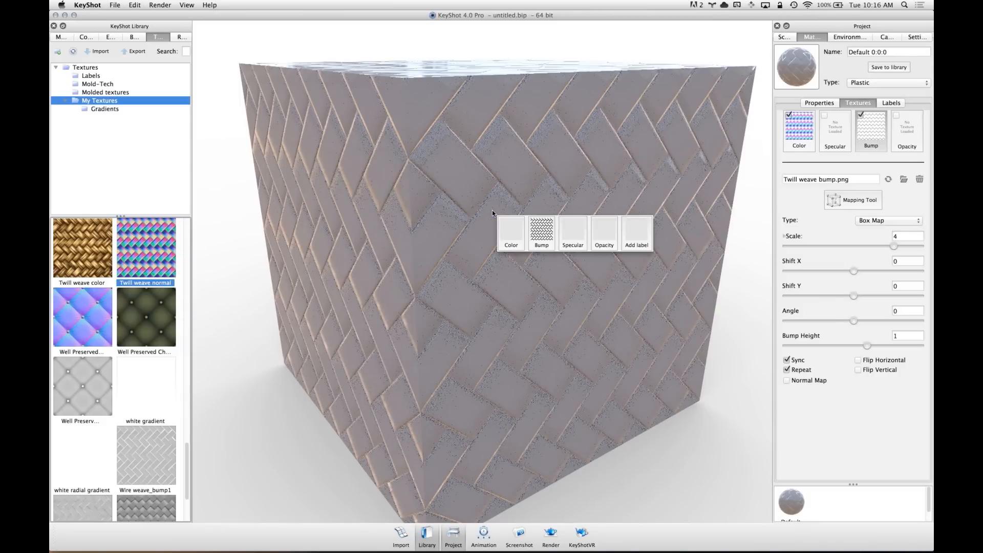
click(541, 232)
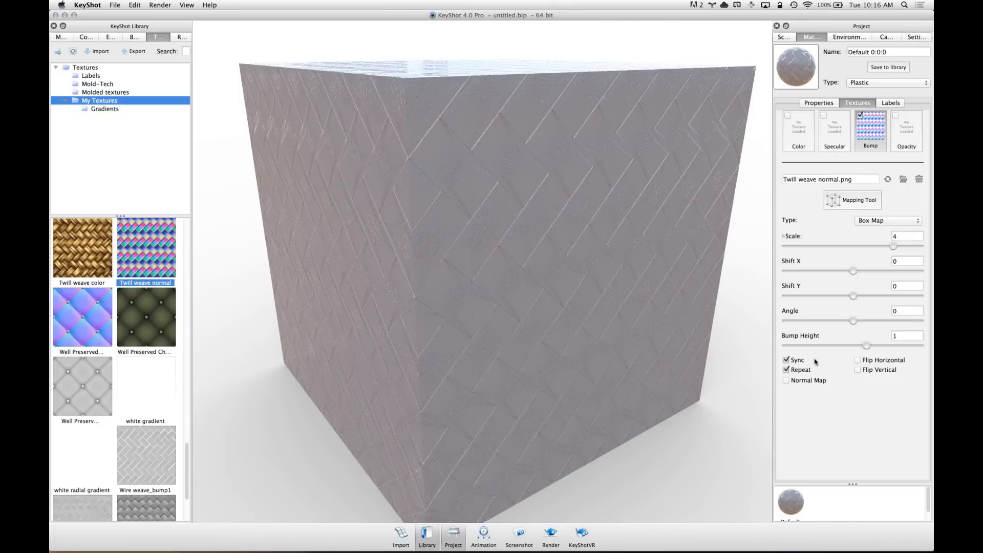
click(795, 380)
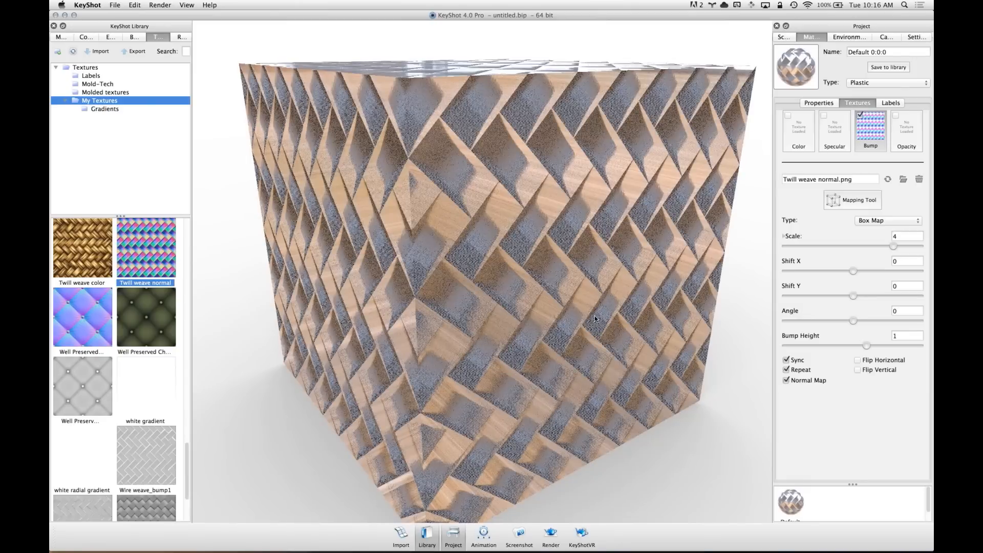
drag(594, 318, 606, 300)
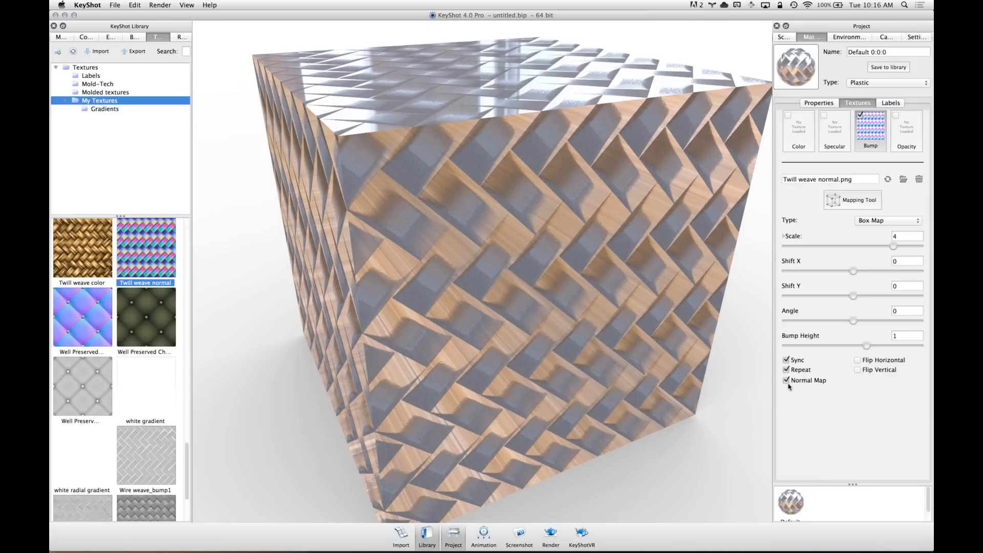
Set the normal map's bump height to .1 and check the weave on the cube's faces
drag(904, 337, 796, 340)
text(.1)
key(Return)
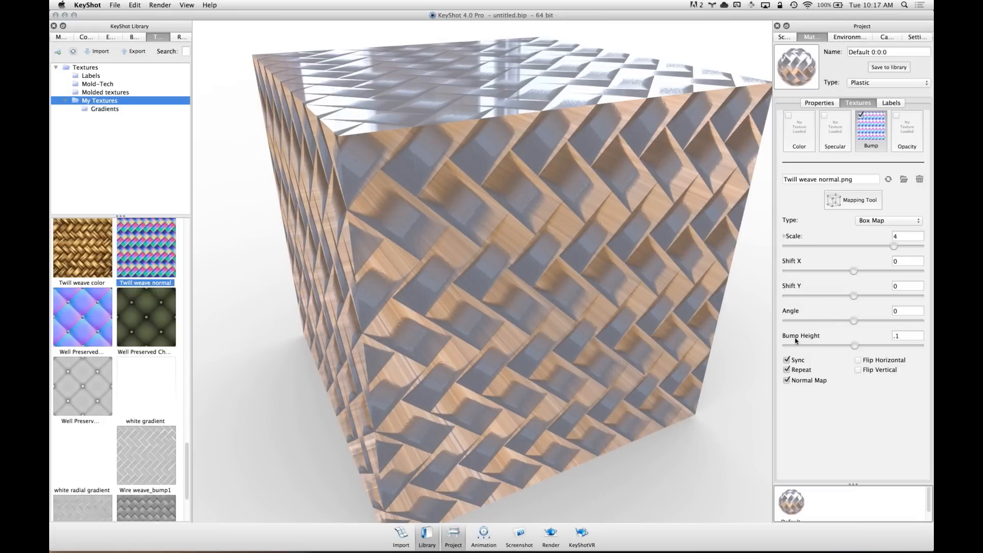
drag(564, 195, 707, 336)
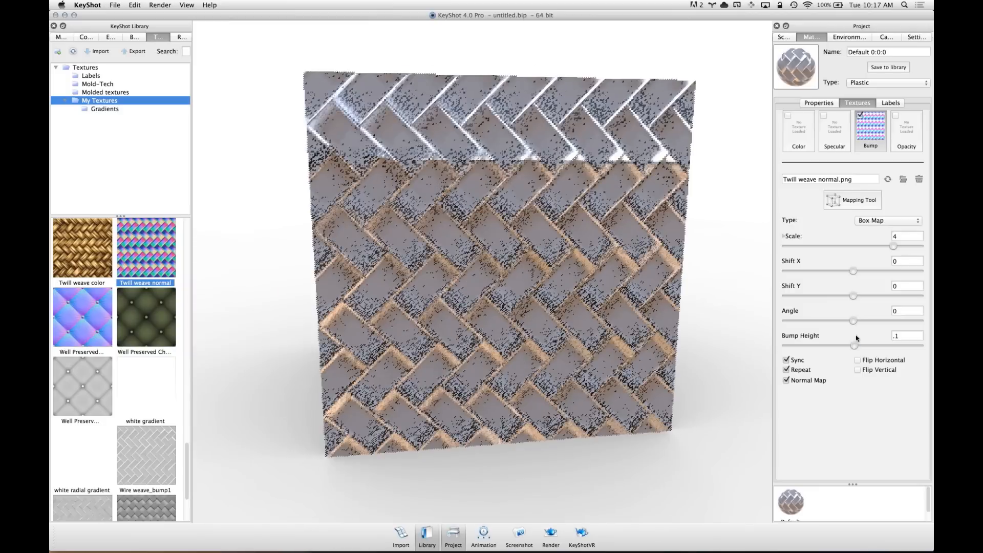
drag(530, 241, 585, 313)
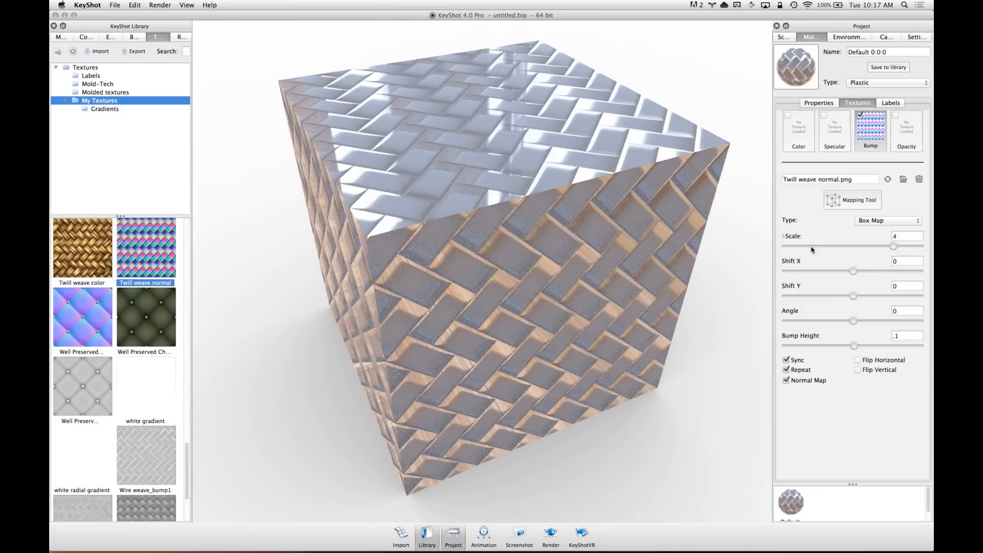
Delete the Twill weave normal texture from the cube's bump map
drag(634, 259, 881, 176)
click(920, 178)
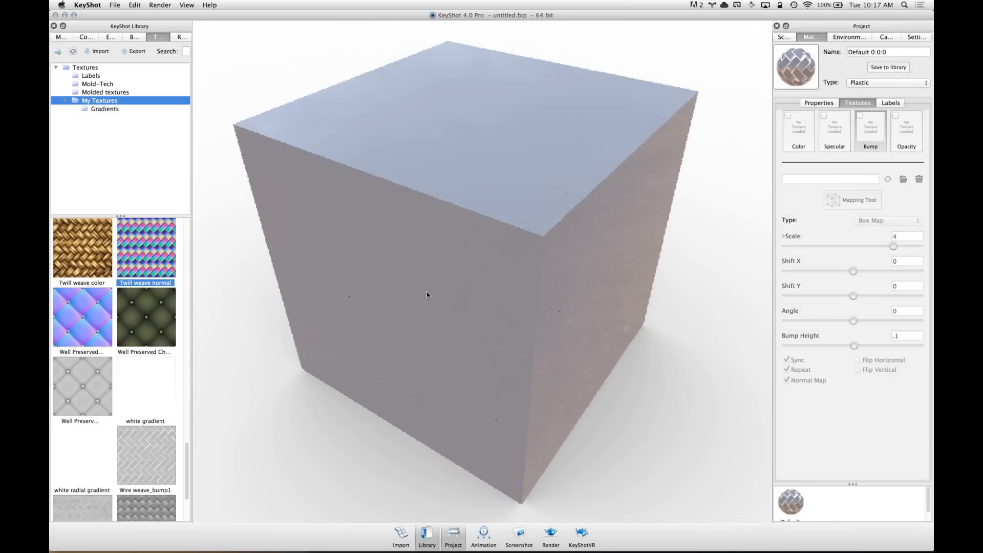
drag(535, 247, 339, 297)
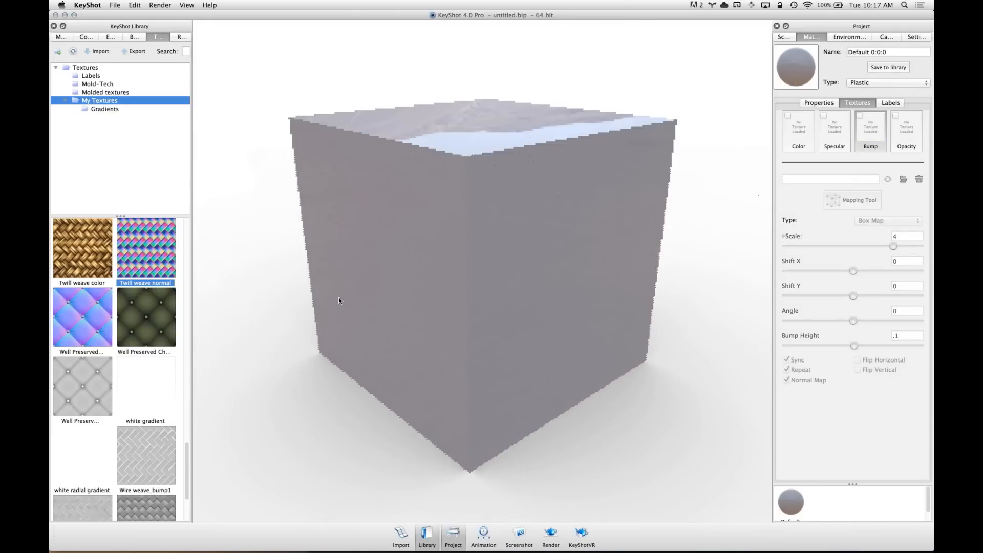
Apply the mesh_horizontal_2_alpha texture from the full texture library as the cube's opacity map
click(101, 69)
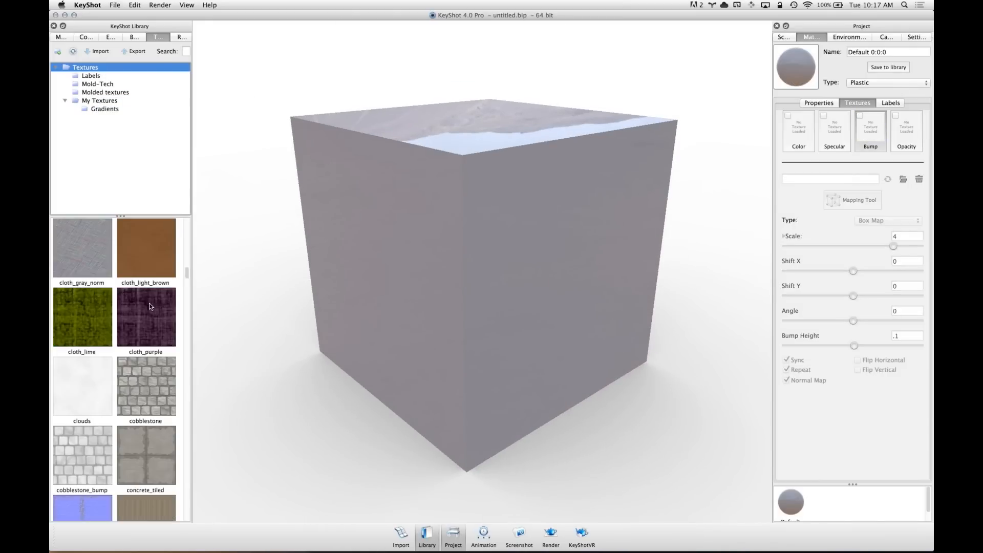
drag(187, 270, 186, 290)
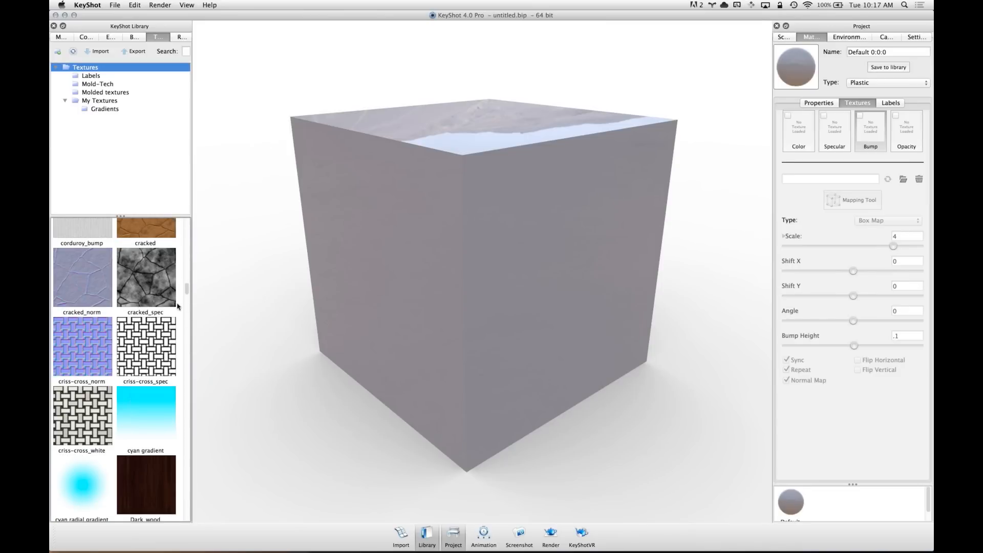
drag(187, 293, 186, 308)
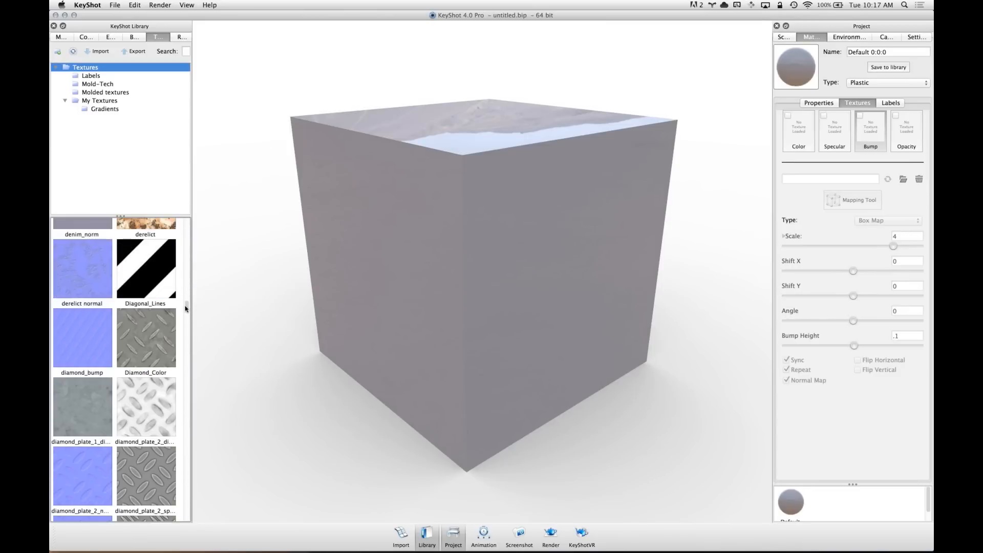
drag(186, 308, 180, 385)
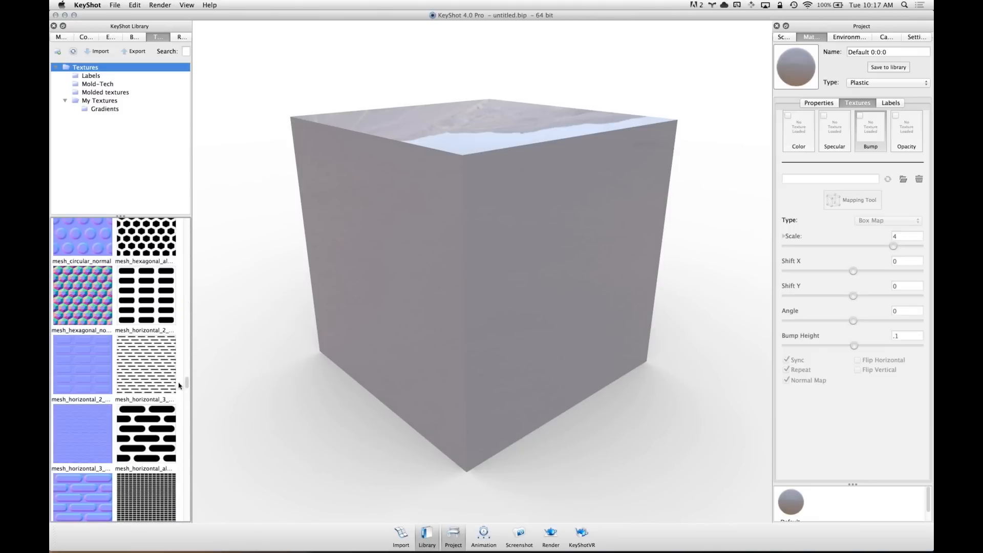
drag(146, 269, 484, 264)
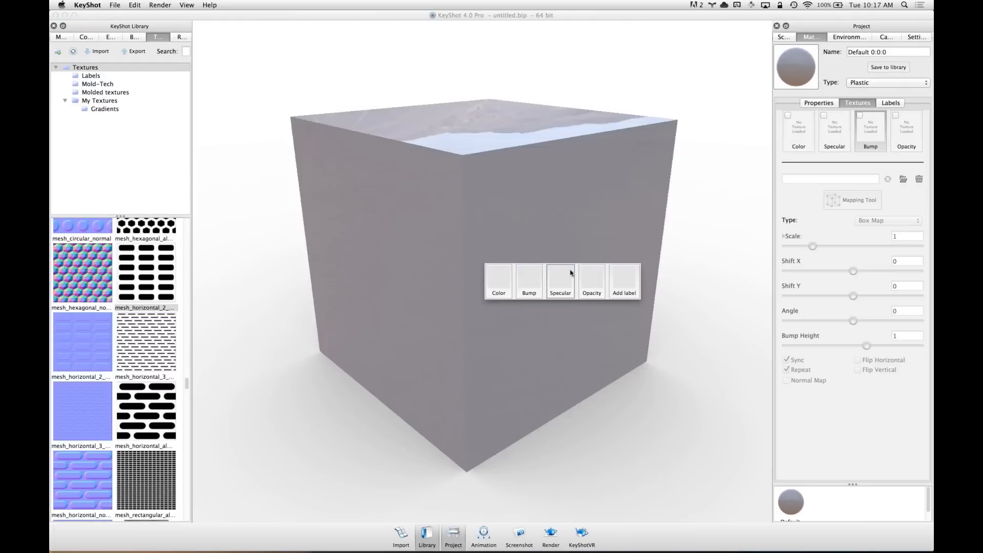
click(592, 281)
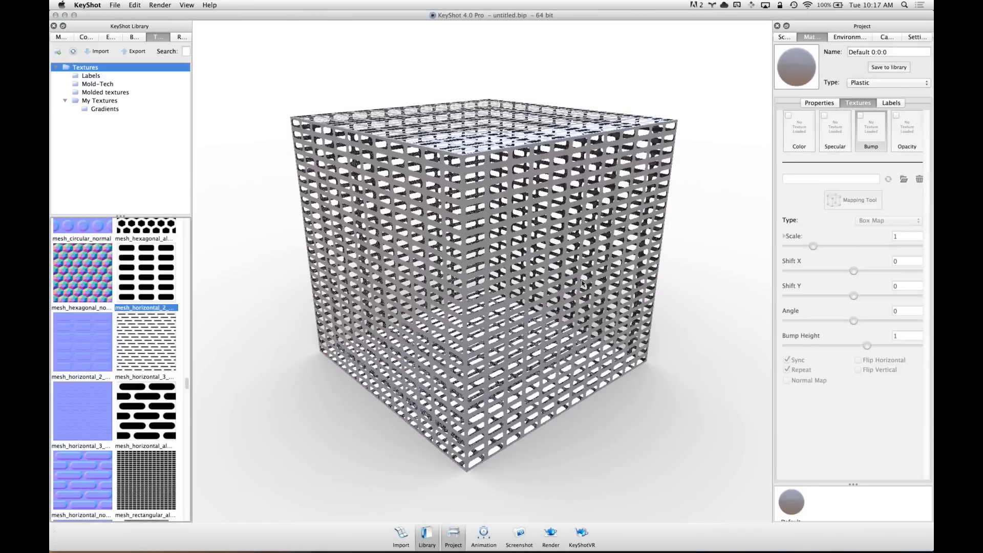
drag(615, 282, 379, 274)
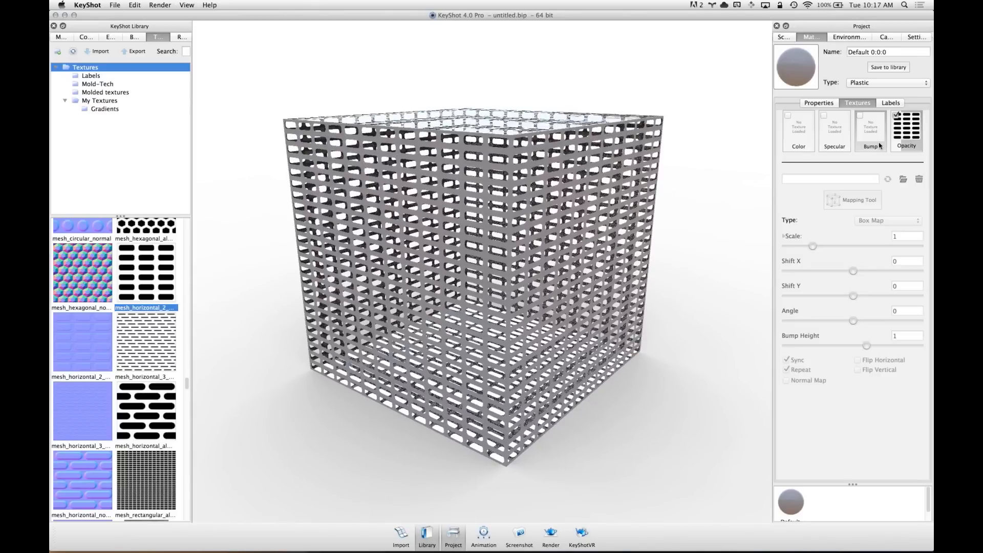
Set the opacity map's mode to Inverse Color and examine the mesh on the cube up close
click(900, 145)
drag(501, 223, 495, 249)
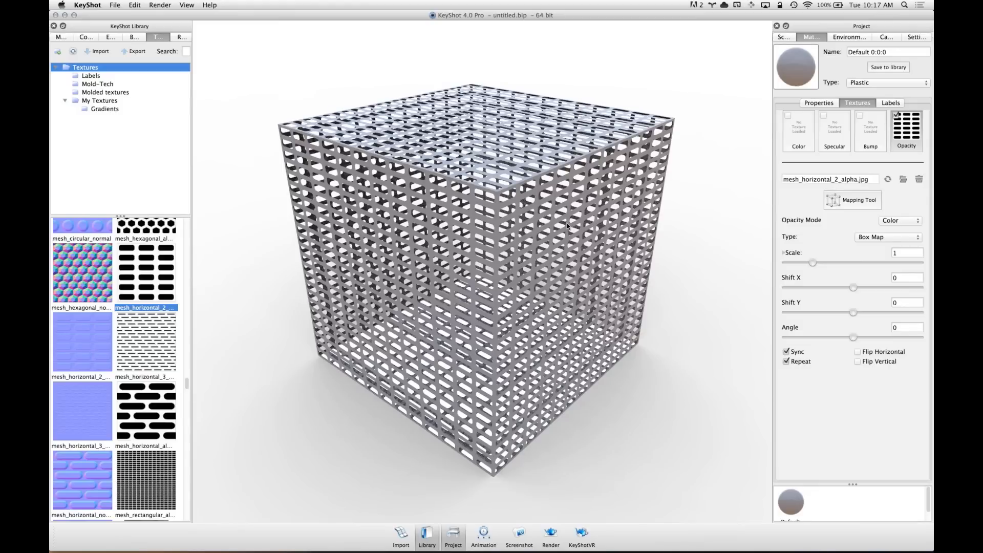
drag(567, 226, 558, 217)
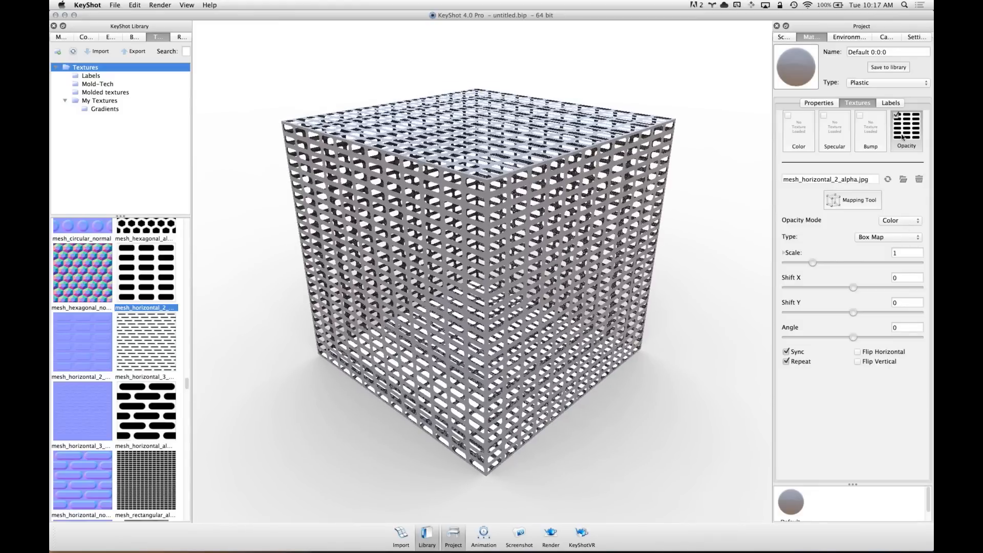
click(908, 220)
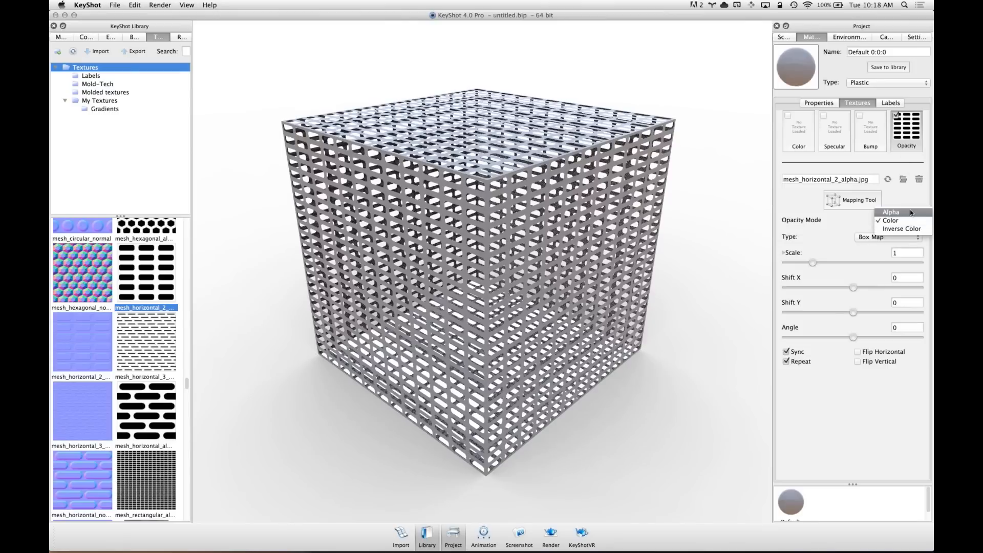
click(912, 229)
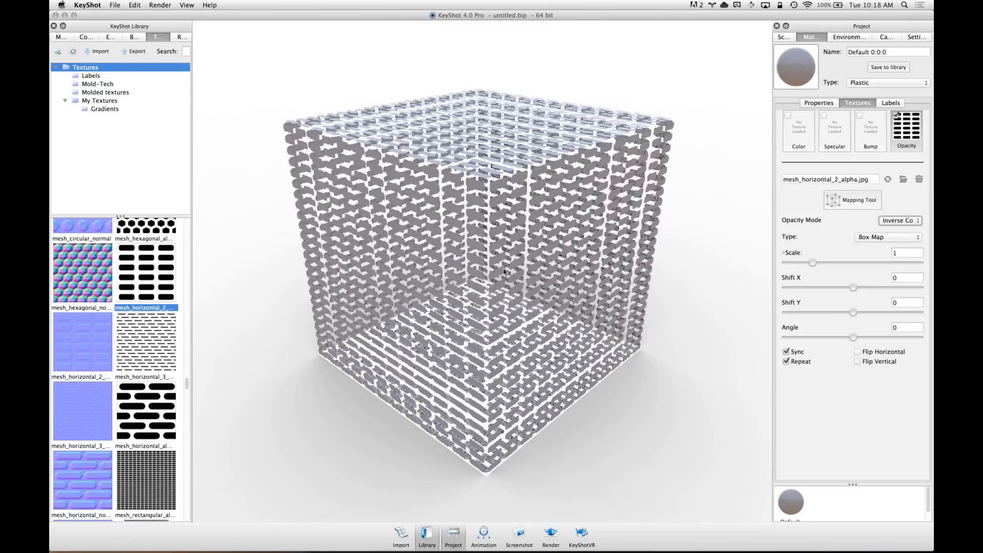
drag(551, 279, 512, 263)
scroll(310, 237, up, 5)
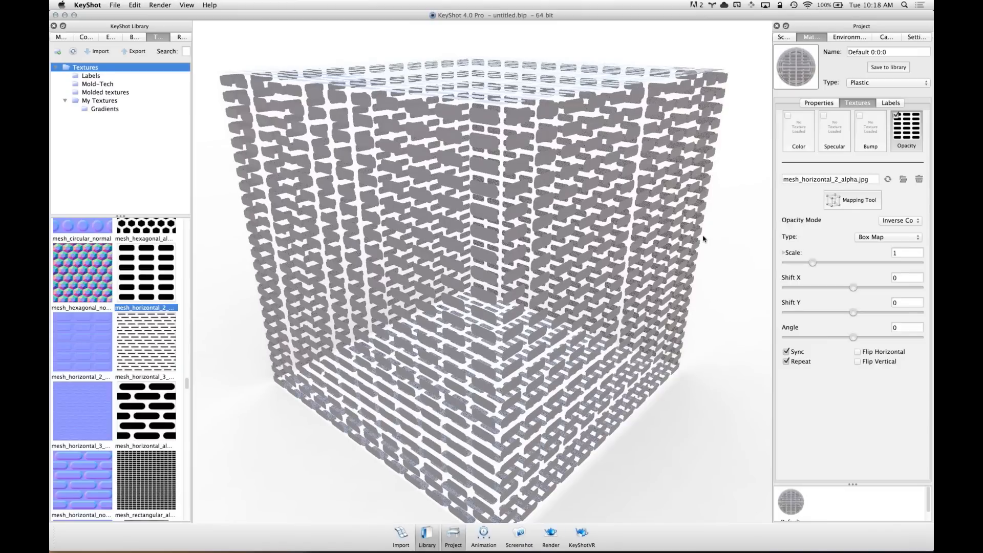
Switch the opacity mode to Color for comparison and return it to Inverse Color
click(900, 221)
click(897, 212)
click(909, 221)
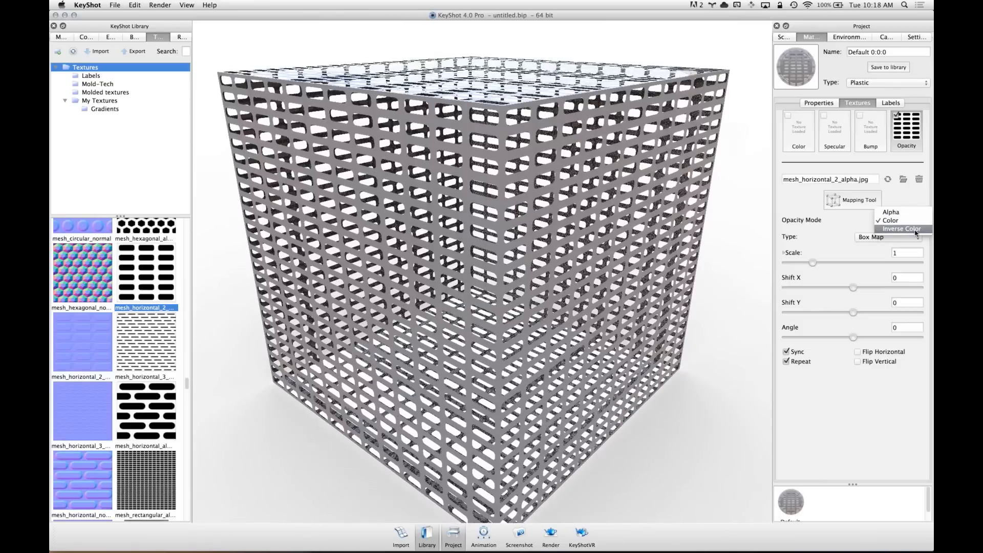
click(916, 232)
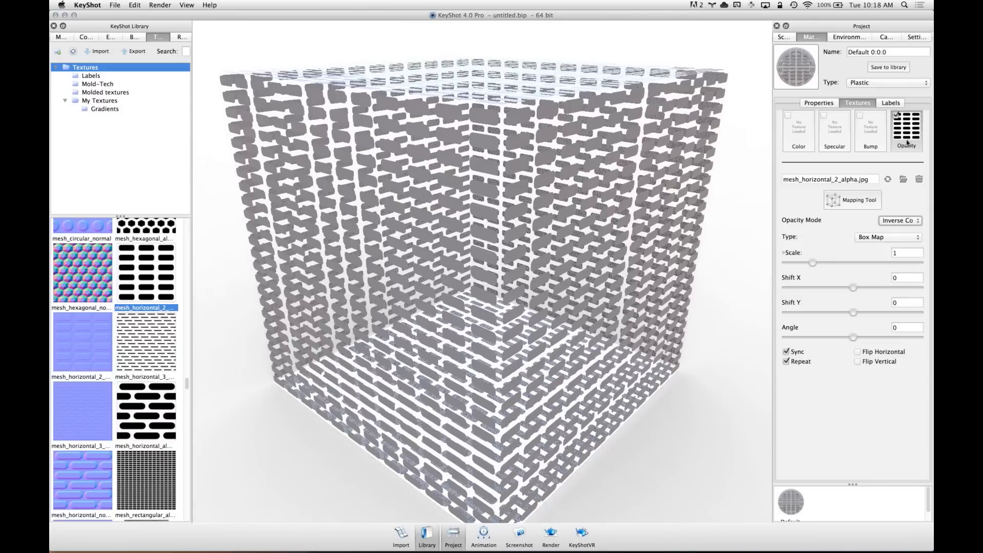
Delete the mesh opacity map and return to the cube's bump map settings
click(920, 180)
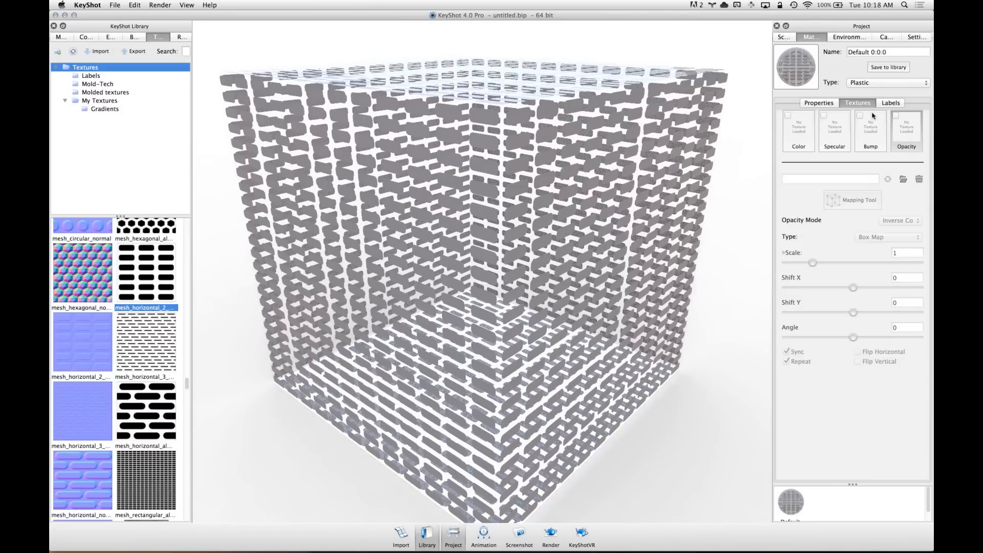
click(879, 136)
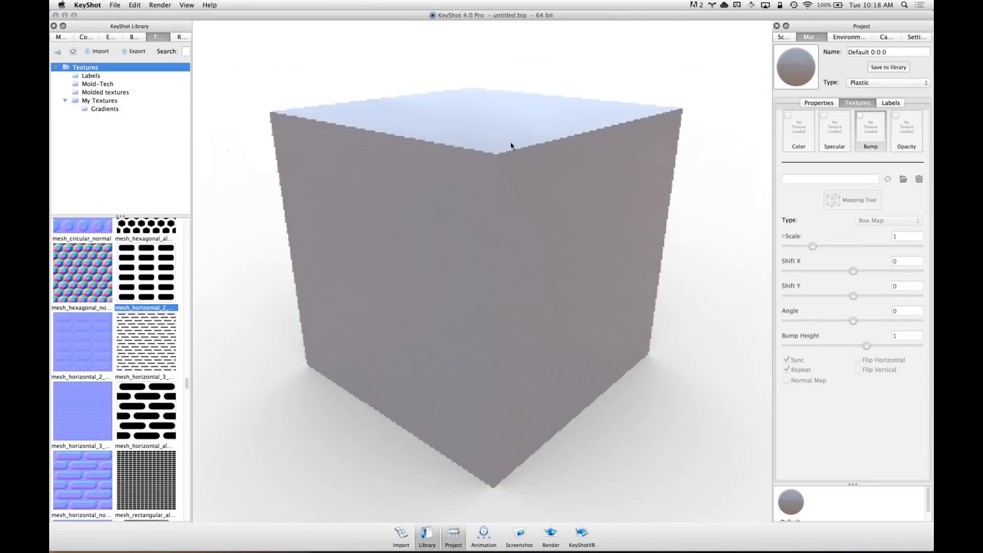
Display the contents of the My Textures folder in the texture library
drag(556, 200, 517, 287)
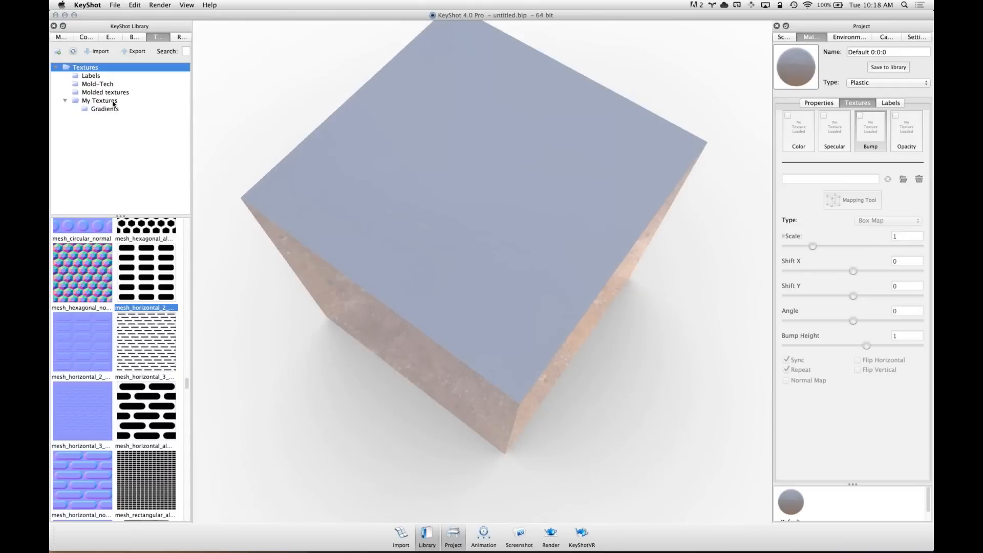
click(105, 101)
drag(187, 497, 195, 221)
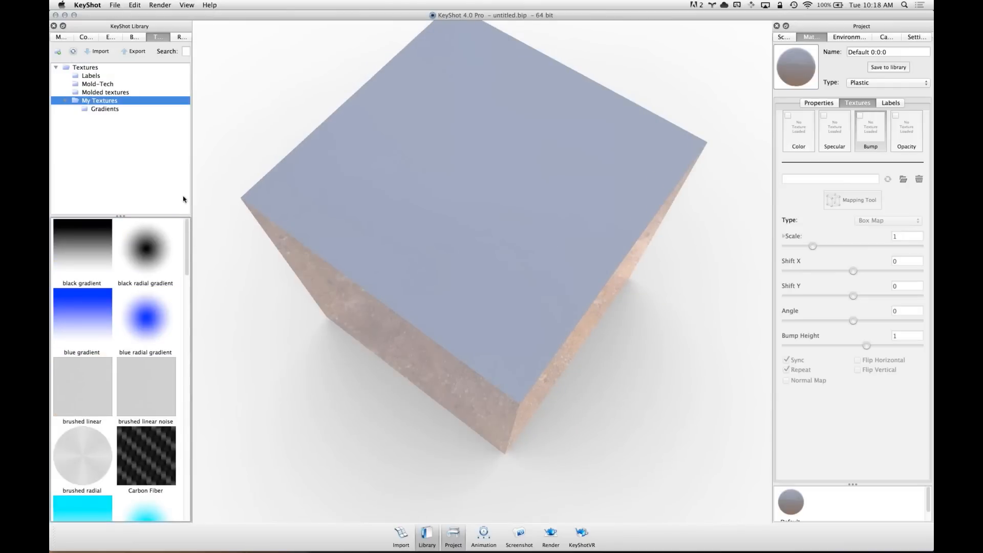
Change the cube's material type from Plastic to Metal and examine its reflections from several angles
drag(573, 260, 538, 229)
drag(573, 165, 706, 164)
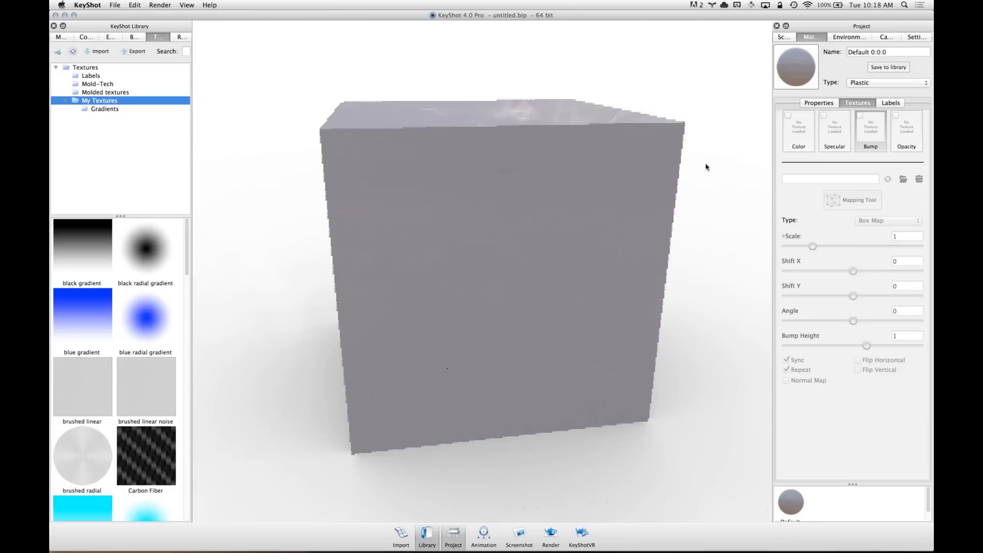
drag(560, 186, 593, 195)
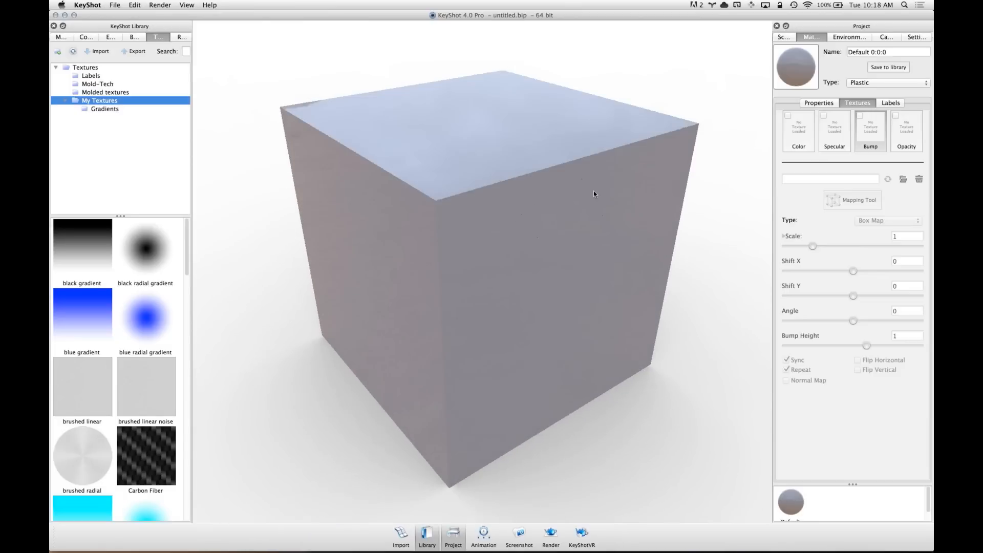
click(893, 84)
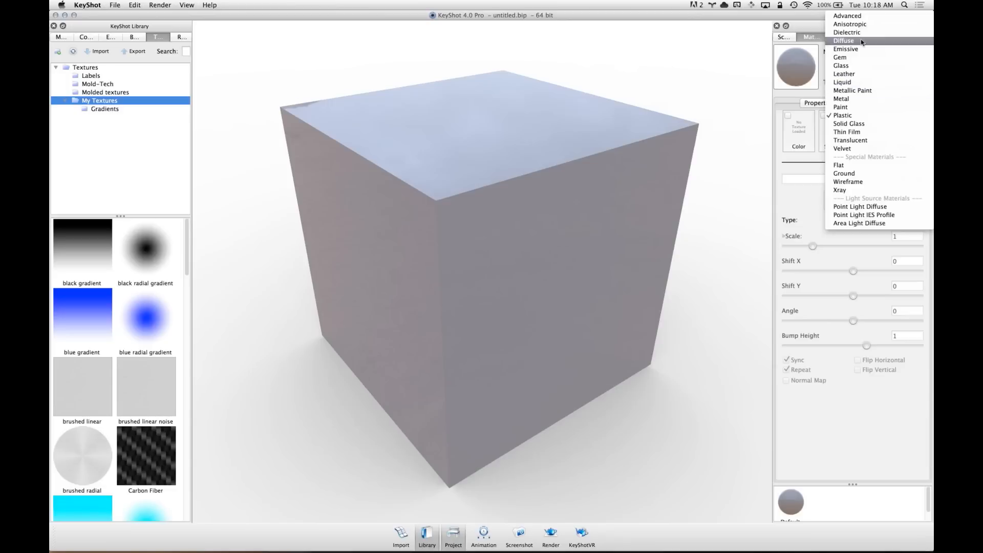
click(865, 99)
drag(539, 268, 502, 336)
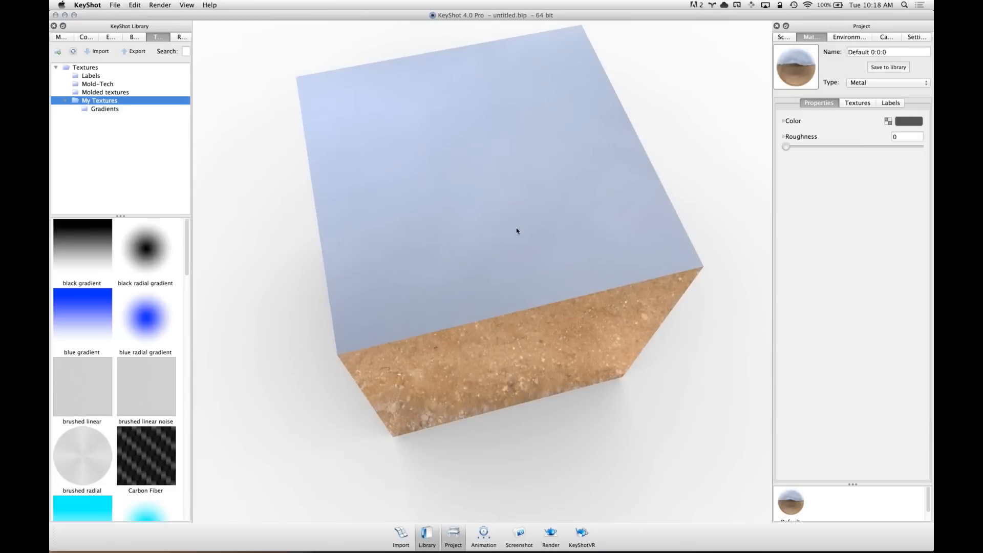
drag(520, 228, 623, 175)
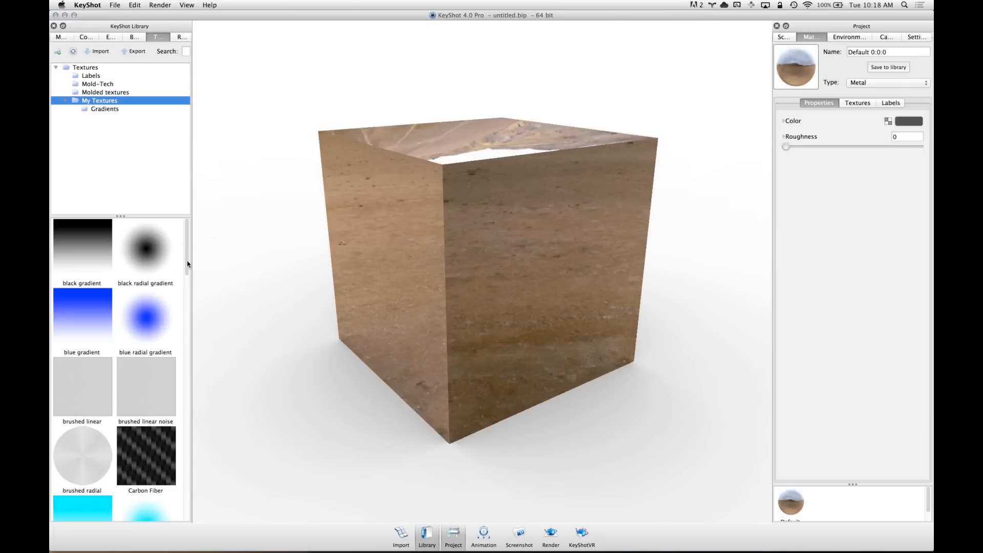
Select the brushed linear texture in the My Textures folder and pause the real-time rendering
drag(187, 241, 187, 251)
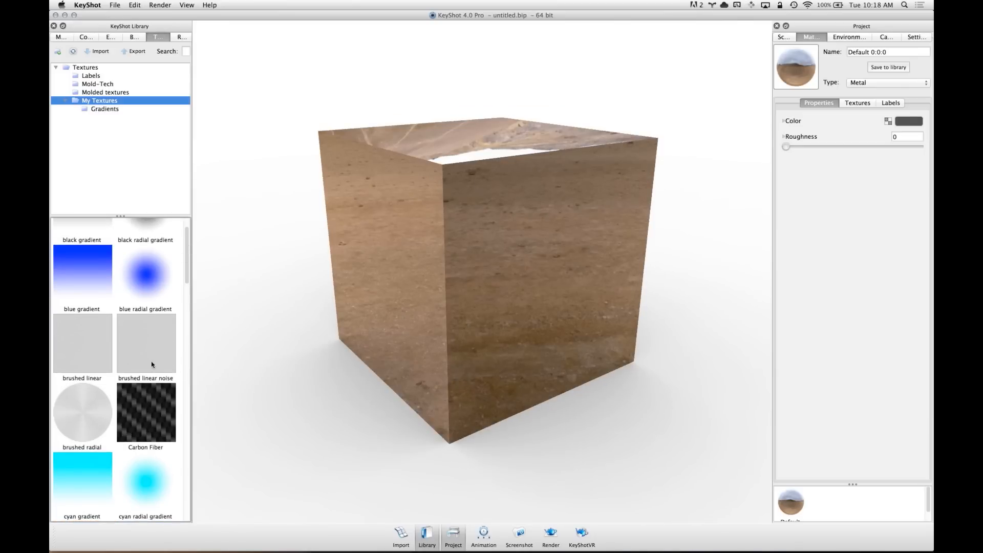
click(151, 359)
click(77, 356)
key(shift+p)
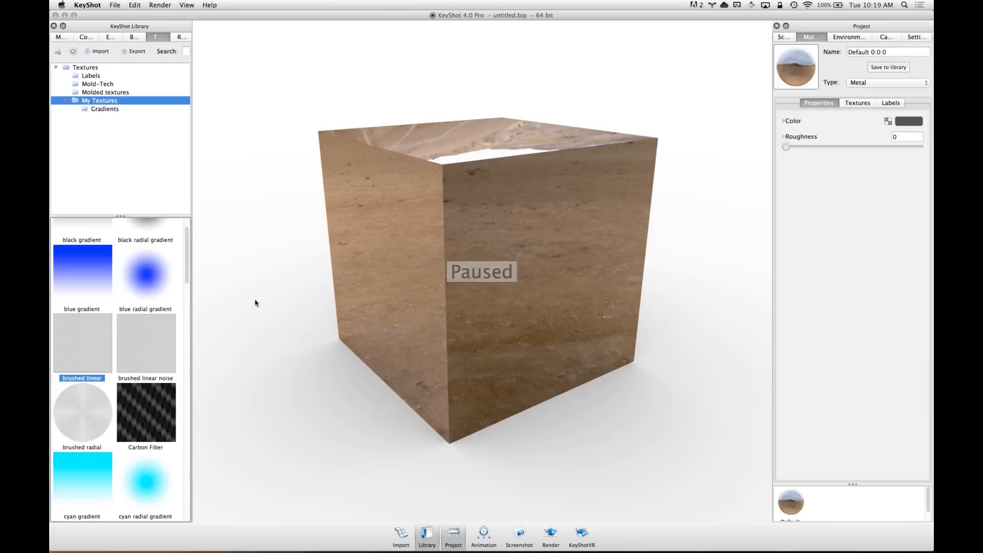
Switch to Safari and search the Filter Forge filter library for "brushed"
key(super+Tab)
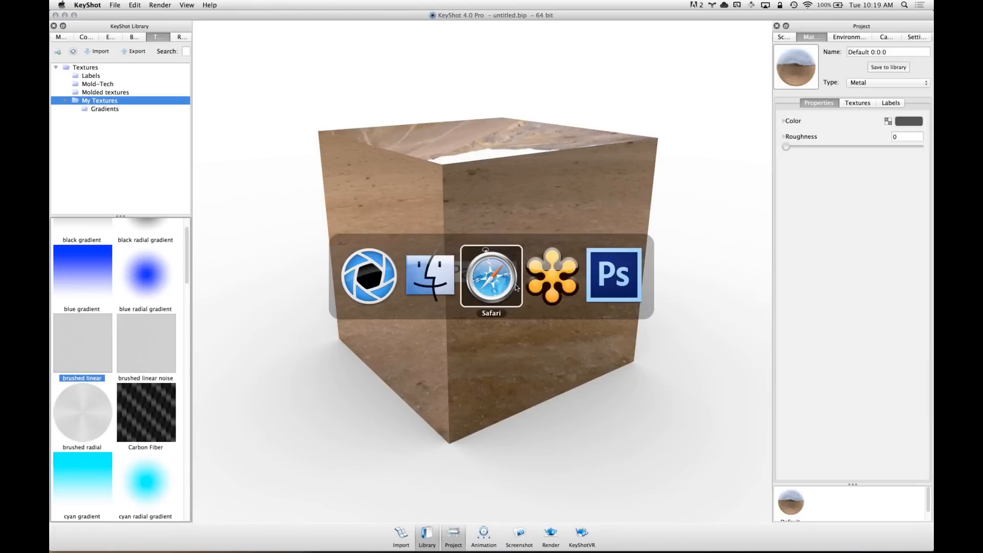
click(516, 288)
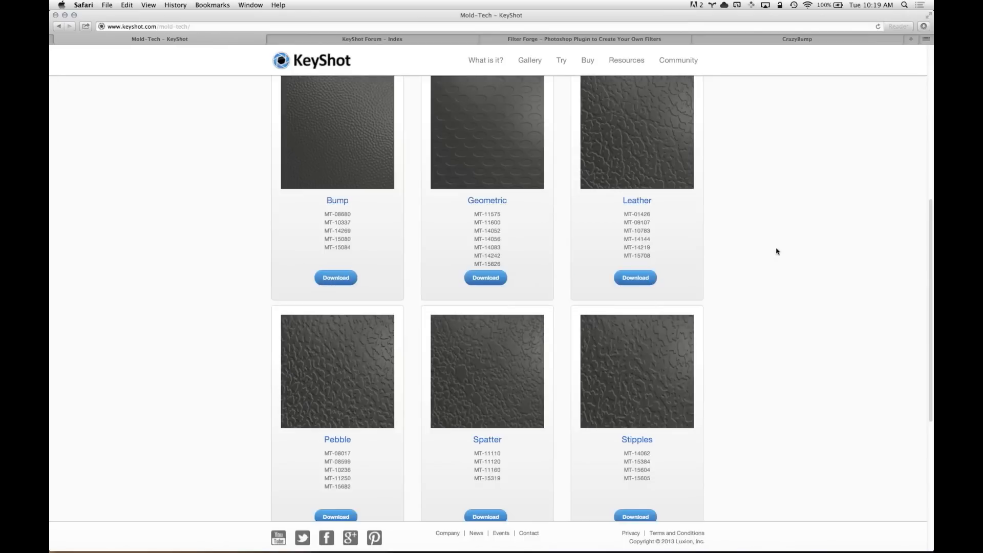
click(594, 38)
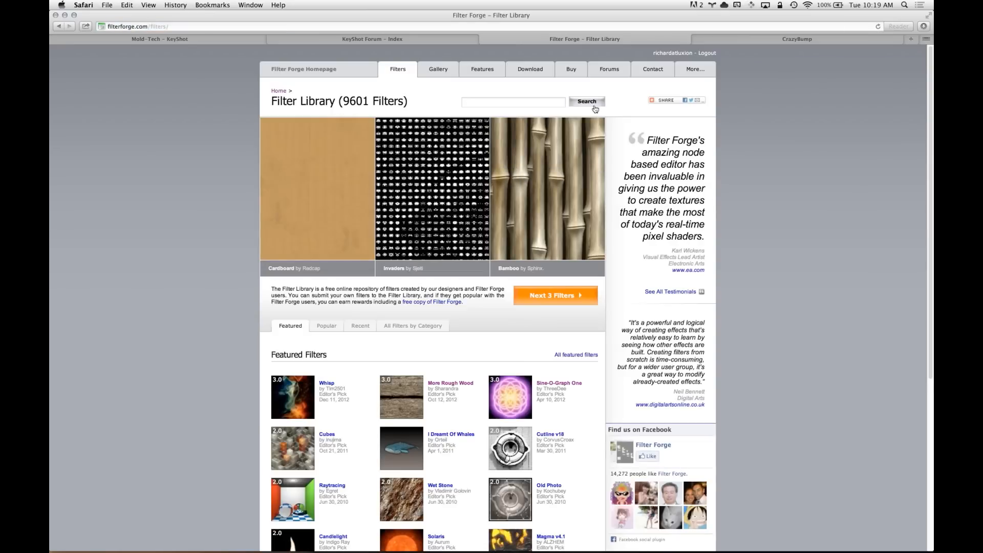
click(531, 101)
text(brushed)
key(Return)
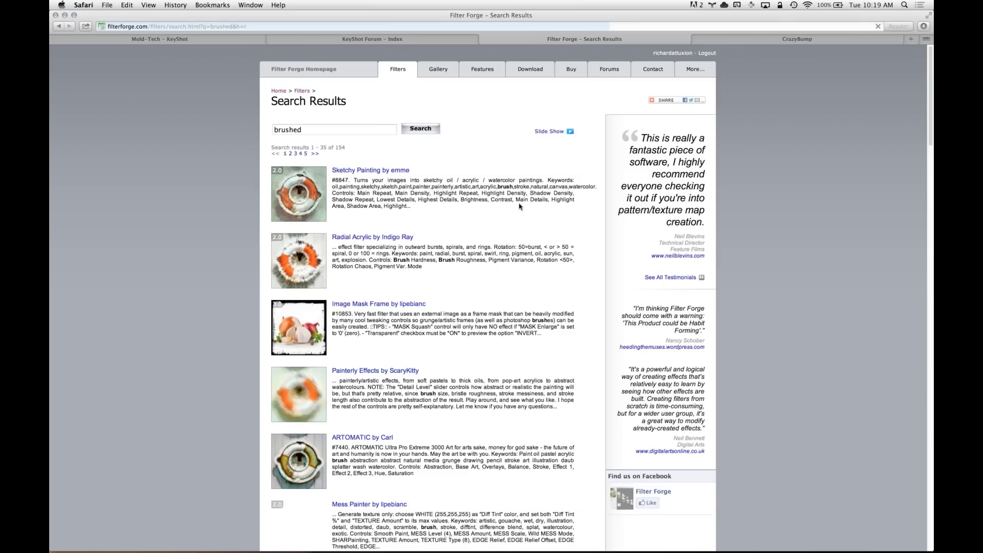
Find the brushed metal filter among the search results and open it in the Filter Forge application
scroll(175, 232, down, 5)
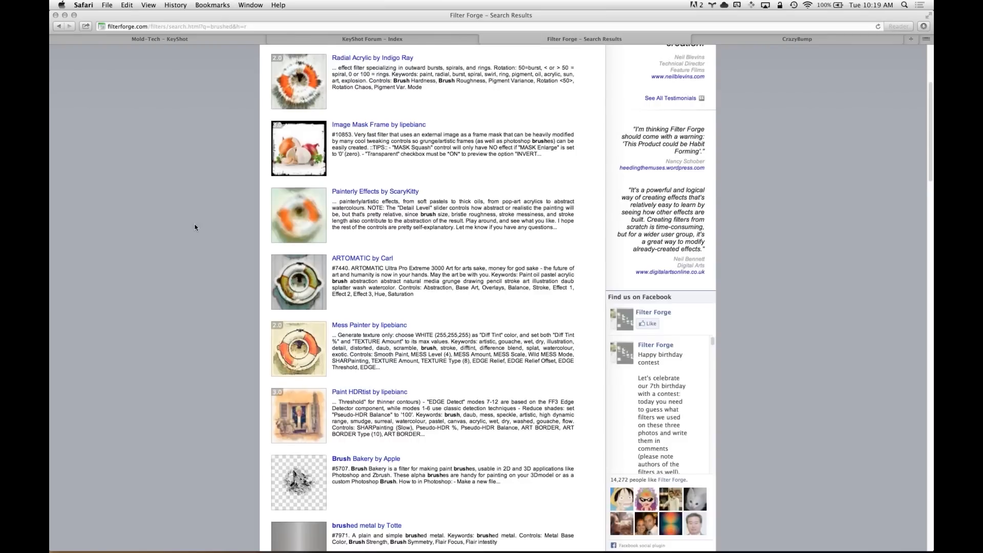
scroll(198, 224, down, 3)
click(357, 351)
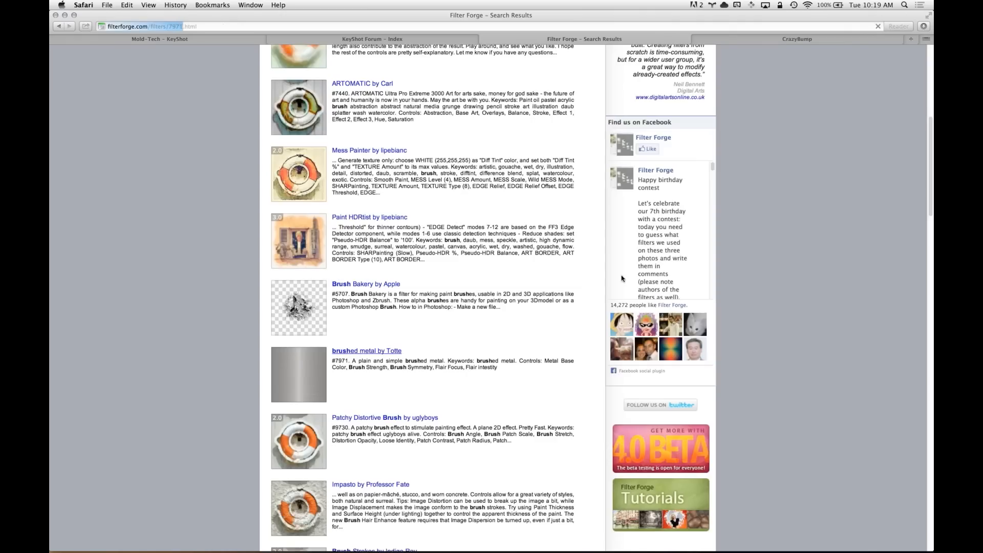
click(589, 218)
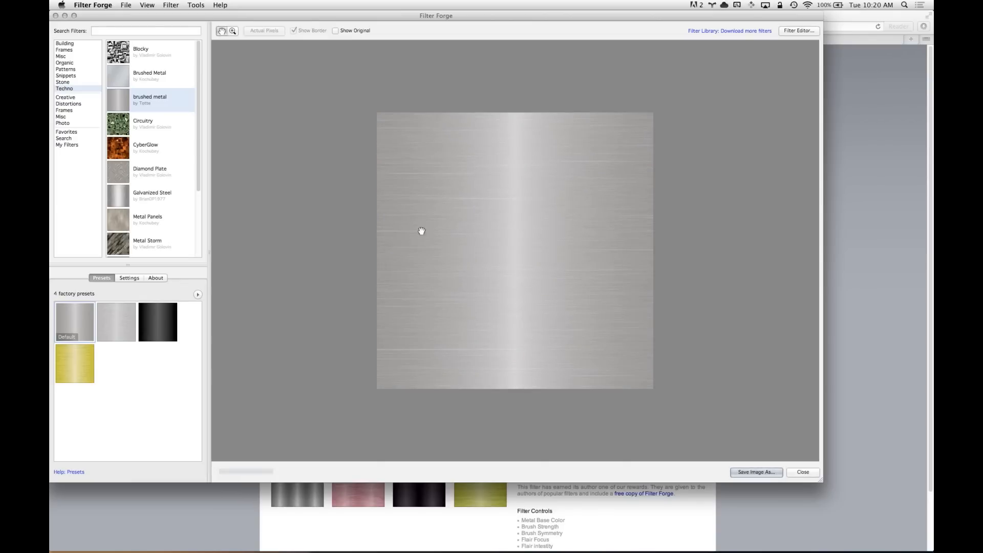
Show the settings of the Brushed Metal 2 filter from My Filters and enable seamless tiling
click(77, 146)
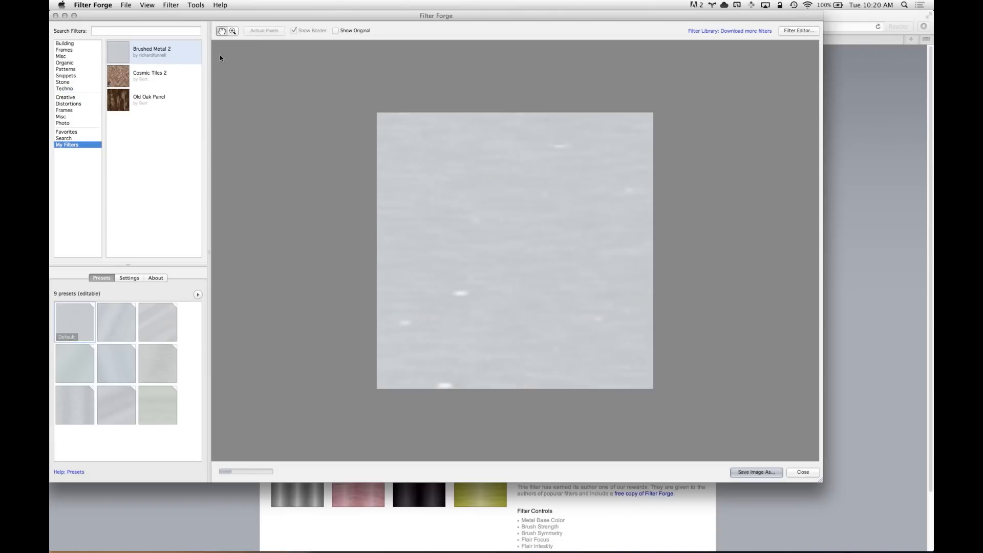
drag(433, 16, 456, 31)
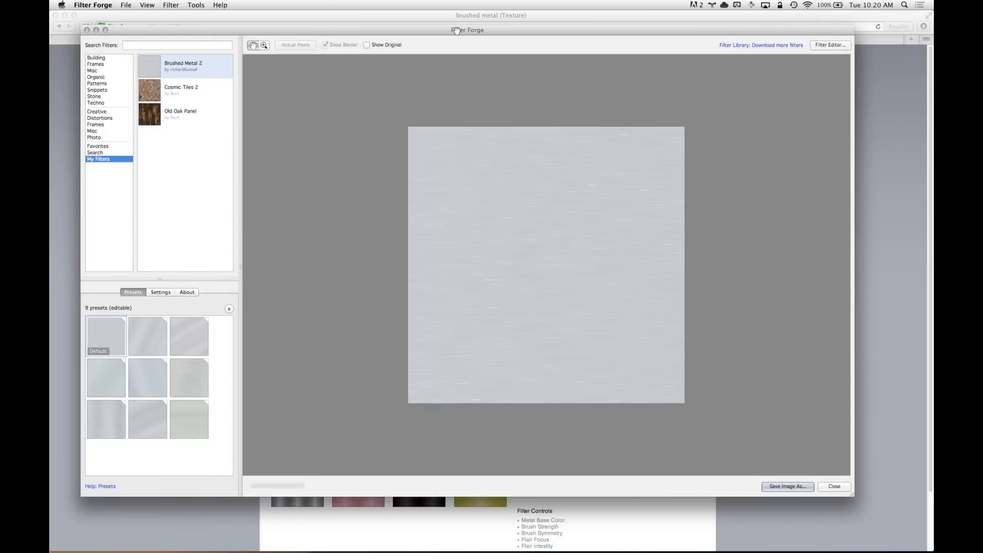
click(157, 292)
click(145, 437)
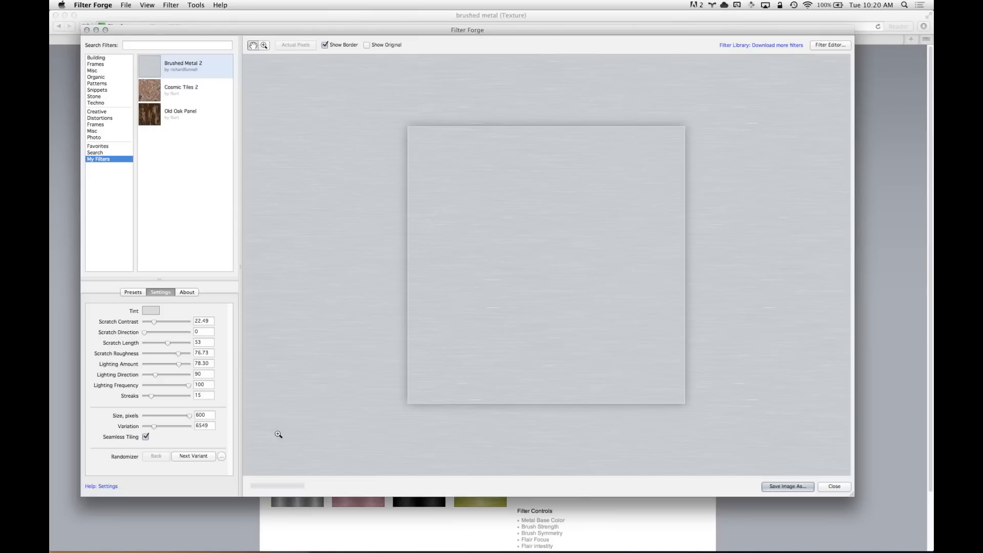
Switch to Safari and open the cgtextures.com texture site in a new tab
key(super+Tab)
key(super+t)
text(c)
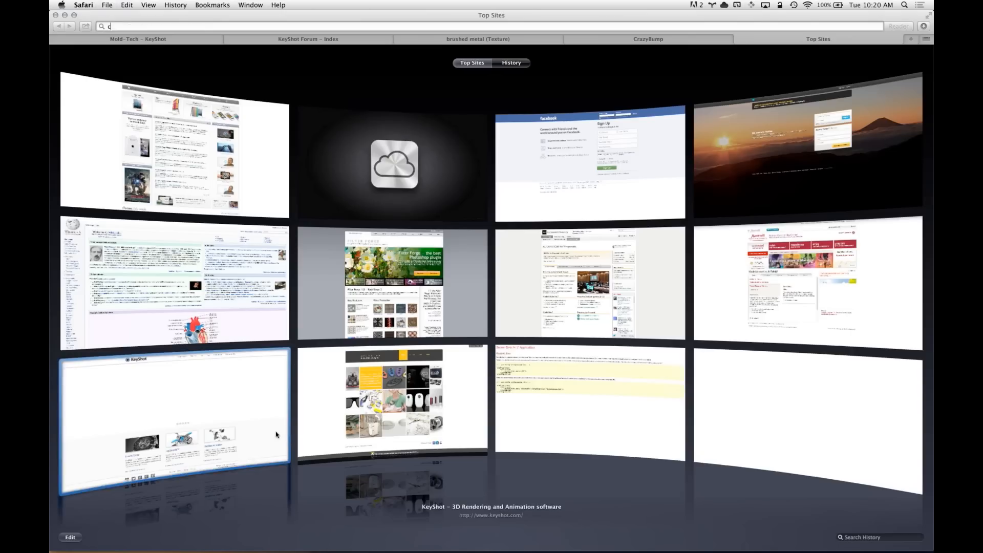
text(gtextures.com)
key(Return)
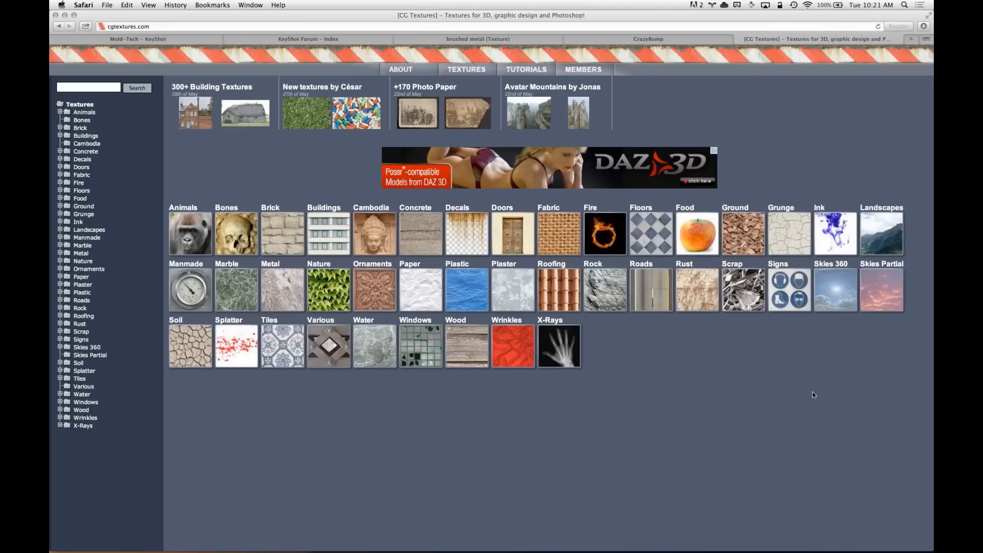
Open the Materials and Textures board in the Share section of the KeyShot forum in Safari
key(super+Tab)
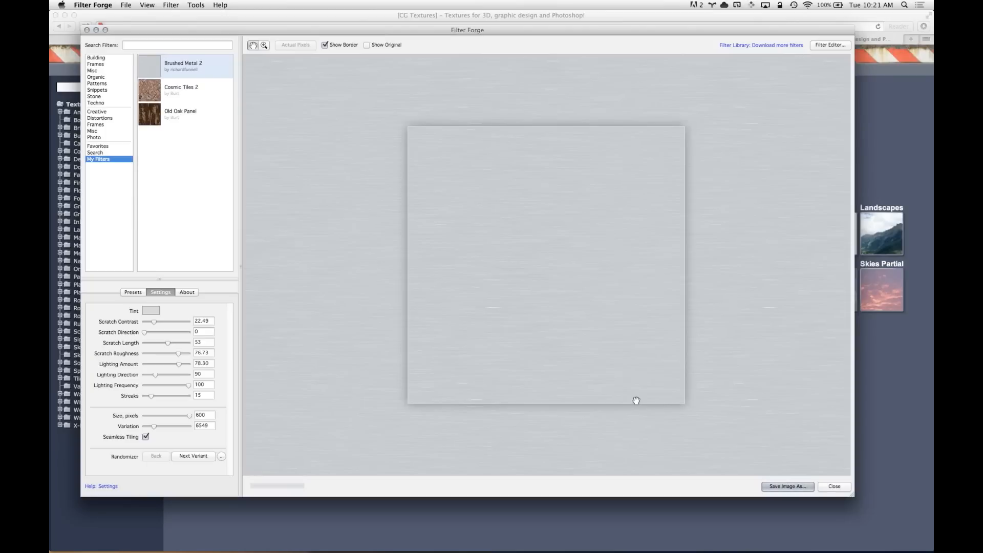
key(super+Tab)
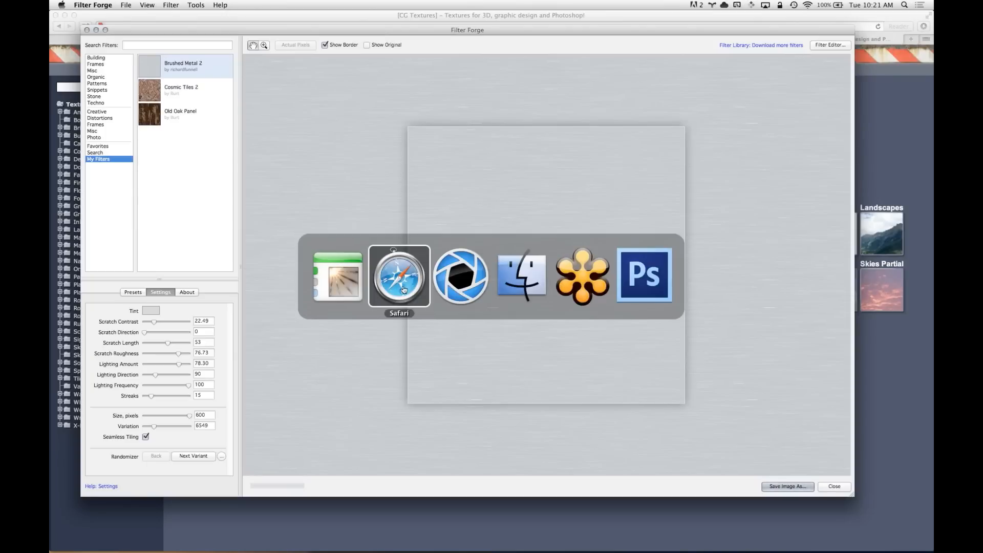
click(404, 296)
click(308, 39)
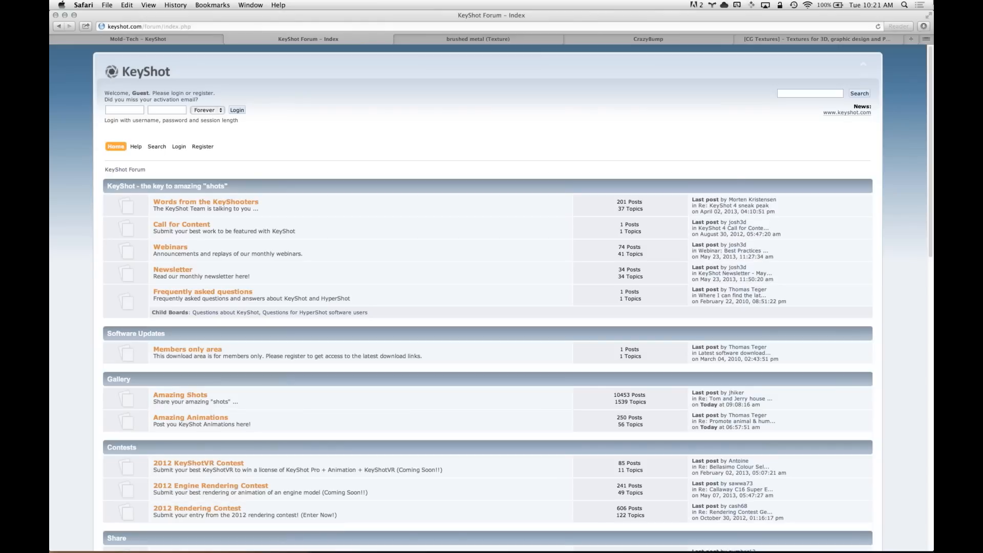
scroll(326, 199, down, 1)
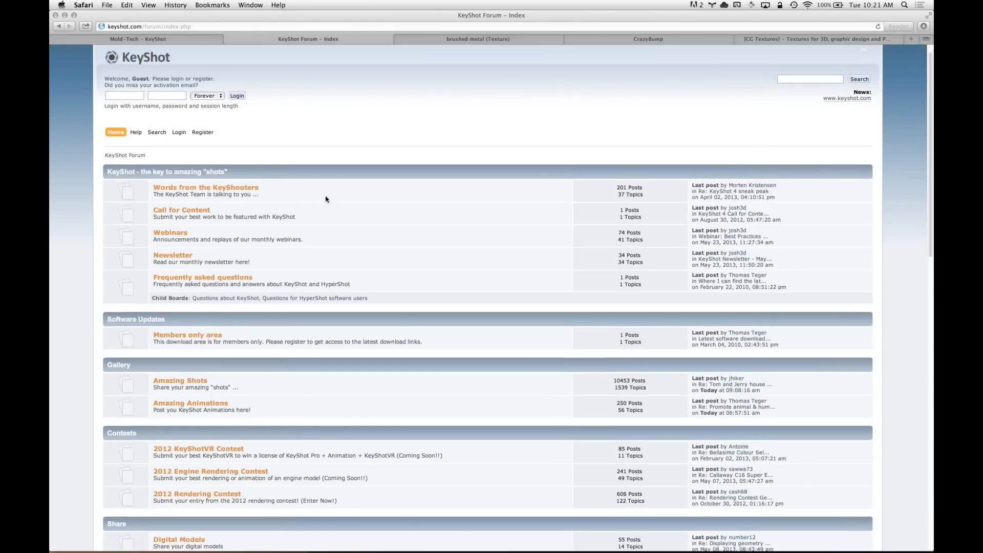
scroll(333, 197, down, 5)
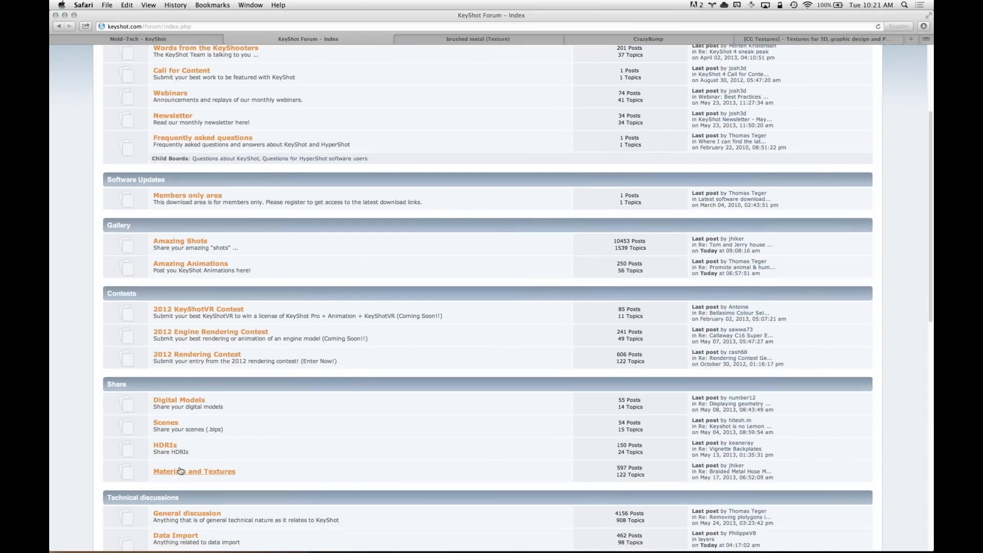
click(194, 476)
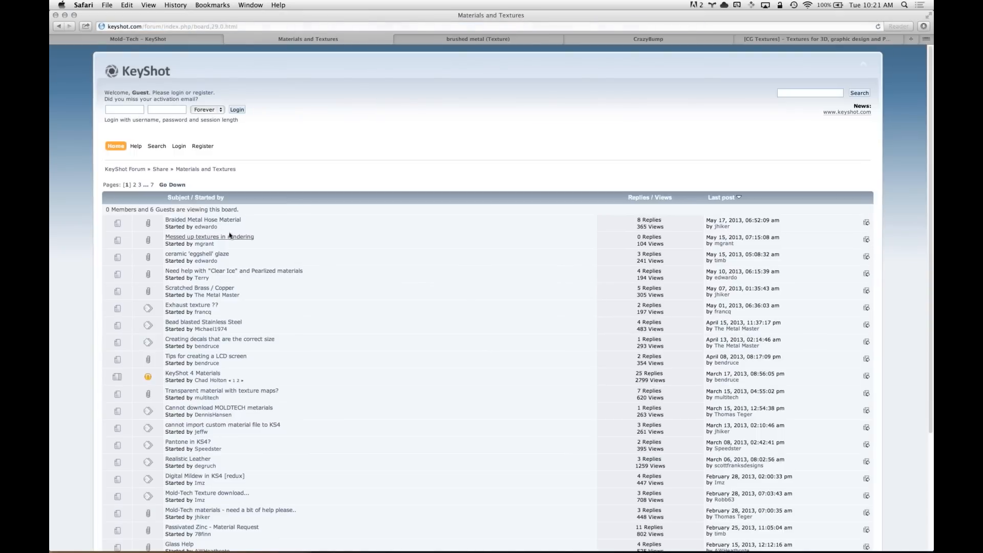
Open the Braided Metal Hose Material topic and examine its rendering and the attached texture and bump maps
click(218, 221)
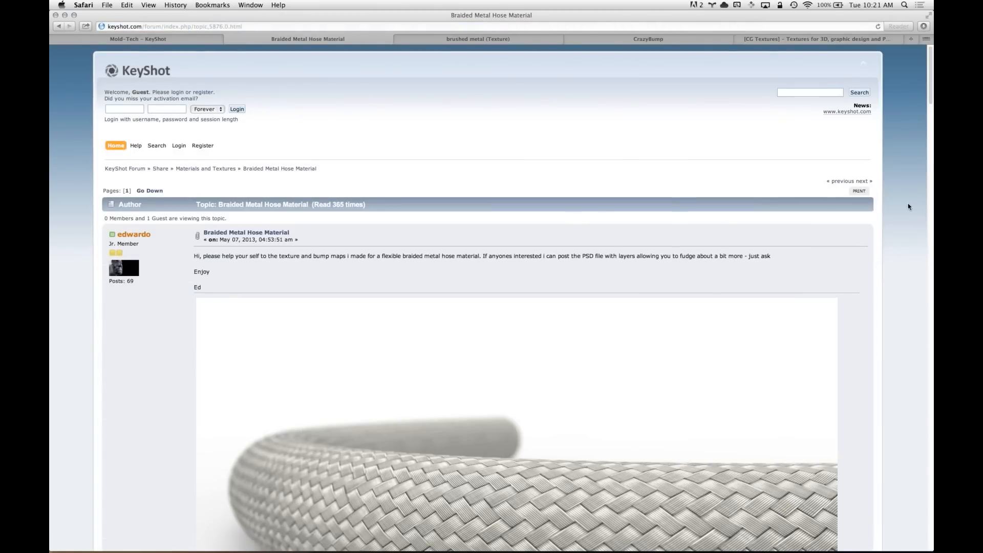
scroll(908, 209, down, 5)
scroll(908, 213, down, 7)
scroll(907, 213, down, 1)
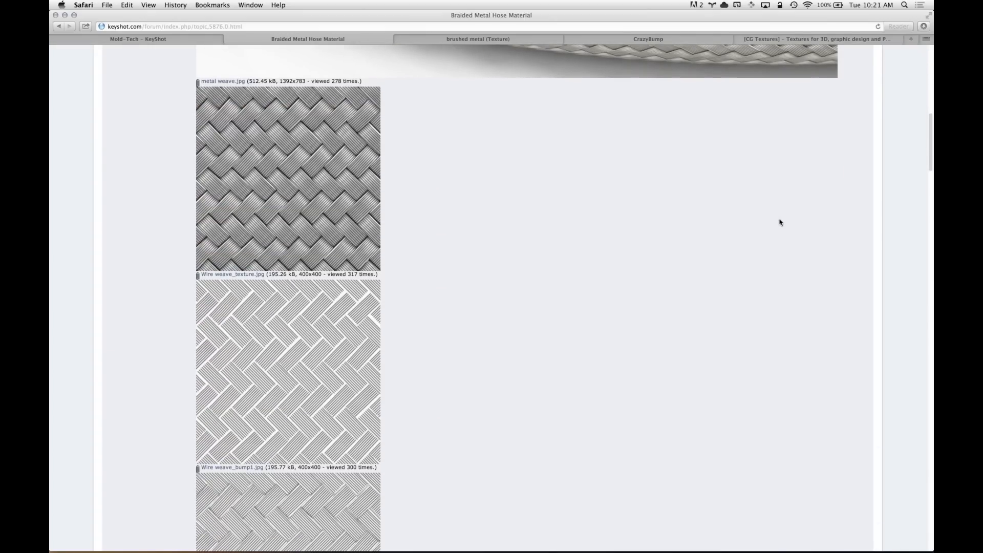
scroll(781, 222, up, 7)
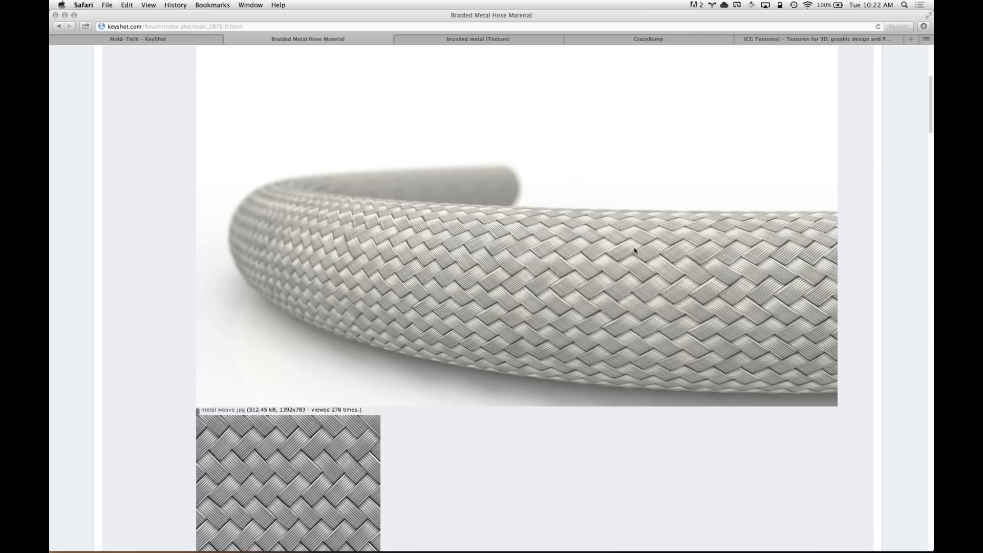
View the desktop Textures folder in Finder, return to KeyShot and look through the My Textures thumbnails
key(super+Tab)
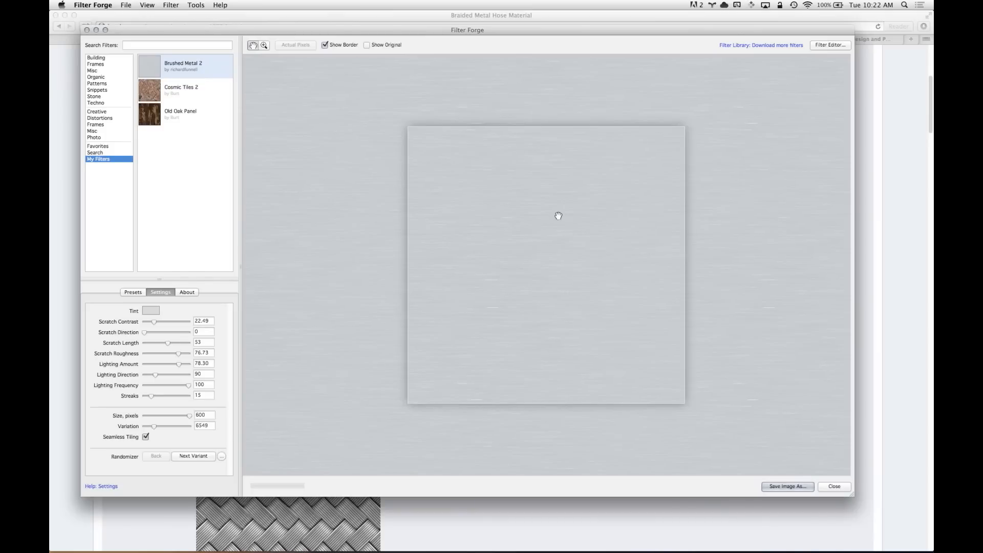
key(super+Tab)
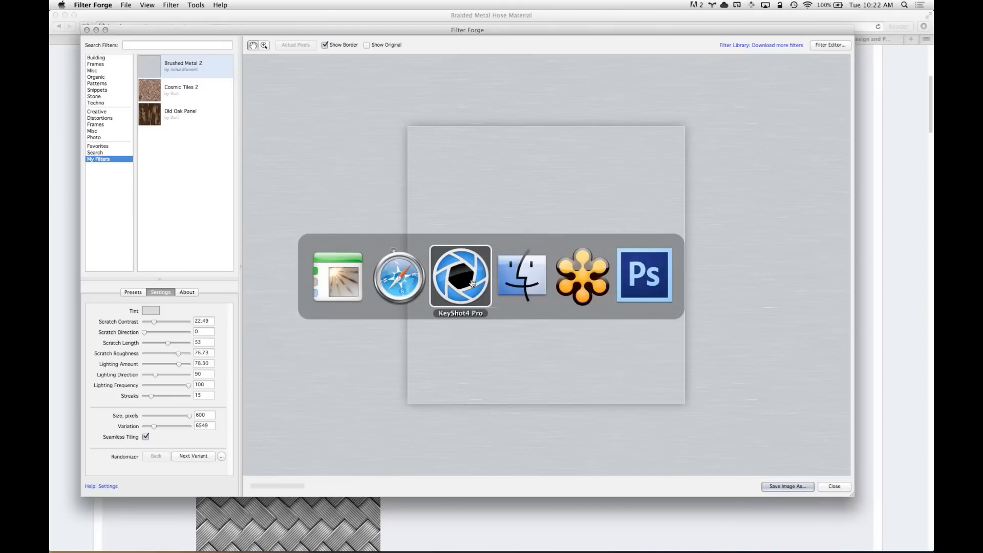
click(531, 285)
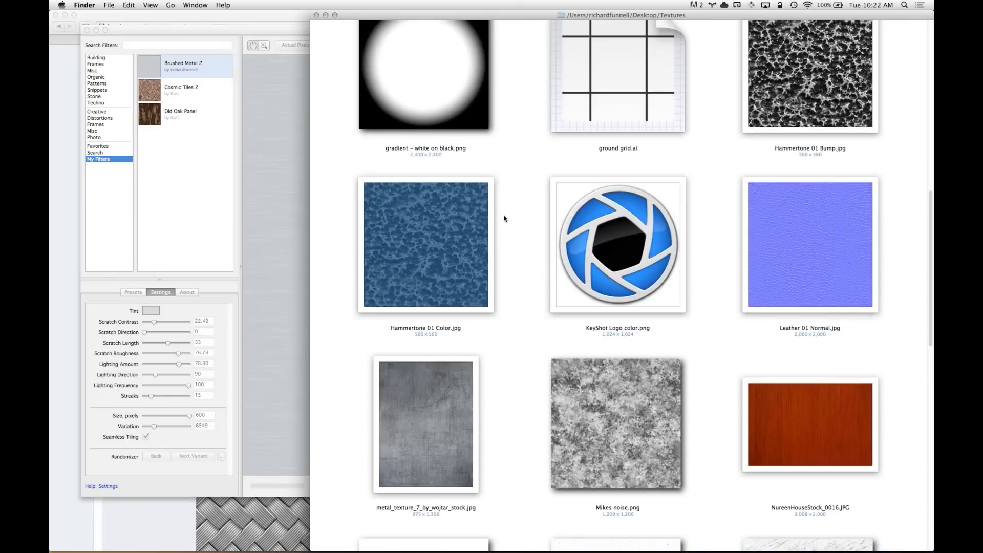
key(super+Tab)
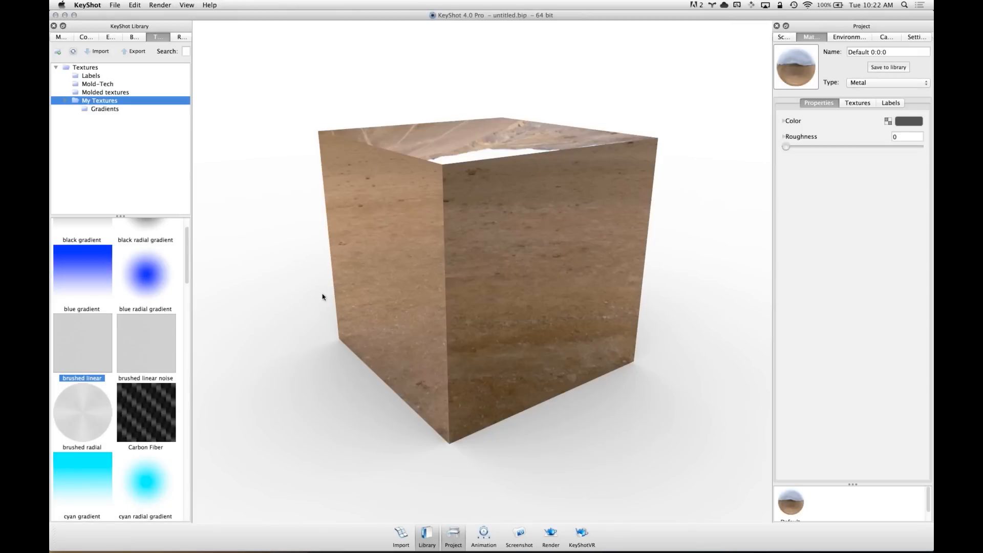
scroll(97, 368, up, 2)
scroll(96, 366, down, 5)
scroll(96, 366, up, 5)
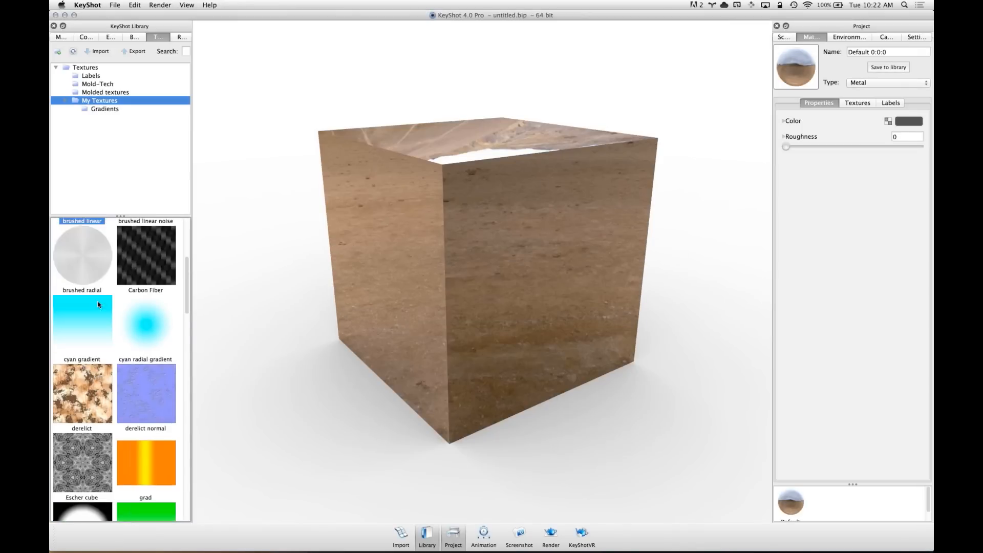
Apply the brushed linear texture from My Textures to the cube as a color map
mouse_move(83, 383)
mouse_down()
mouse_move(143, 387)
mouse_move(536, 263)
mouse_up()
click(540, 278)
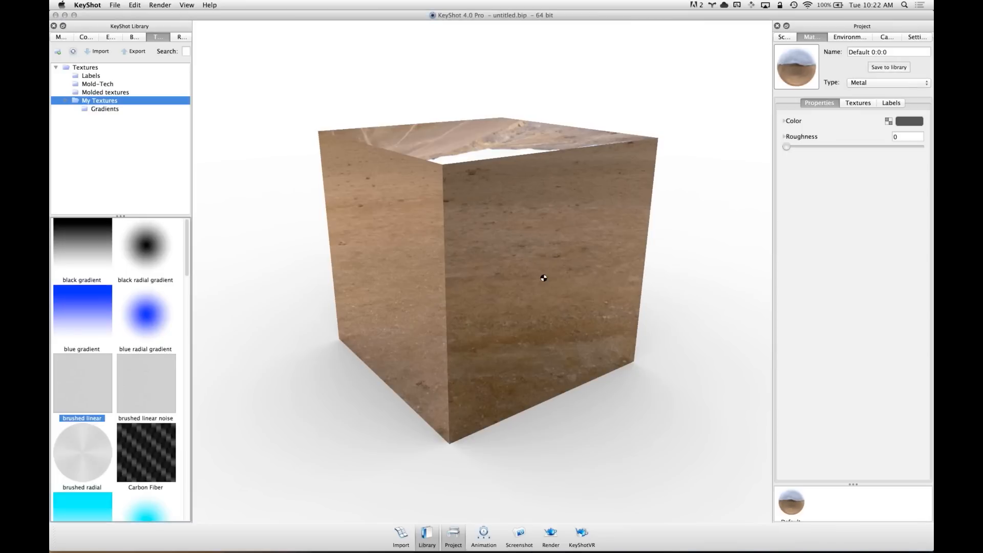
drag(555, 278, 643, 226)
scroll(644, 225, up, 2)
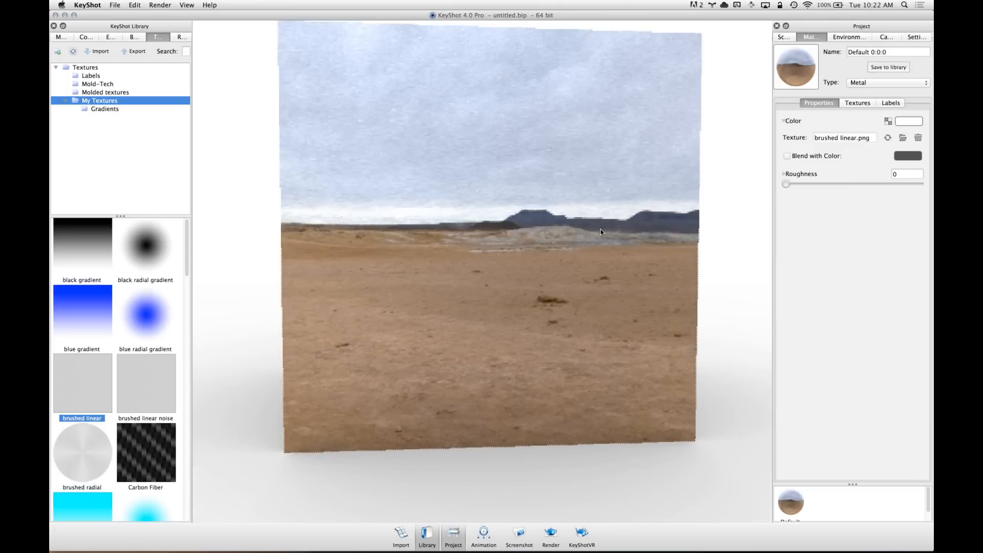
scroll(601, 230, up, 2)
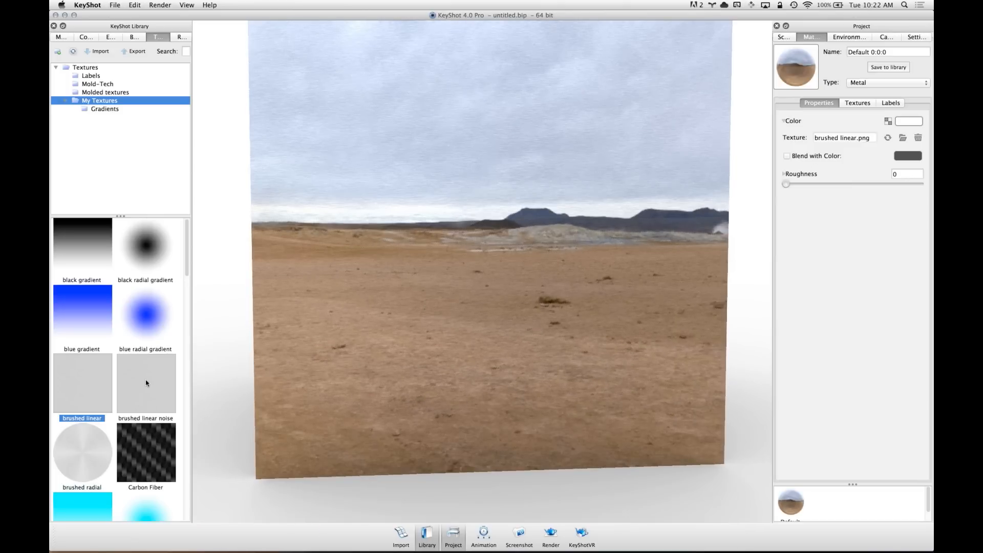
Apply the brushed linear noise texture to the cube as its color map in place of brushed linear
drag(145, 383, 495, 248)
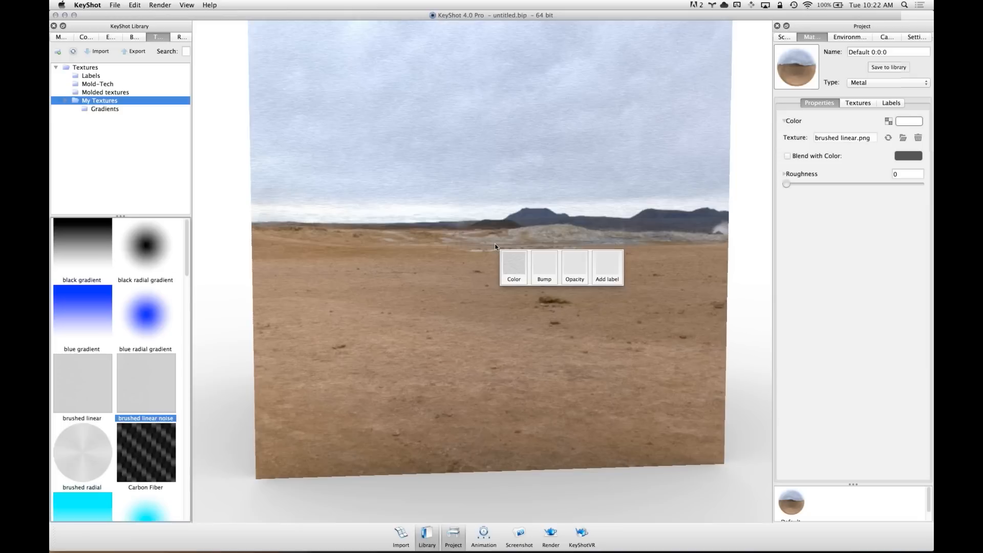
click(512, 266)
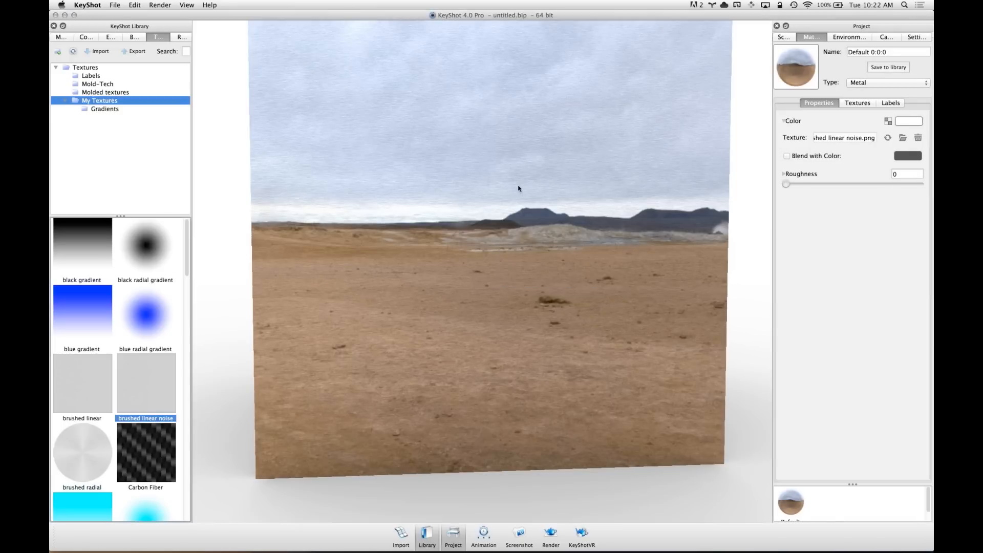
drag(522, 200, 527, 235)
Set the scale of the cube's brushed linear noise color texture to 5
click(857, 104)
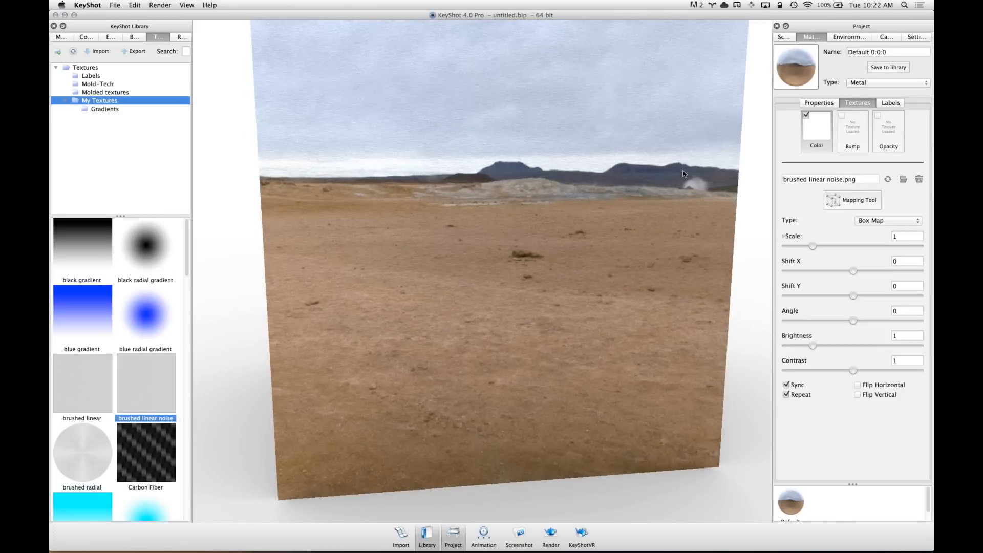
scroll(536, 161, down, 5)
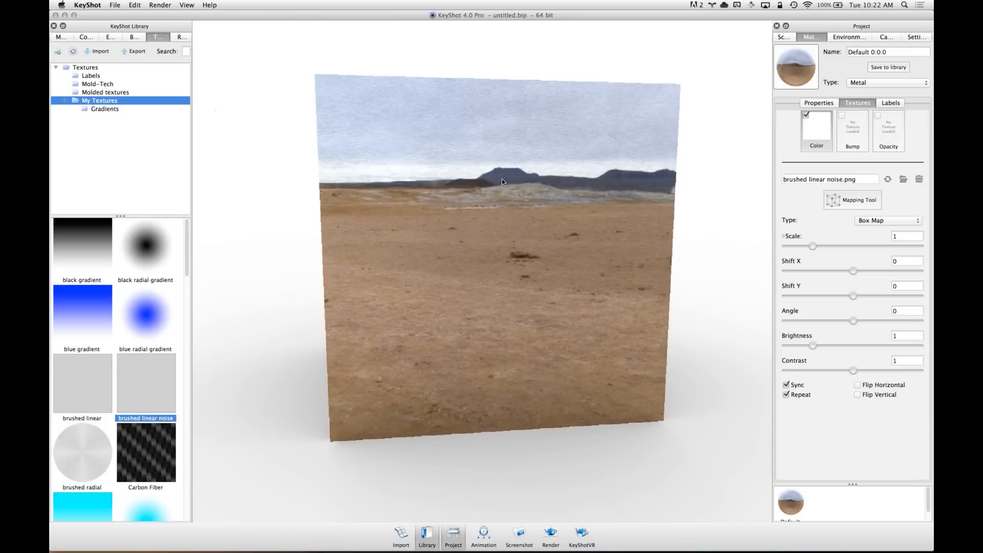
drag(541, 211, 469, 235)
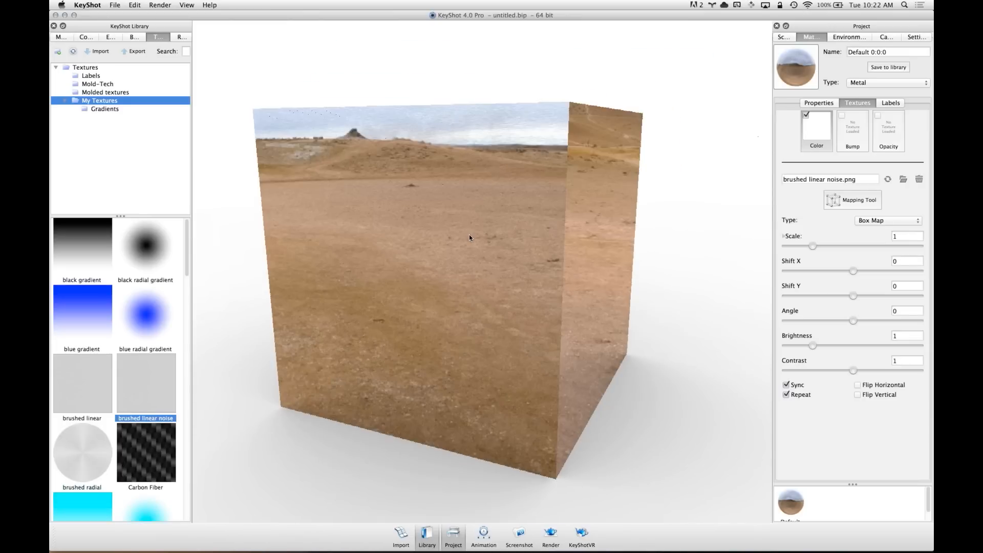
drag(813, 246, 922, 247)
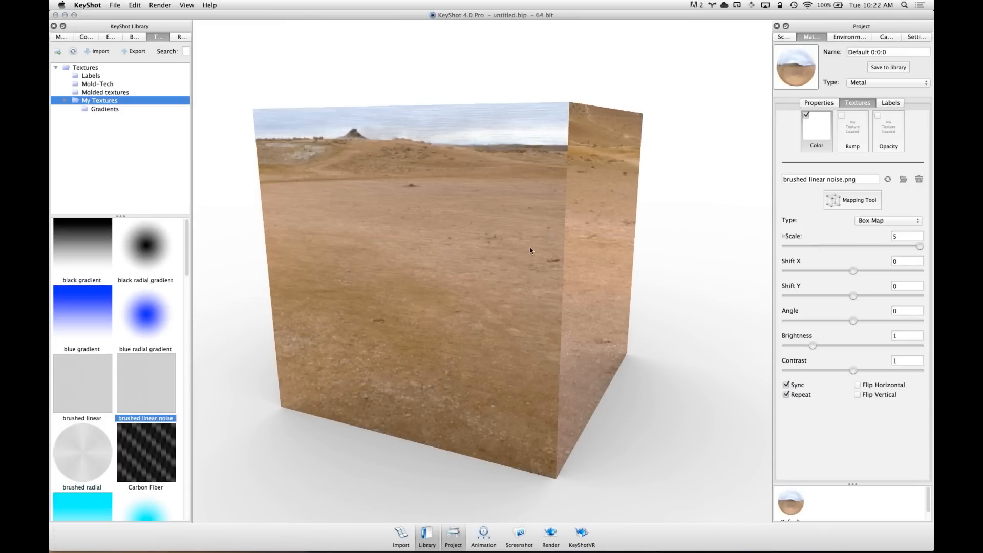
drag(444, 264, 444, 236)
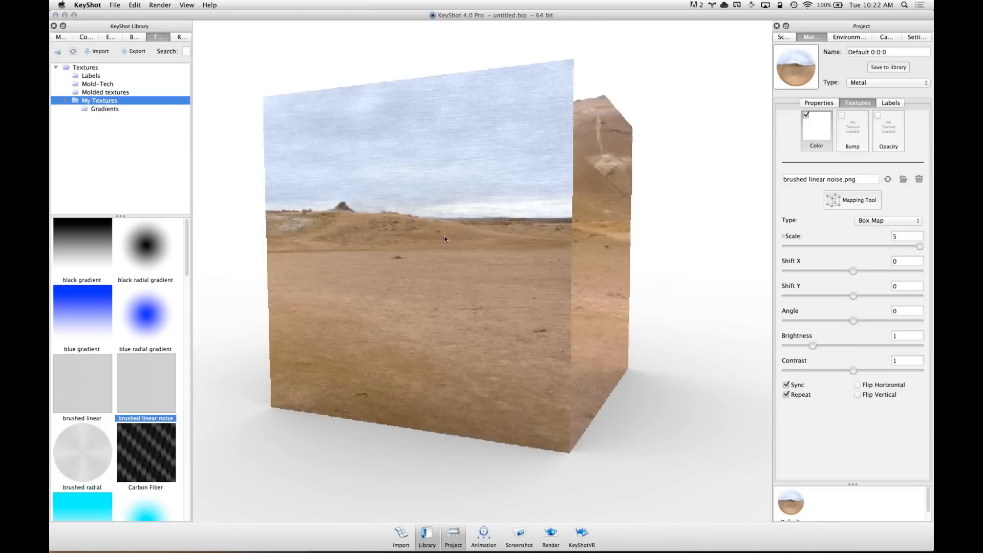
Try the Studio environments 3 Panels Straight 2k and Light Tent Black Floor on the scene
click(110, 37)
click(87, 37)
click(109, 38)
click(89, 92)
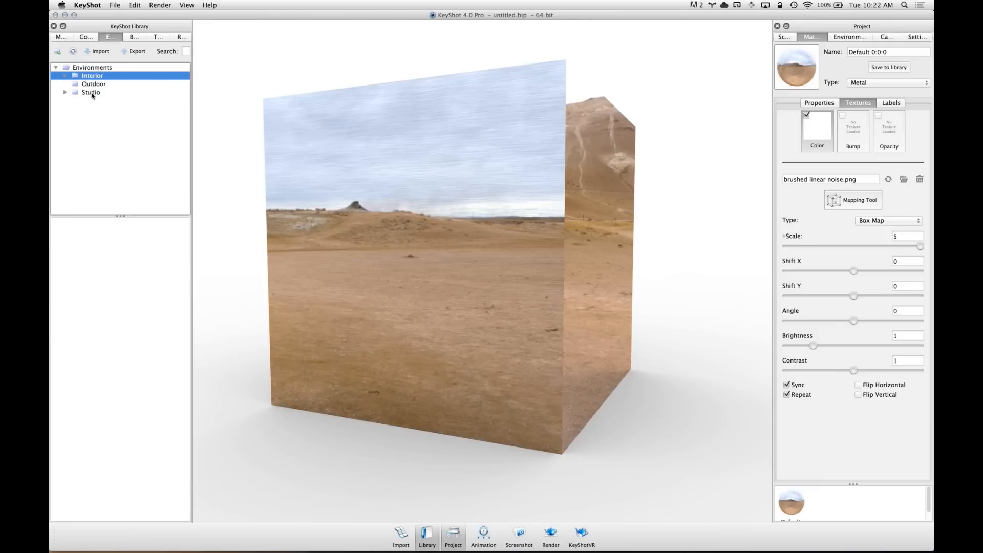
drag(157, 239, 460, 224)
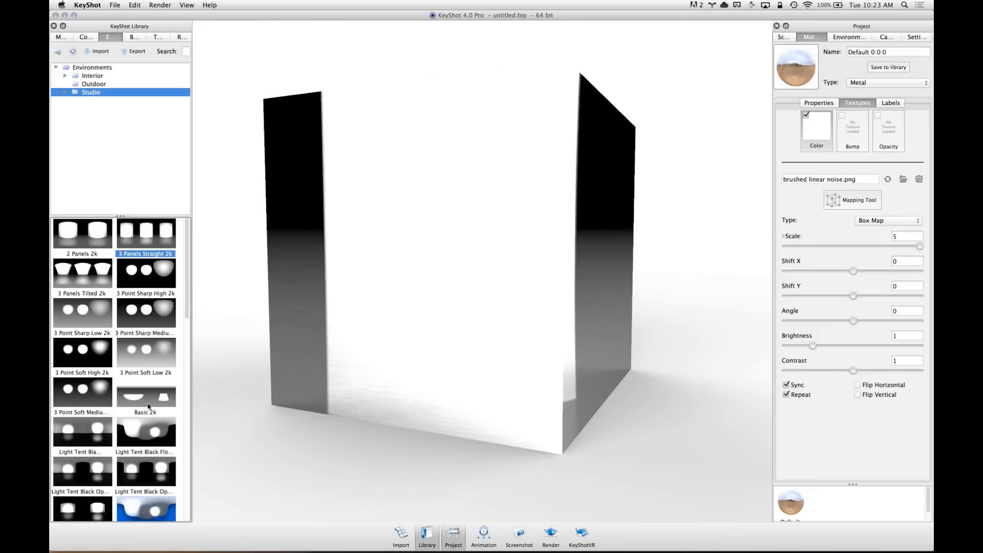
drag(150, 445, 471, 287)
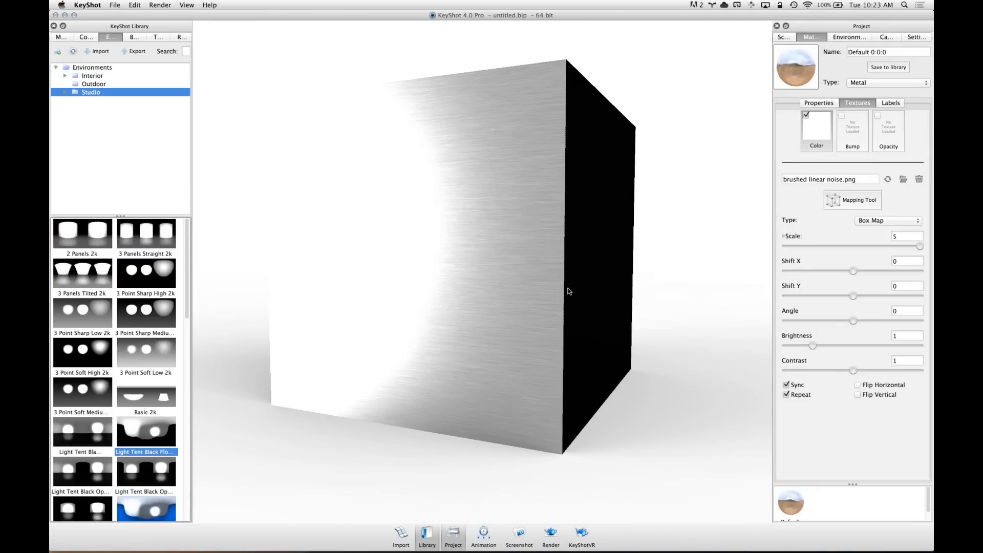
Light the scene with the startup environment from the Studio environments
click(186, 431)
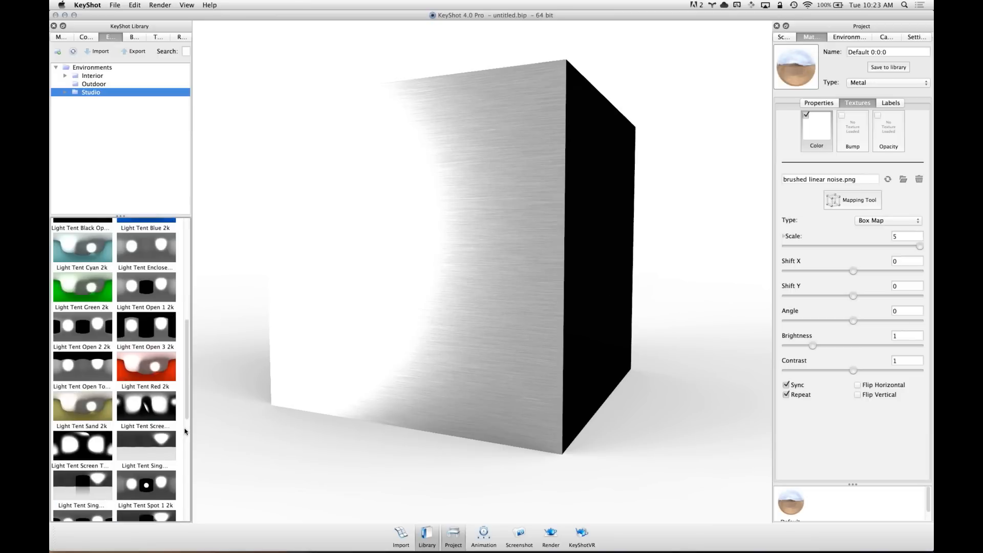
scroll(138, 457, up, 1)
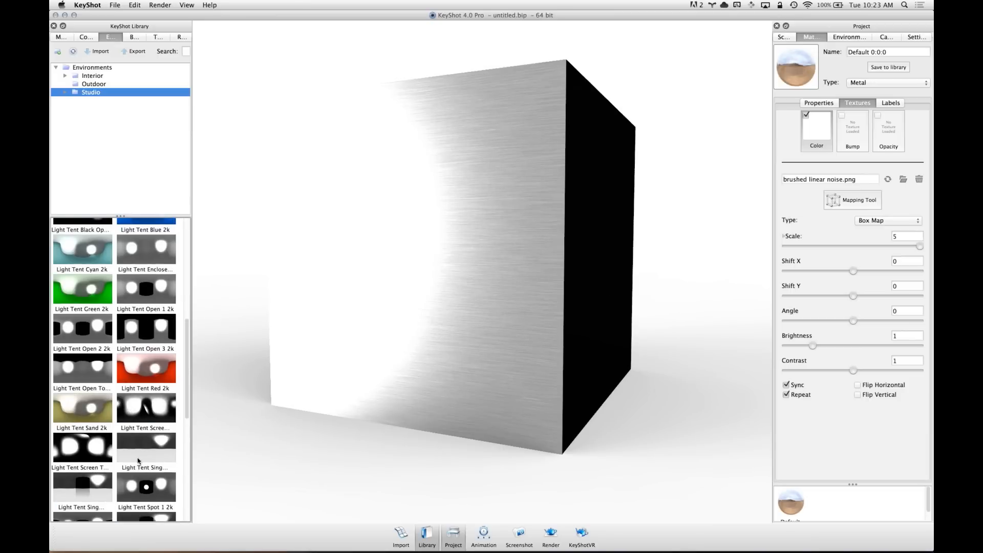
scroll(138, 458, down, 6)
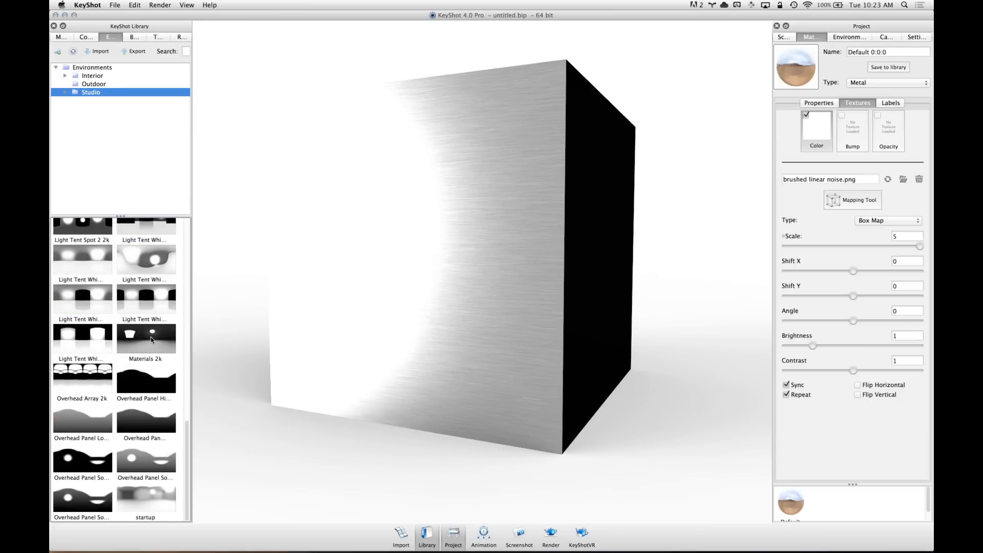
drag(96, 402, 403, 289)
drag(504, 270, 545, 248)
drag(146, 499, 641, 301)
drag(509, 298, 437, 334)
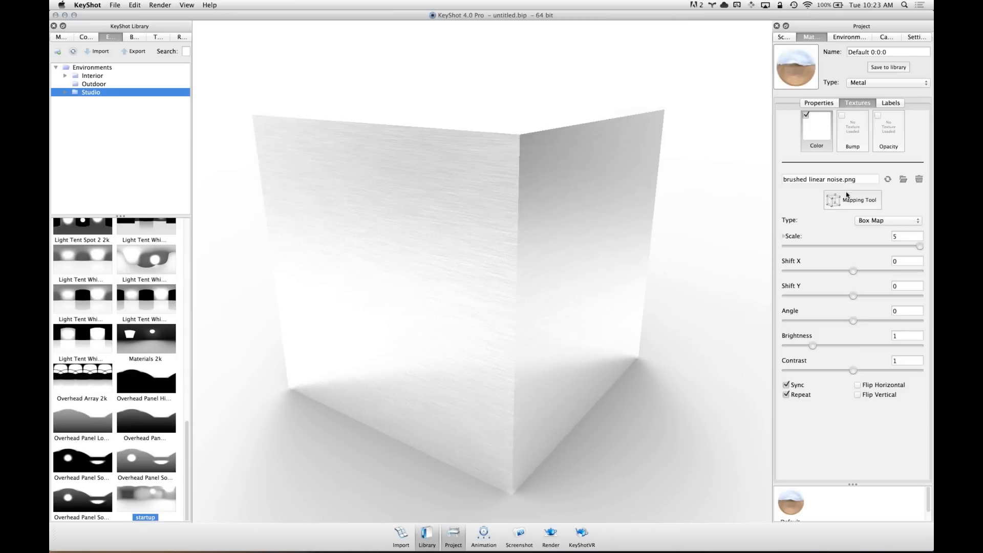
scroll(505, 235, down, 3)
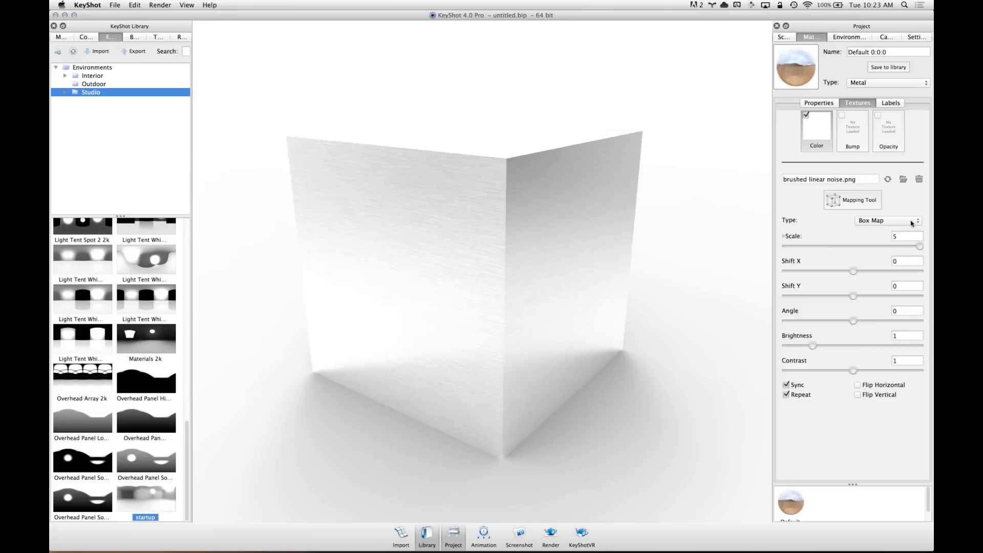
Show the coordinate legend in the viewport and check how its axes follow the cube's orientation
click(912, 221)
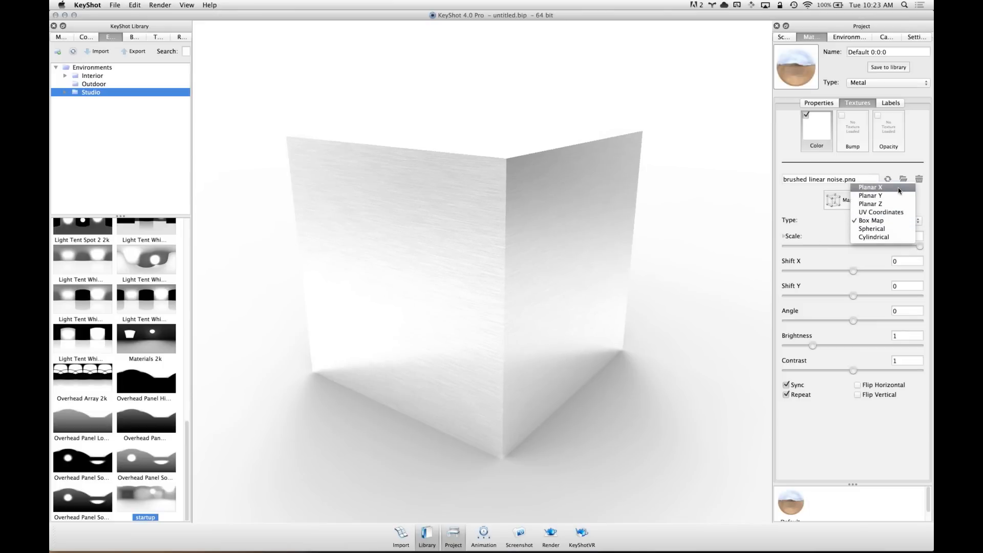
click(796, 197)
click(160, 6)
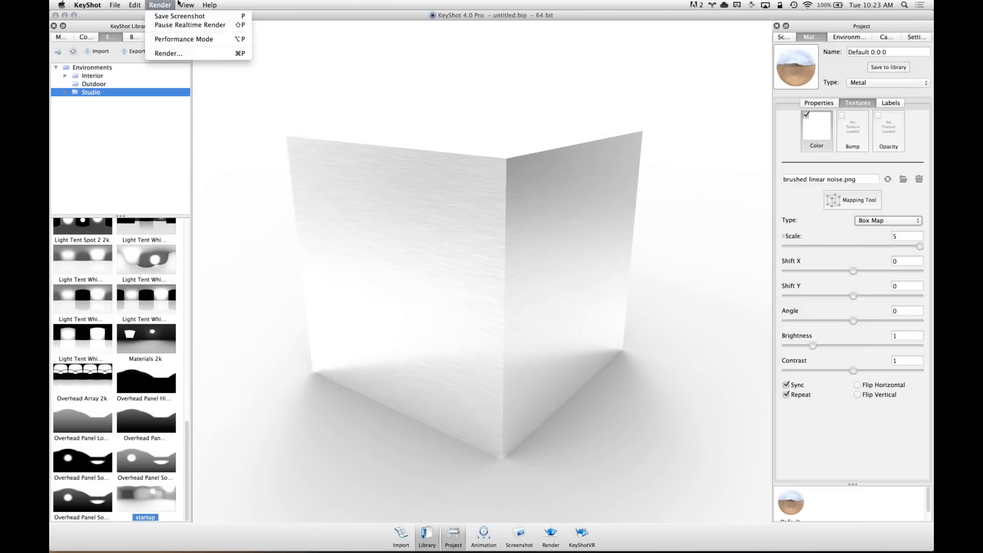
mouse_move(185, 6)
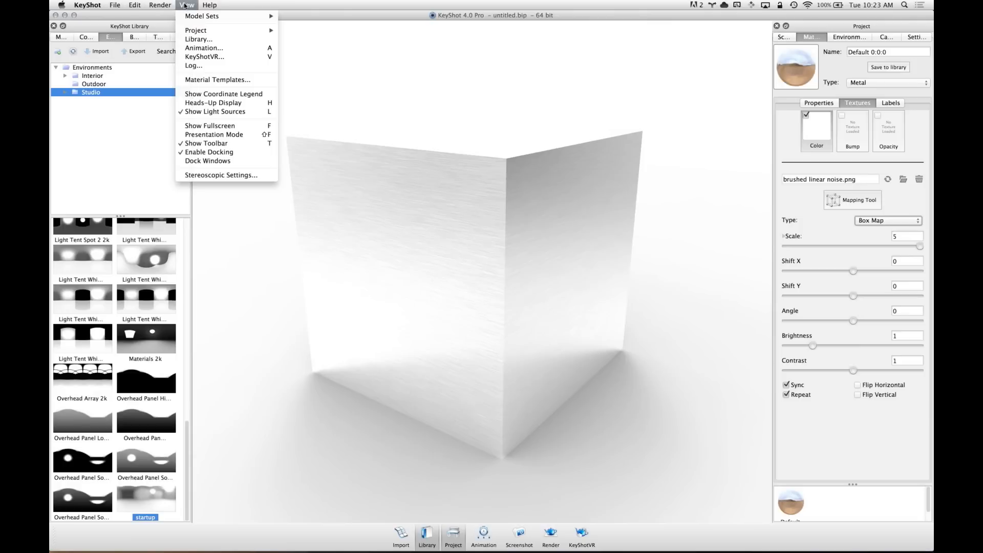
click(228, 104)
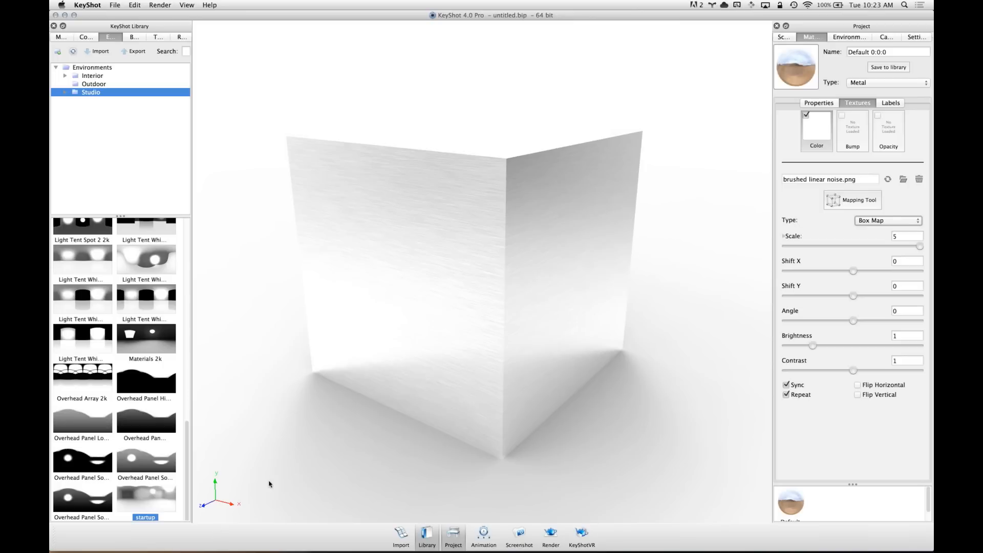
drag(469, 351, 310, 321)
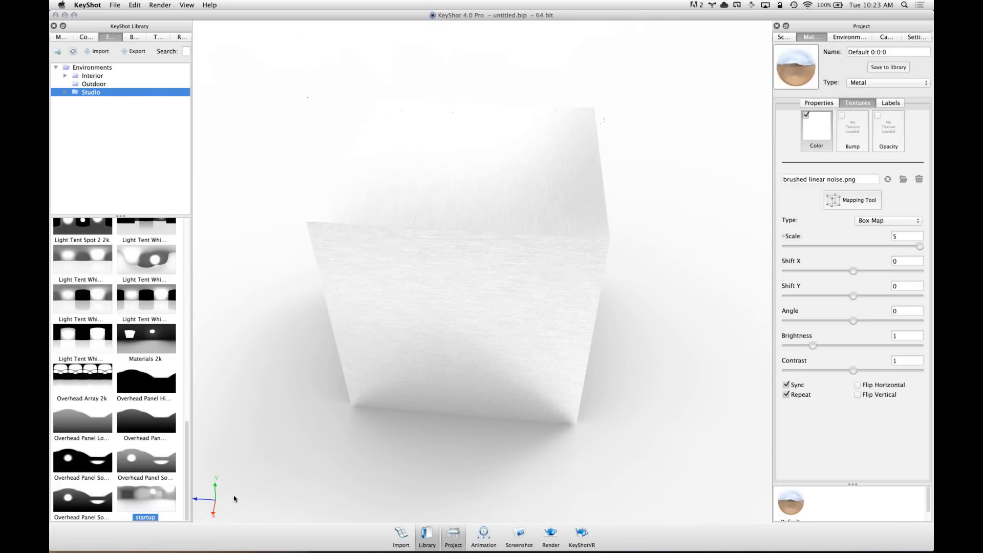
drag(309, 467, 441, 445)
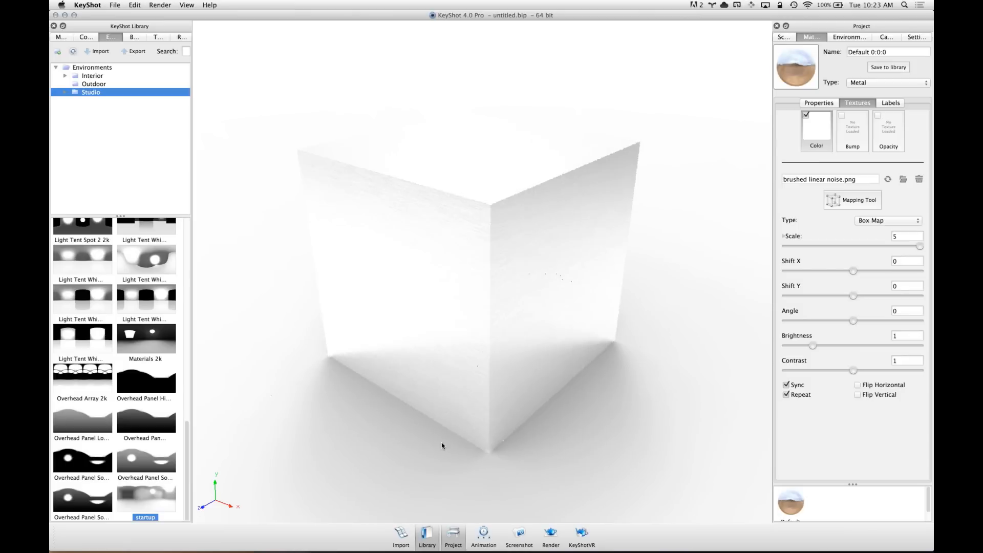
Set the color texture's mapping type to Planar X and inspect the projection along the X axis
click(906, 221)
click(899, 222)
click(897, 219)
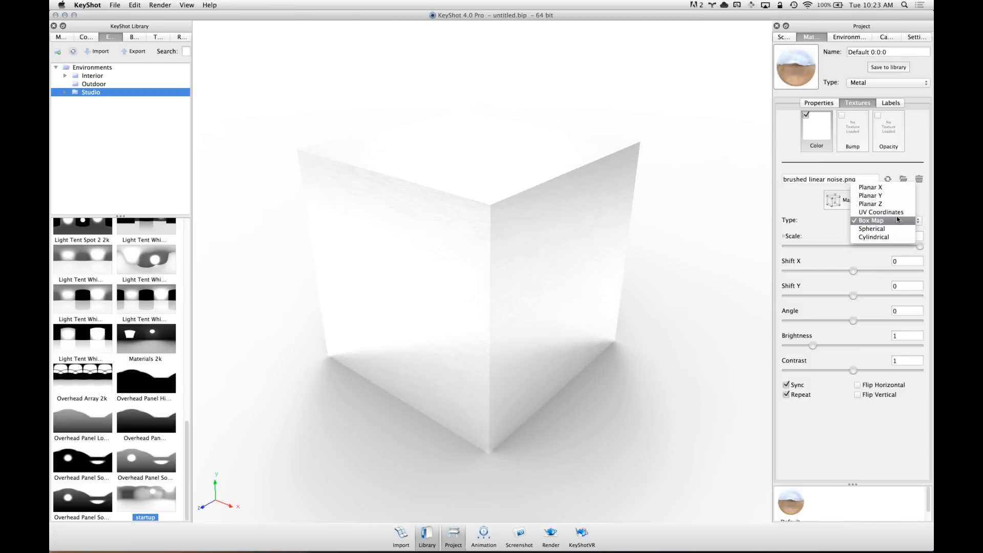
click(896, 188)
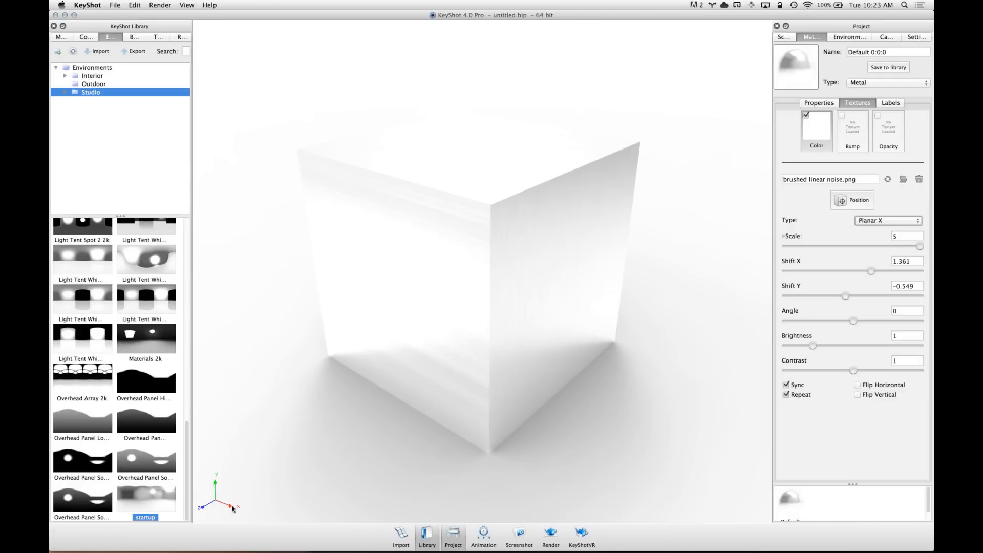
drag(618, 345, 621, 340)
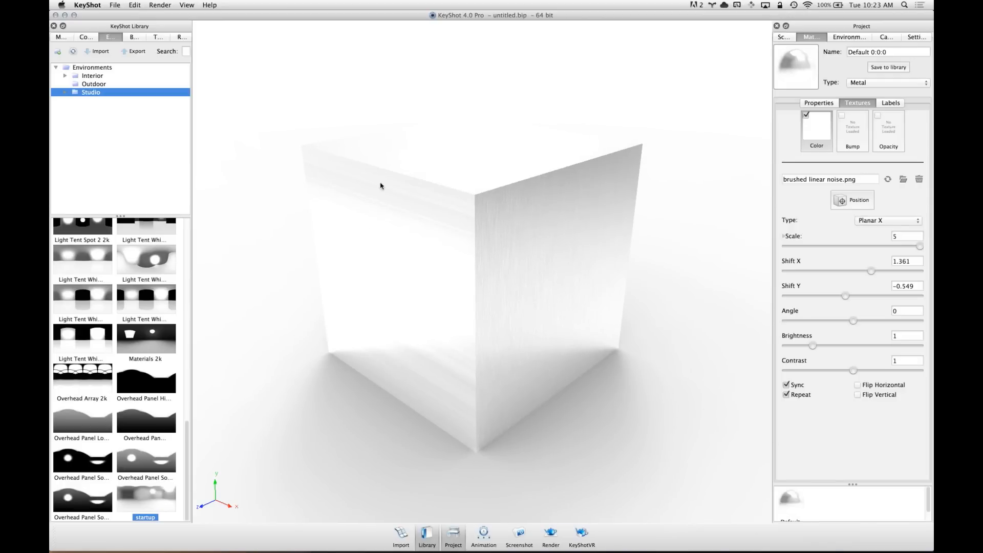
Switch the color texture's mapping type to Planar Y and inspect the cube's upper face
click(898, 220)
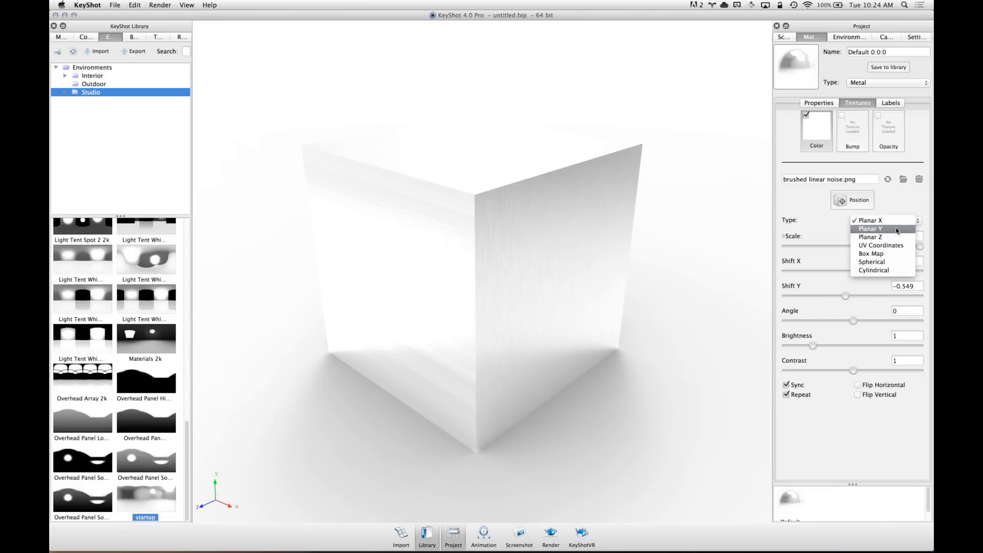
click(897, 231)
drag(588, 232, 408, 197)
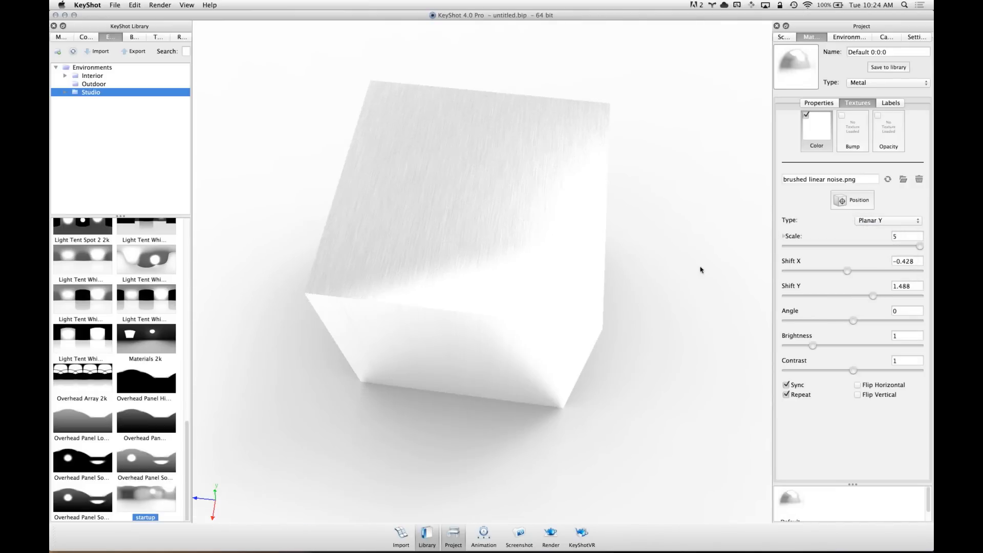
Change the color texture's mapping type to Planar Z and inspect the cube's side faces
click(904, 222)
key(Down)
key(Return)
drag(231, 338, 434, 199)
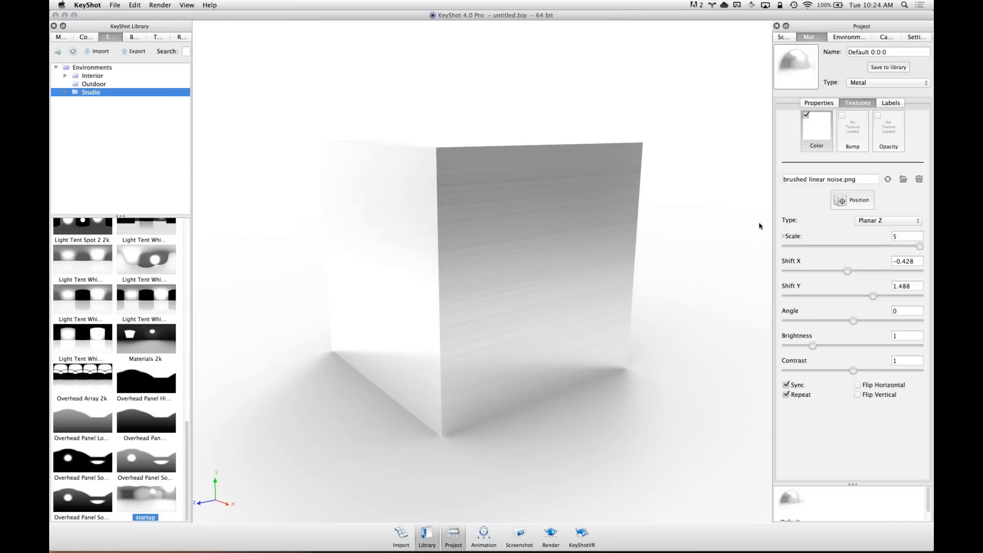
Return the color texture's mapping type to Box Map and inspect the brushed faces up close
click(919, 223)
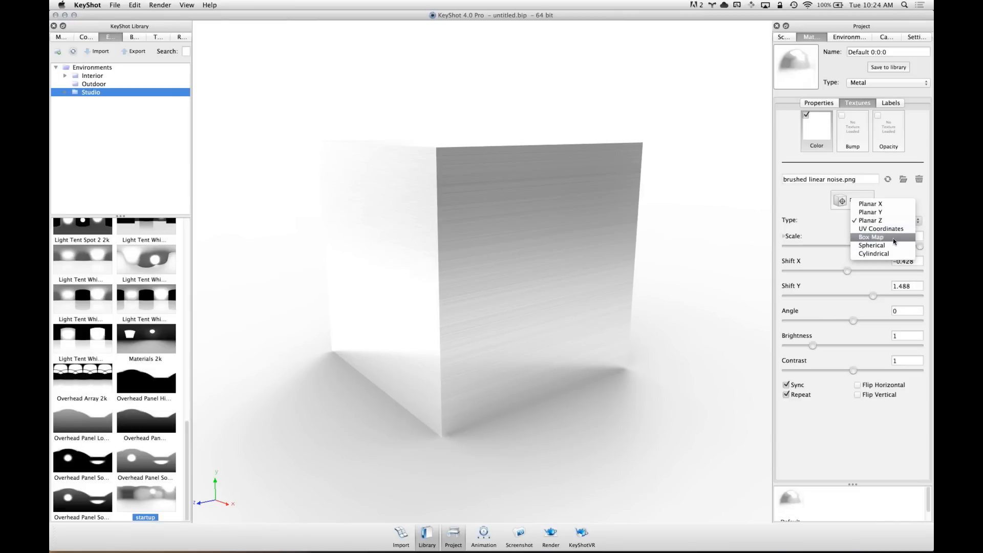
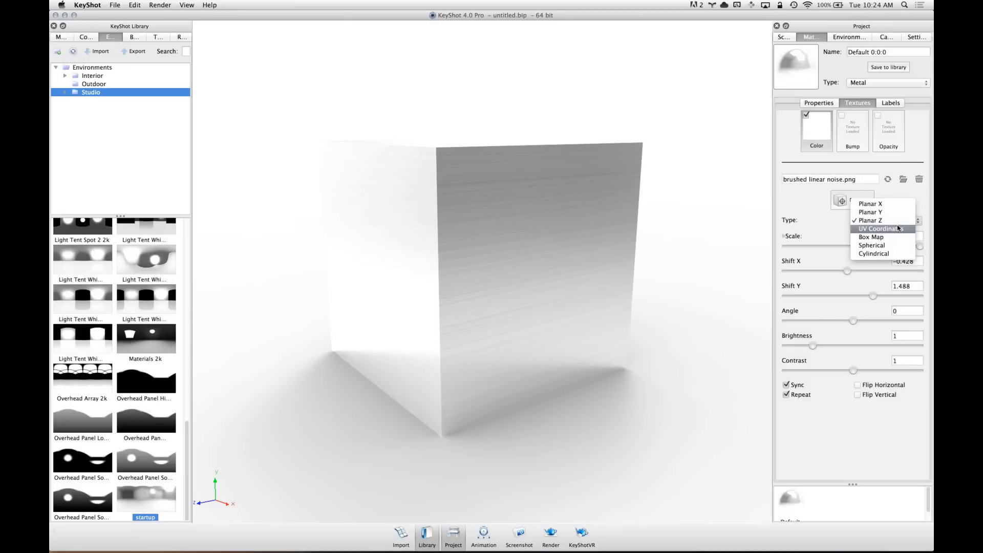
click(898, 237)
drag(403, 228, 371, 239)
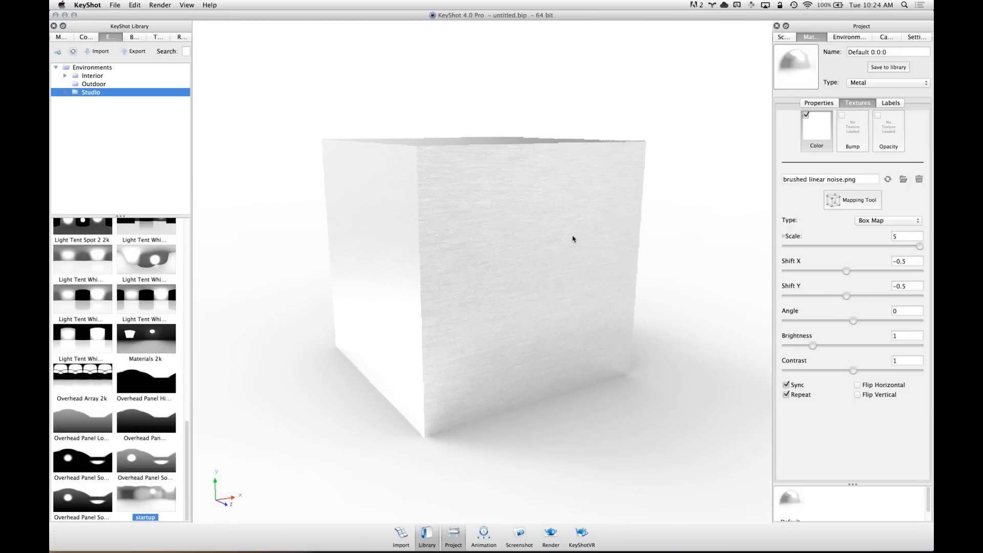
scroll(584, 230, up, 5)
drag(536, 182, 546, 184)
Set the cube's metal material roughness to 0.068
click(818, 105)
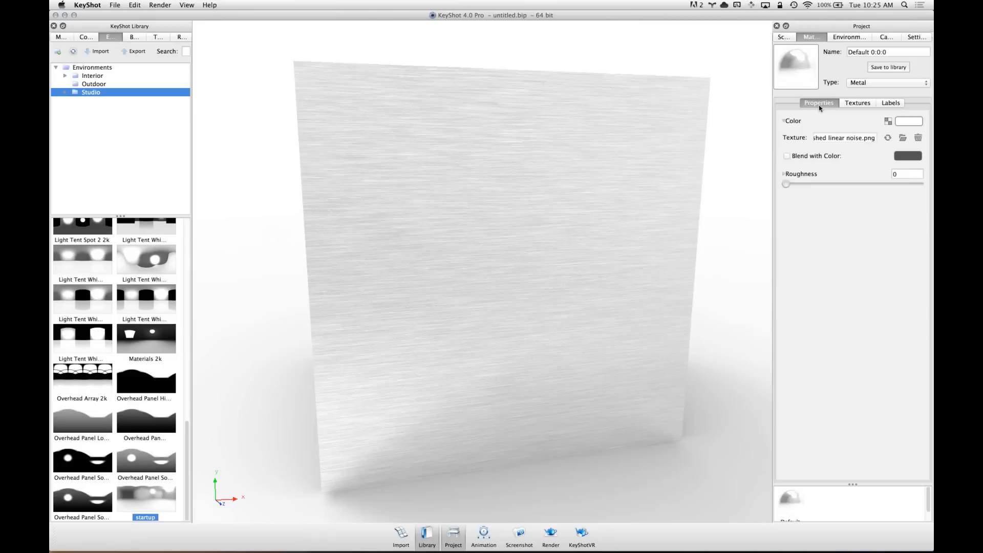
drag(786, 183, 806, 184)
drag(384, 216, 410, 215)
scroll(453, 227, down, 5)
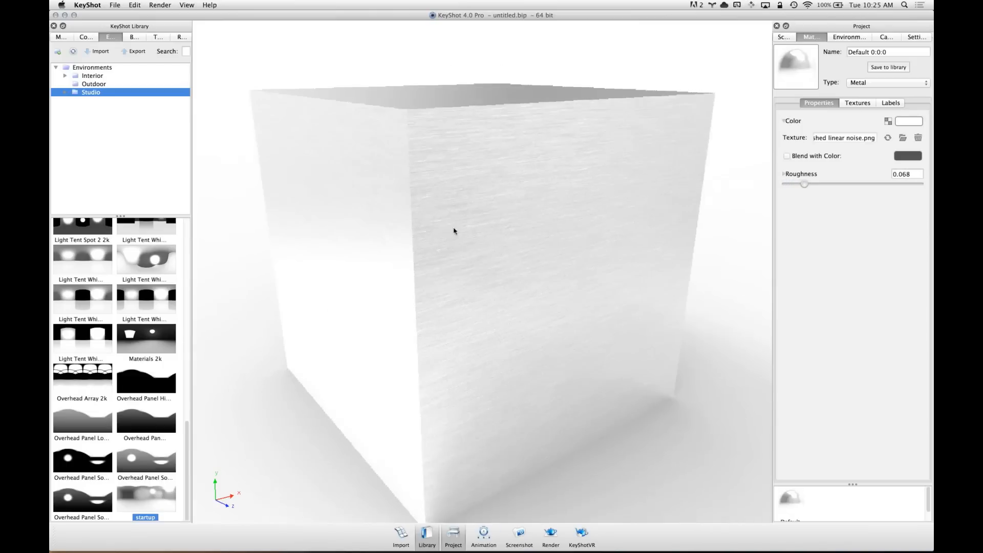
Set the metal's roughness to 0.102 and the brushed color texture's scale to 8, after trying a scale of 4
click(813, 187)
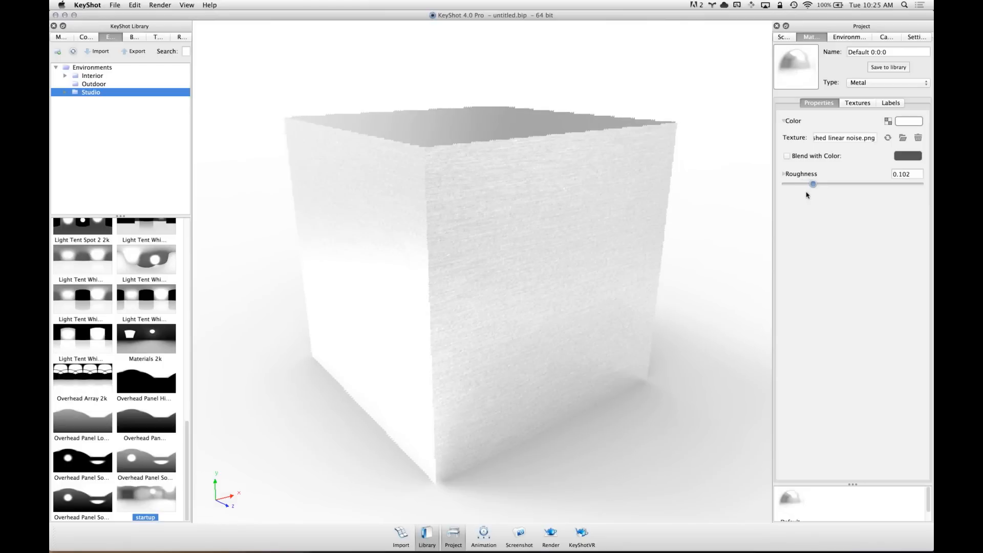
click(863, 104)
click(904, 235)
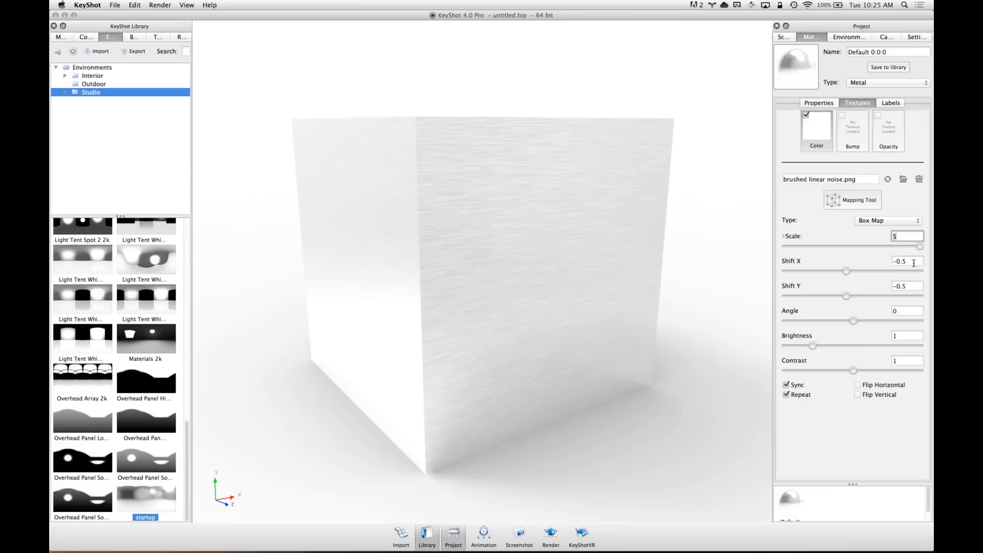
text(4)
key(Tab)
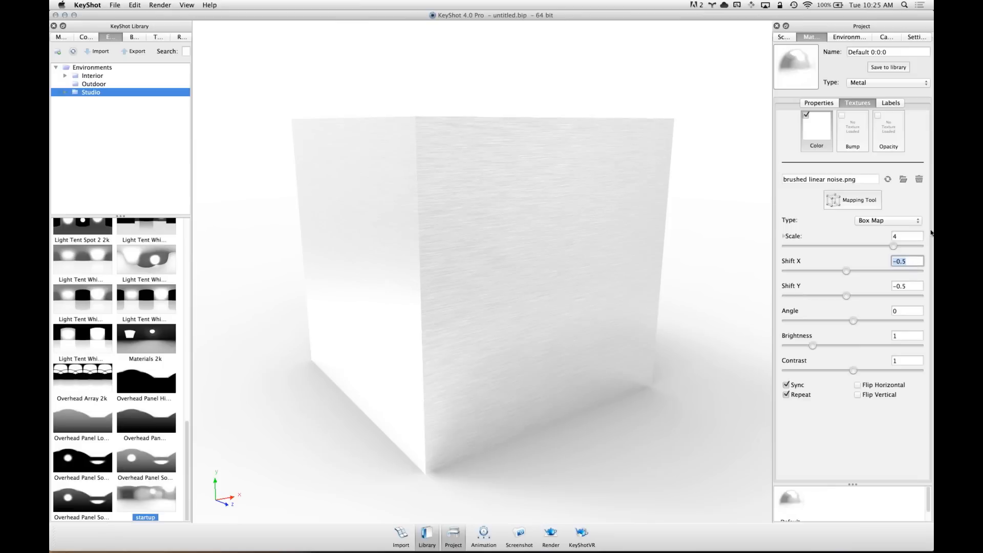
key(shift+Tab)
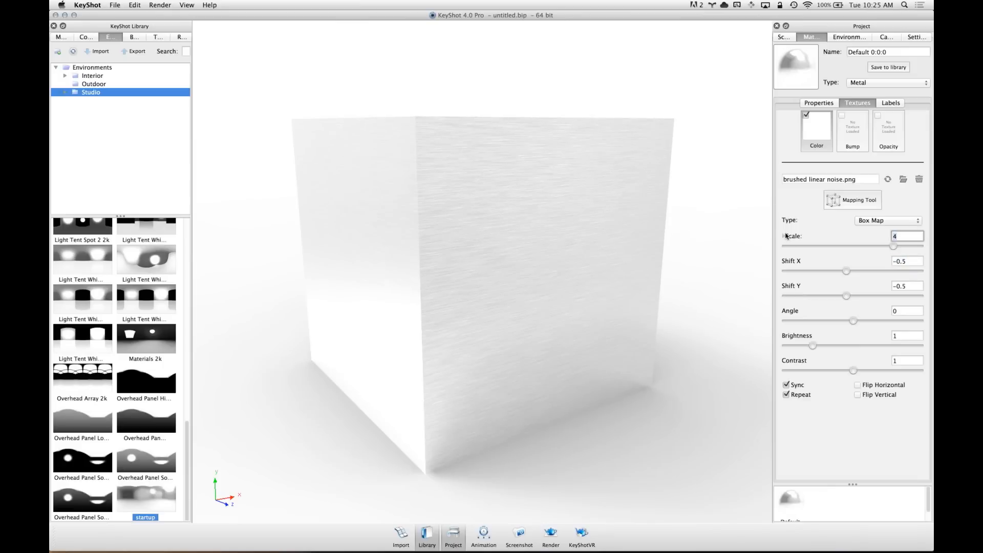
text(8)
key(Tab)
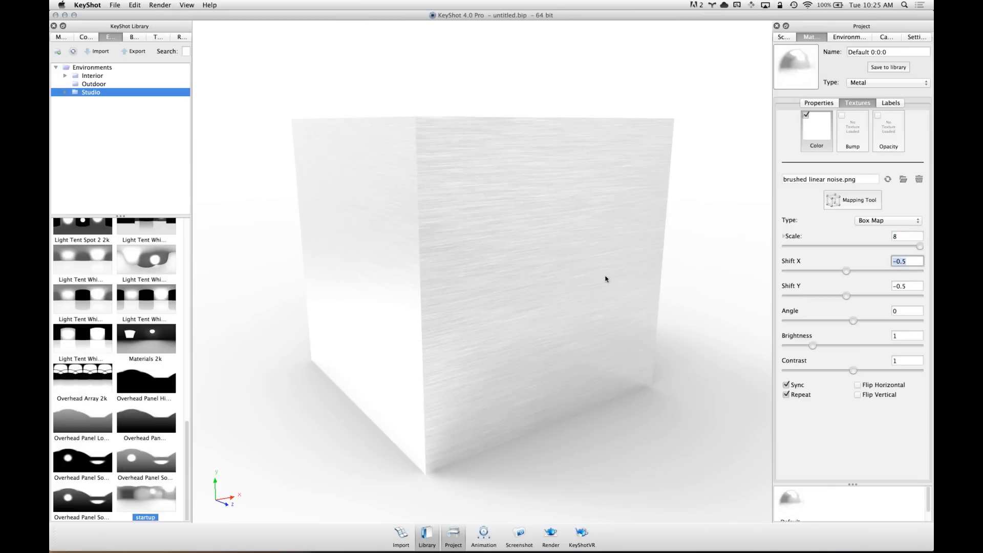
drag(606, 276, 602, 275)
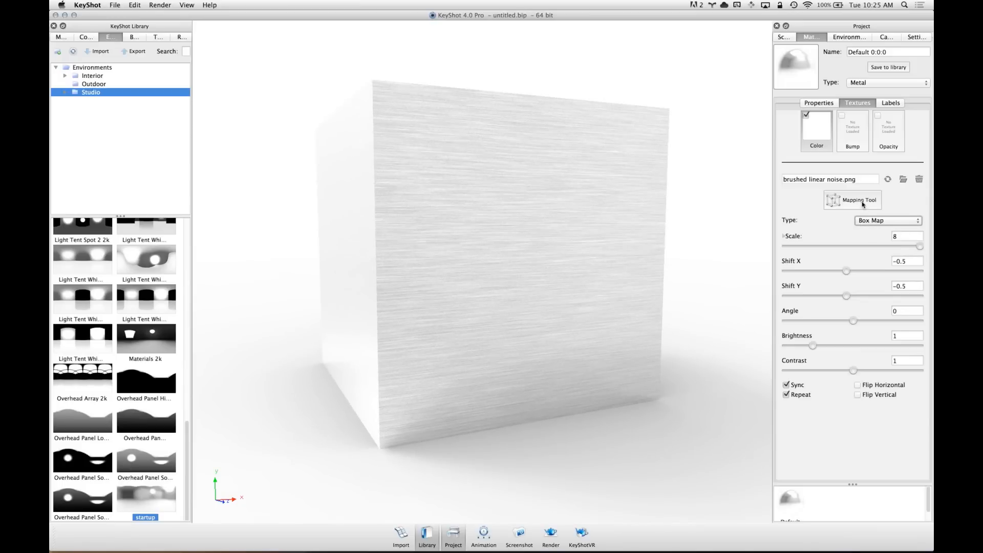
Adjust the color texture's box mapping with the Mapping Tool, moving it along its axes and trying a uniform scale, and accept the placement
click(862, 201)
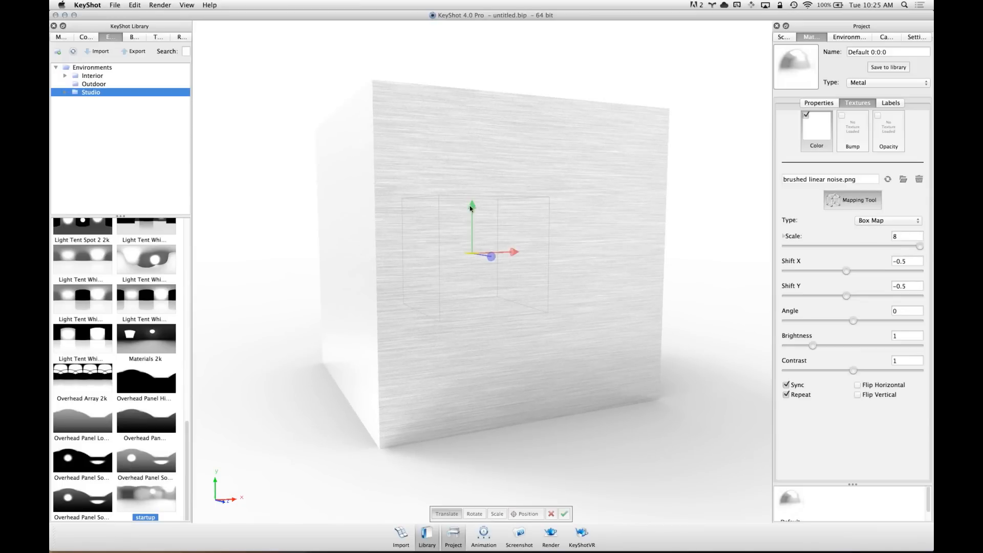
drag(681, 272, 683, 278)
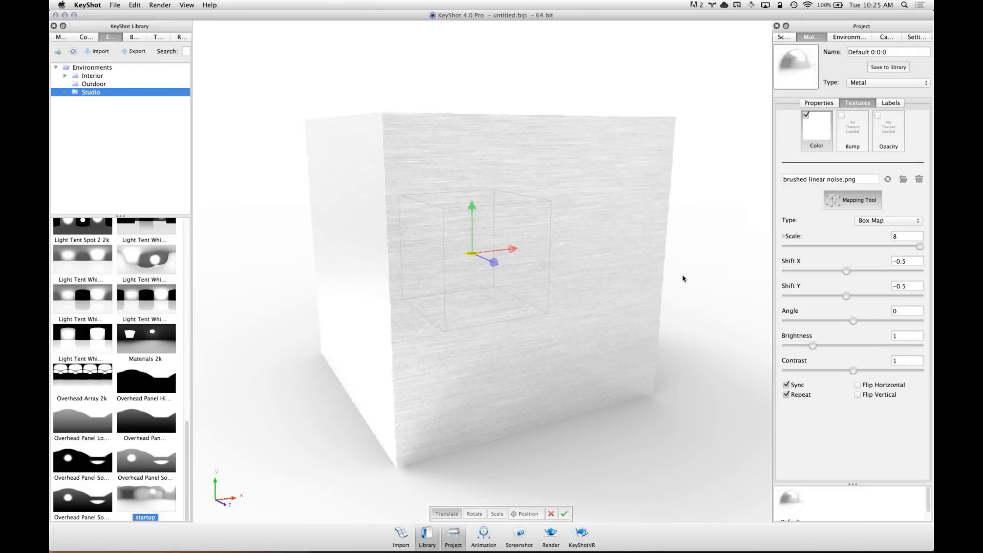
mouse_move(475, 206)
mouse_down()
mouse_move(476, 195)
mouse_move(486, 210)
mouse_up()
drag(557, 254, 382, 271)
drag(590, 266, 499, 291)
mouse_move(463, 221)
mouse_down()
mouse_move(472, 143)
mouse_move(472, 191)
mouse_move(538, 285)
mouse_move(661, 375)
mouse_move(522, 300)
mouse_up()
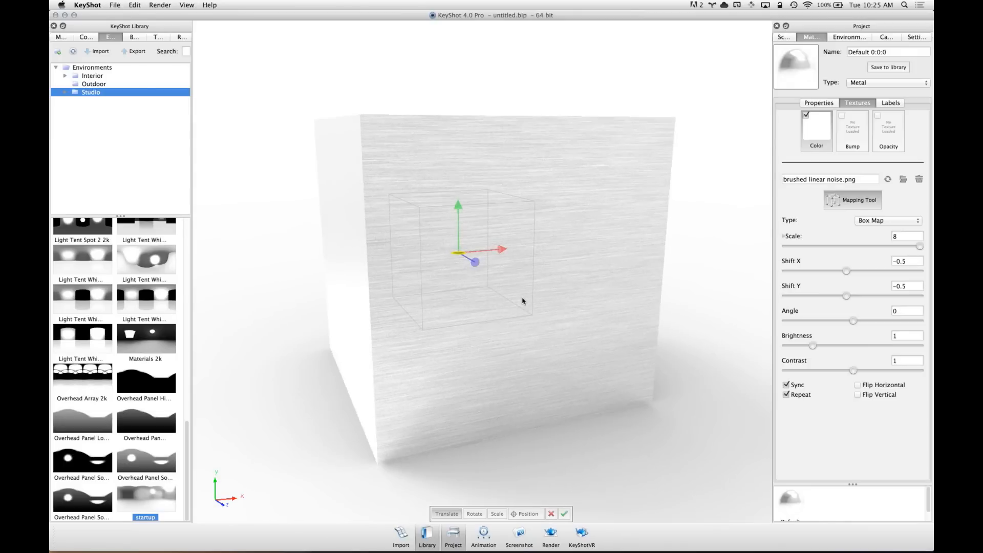
click(495, 515)
mouse_move(459, 254)
mouse_down()
mouse_move(459, 188)
mouse_move(474, 306)
mouse_move(472, 243)
mouse_move(399, 256)
mouse_move(451, 254)
mouse_up()
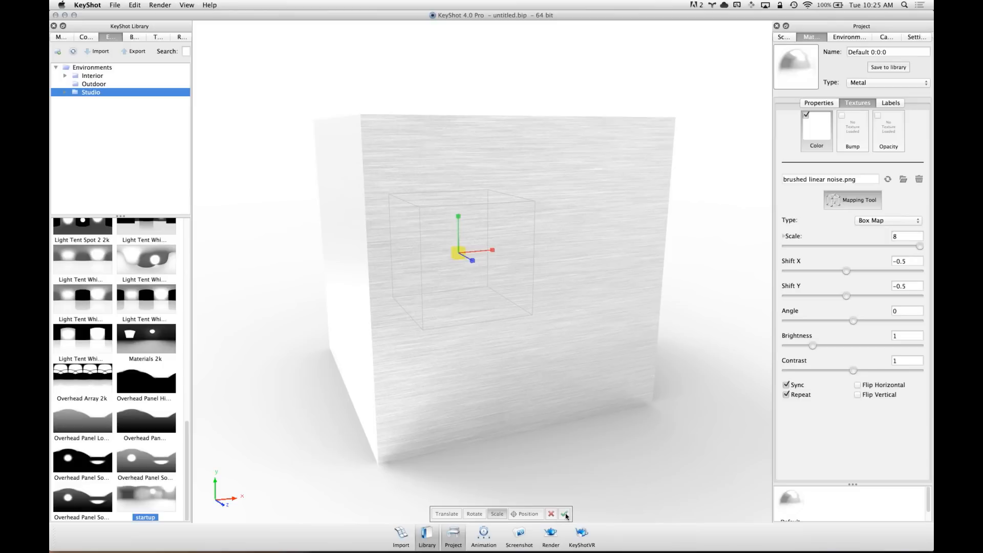
click(565, 514)
Lower the color texture's brightness to 0.589 and inspect the cube's darkened side faces
drag(579, 317, 575, 328)
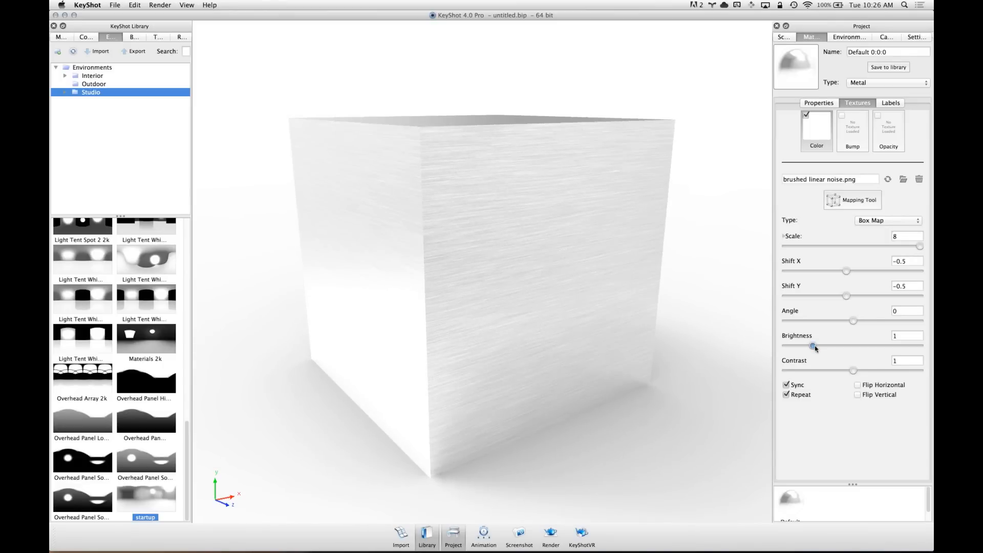
drag(815, 348, 809, 350)
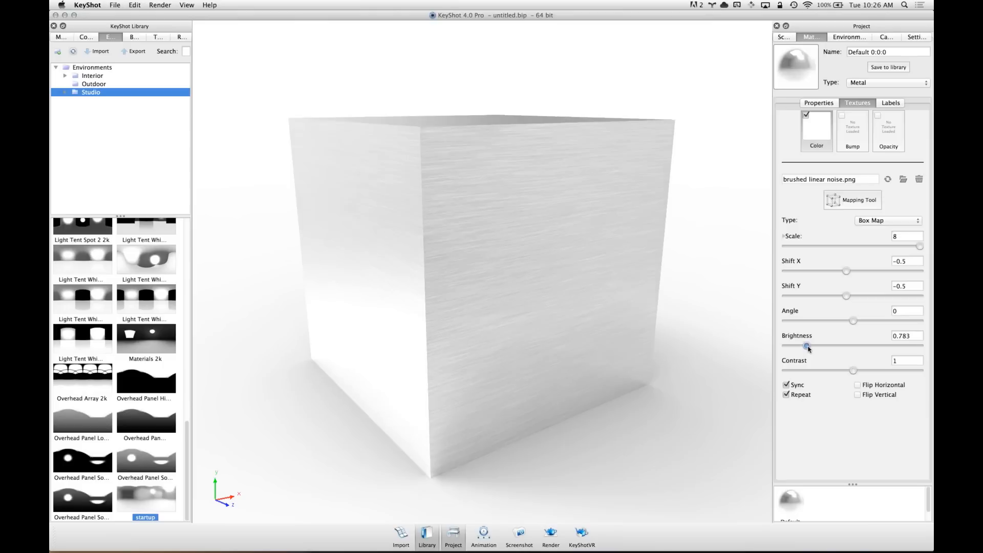
drag(809, 349, 803, 347)
drag(625, 215, 465, 200)
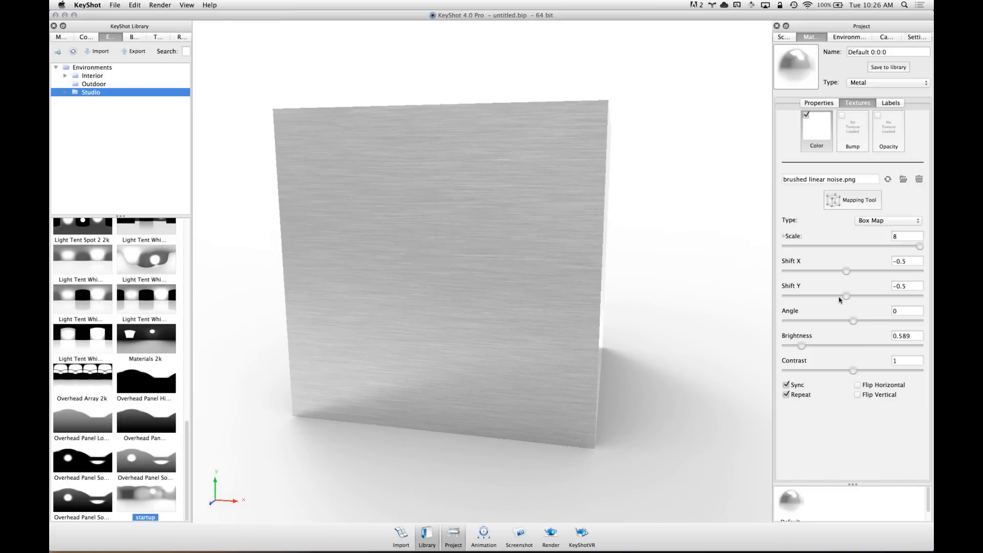
Try angles of 90 and 39.24 degrees for the brushed color texture
click(912, 311)
text(90)
key(Return)
drag(887, 321, 867, 320)
mouse_move(581, 253)
mouse_down()
mouse_move(546, 301)
mouse_move(514, 294)
mouse_move(503, 255)
mouse_up()
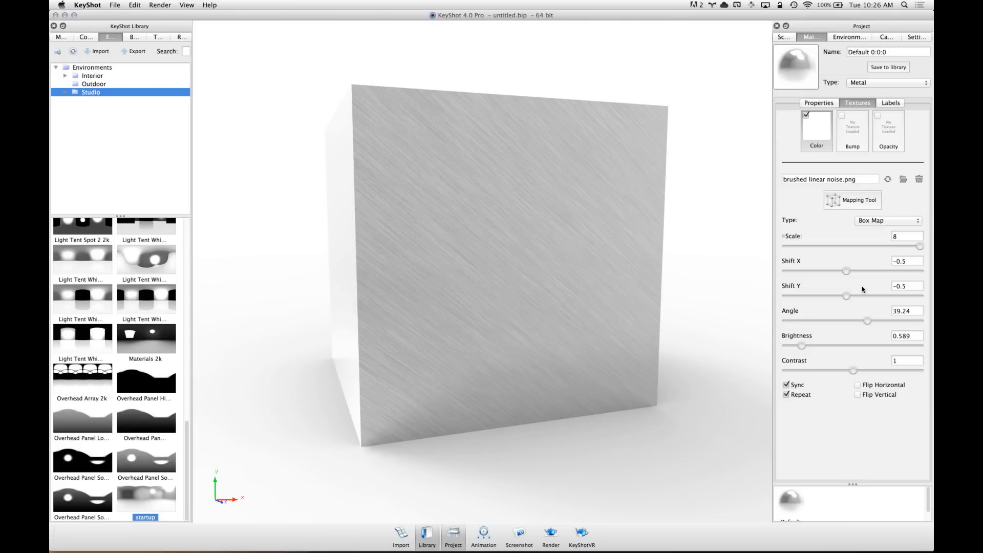
Set the color texture's angle to 90 degrees and the metal's roughness to 0.185
click(913, 338)
double_click(917, 309)
text(90)
key(Tab)
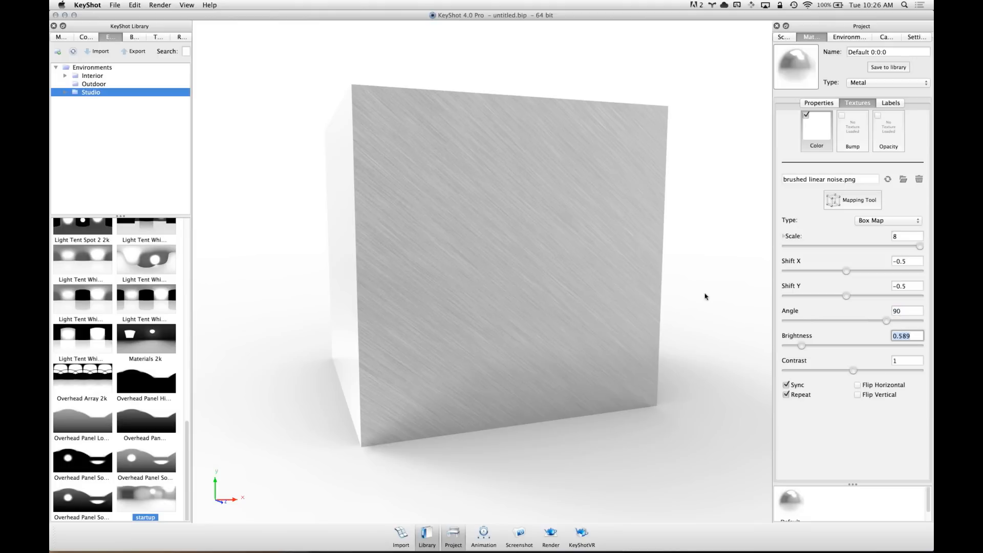
drag(548, 185, 636, 213)
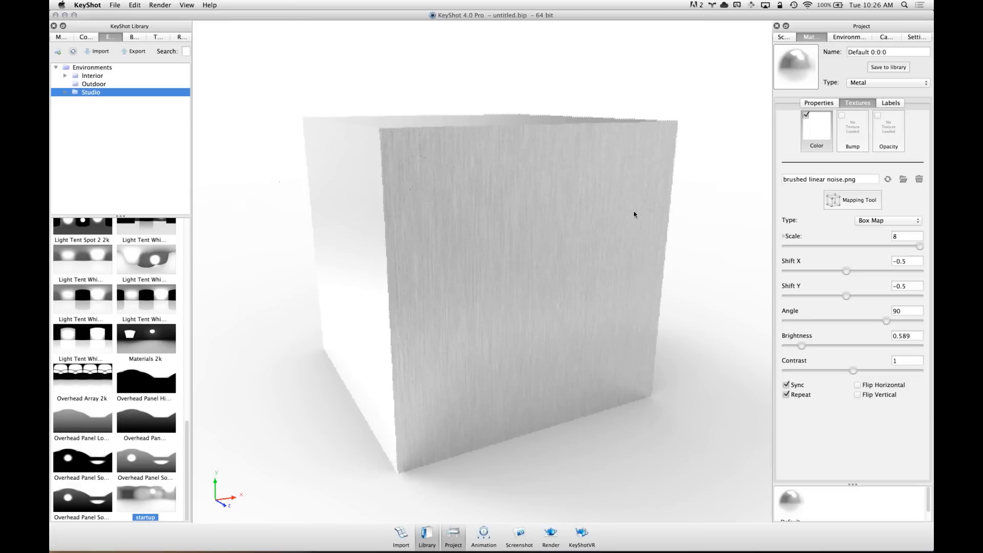
click(835, 105)
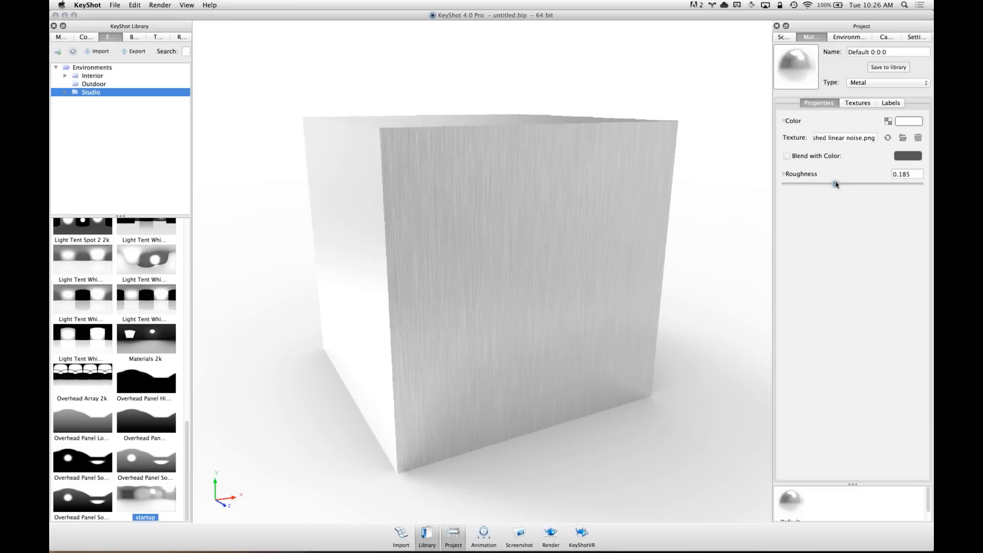
drag(583, 260, 492, 223)
Light the scene with the Overhead Array 2k studio environment and view the cube's reflections up close
click(83, 303)
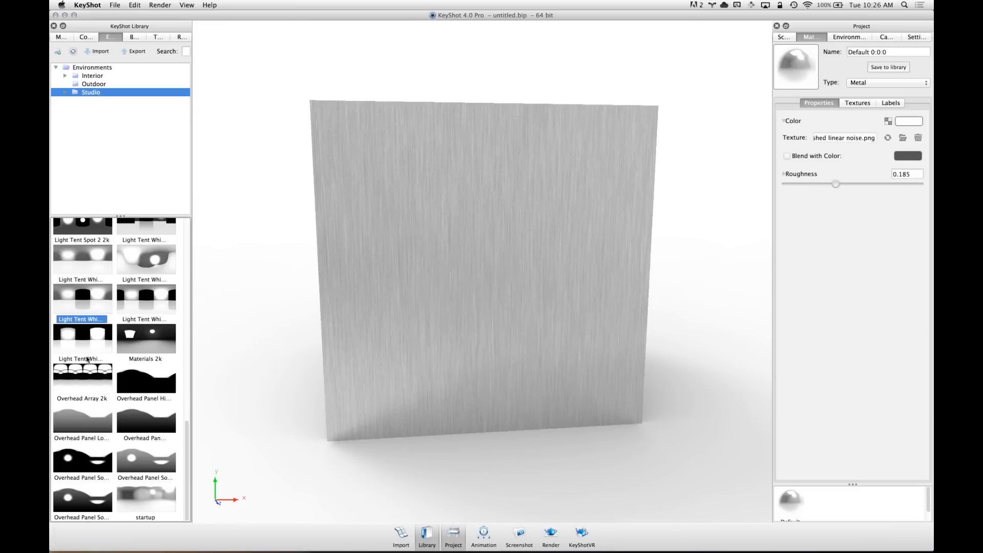
drag(94, 375, 512, 235)
drag(438, 233, 472, 235)
scroll(593, 246, up, 3)
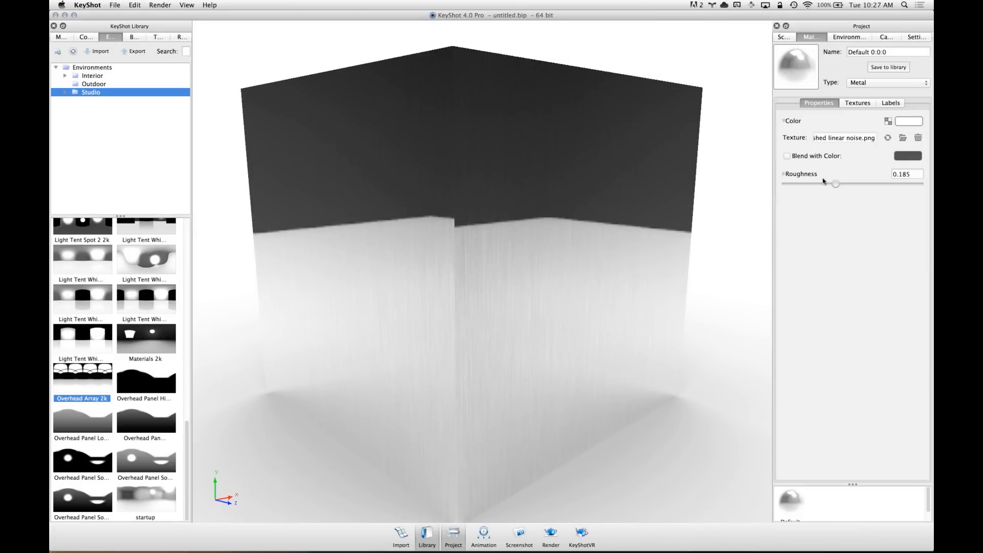
Set the metal's roughness to 0.319 and inspect the reflections on the cube's upper and side faces
drag(837, 185, 871, 184)
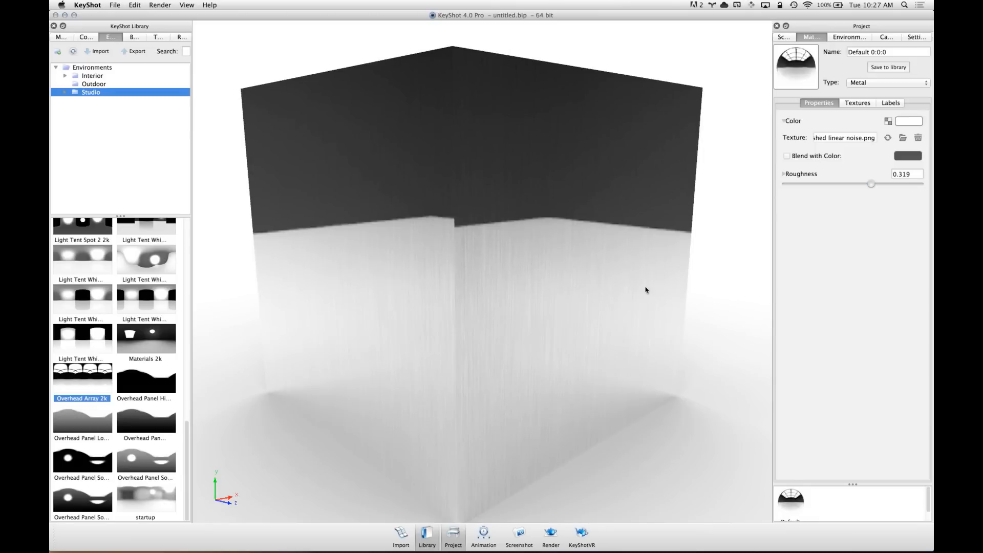
scroll(563, 290, down, 5)
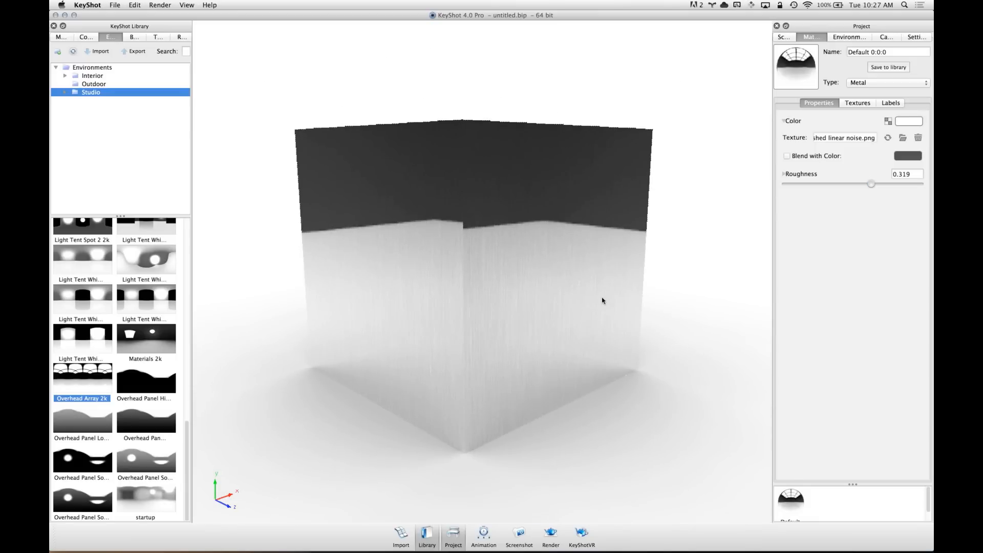
drag(602, 301, 586, 171)
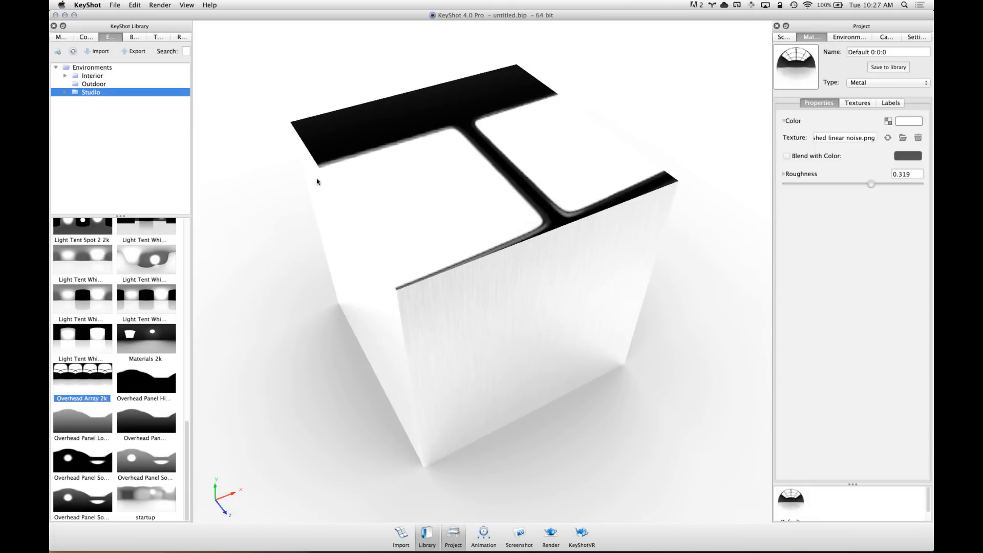
click(785, 36)
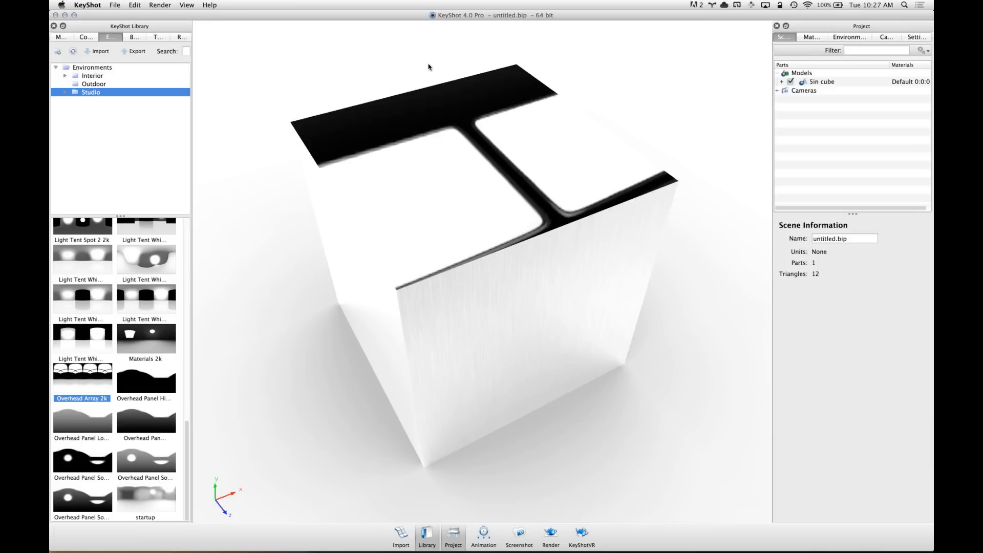
drag(474, 266, 373, 213)
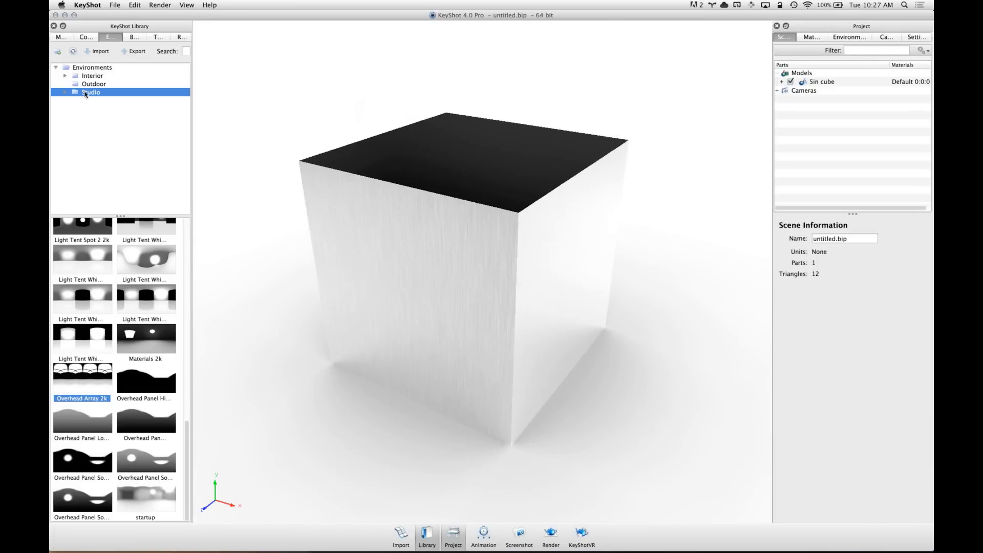
Show the My Textures folder of the texture library and pause the real-time rendering
click(158, 37)
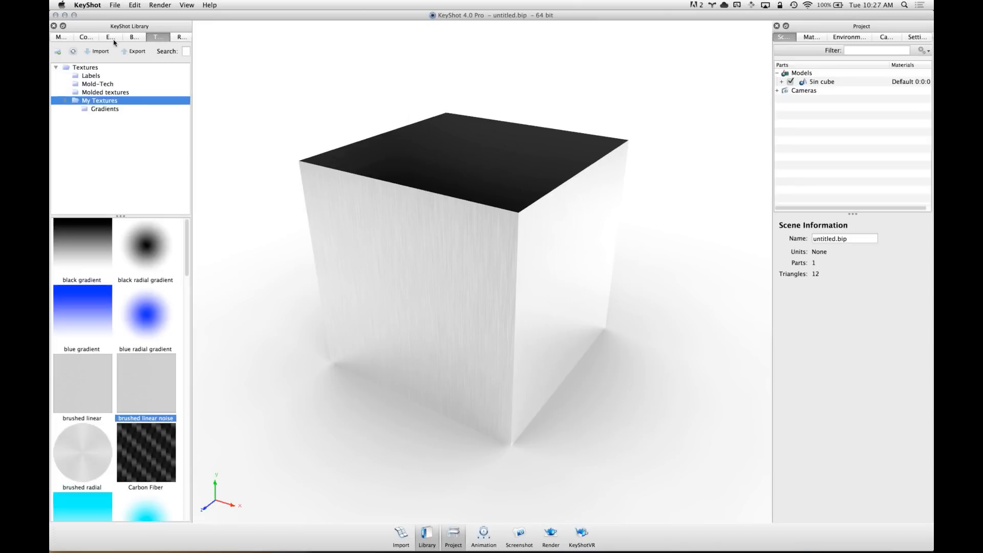
click(104, 110)
click(109, 99)
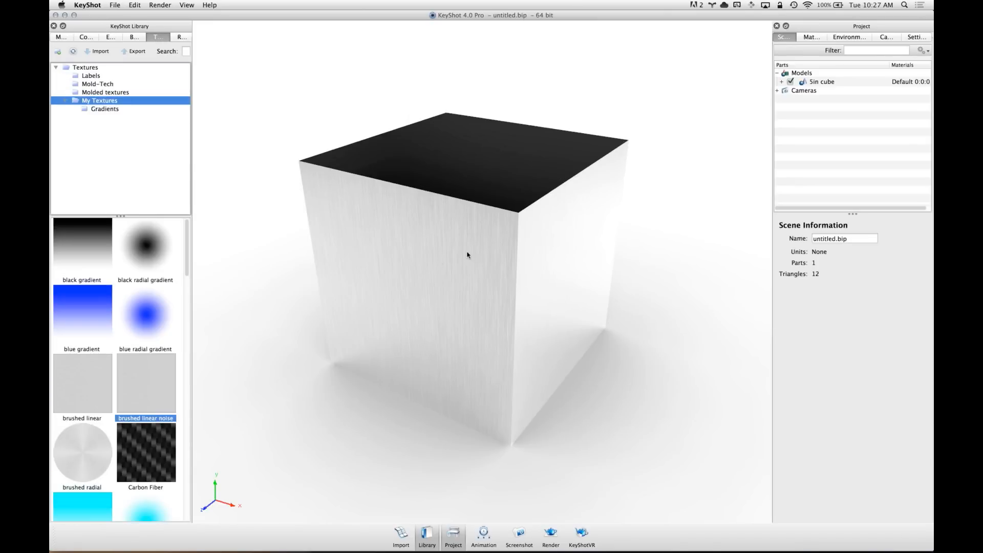
key(shift+p)
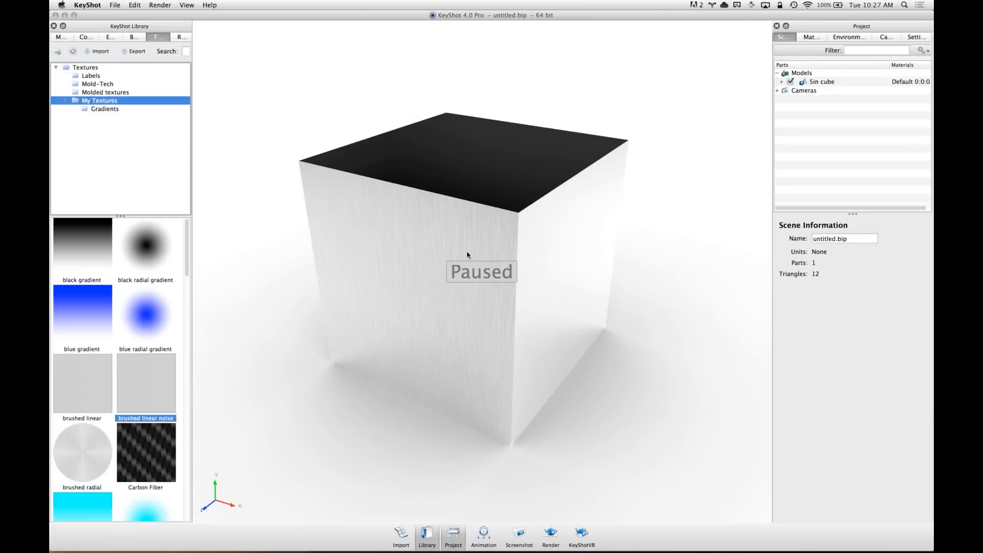
Switch to Photoshop and open Carbon Fiber.psd from the desktop's Textures folder, viewing the weave pattern at 200%
key(super+Tab)
key(super+Tab)
key(super+Tab)
key(super+Tab)
key(super+Tab)
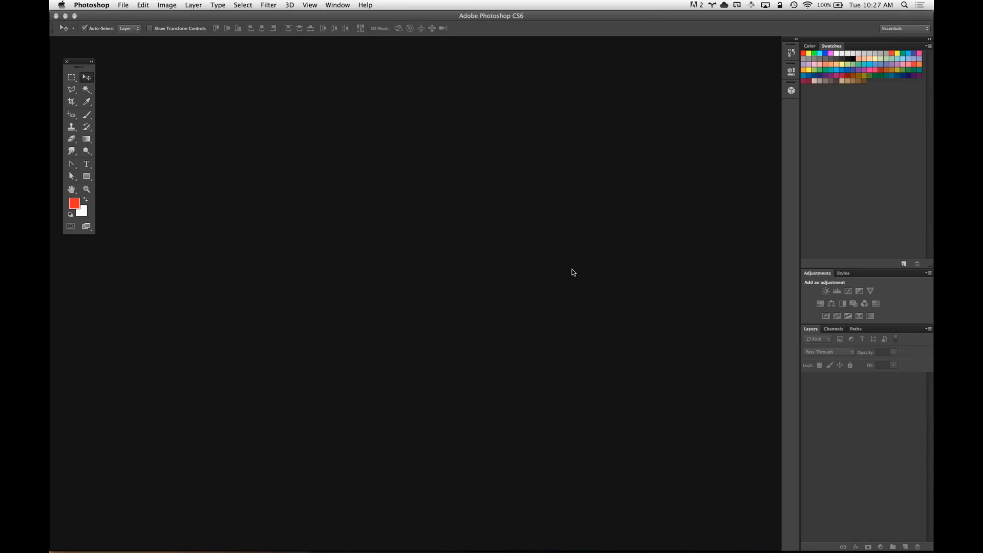
key(super+o)
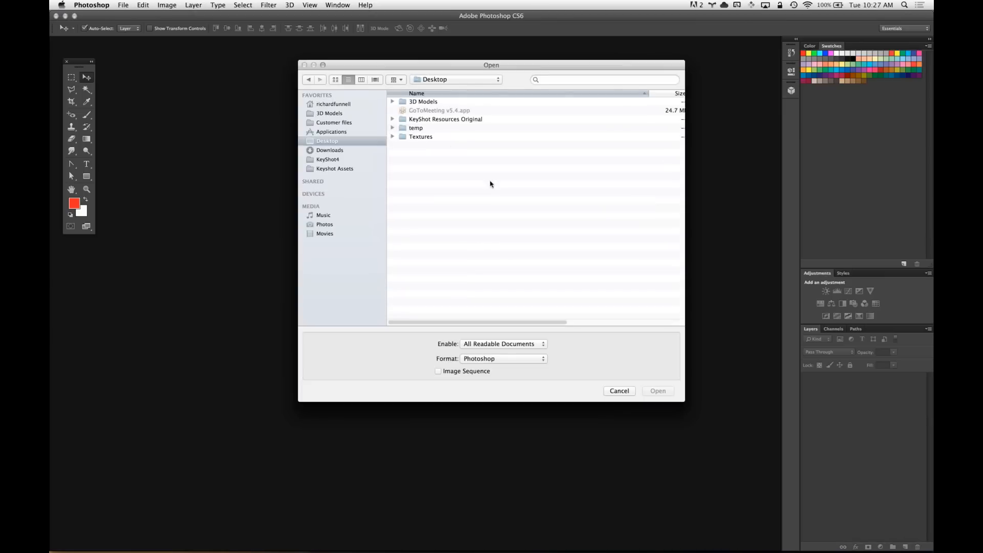
double_click(421, 137)
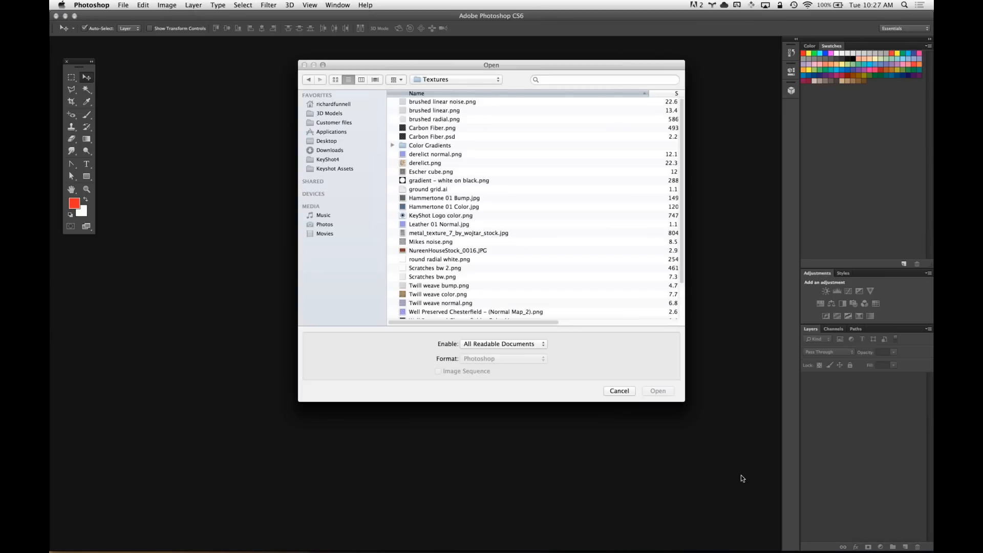
drag(684, 402, 776, 500)
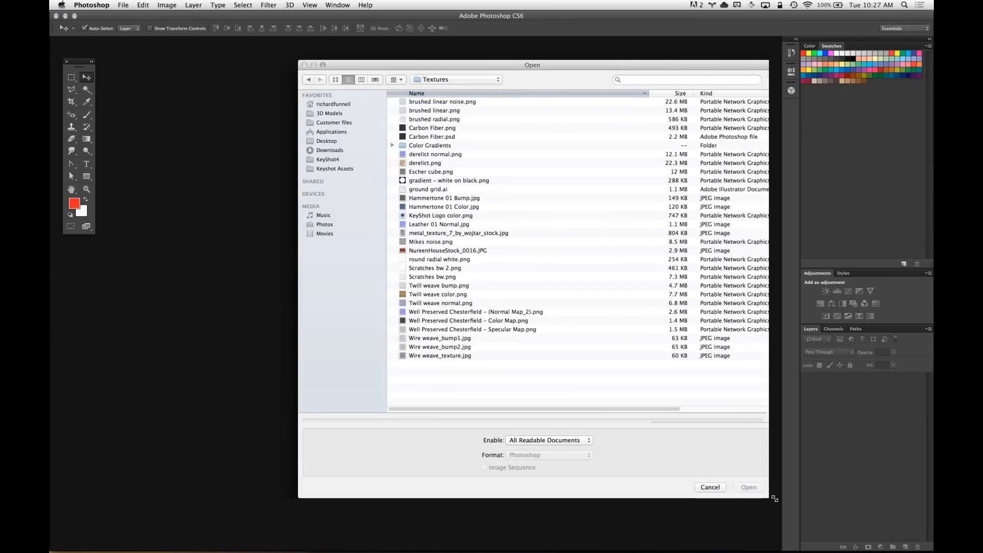
double_click(461, 137)
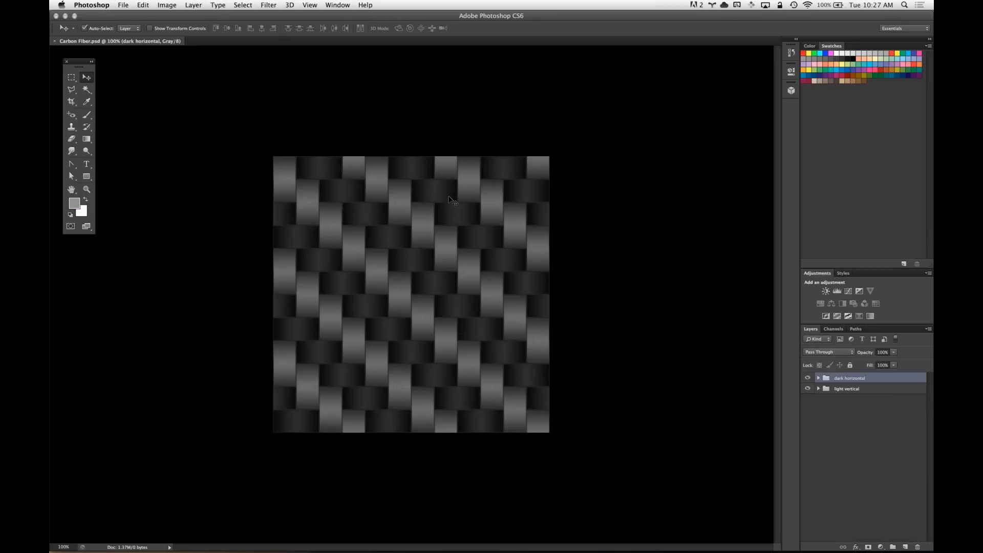
key(super+plus)
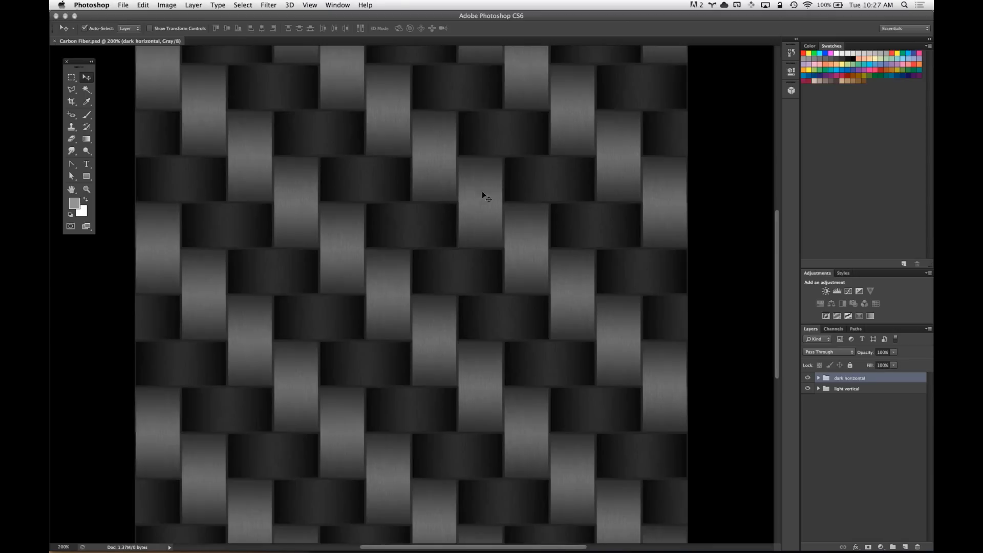
Switch back to KeyShot and search all Textures in the library for "ca"
key(super+Tab)
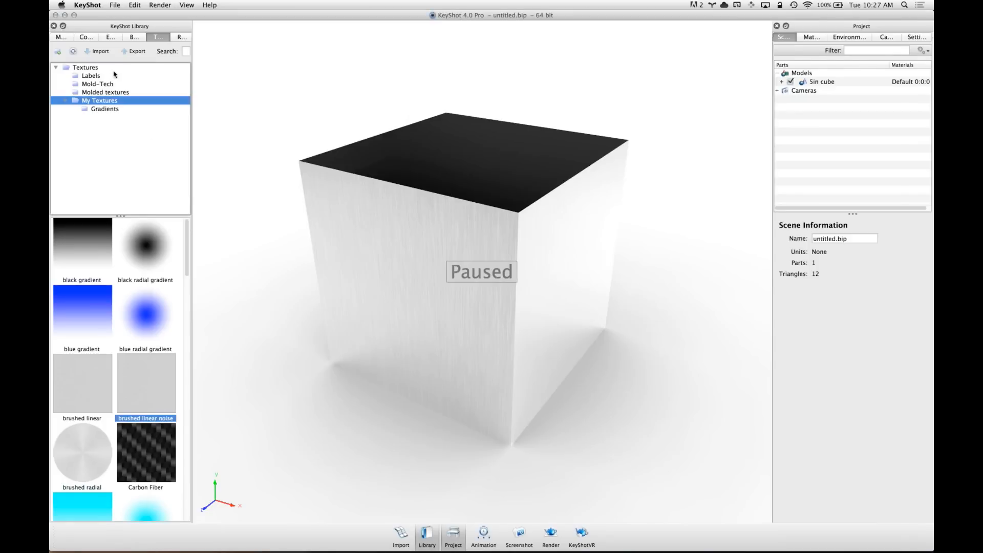
click(113, 68)
drag(187, 226, 186, 460)
click(183, 52)
text(ca)
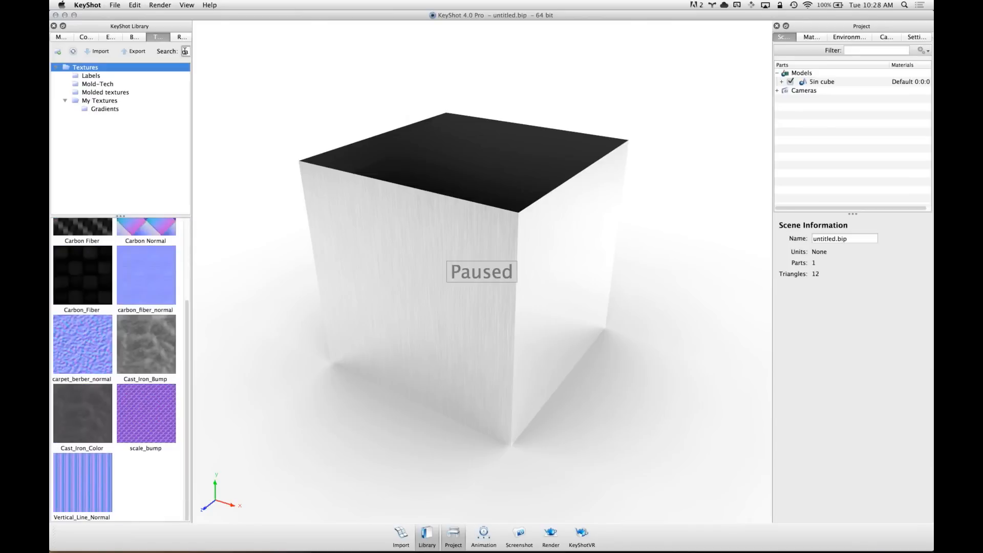
View the library's Carbon_Fiber texture as an enlarged image in Preview, and quit Preview
click(91, 264)
scroll(160, 353, up, 3)
scroll(153, 356, down, 1)
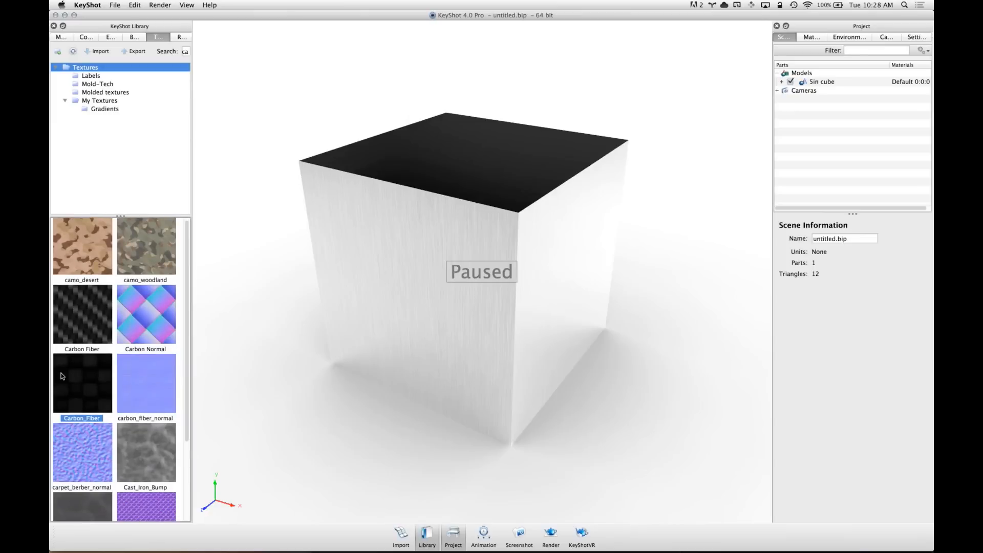
double_click(80, 376)
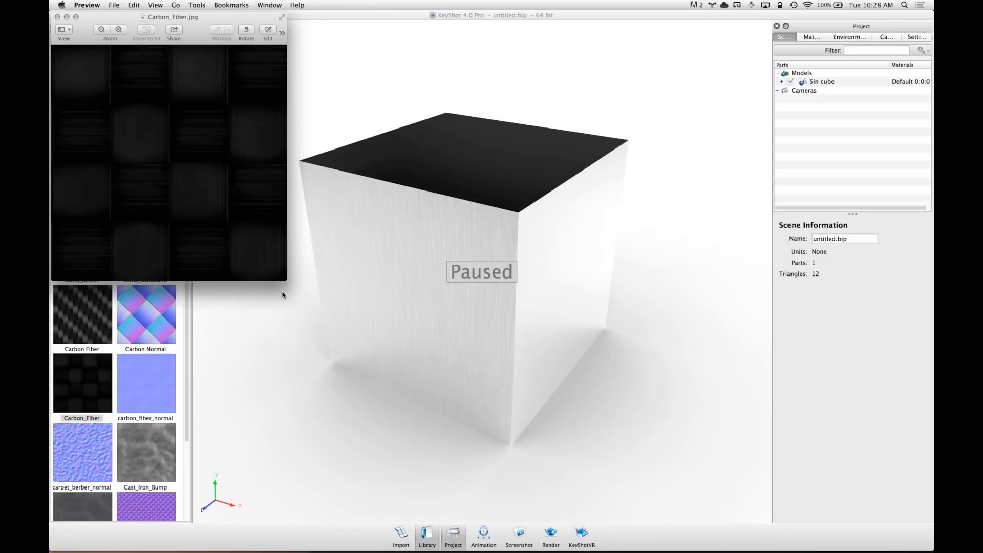
drag(286, 280, 577, 433)
key(super+q)
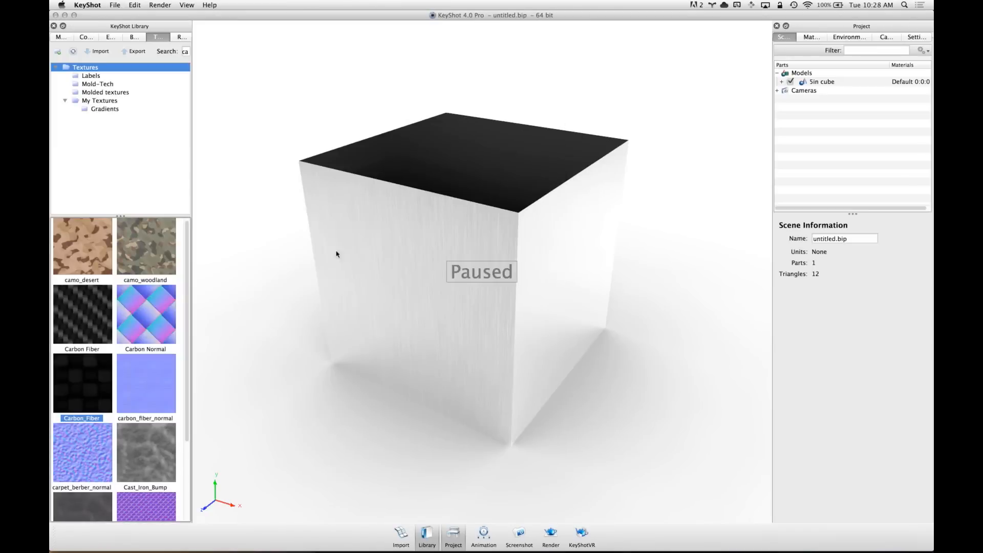
Switch to Photoshop, hide the light vertical group and briefly isolate one rectangle of the dark horizontal group
key(super+Tab)
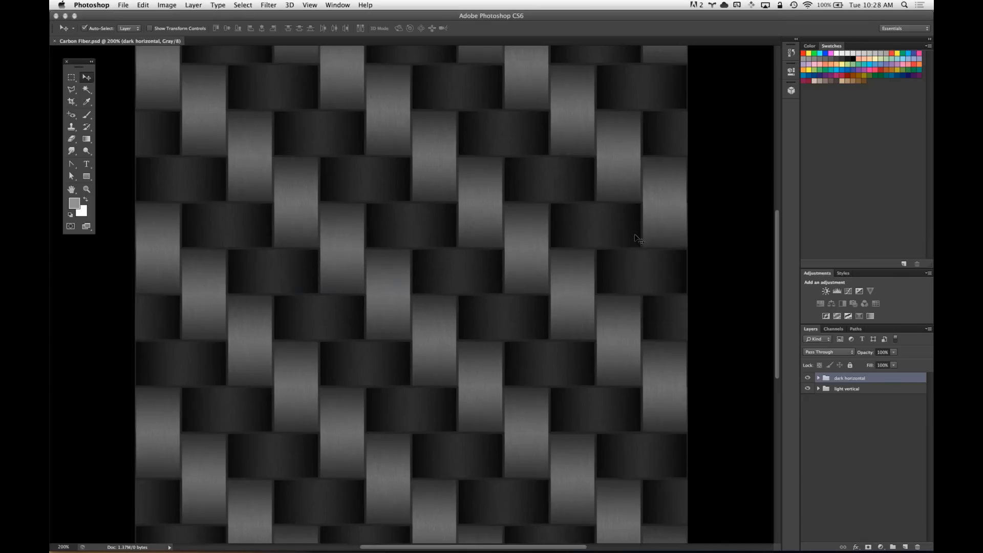
key(super+minus)
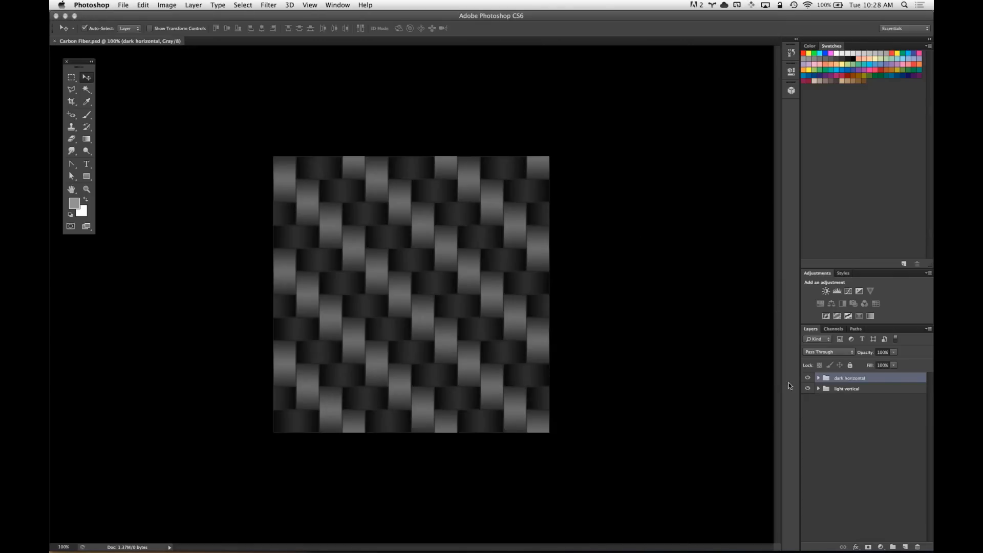
click(807, 389)
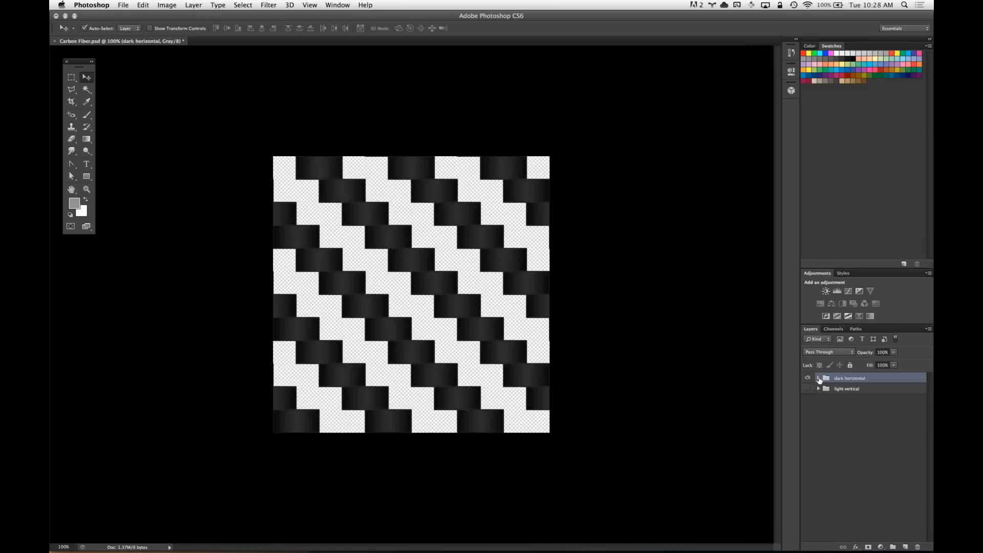
click(819, 378)
click(440, 192)
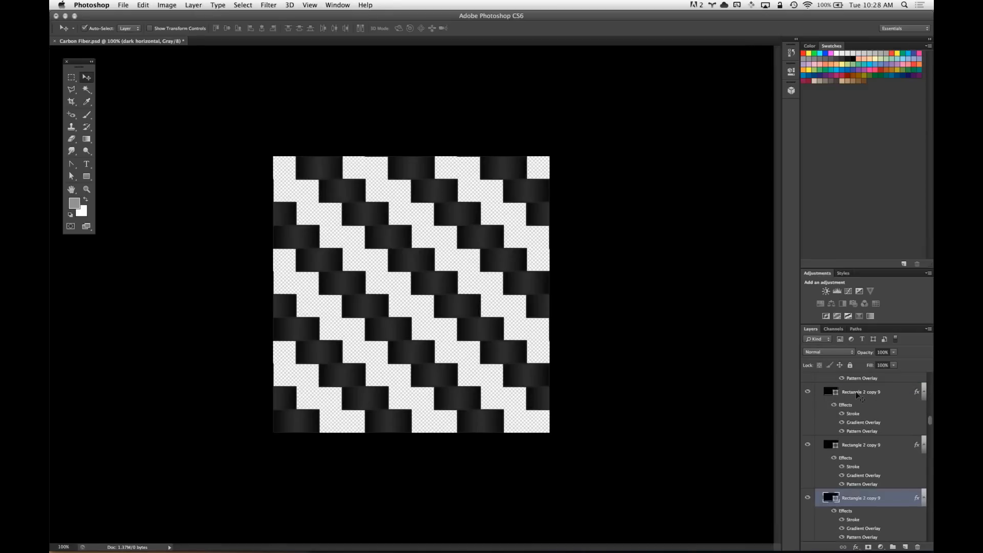
alt+click(808, 498)
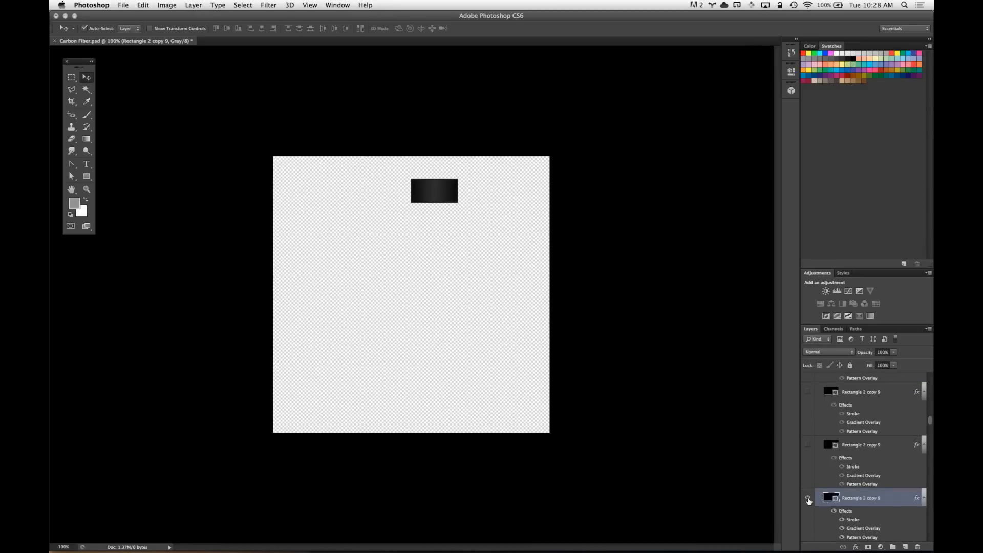
alt+click(808, 501)
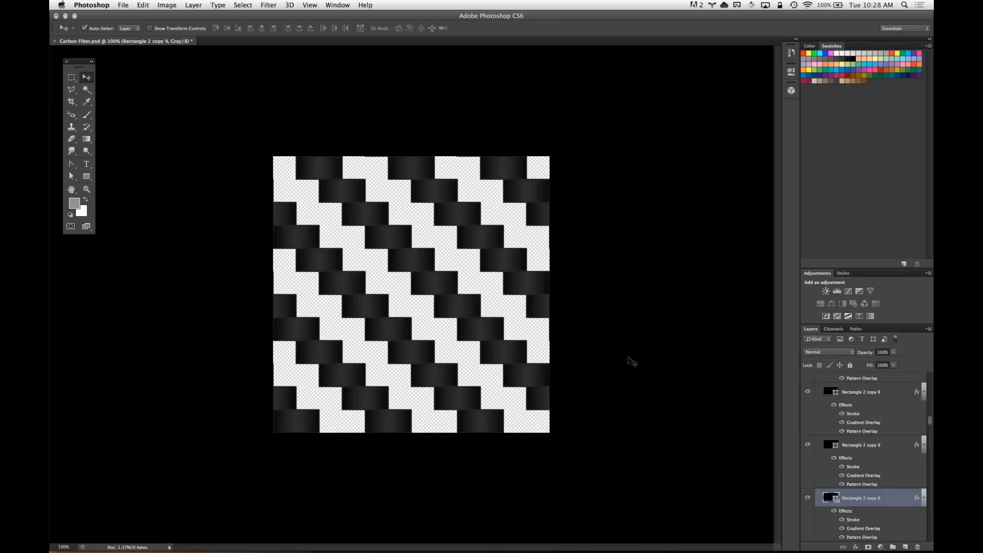
Collapse the dark horizontal group and show the light vertical group again, viewing the weave at 200%
scroll(885, 392, up, 5)
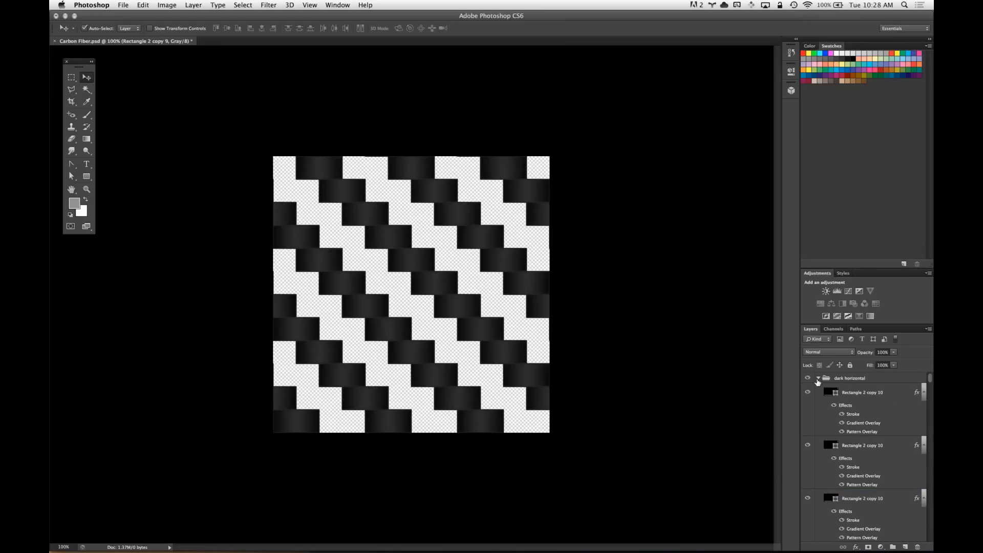
click(817, 379)
key(super+semicolon)
key(super+plus)
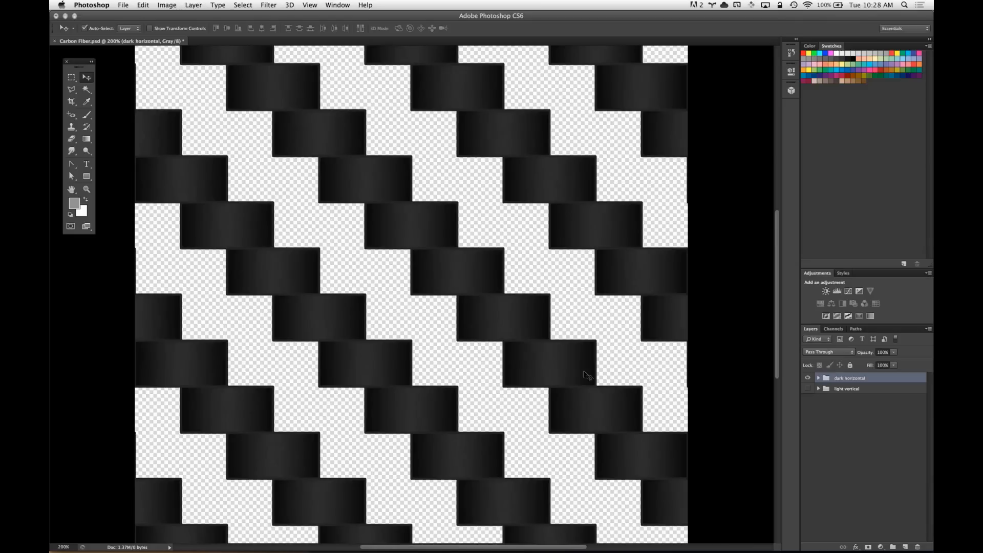
click(808, 389)
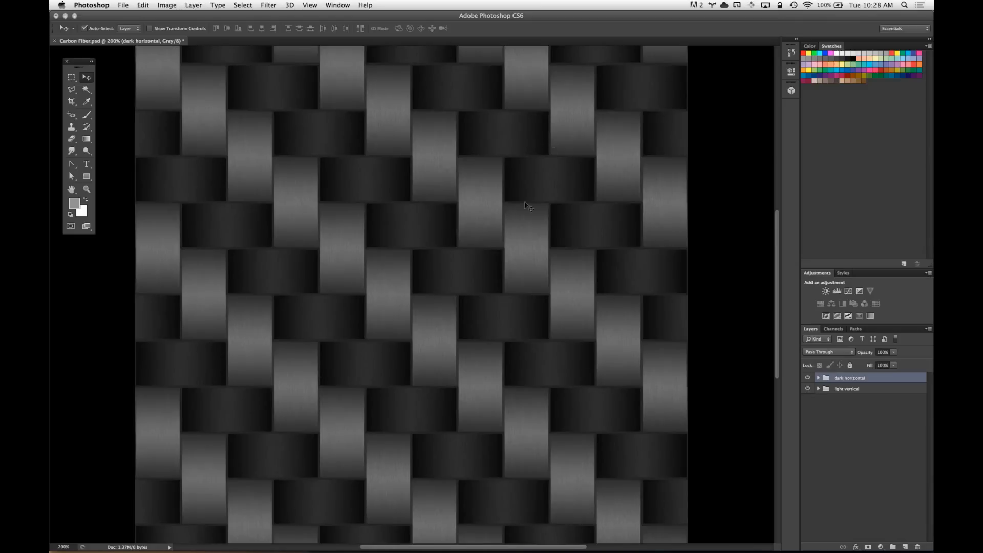
Examine the Pattern Overlay and Gradient Overlay settings in the layer style of one light vertical rectangle
click(509, 275)
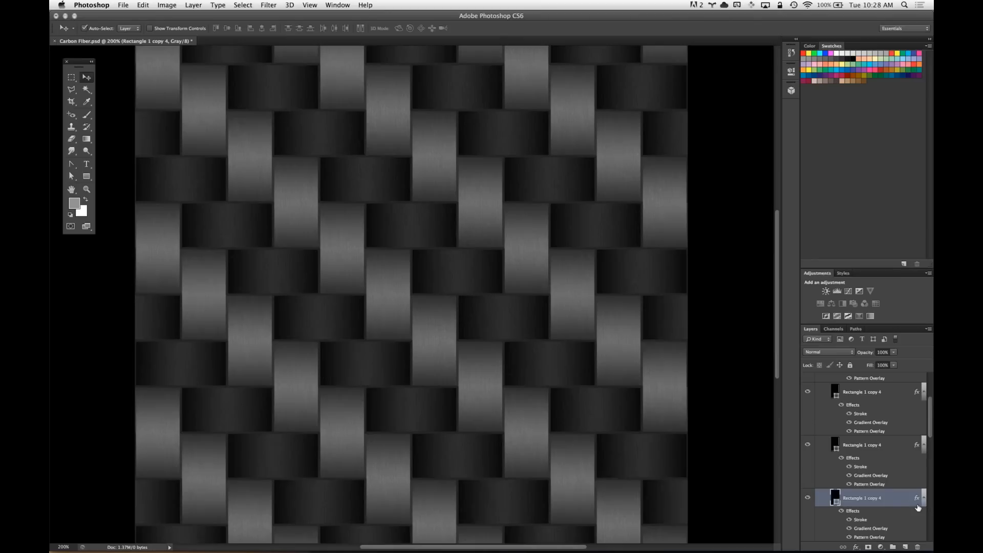
right_click(895, 501)
click(532, 236)
right_click(898, 505)
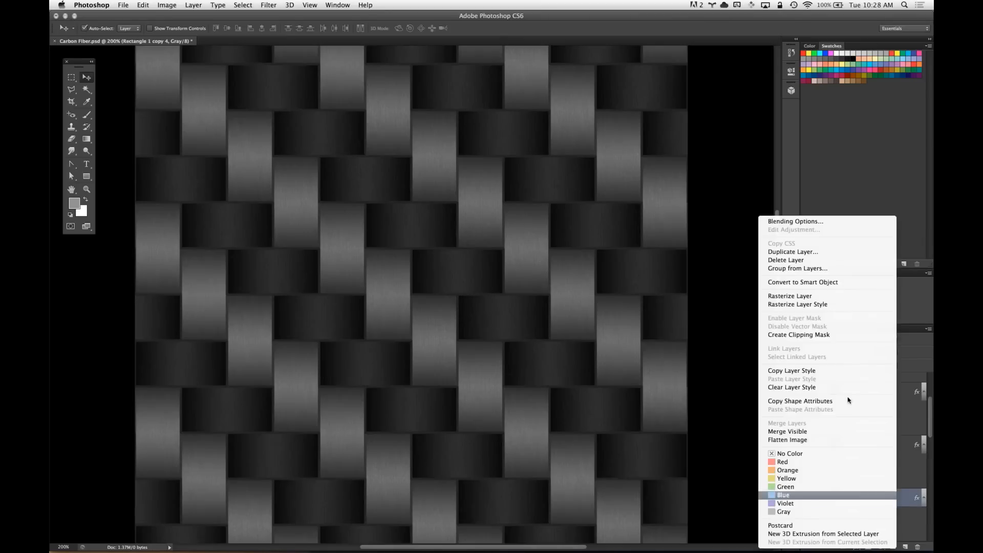
click(852, 222)
drag(694, 27, 765, 162)
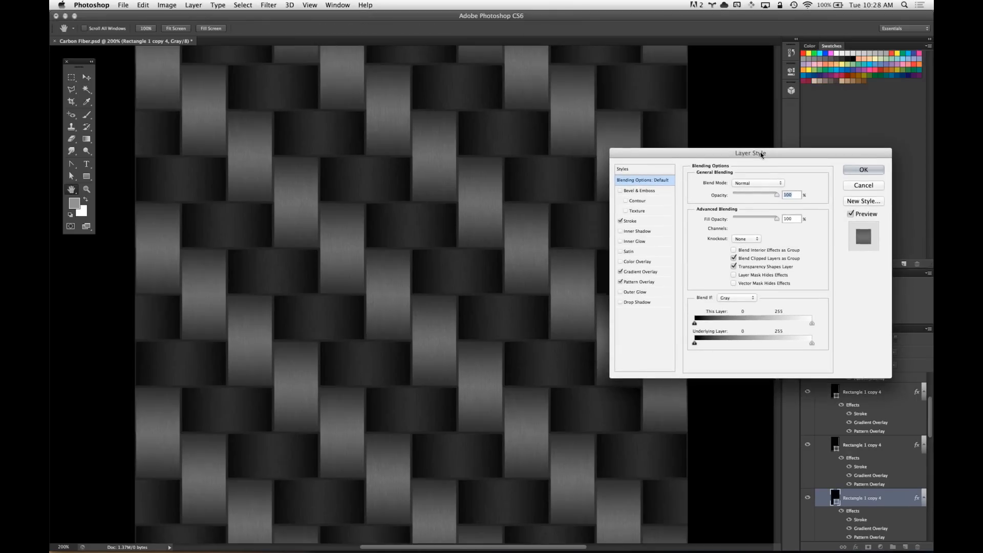
click(641, 283)
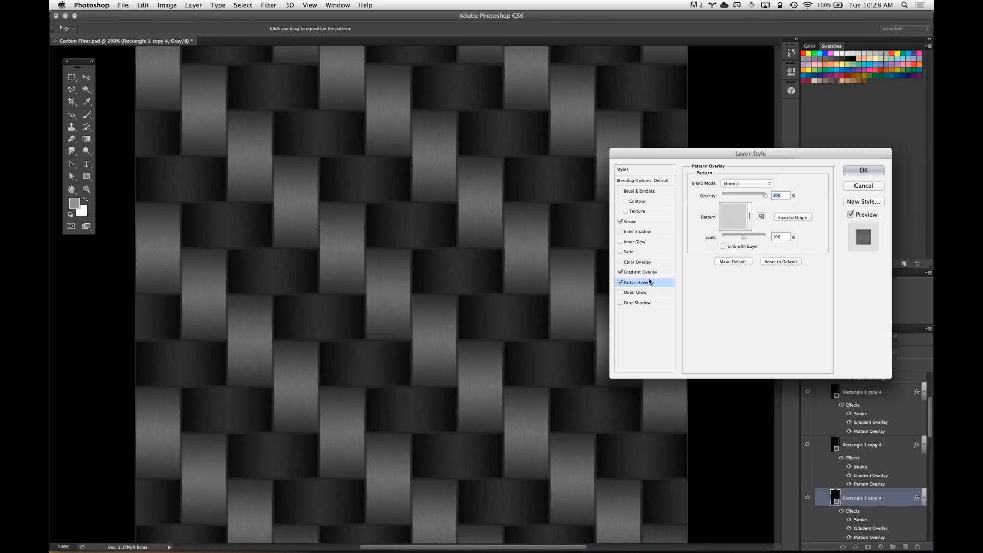
click(650, 274)
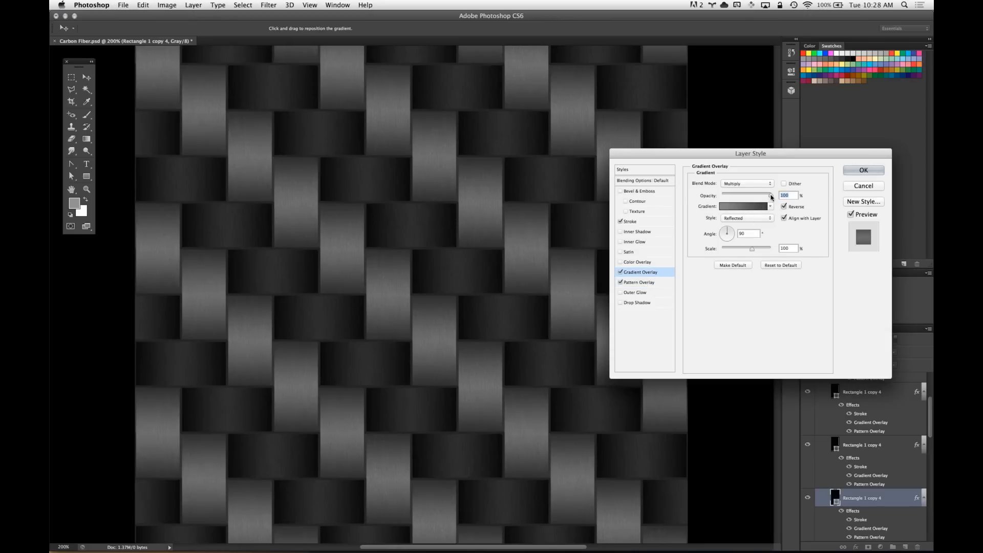
drag(755, 196, 785, 197)
key(Return)
Inspect the weave tile's edges in full-screen mode, select its upper-left light rectangle and examine the brushed detail up close
key(super+minus)
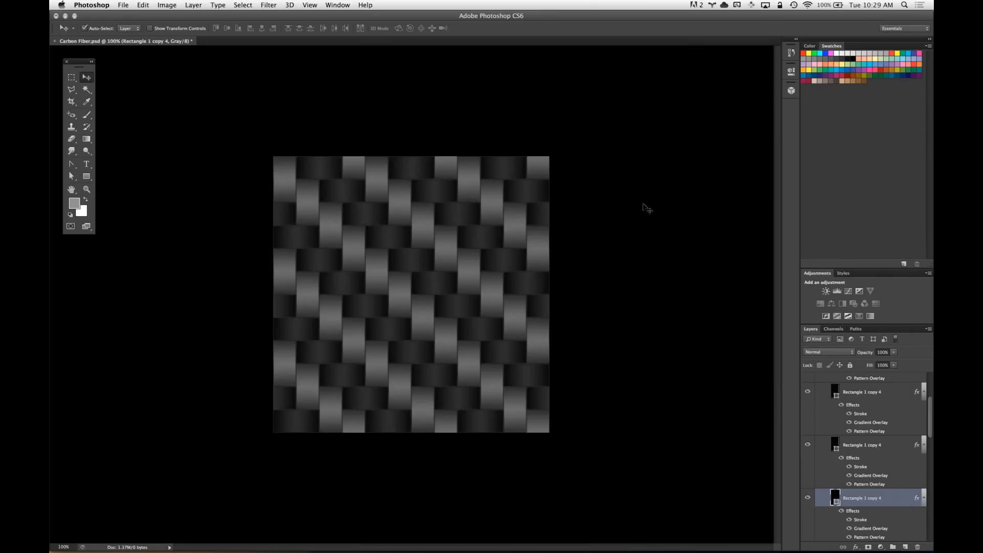
key(f)
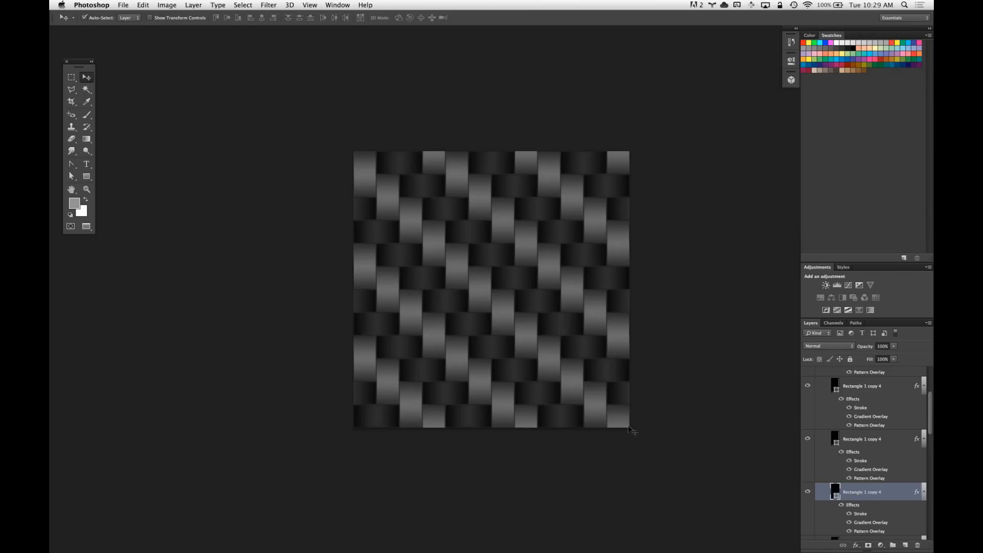
click(364, 173)
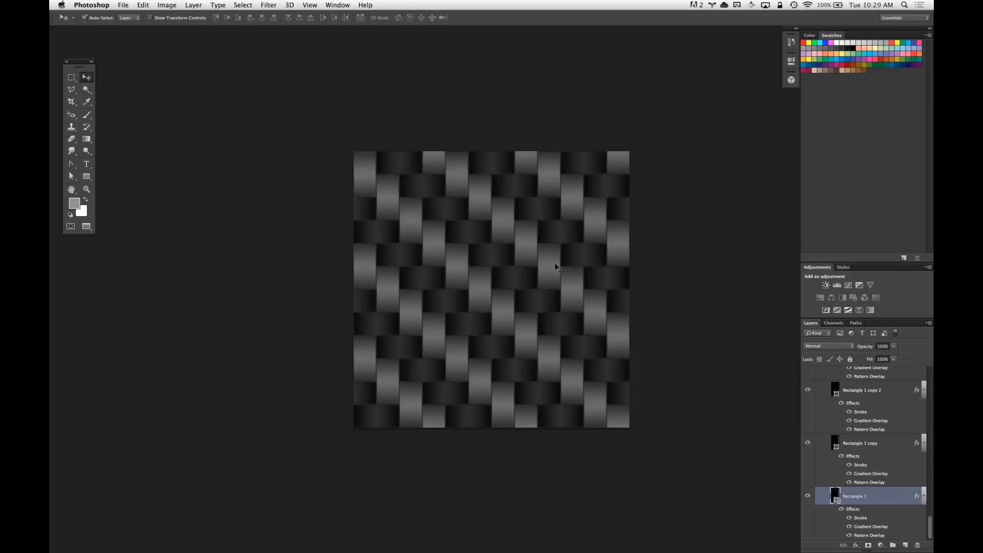
key(super+plus)
key(super+plus)
key(super+plus)
key(super+plus)
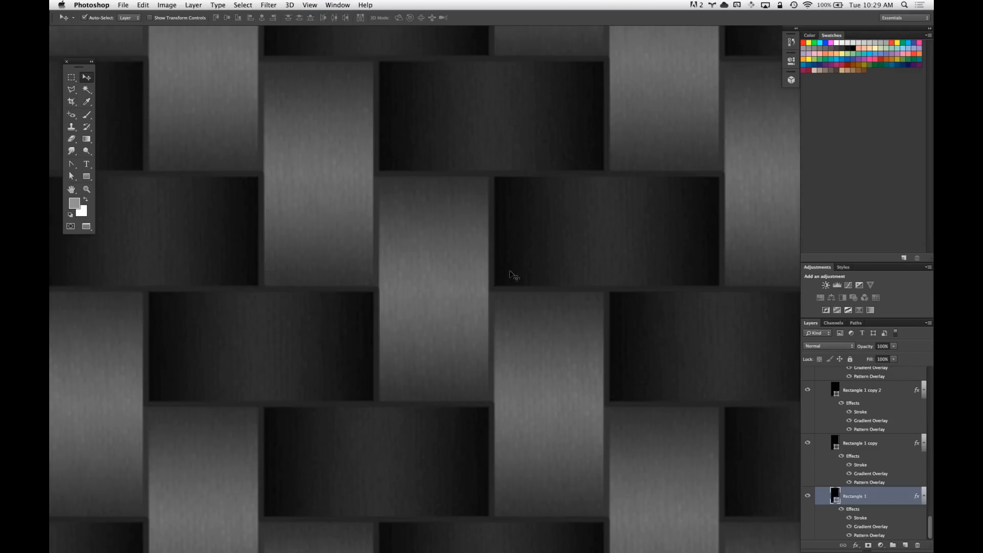
Switch to KeyShot and remove the brushed linear noise.png color texture from the cube's material
key(super+Tab)
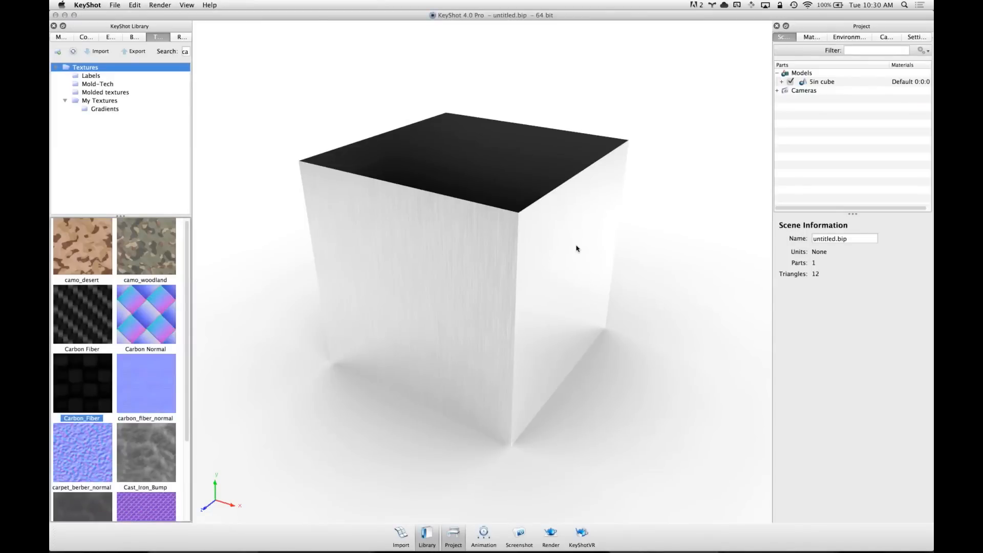
double_click(543, 242)
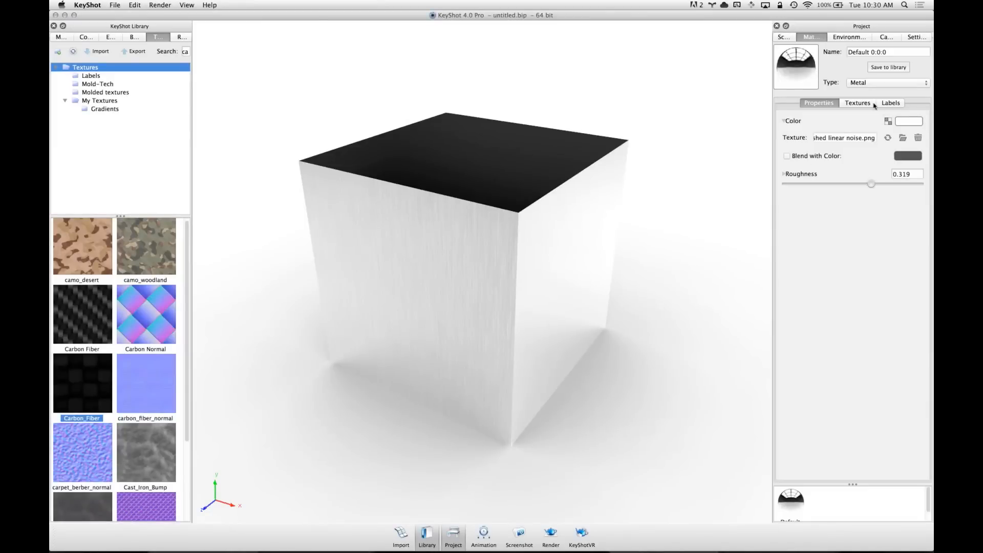
click(856, 104)
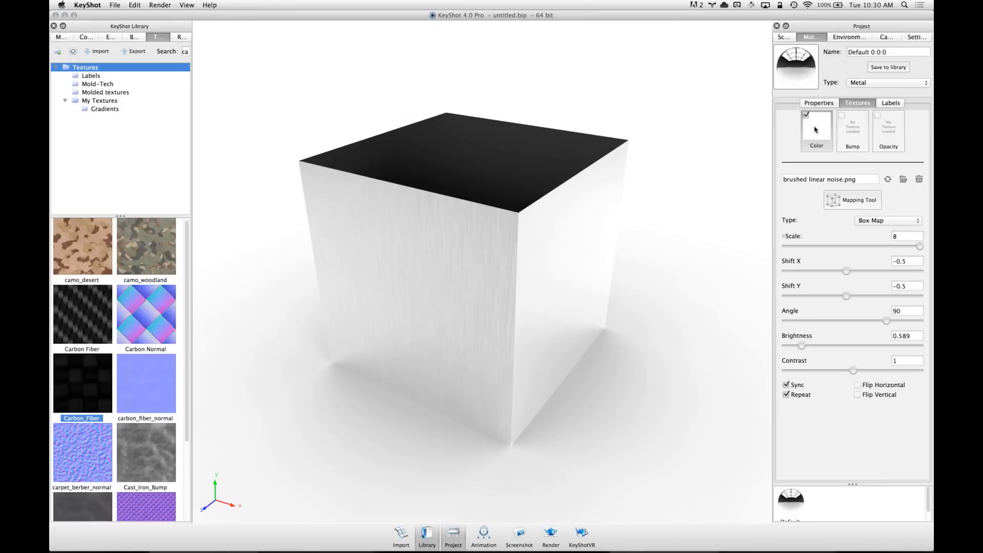
click(919, 180)
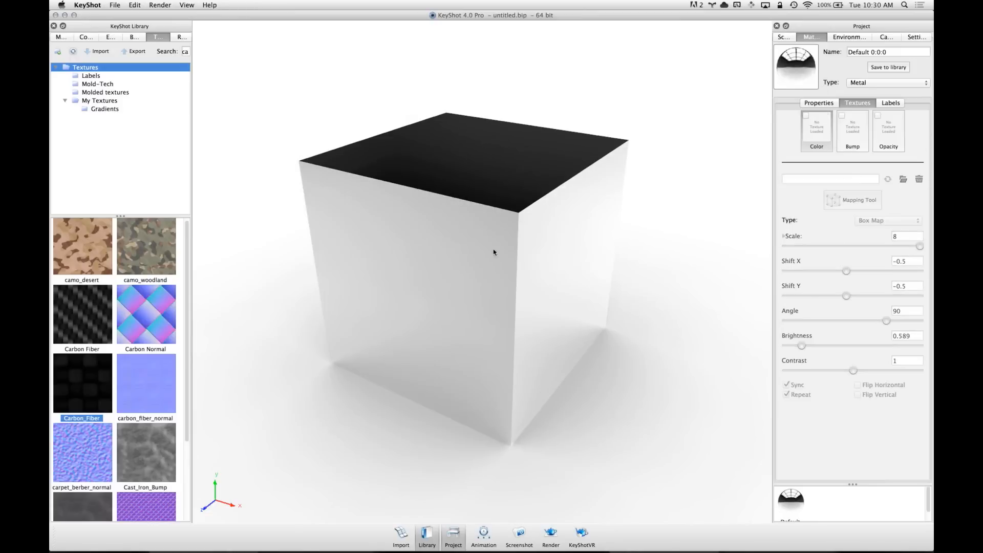
Change the cube's material type to Plastic with a black diffuse color and a white specular color
mouse_move(456, 282)
mouse_down()
mouse_move(443, 353)
mouse_move(448, 283)
mouse_up()
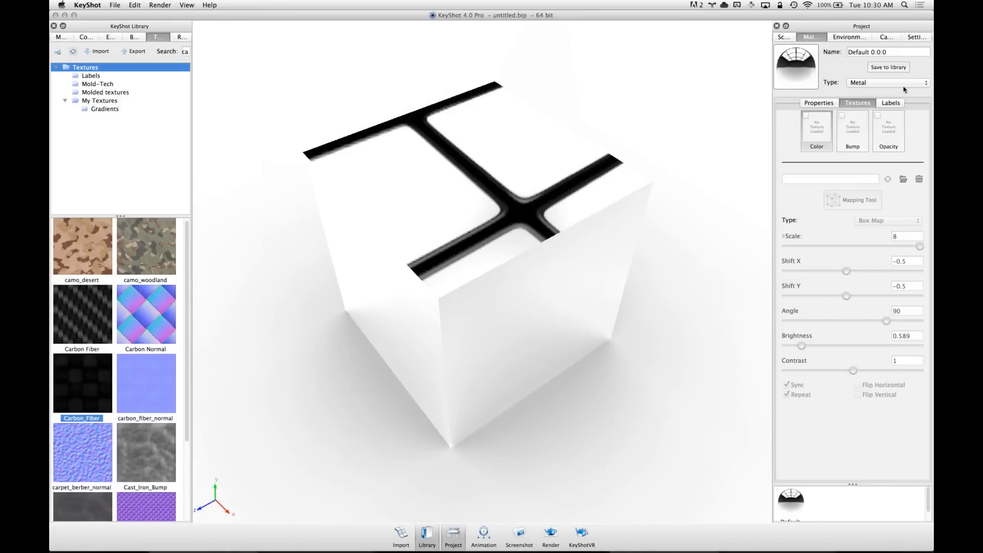
click(899, 87)
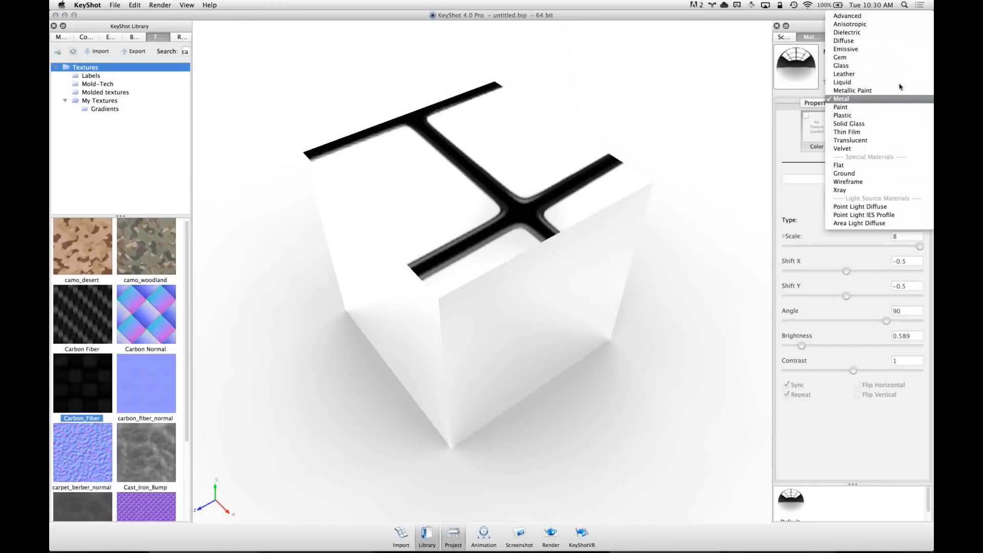
click(863, 117)
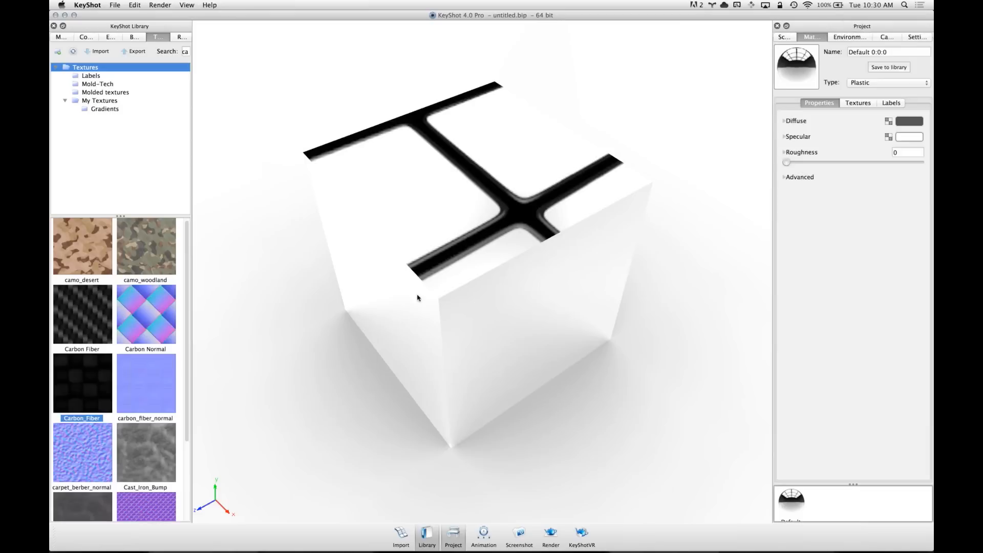
click(906, 121)
click(843, 73)
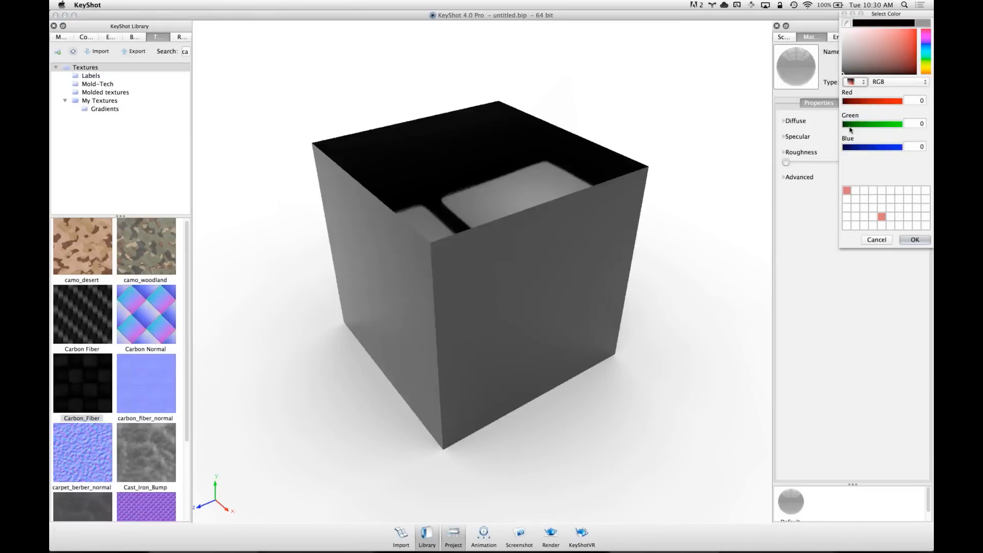
click(915, 240)
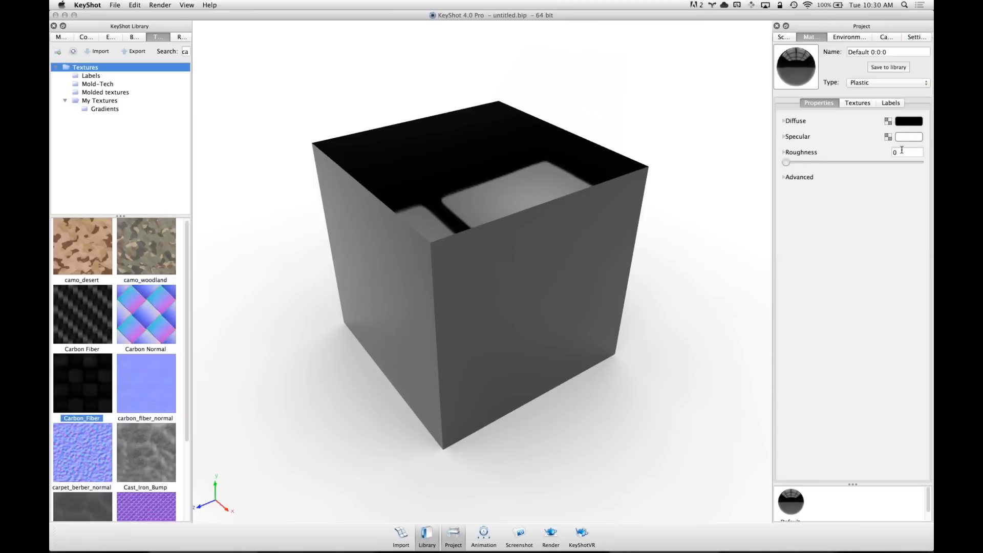
click(906, 138)
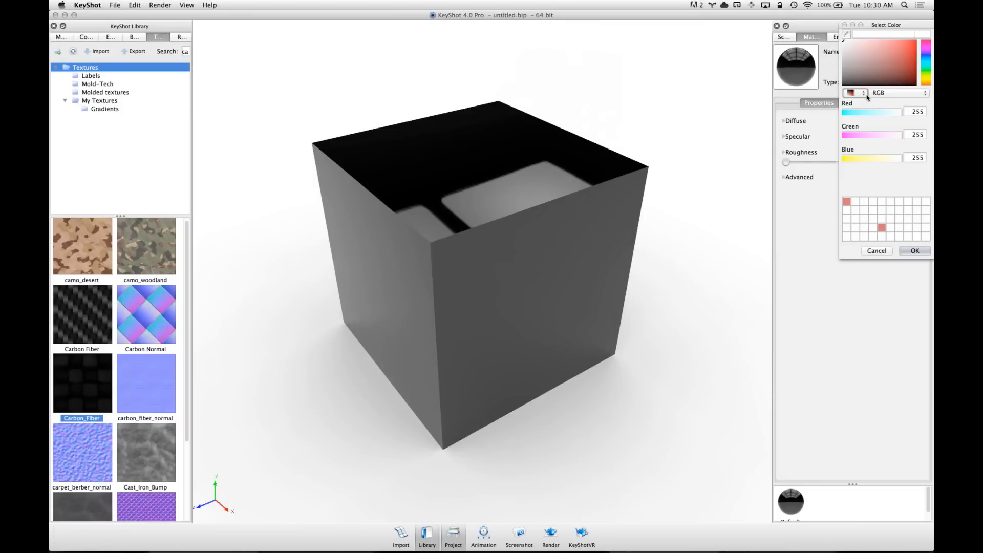
click(915, 251)
Select the Carbon Fiber texture from the My Textures folder of the texture library
drag(499, 292, 613, 204)
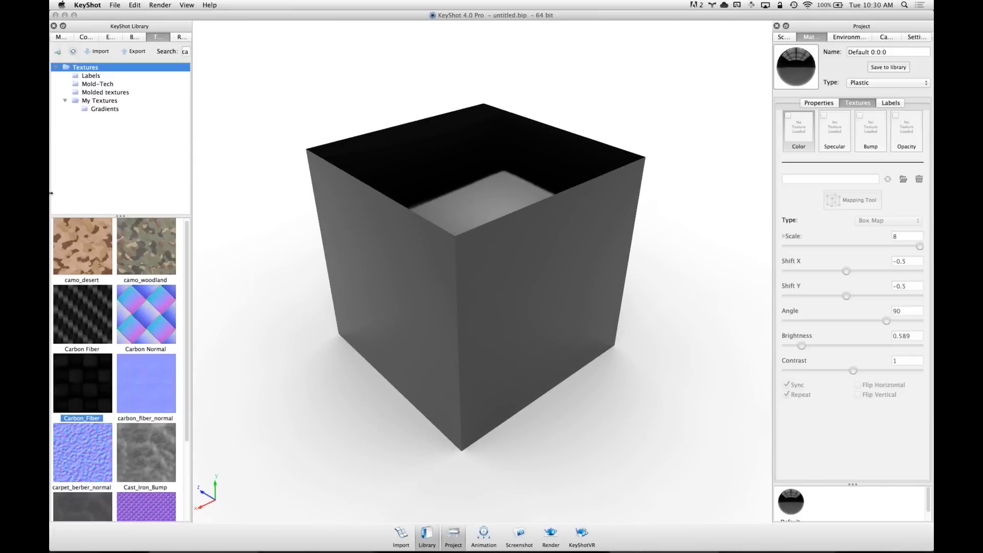
click(105, 101)
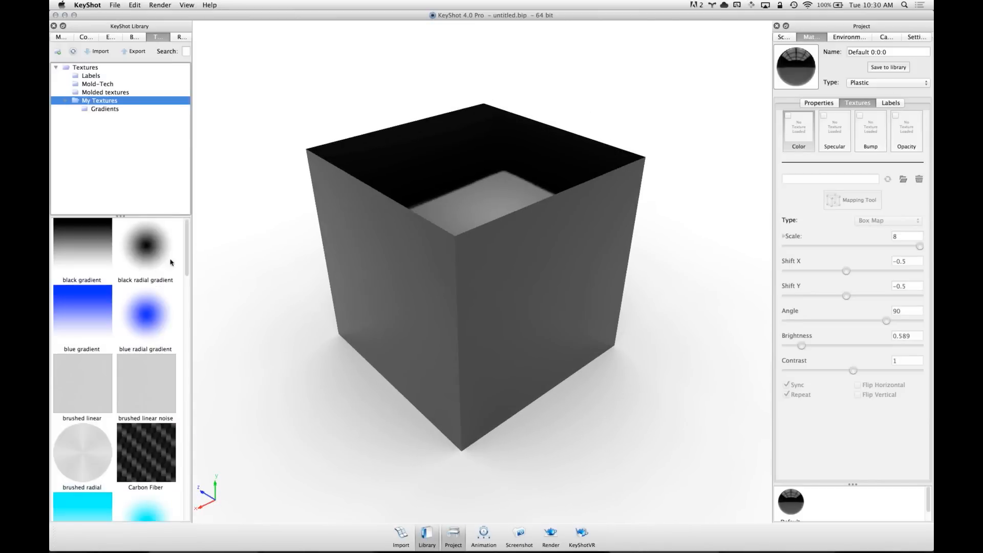
scroll(187, 251, down, 3)
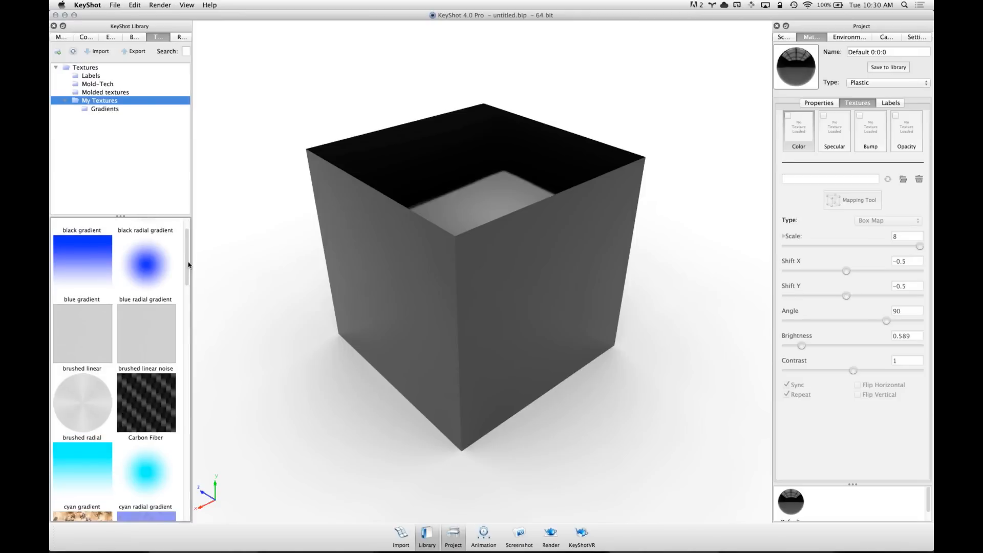
click(144, 392)
Switch to Photoshop to review the source weave artwork and return to KeyShot
key(super+Tab)
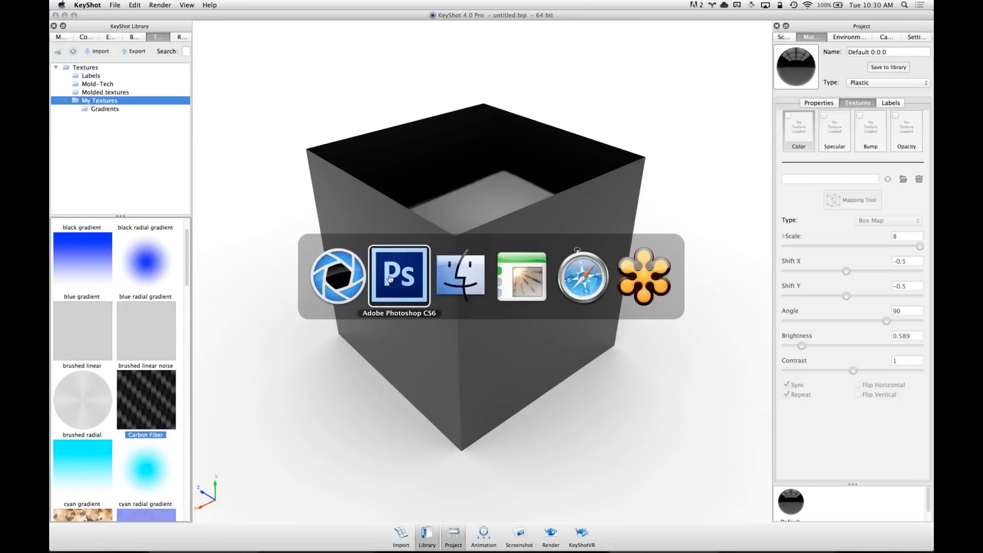
click(390, 279)
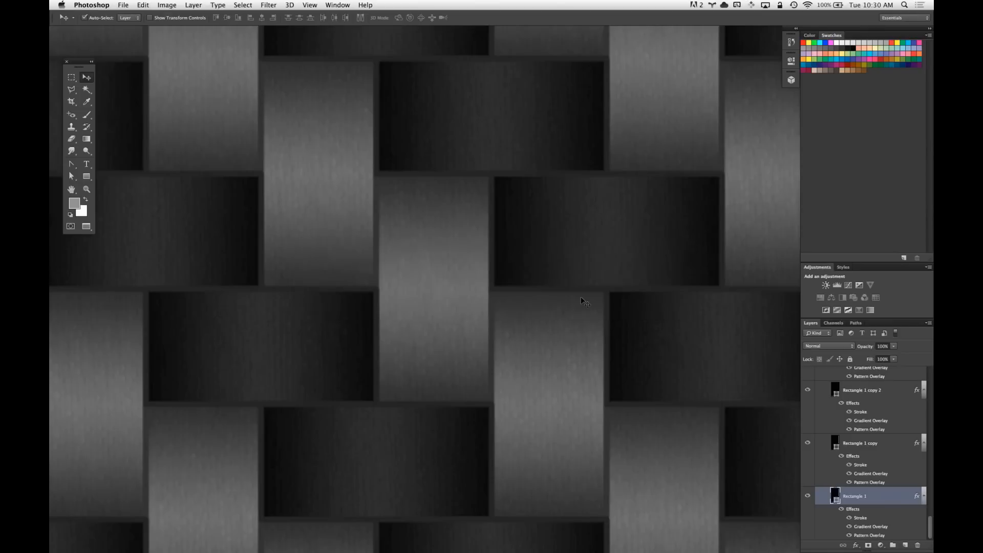
key(super+Tab)
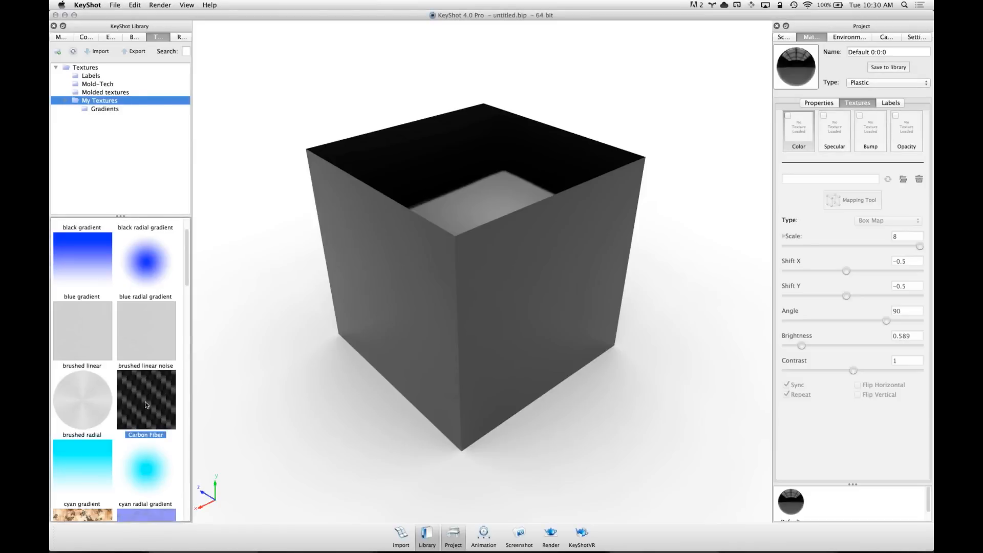
Apply the Carbon Fiber texture to the cube as its color texture and set the texture's scale to 4
drag(131, 404, 467, 217)
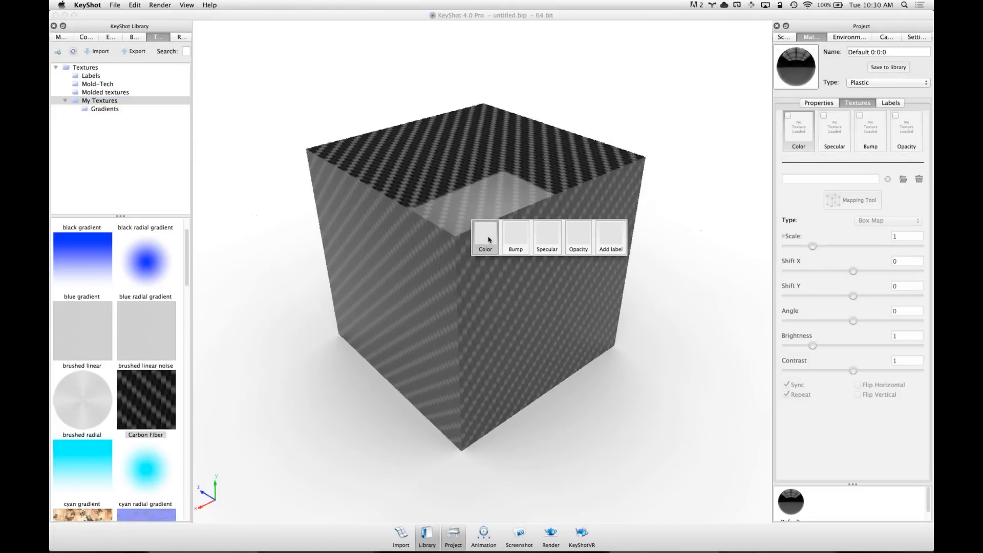
click(482, 237)
drag(545, 201, 573, 195)
scroll(425, 247, up, 5)
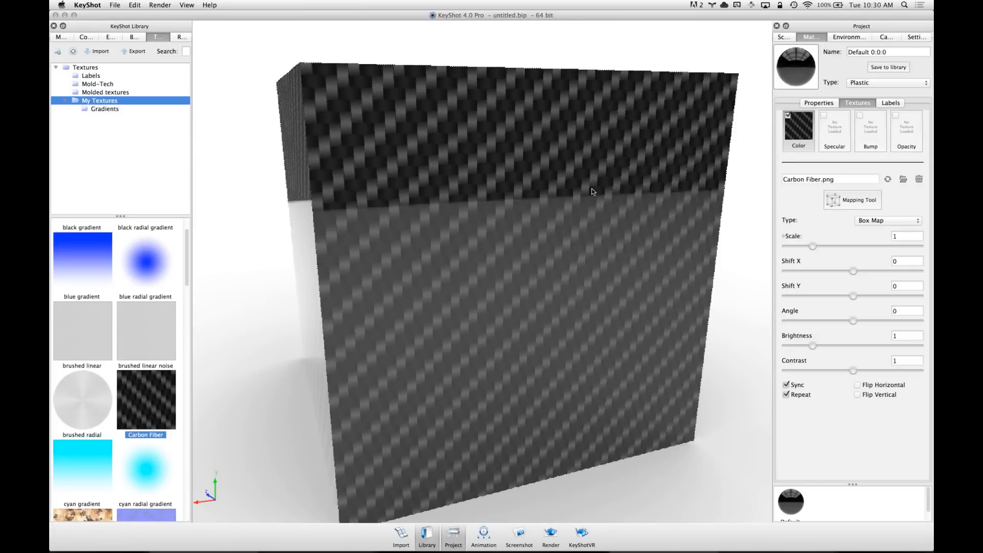
click(906, 236)
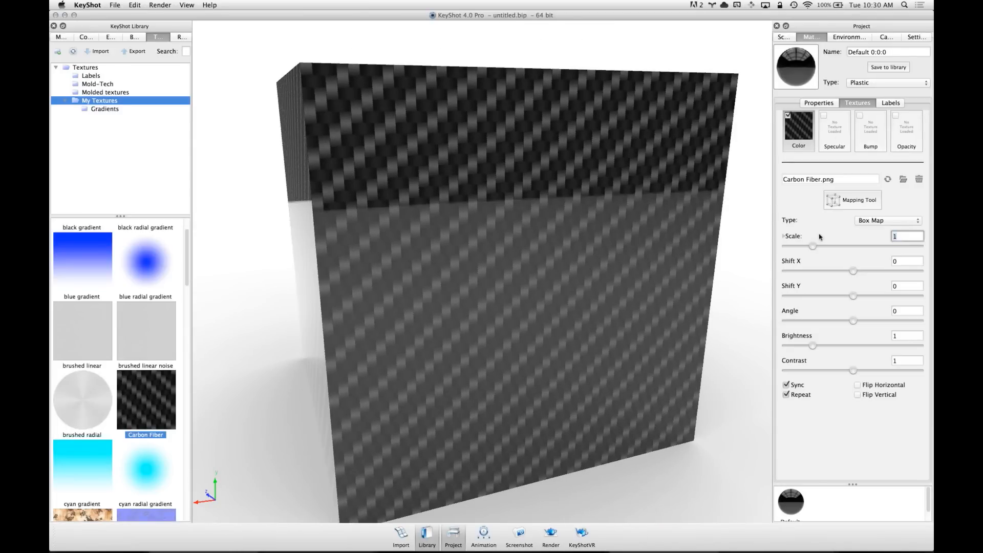
text(4)
key(Tab)
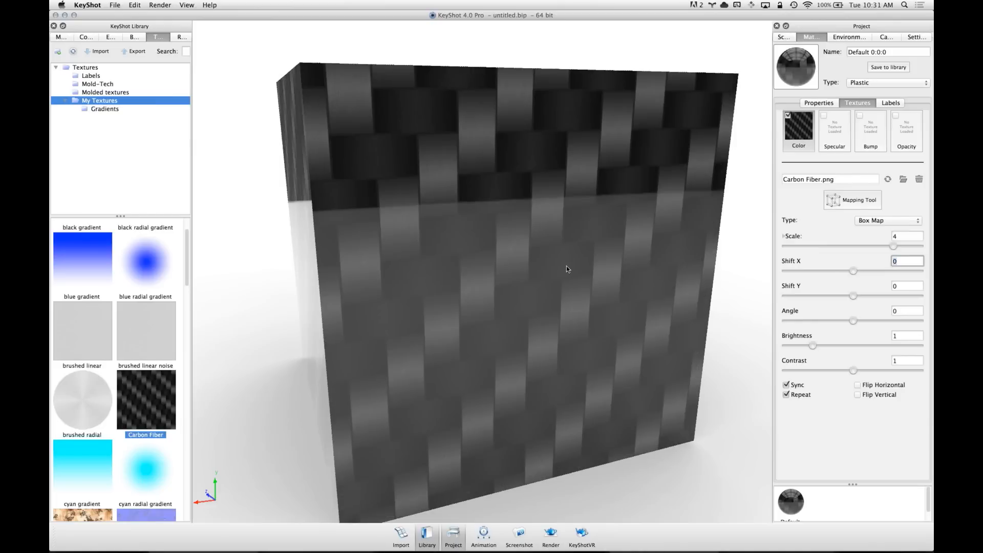
Rotate the cube's Carbon Fiber color texture to an angle of -30
drag(518, 256, 518, 229)
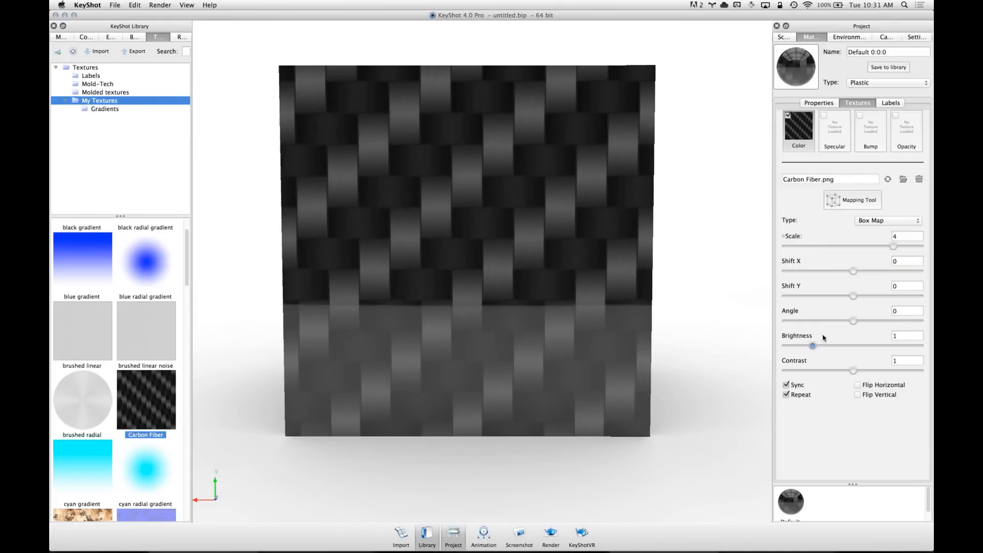
drag(853, 320, 867, 321)
click(894, 313)
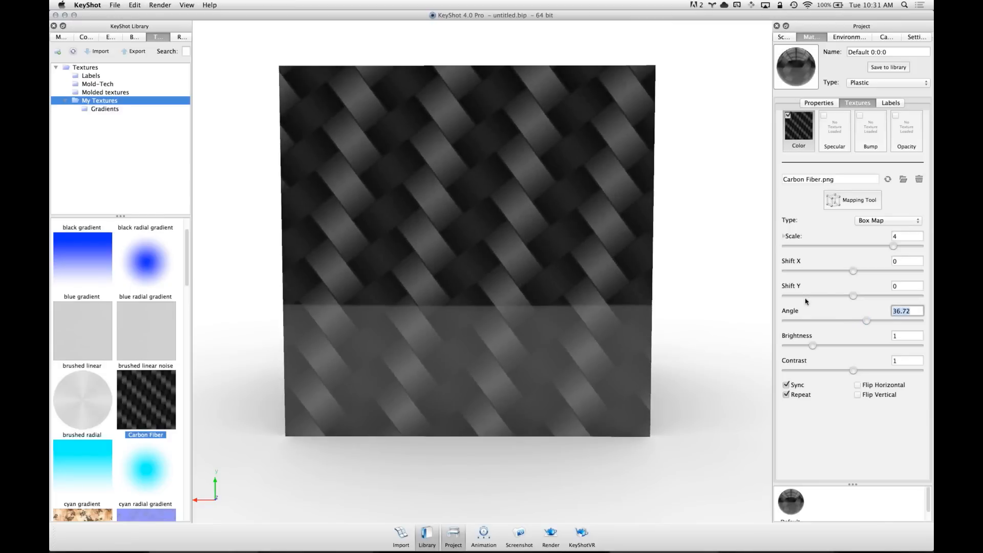
text(-30)
key(Tab)
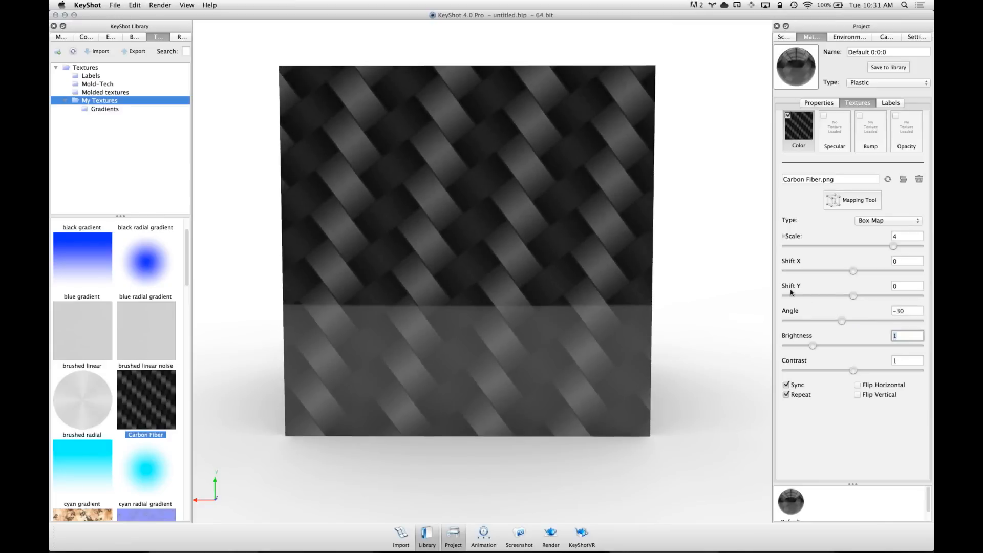
Change the plastic material's specular color to a medium gray
drag(499, 186, 429, 283)
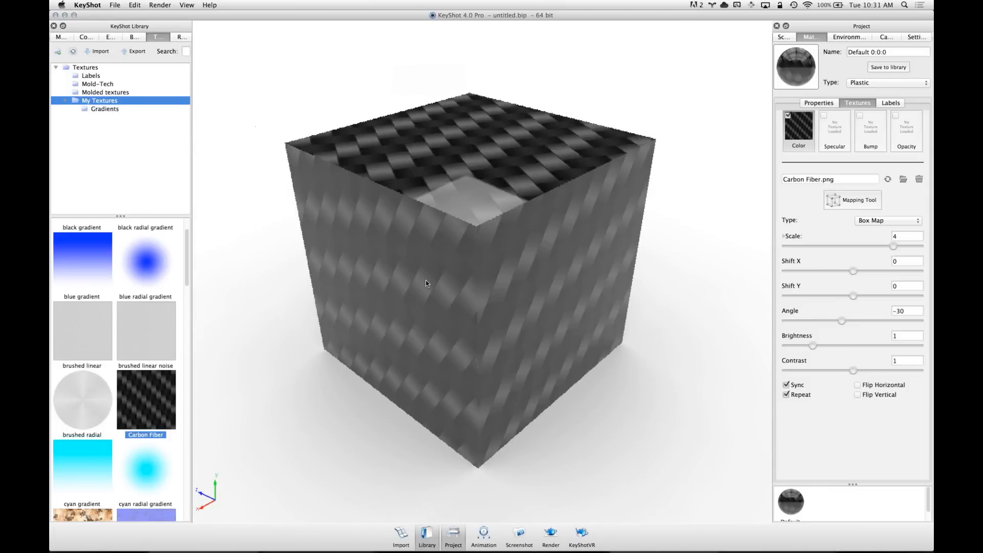
click(821, 103)
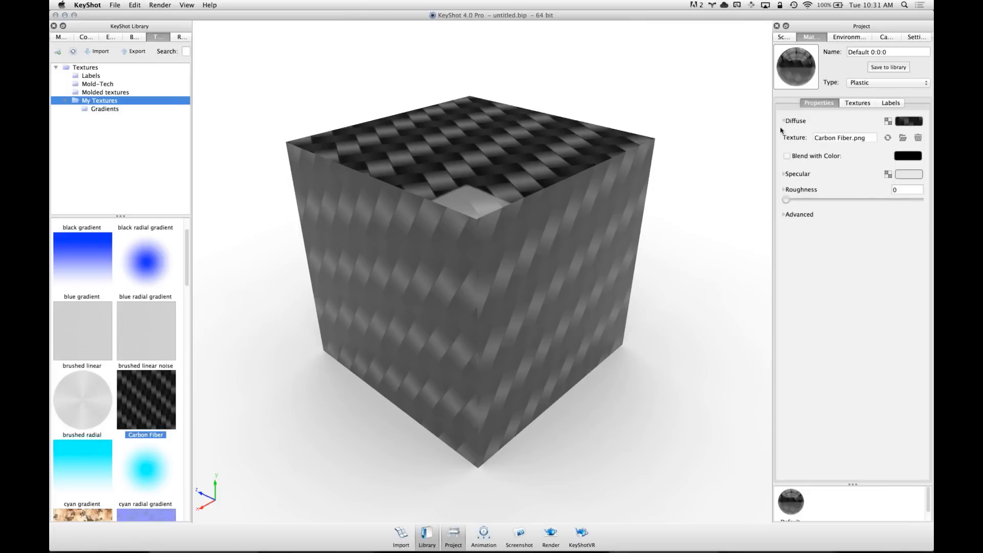
click(911, 174)
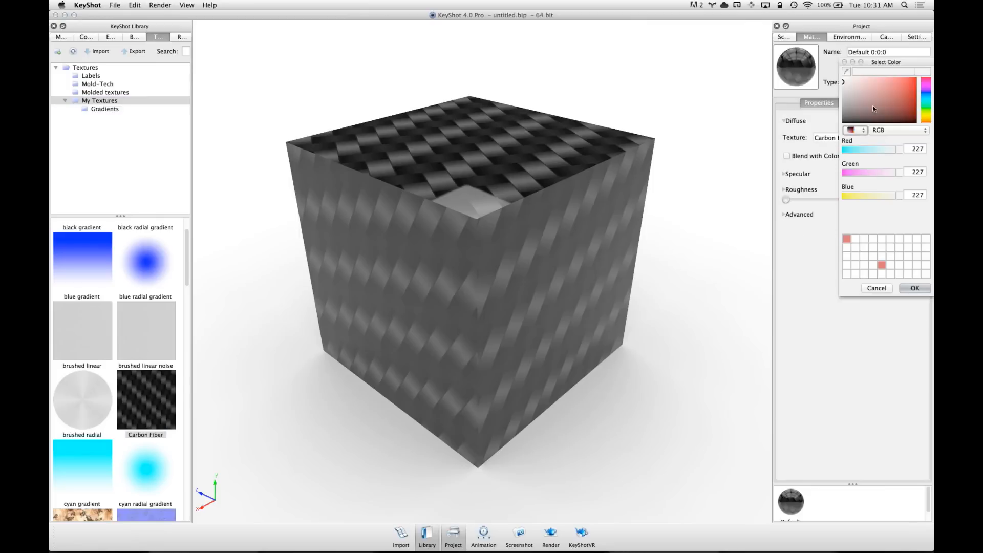
click(843, 104)
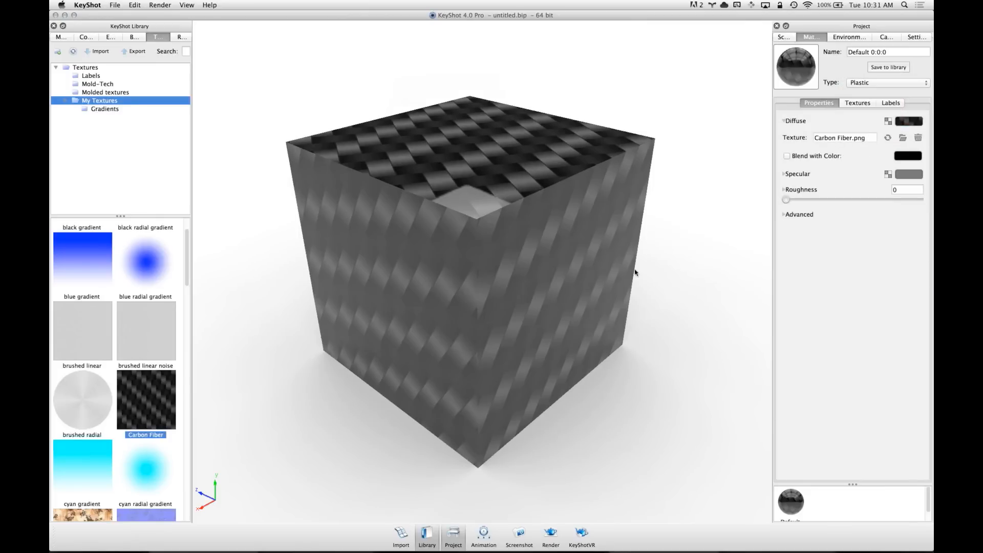
drag(634, 275, 622, 256)
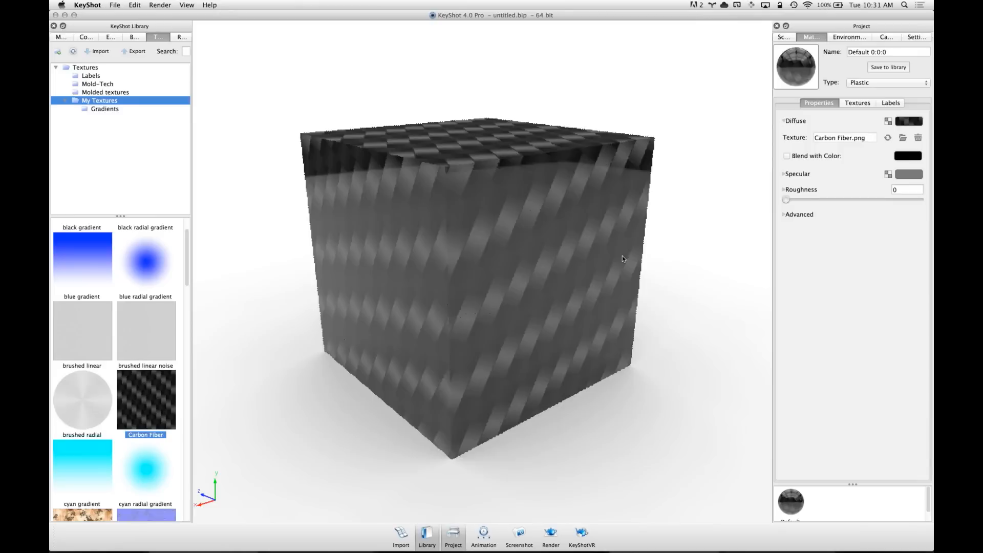
Add the Carbon Fiber texture to the cube's material as a bump map and inspect the relief on the faces
click(863, 103)
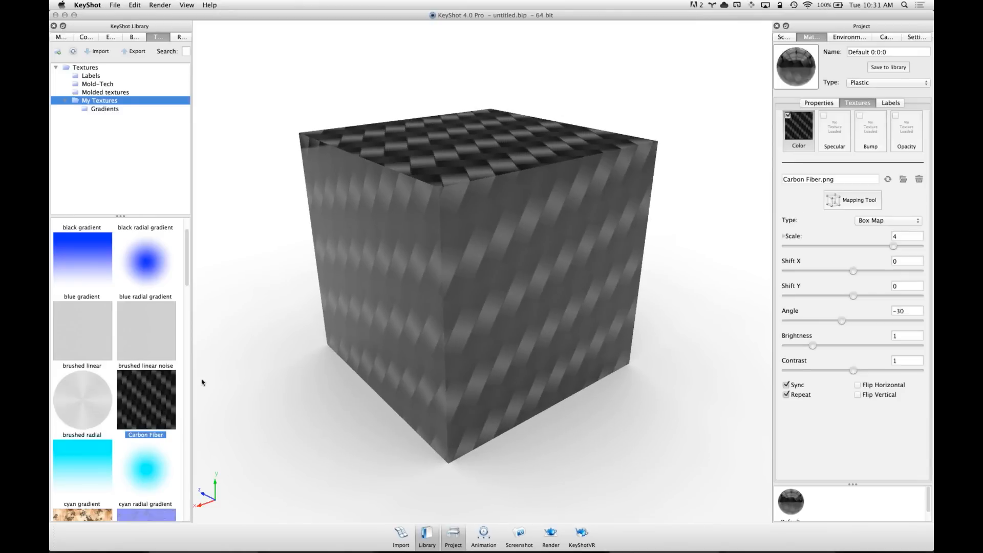
click(155, 398)
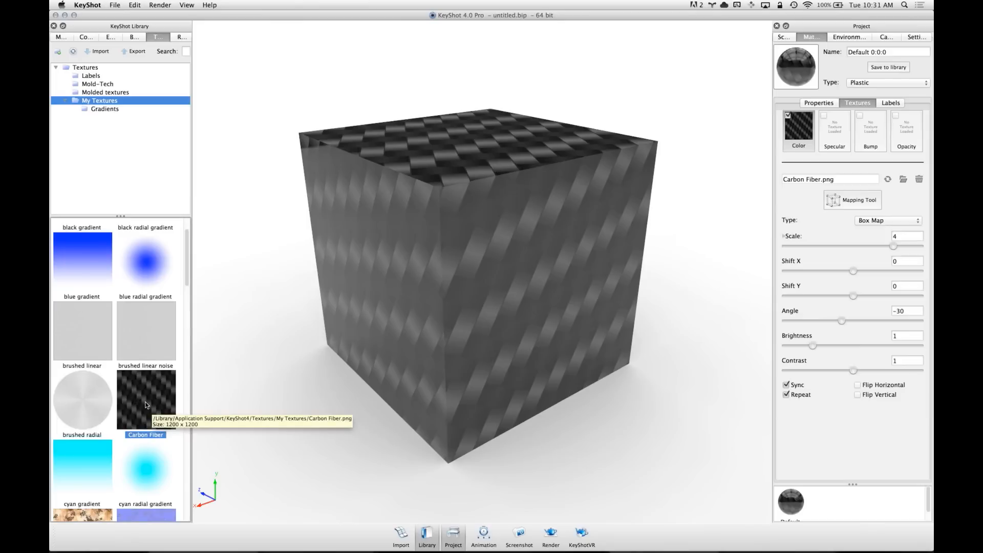
drag(138, 403, 867, 131)
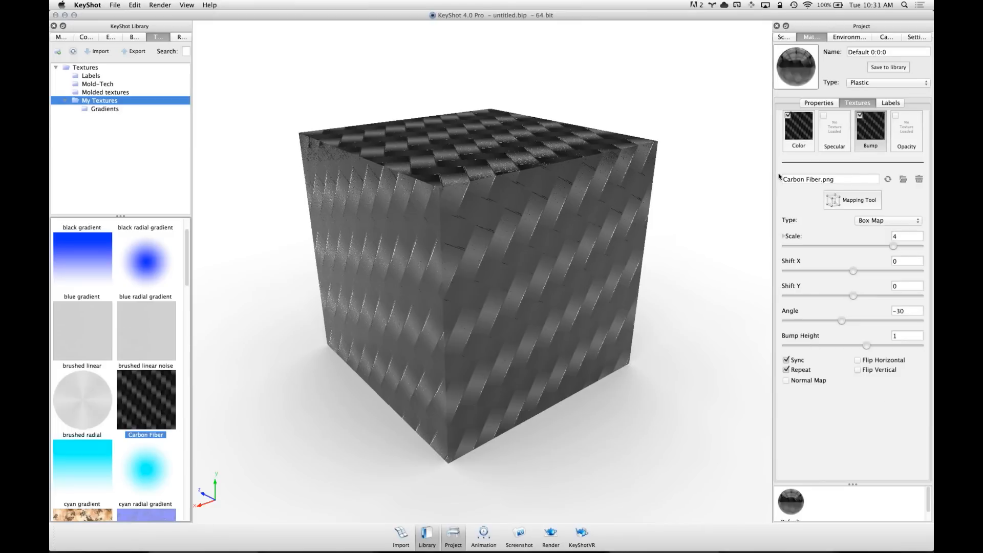
drag(507, 294, 588, 253)
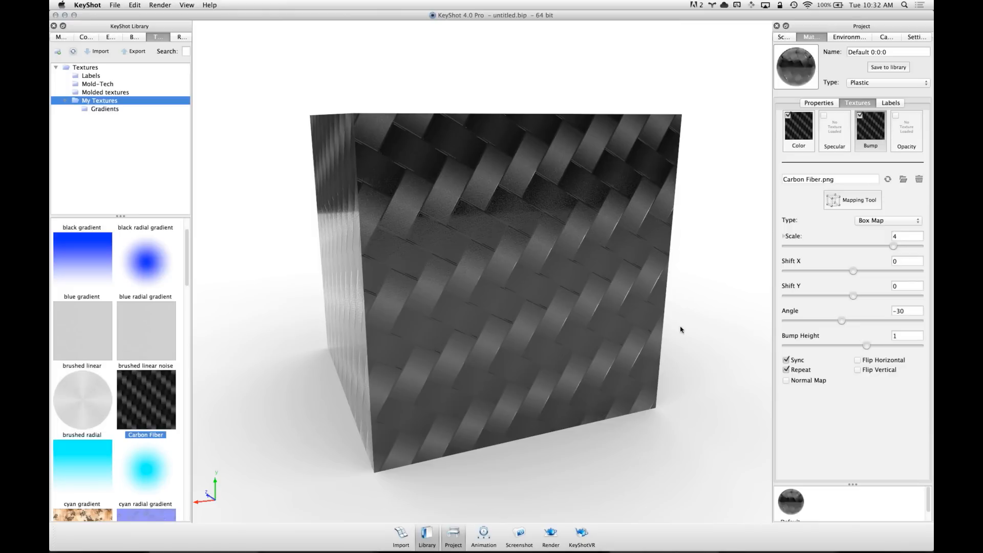
drag(593, 291, 407, 304)
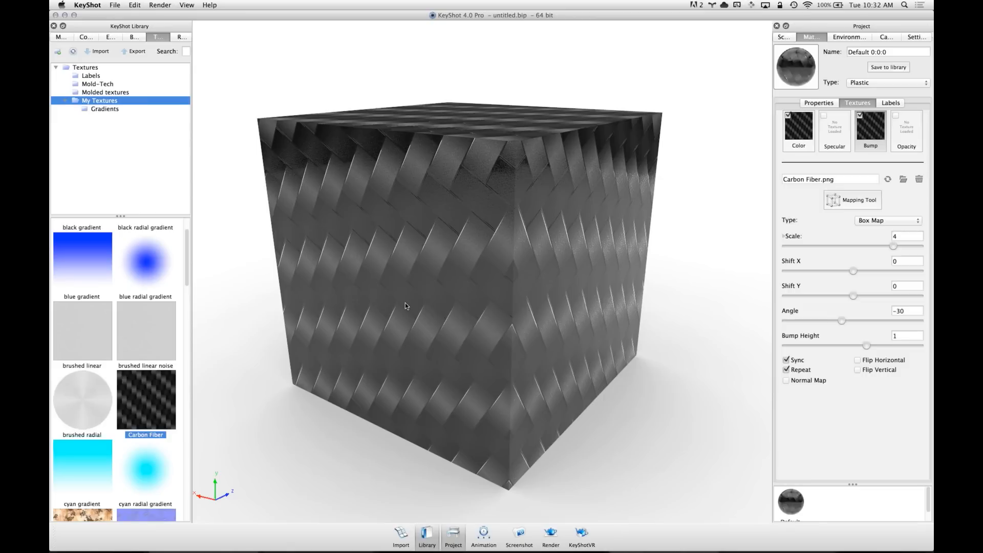
drag(394, 221, 575, 251)
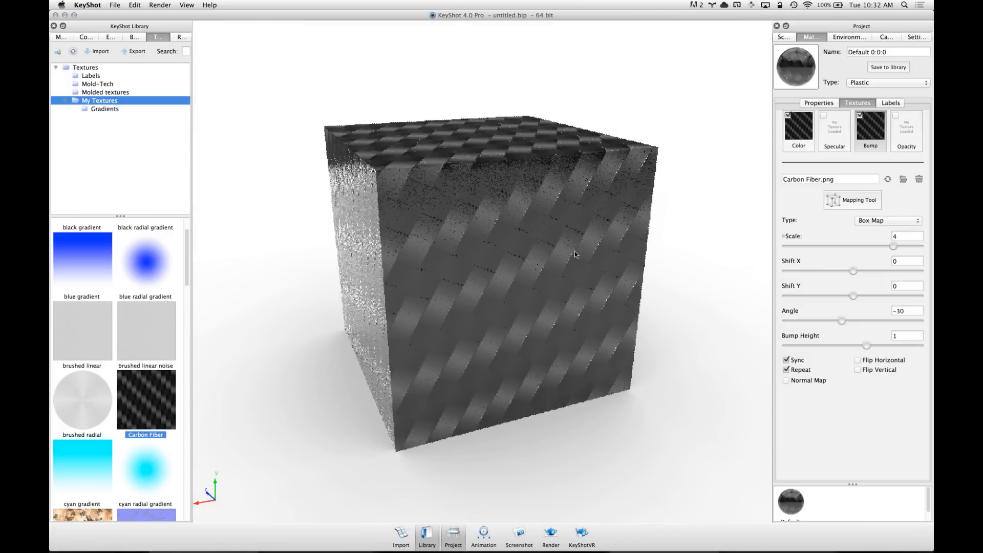
Reposition the box mapping of the Carbon Fiber bump texture on the cube with the Mapping Tool
drag(430, 295, 587, 253)
click(847, 200)
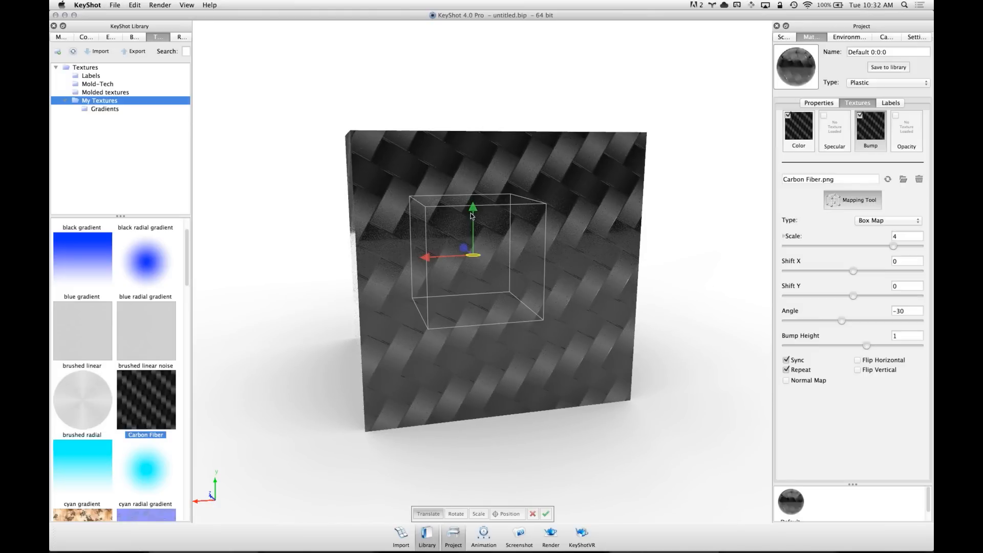
drag(473, 210, 537, 254)
drag(459, 245, 523, 289)
drag(477, 259, 410, 229)
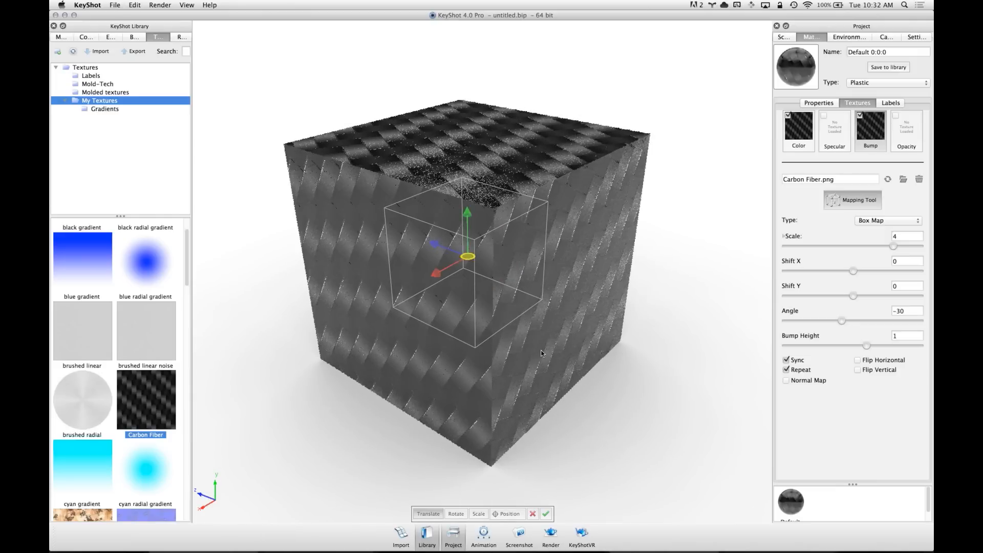
click(546, 515)
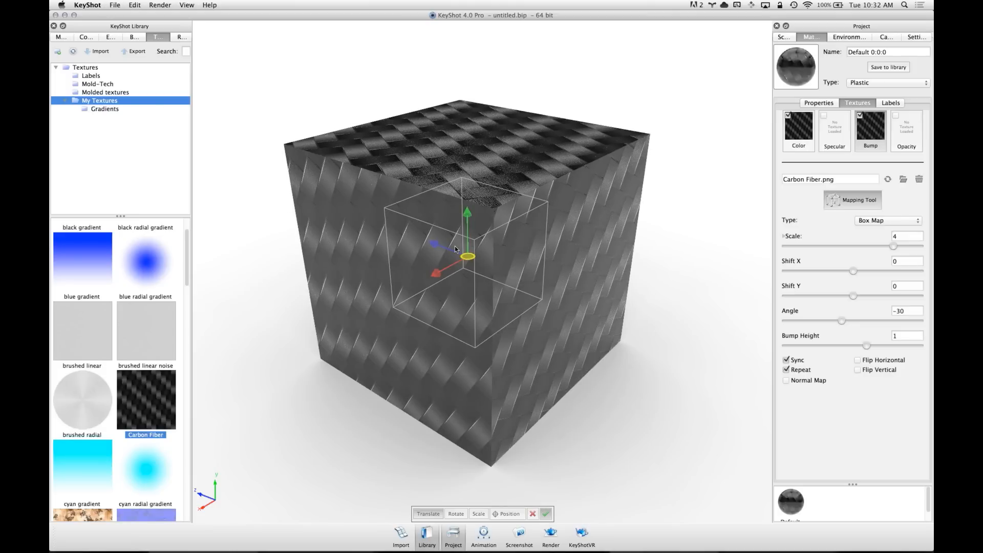
drag(533, 236, 540, 243)
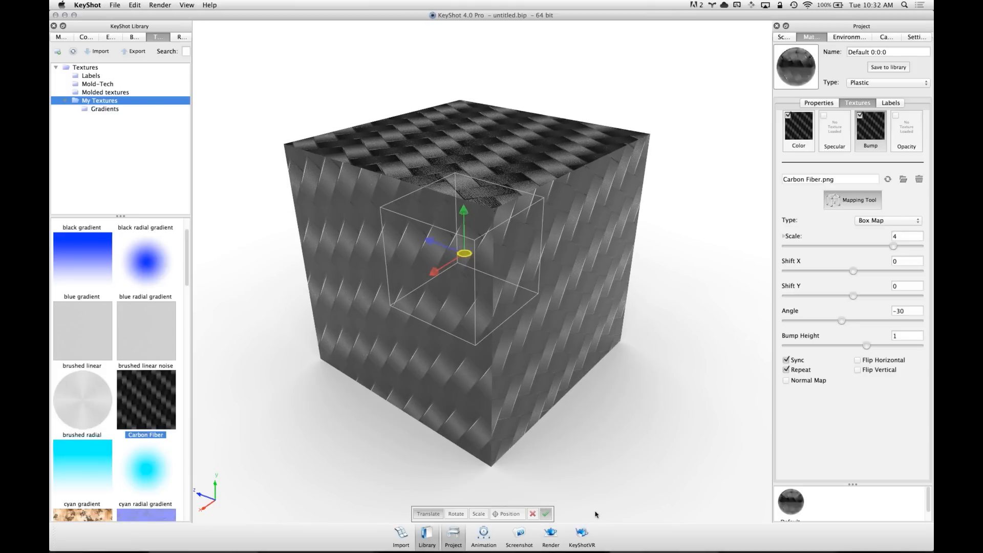
Accept the carbon fiber texture mapping placement on the cube and browse the My Textures library
click(545, 512)
drag(607, 299, 226, 421)
scroll(180, 325, down, 5)
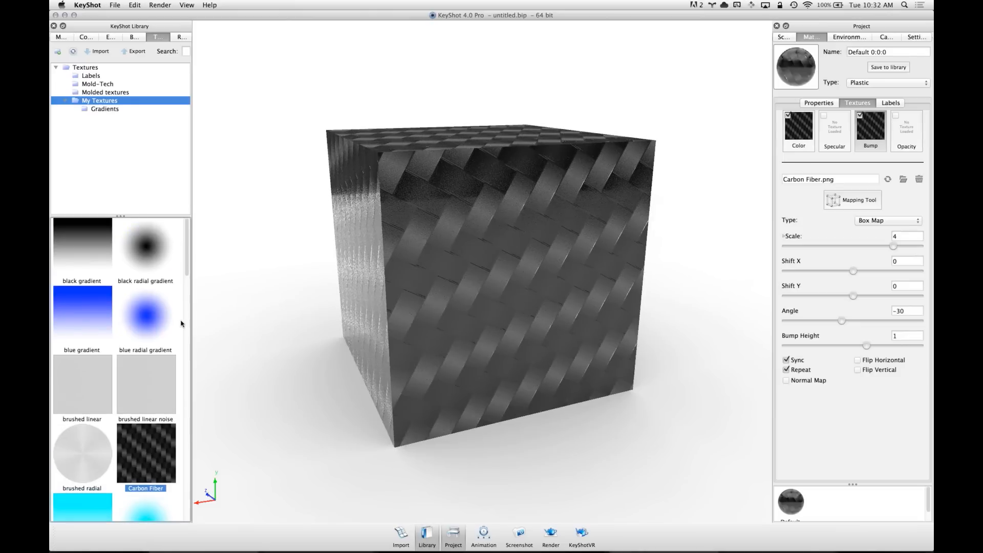
scroll(177, 388, down, 10)
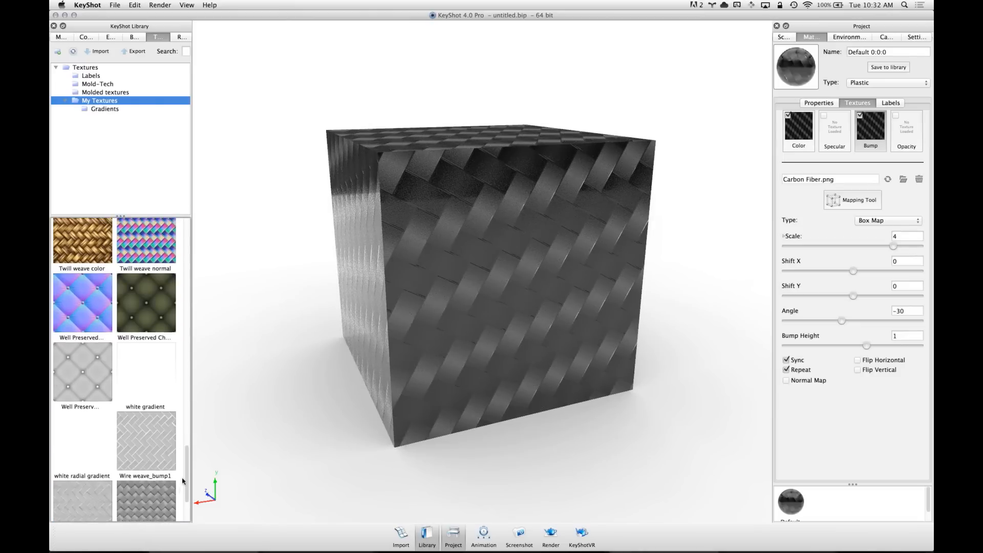
drag(464, 270, 464, 278)
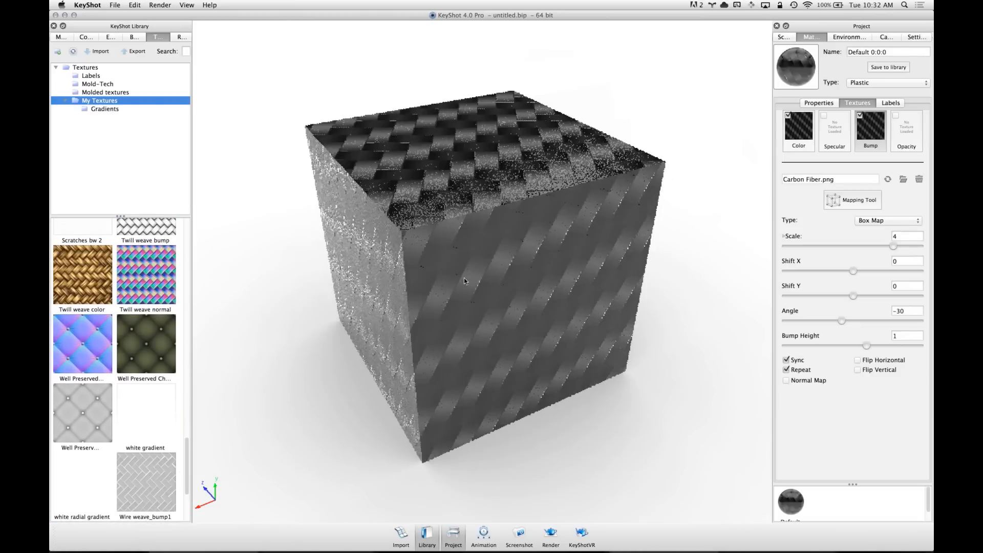
scroll(183, 473, up, 10)
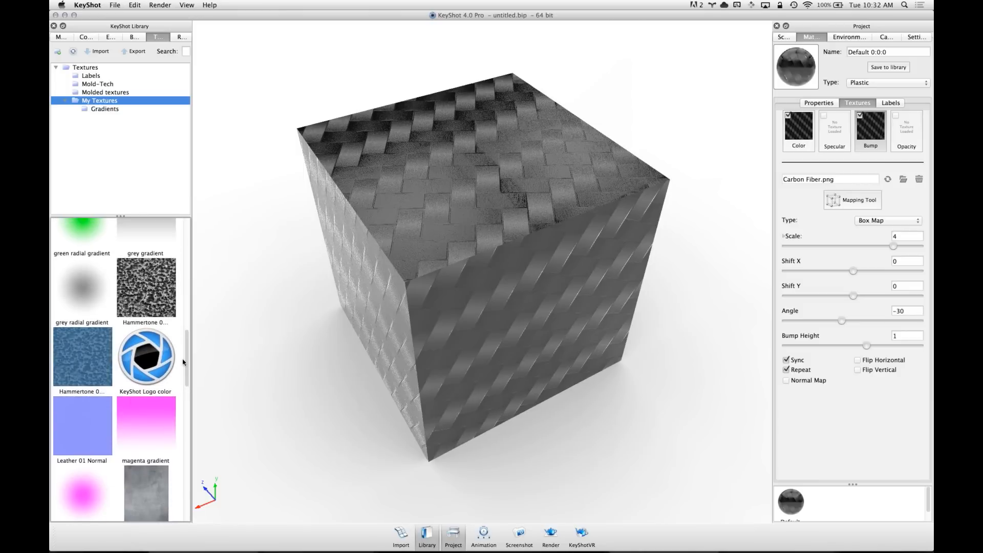
mouse_move(682, 236)
mouse_down()
mouse_move(690, 195)
mouse_move(692, 234)
mouse_up()
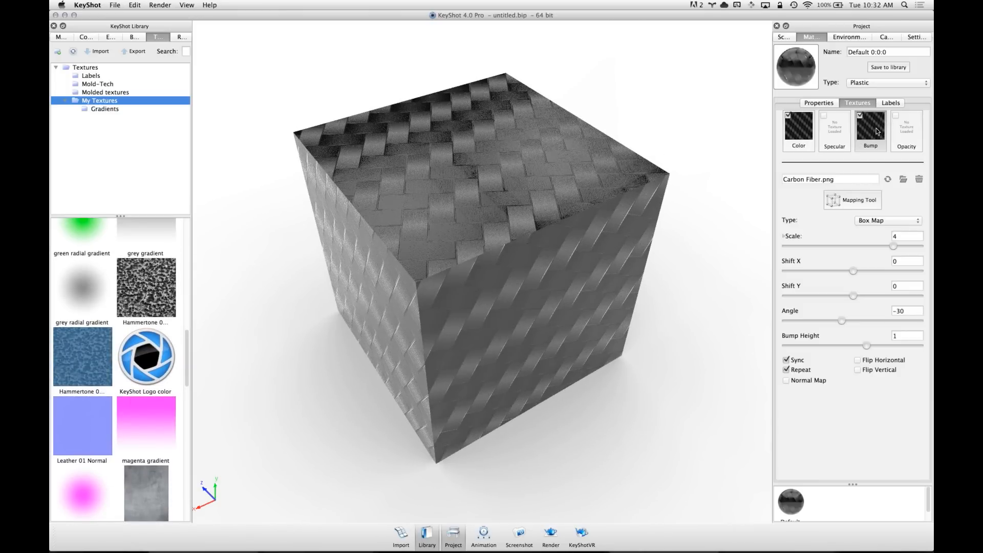
Remove the Carbon Fiber bump and color textures from the cube's material and change the material type to Metal
click(919, 179)
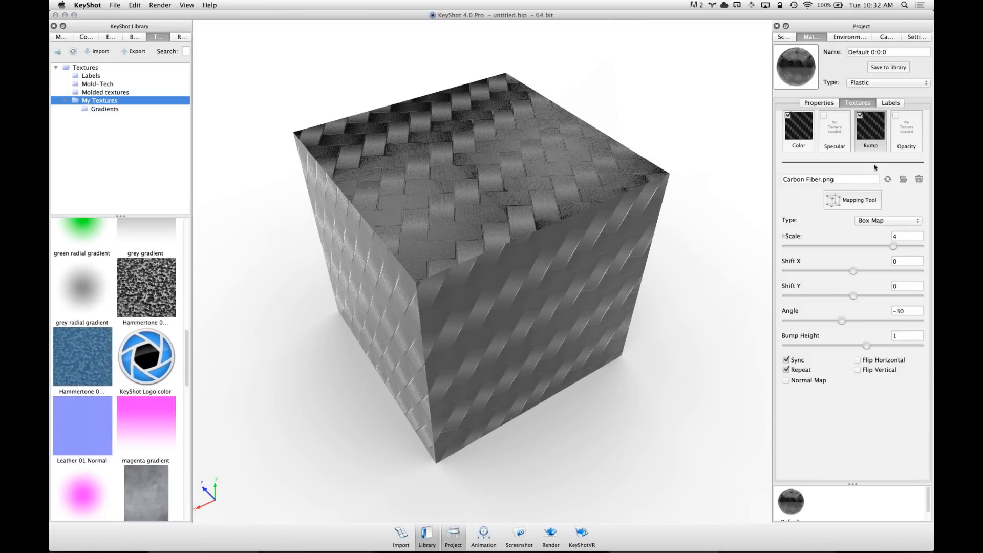
click(920, 179)
click(888, 83)
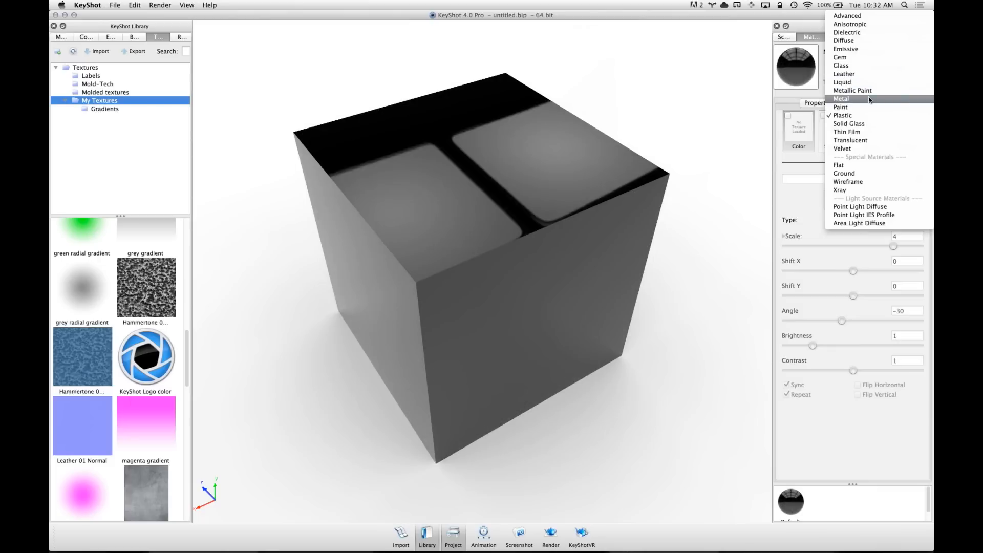
click(869, 99)
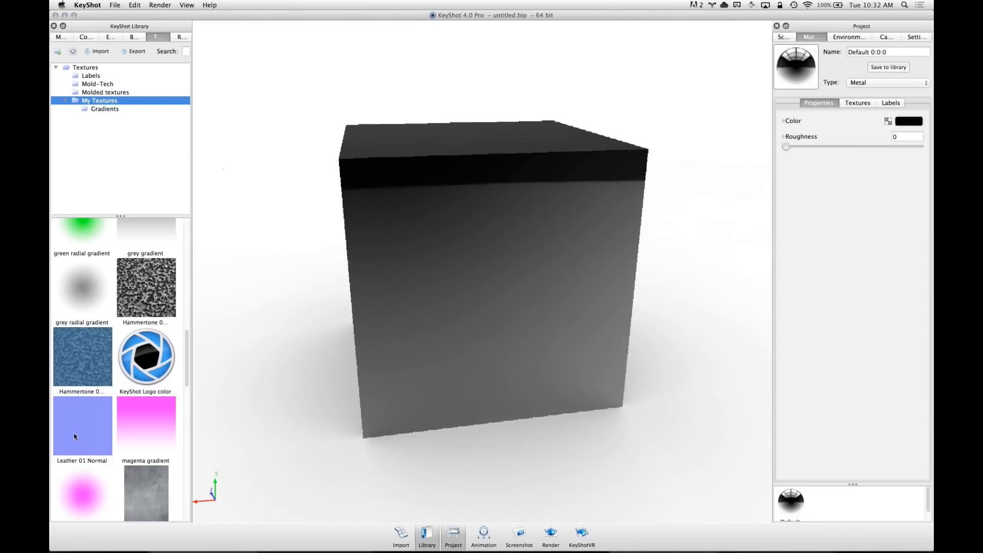
Apply the Hammertone 01 Bump texture from the library to the cube as a bump map
drag(385, 237, 477, 281)
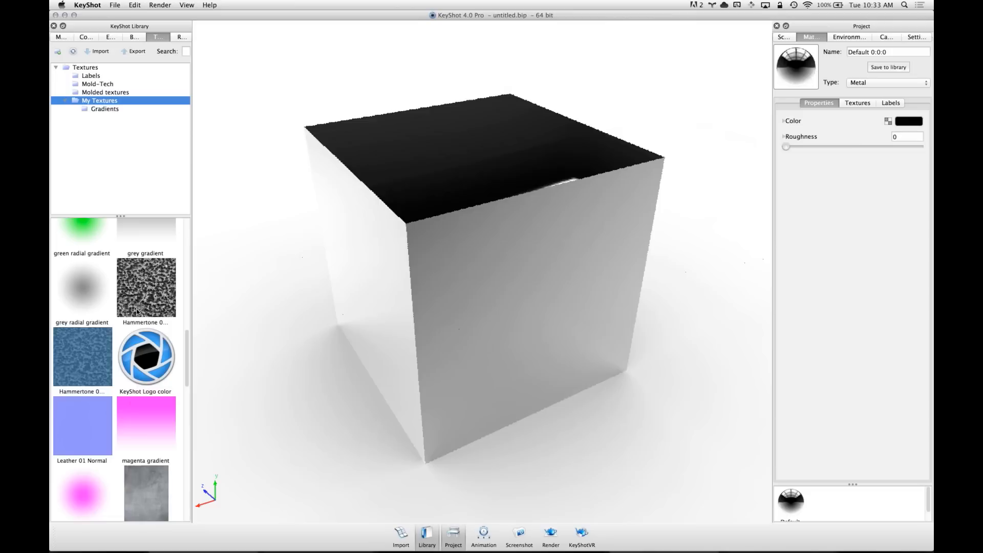
drag(138, 301, 478, 248)
click(169, 299)
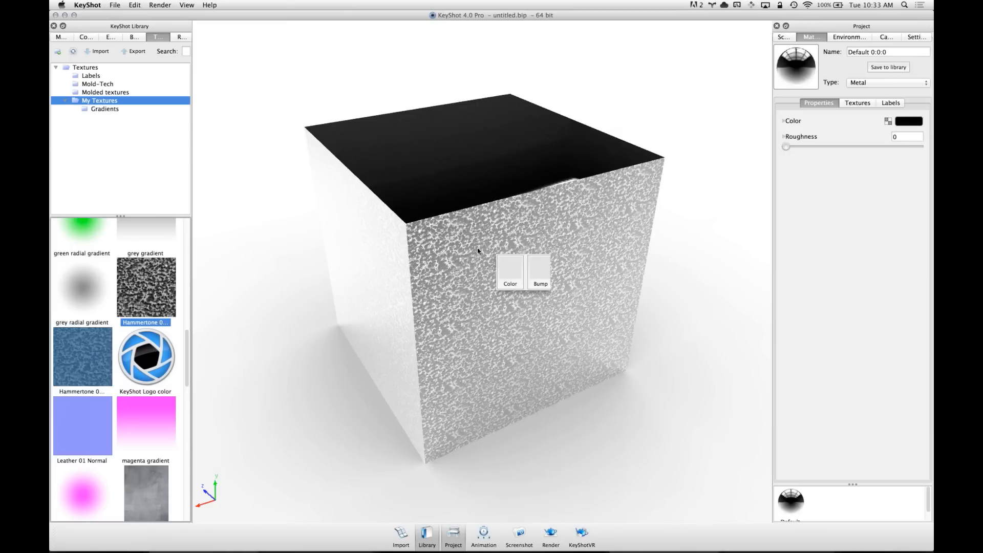
click(545, 267)
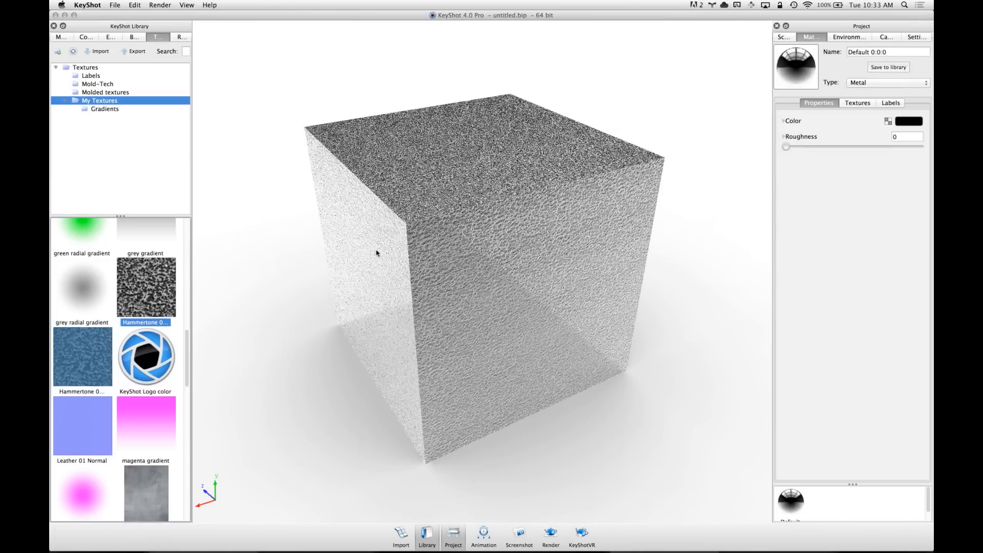
Set the bump height of the Hammertone 01 Bump texture to .05
scroll(451, 253, up, 3)
click(881, 82)
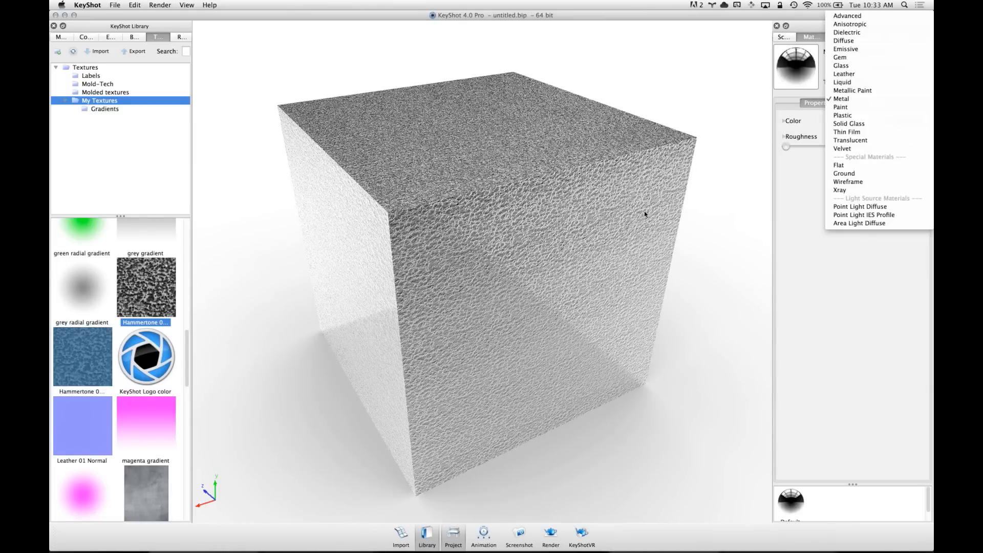
click(868, 291)
click(857, 105)
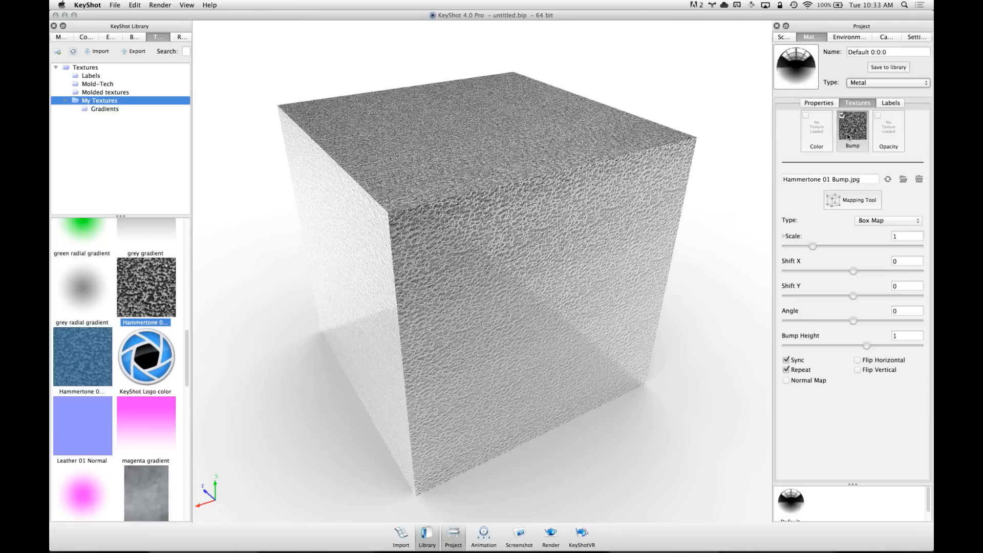
double_click(908, 336)
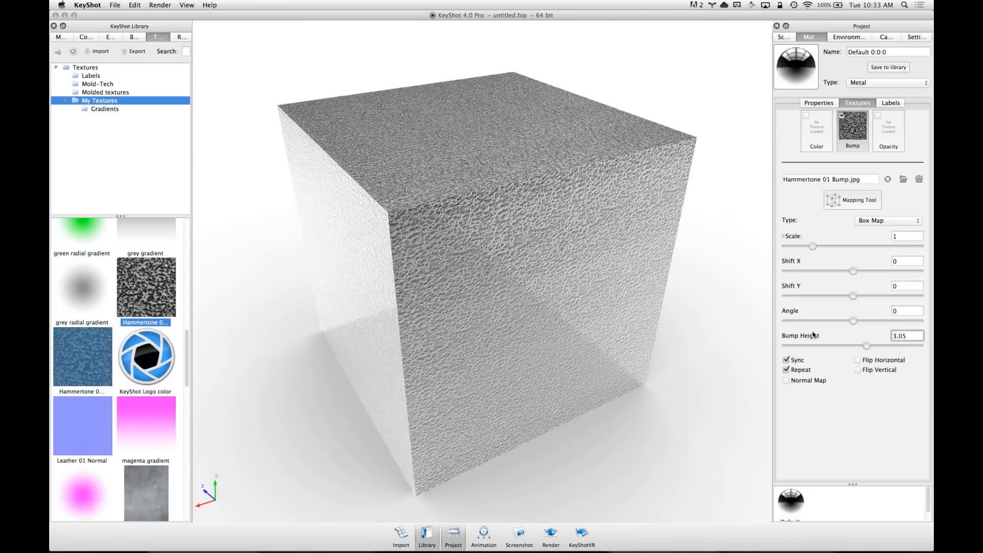
text(.05)
key(Return)
drag(593, 113, 657, 266)
scroll(647, 264, up, 3)
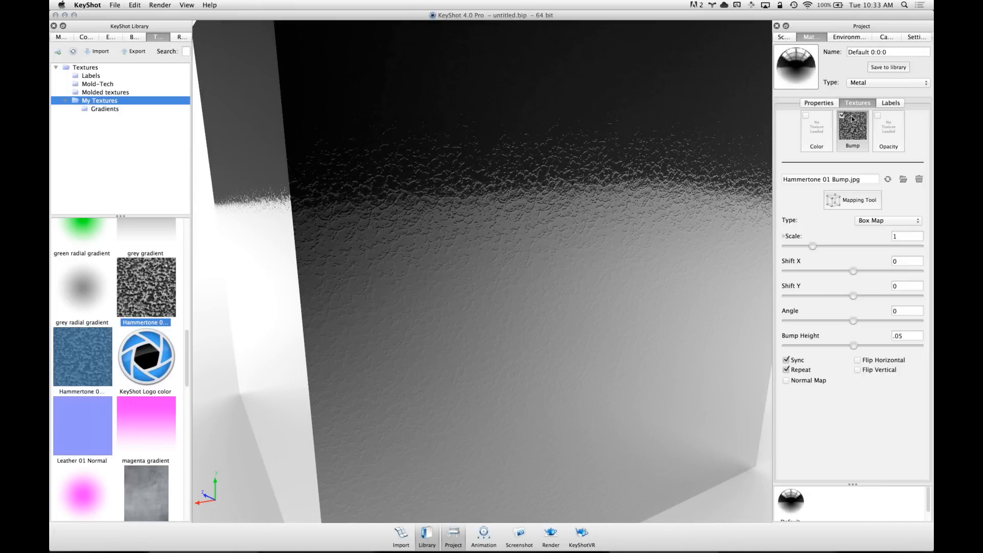
Set the metal material's color to red and check its color and bump texture slots
click(825, 104)
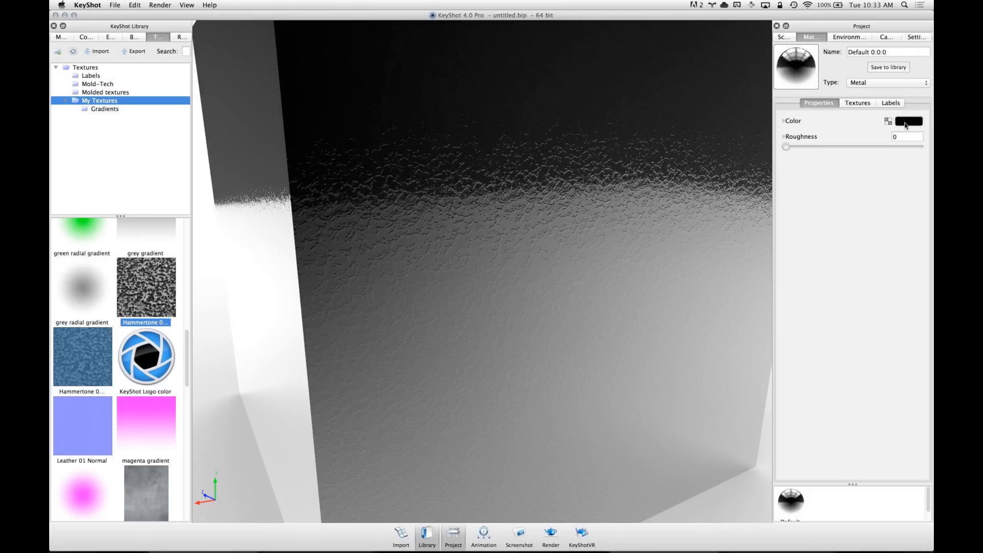
click(905, 121)
click(917, 240)
scroll(640, 202, down, 3)
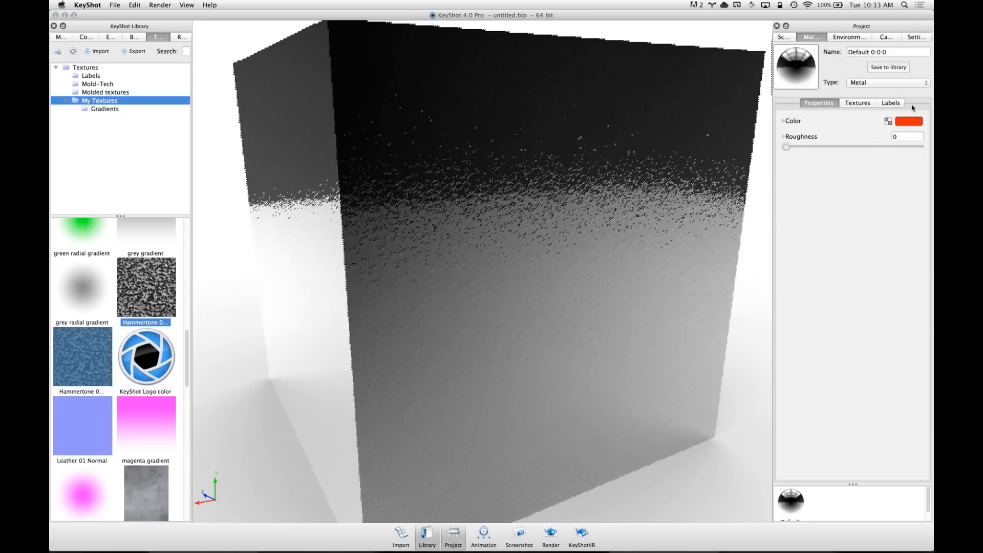
click(858, 103)
click(816, 134)
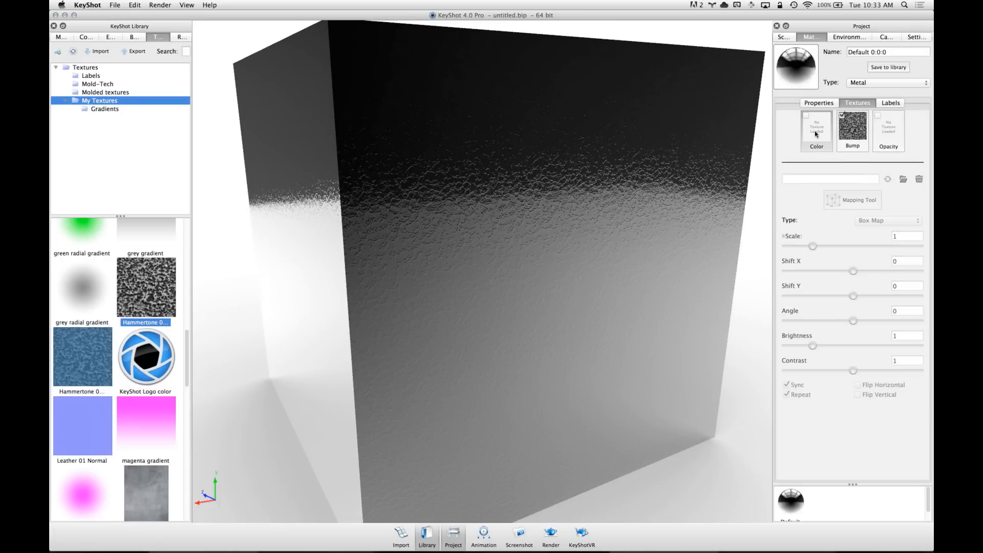
click(853, 130)
click(819, 103)
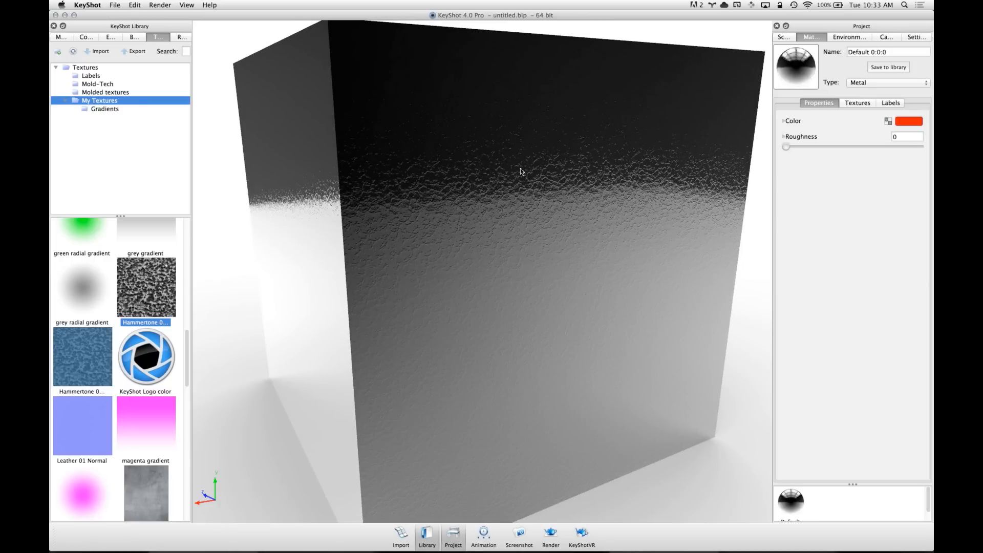
scroll(495, 161, down, 5)
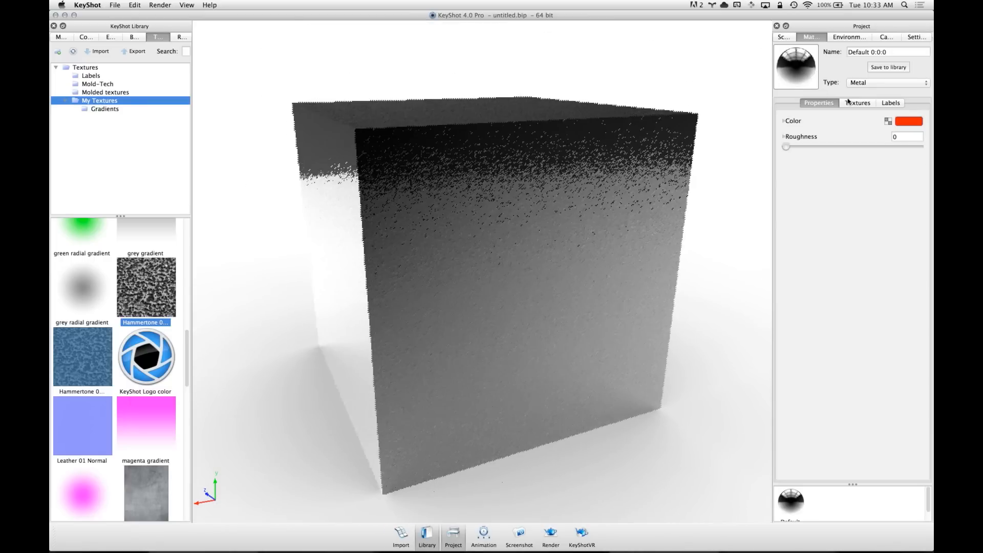
Apply the Hammertone 01 Color texture from the library to the cube as its color map
click(850, 102)
click(817, 141)
drag(82, 356, 537, 251)
click(557, 262)
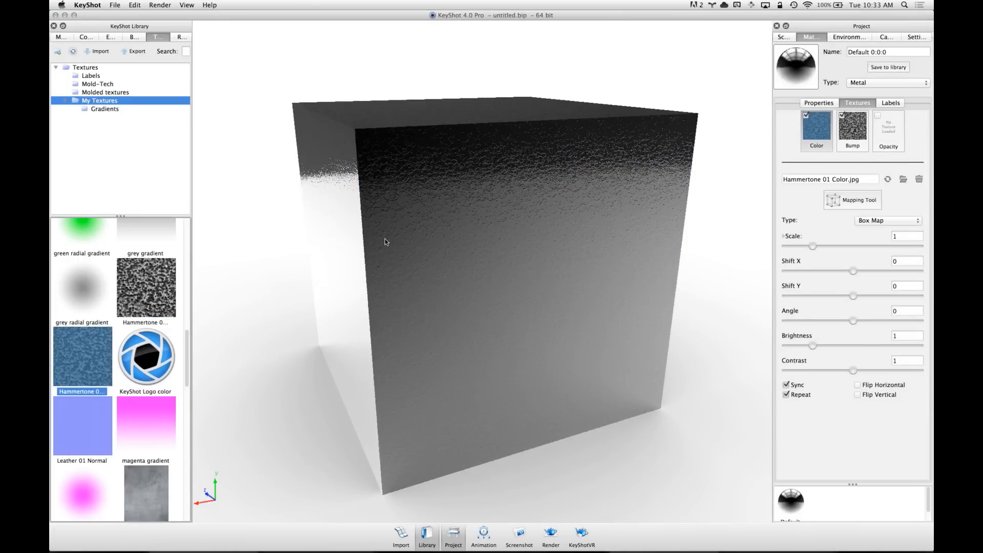
scroll(550, 239, up, 5)
mouse_move(569, 239)
mouse_down()
mouse_move(582, 213)
mouse_move(588, 225)
mouse_move(577, 235)
mouse_up()
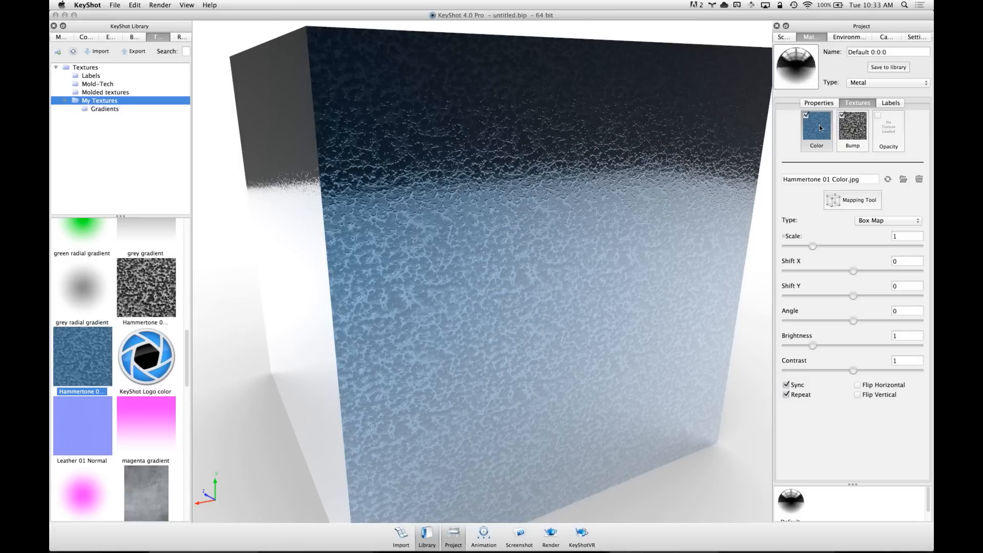
Try to blend the Hammertone 01 Color texture with a bright cyan color, RGB 0, 225, 255
click(828, 106)
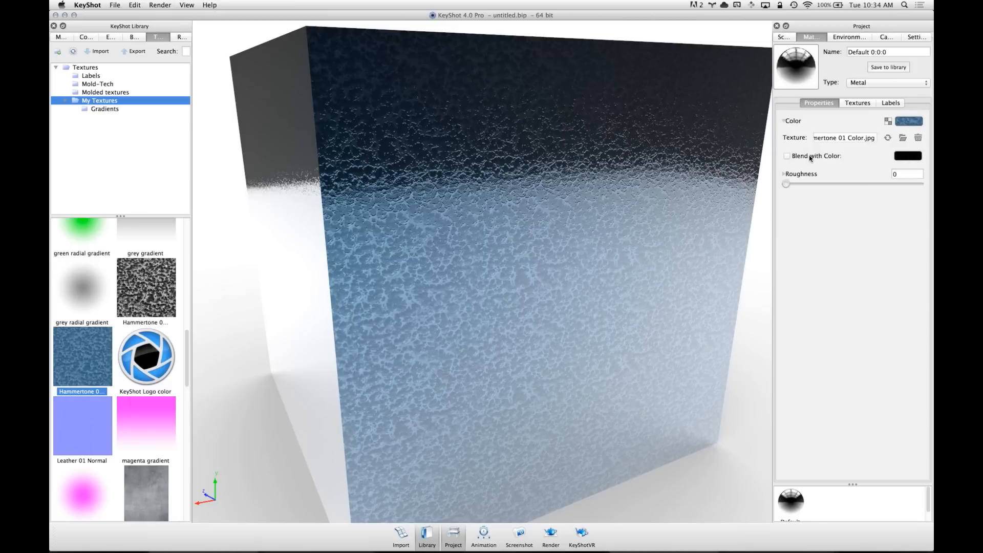
click(787, 156)
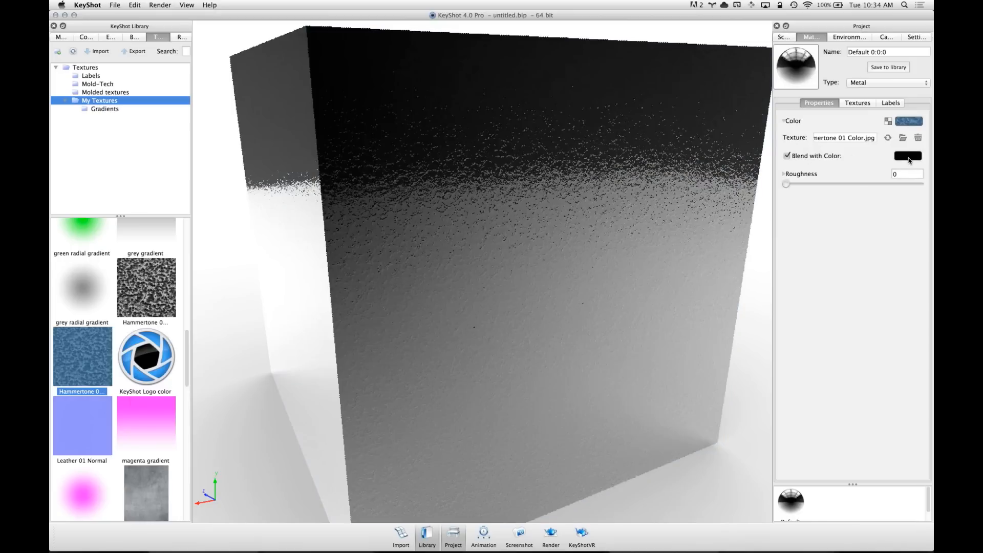
click(909, 160)
drag(887, 77, 786, 303)
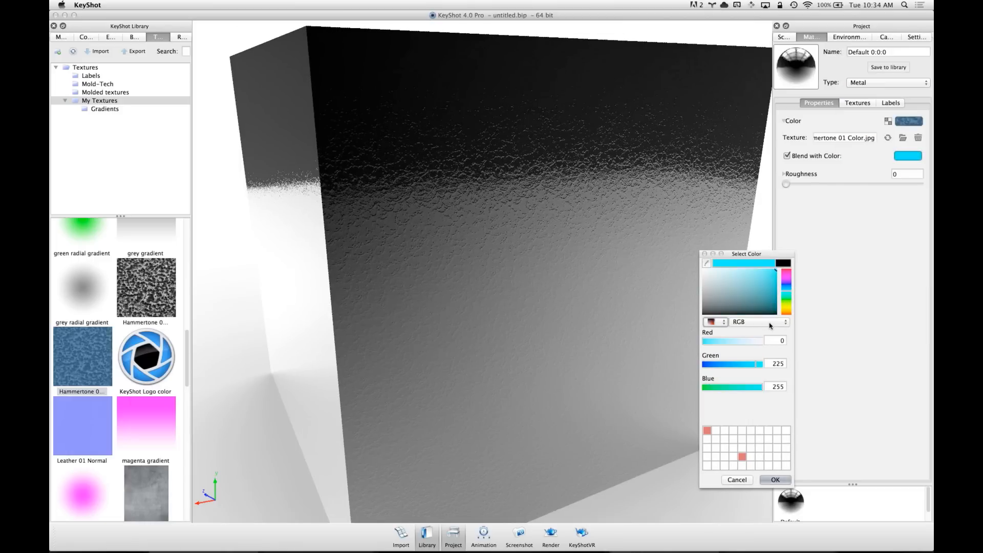
click(735, 481)
click(791, 155)
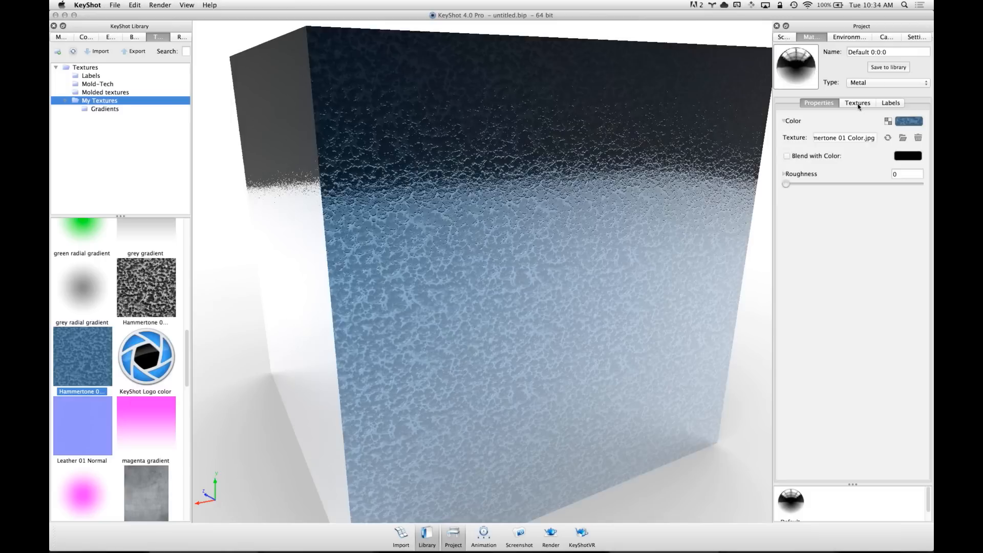
Close the textured cube scene and start a new empty scene
click(858, 104)
scroll(530, 238, down, 5)
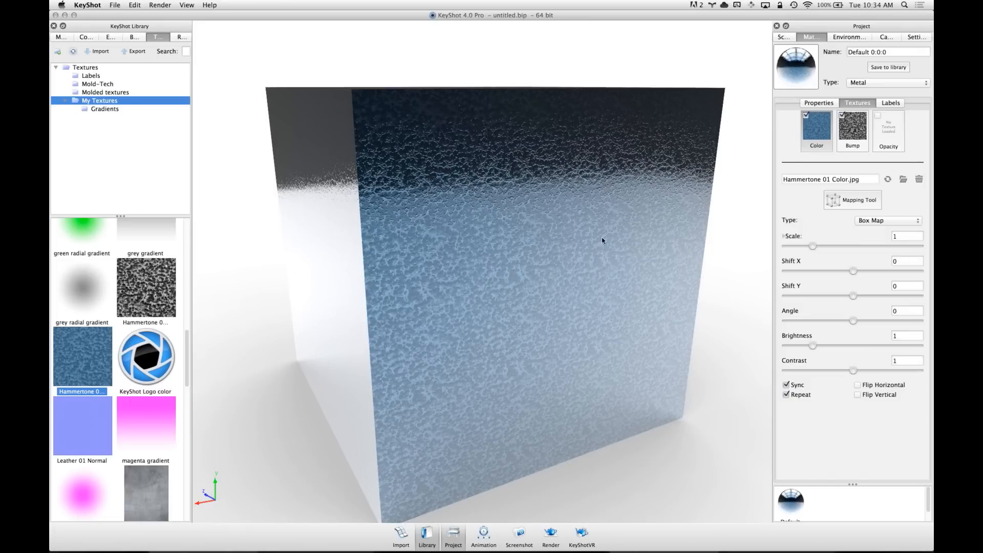
scroll(601, 238, down, 5)
drag(520, 260, 472, 193)
scroll(493, 245, down, 5)
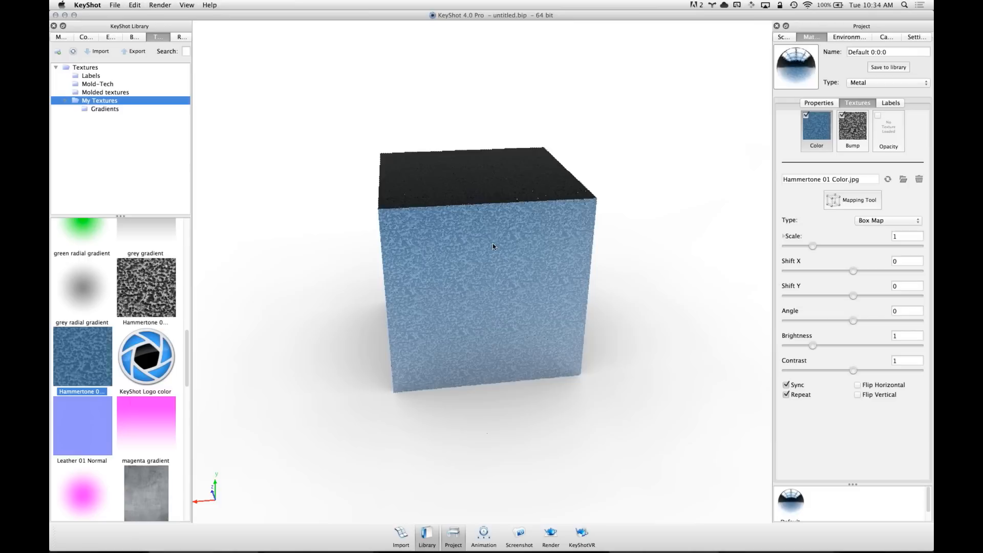
drag(494, 246, 396, 159)
key(super+n)
click(445, 281)
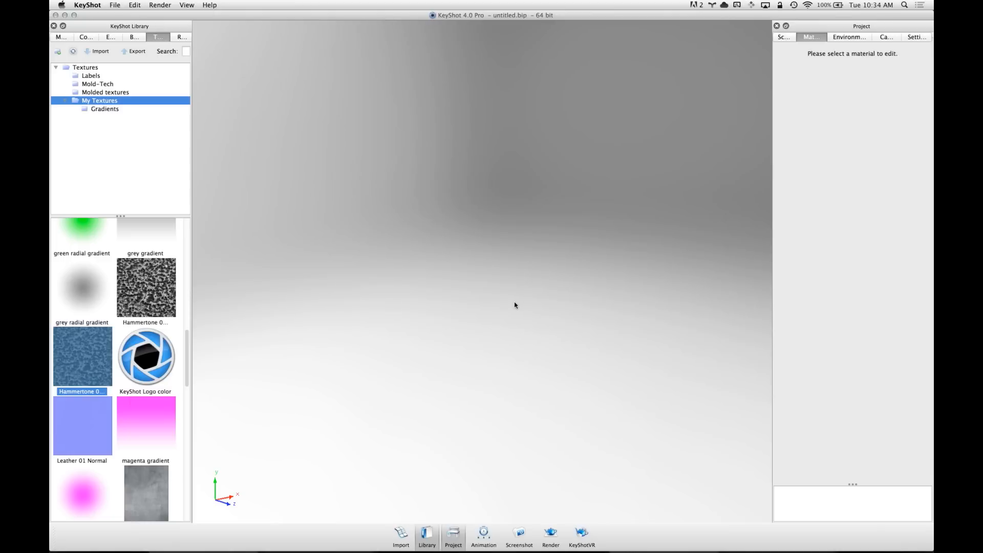
Import the model 5in cube.3dm from the 3D Models folder into the scene
key(super+i)
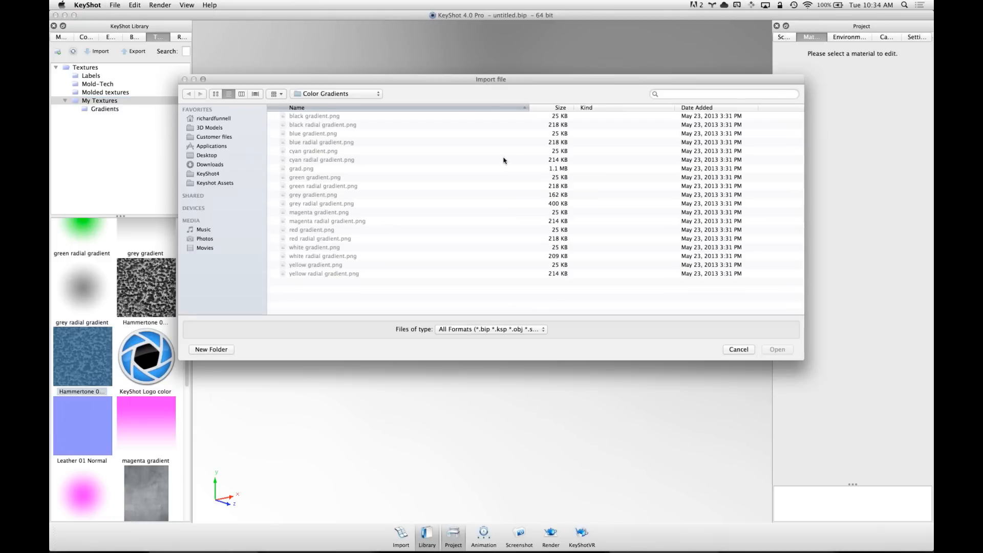
double_click(307, 116)
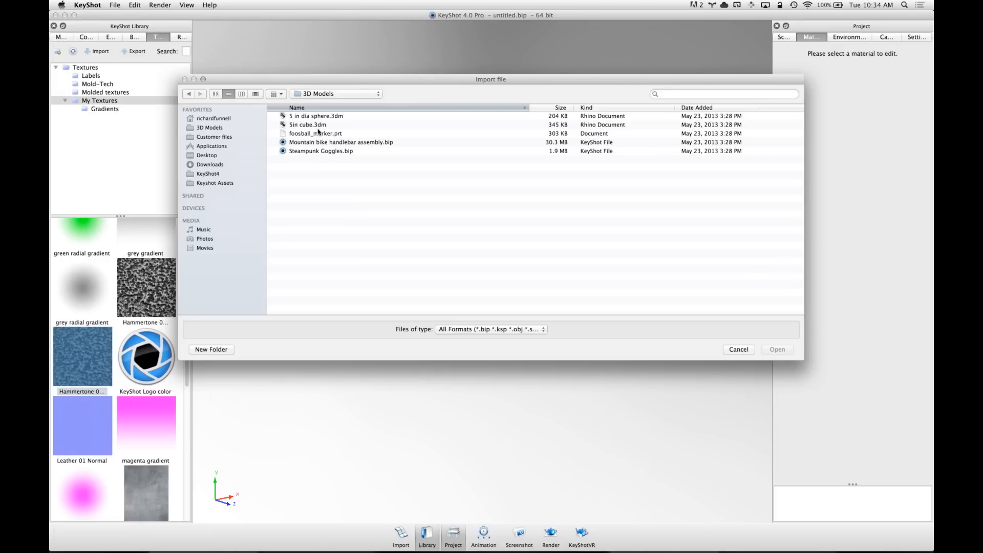
double_click(307, 125)
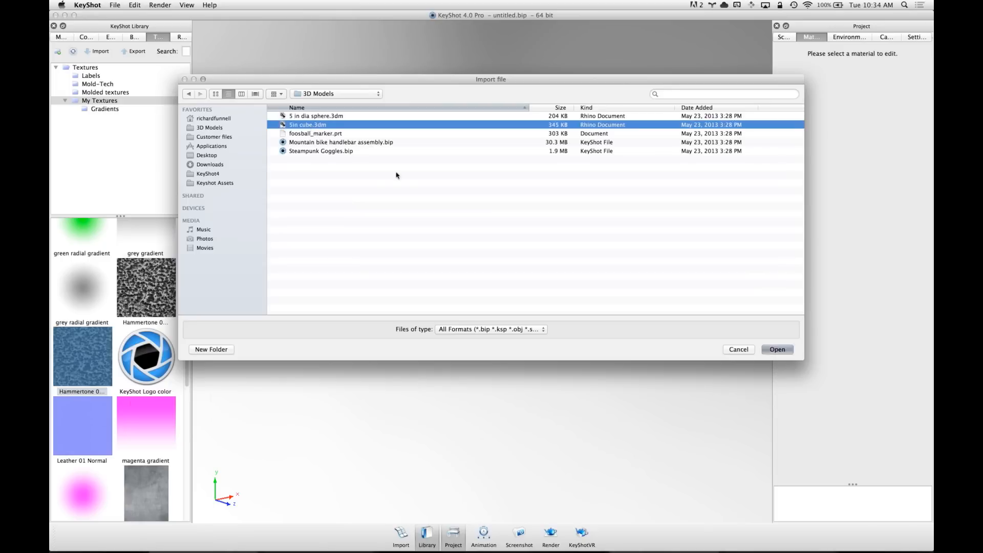
click(536, 383)
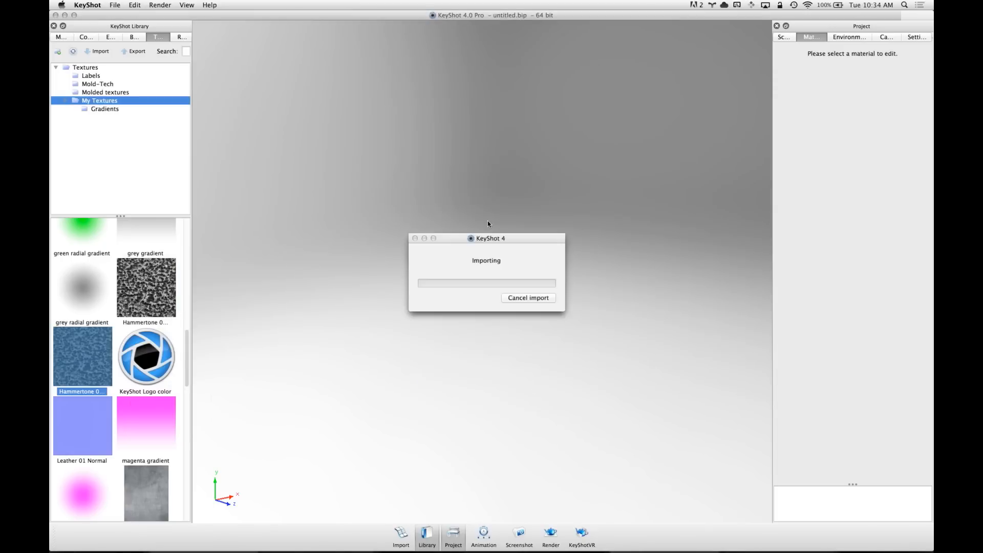
Set the imported cube's diffuse color to pure red, RGB 255, 0, 0
drag(533, 306, 531, 268)
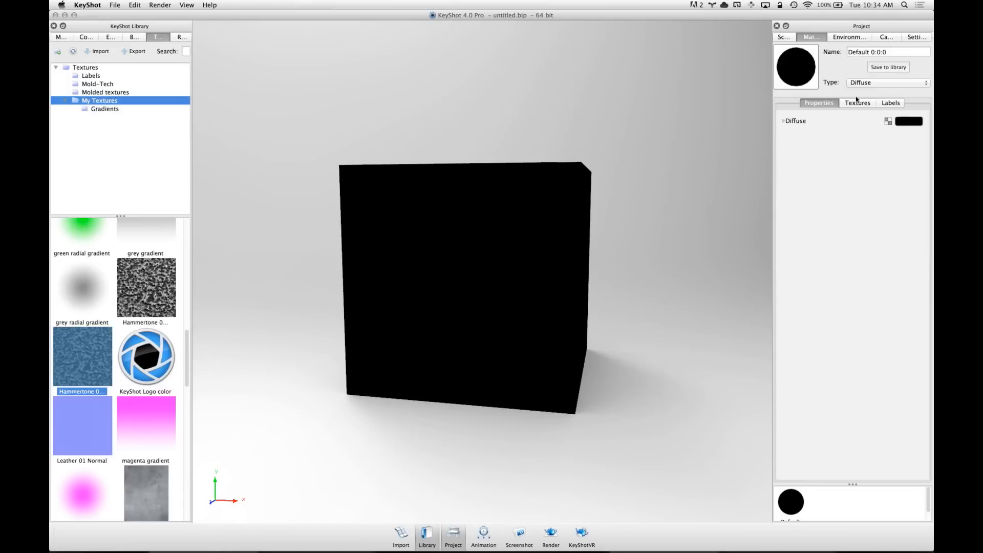
click(899, 123)
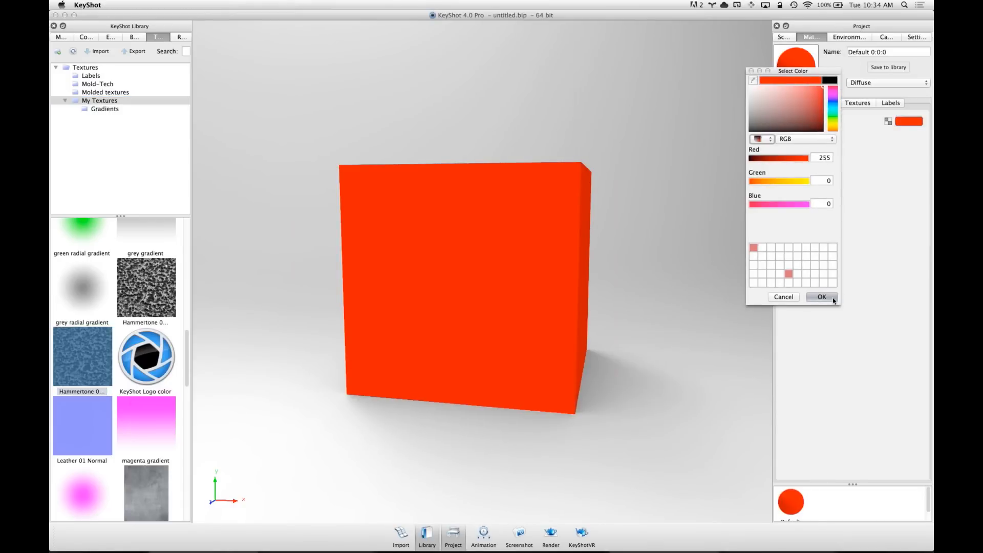
click(827, 300)
drag(619, 213, 585, 249)
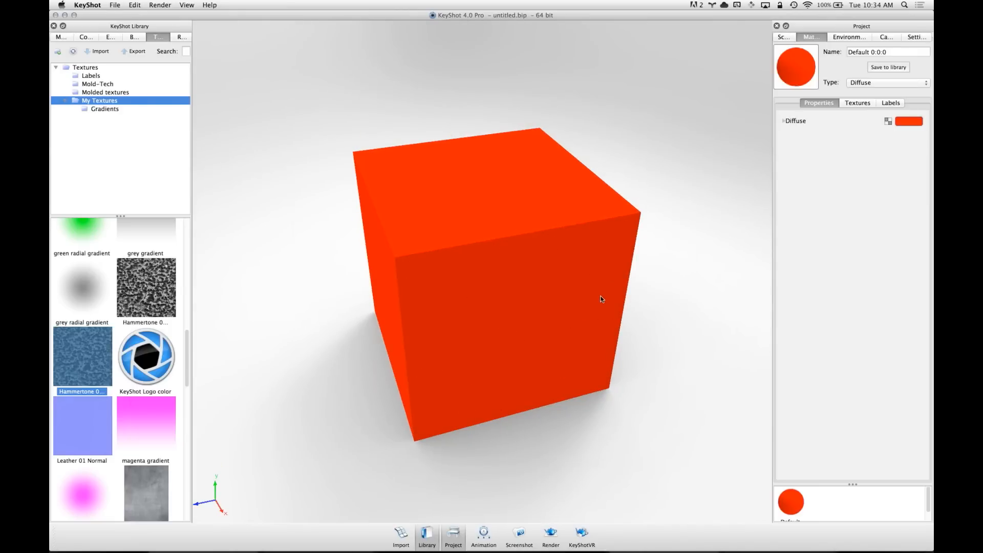
drag(549, 307, 605, 284)
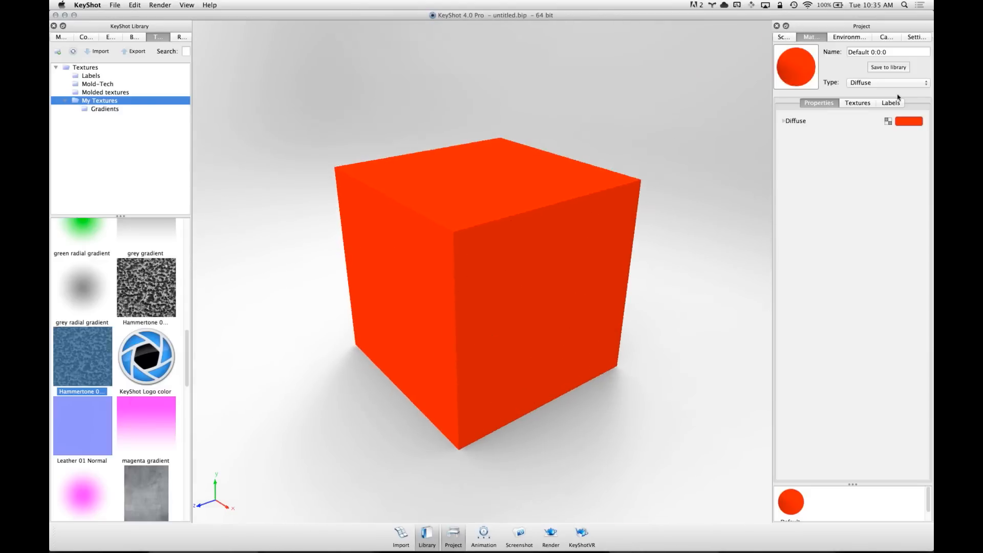
Apply the blue gradient texture from My Textures to the cube as its color map
click(858, 102)
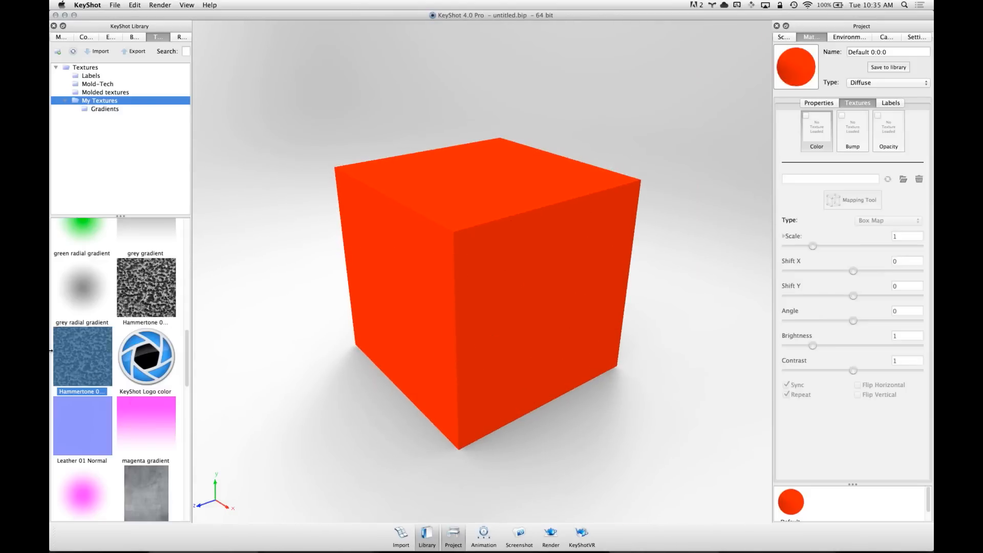
drag(184, 368, 185, 272)
click(95, 299)
drag(69, 311, 484, 258)
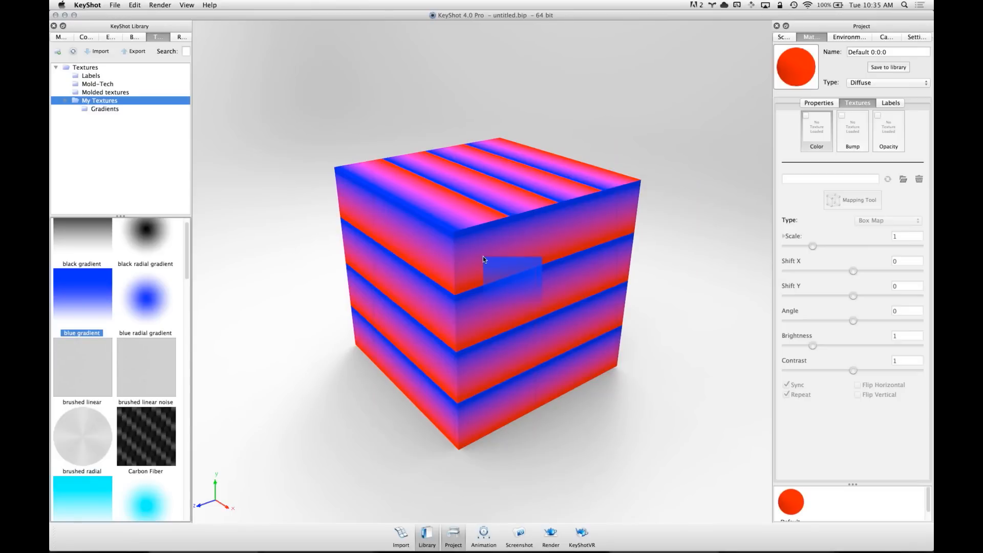
drag(484, 258, 484, 257)
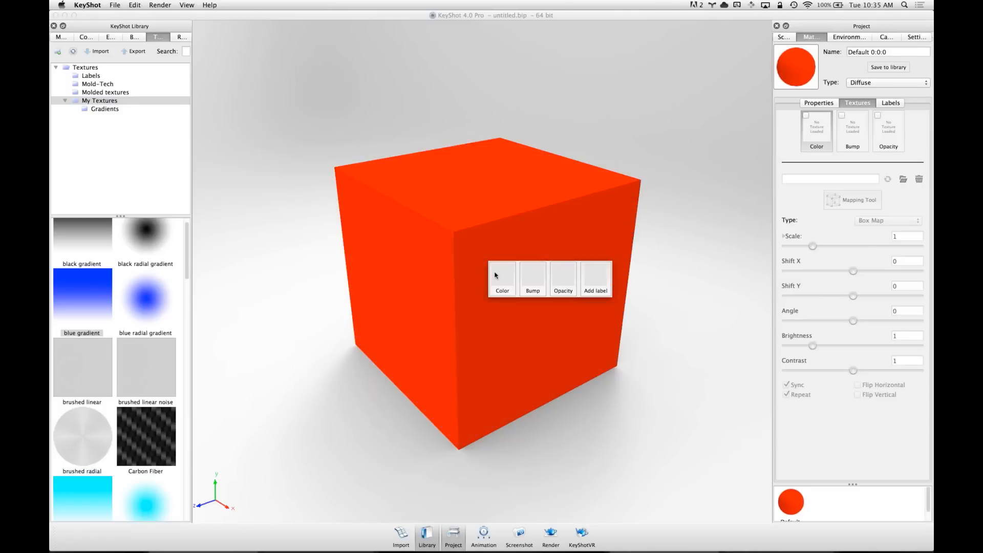
click(495, 277)
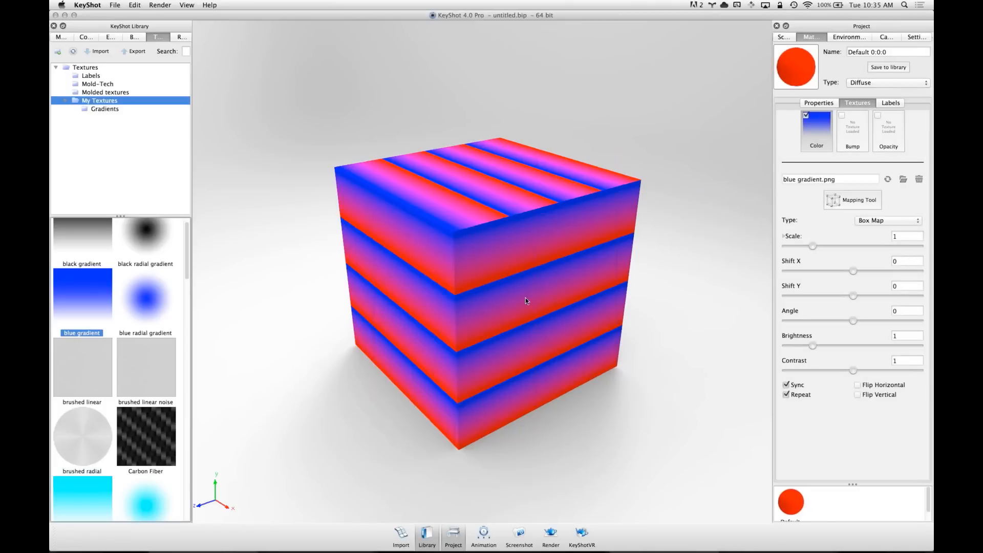
Set the scale of the blue gradient color map to 4
drag(433, 261, 407, 244)
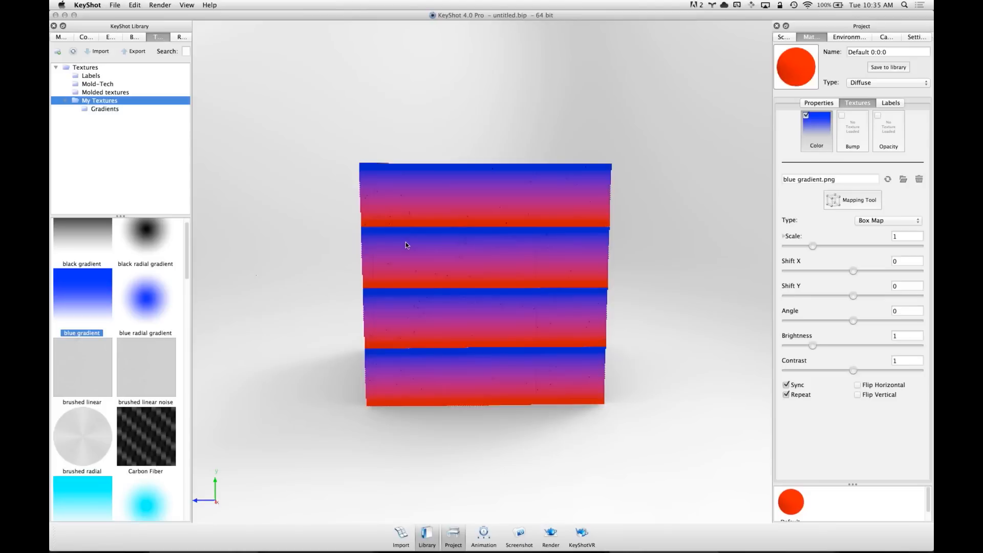
click(910, 234)
text(4)
key(Tab)
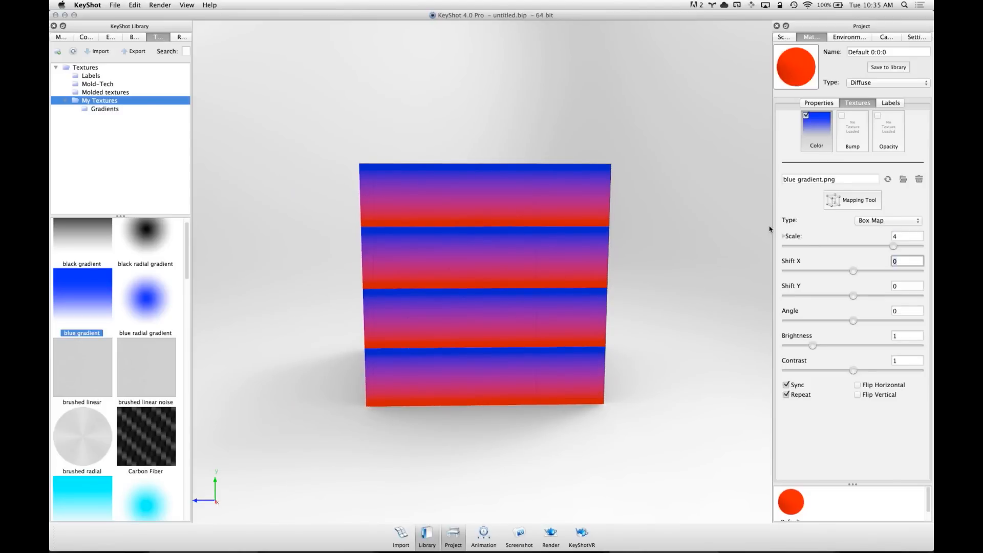
drag(530, 275, 727, 237)
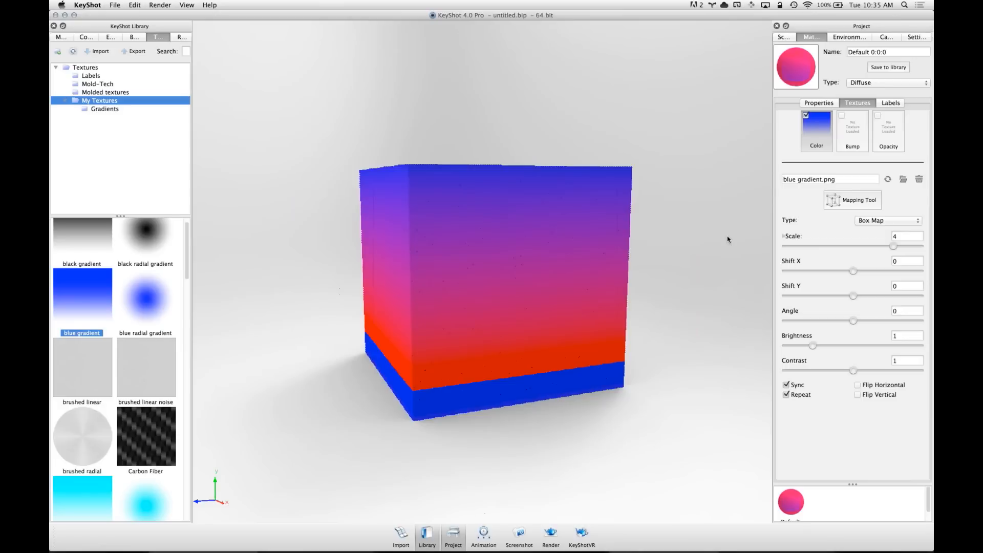
Move the gradient's box mapping slightly down along the Y axis and increase the texture scale to 4.295
click(853, 200)
drag(484, 226, 482, 247)
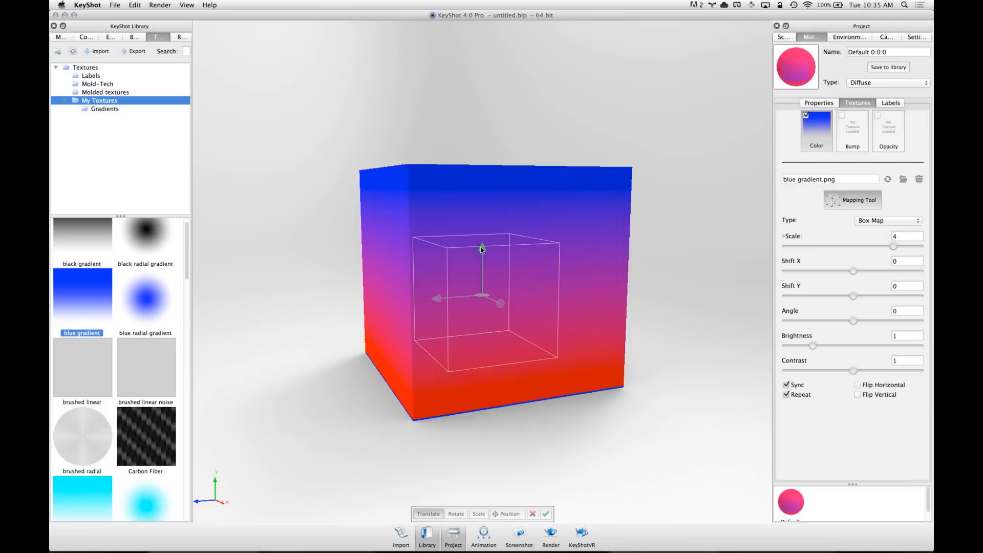
click(544, 513)
drag(893, 247, 900, 248)
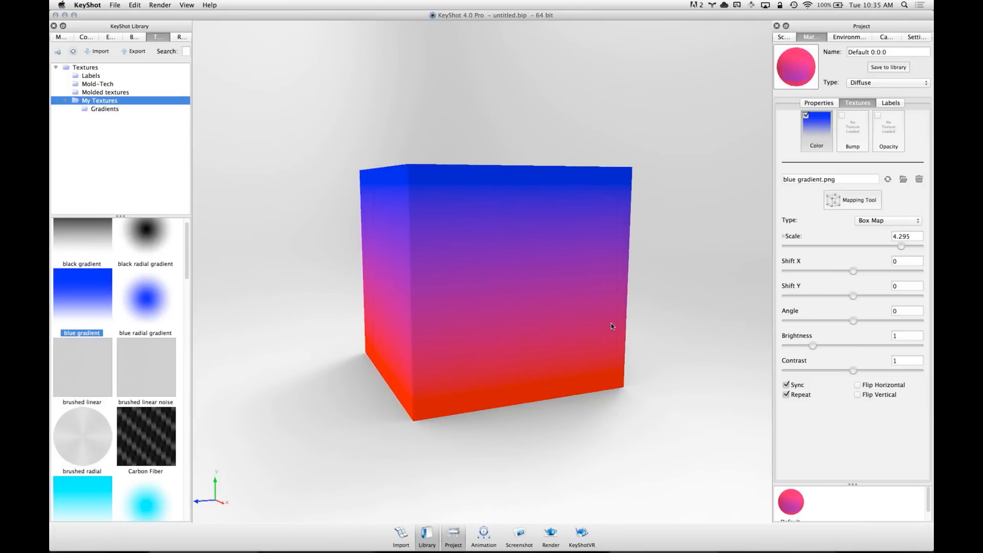
Shift the gradient's mapping along the Z axis so one full gradient spans the cube's top face
drag(428, 297, 654, 375)
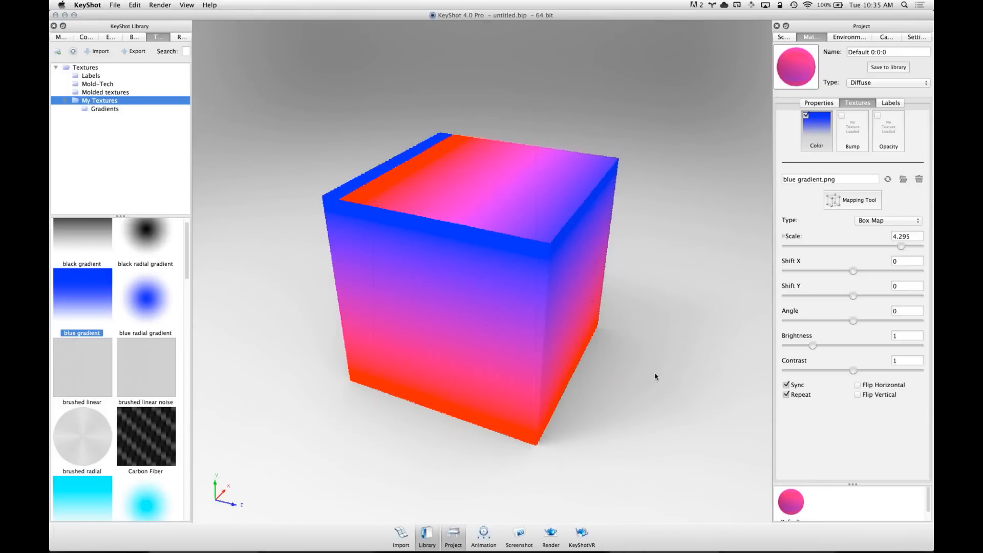
click(866, 200)
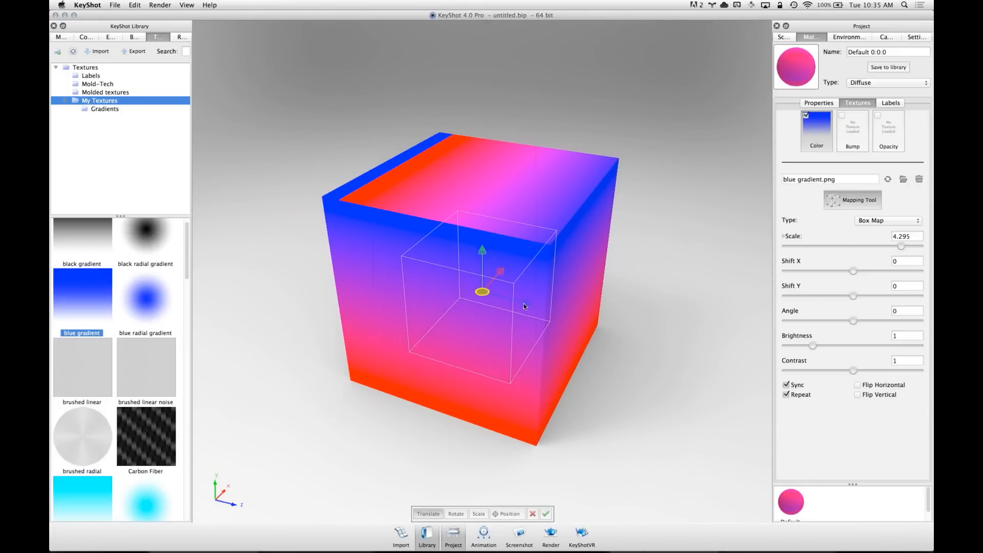
drag(526, 305, 499, 296)
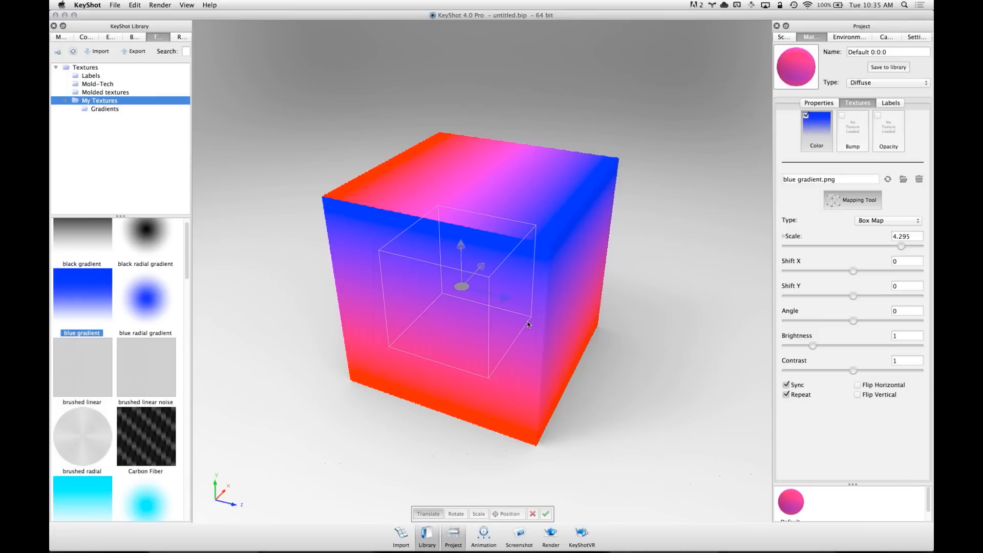
click(546, 514)
drag(435, 353, 359, 336)
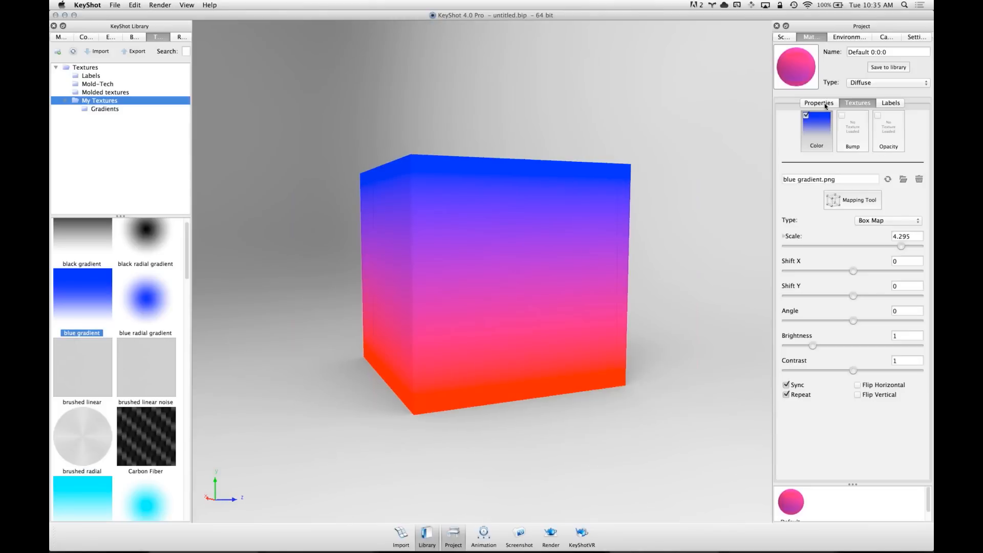
Change the cube's material type from Diffuse to Metal
click(863, 87)
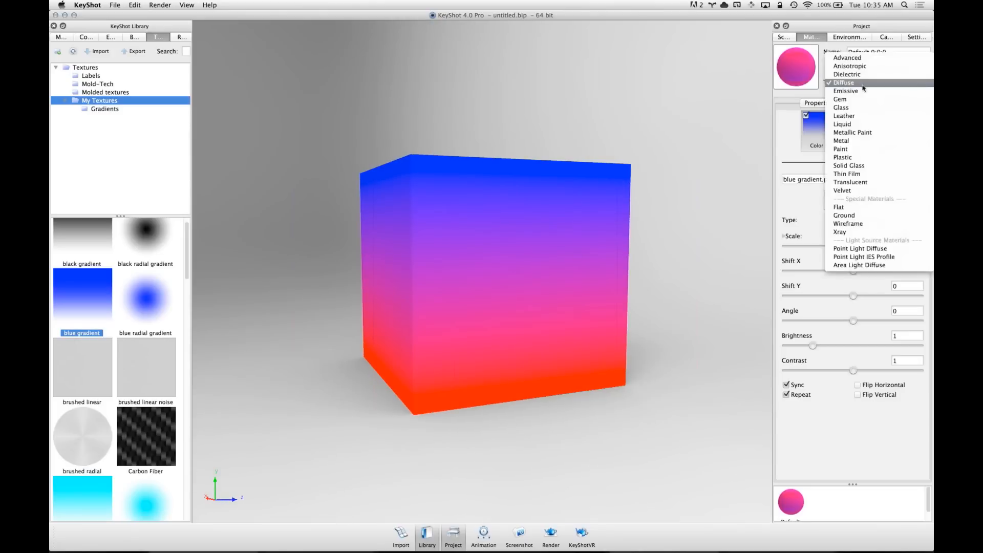
click(870, 141)
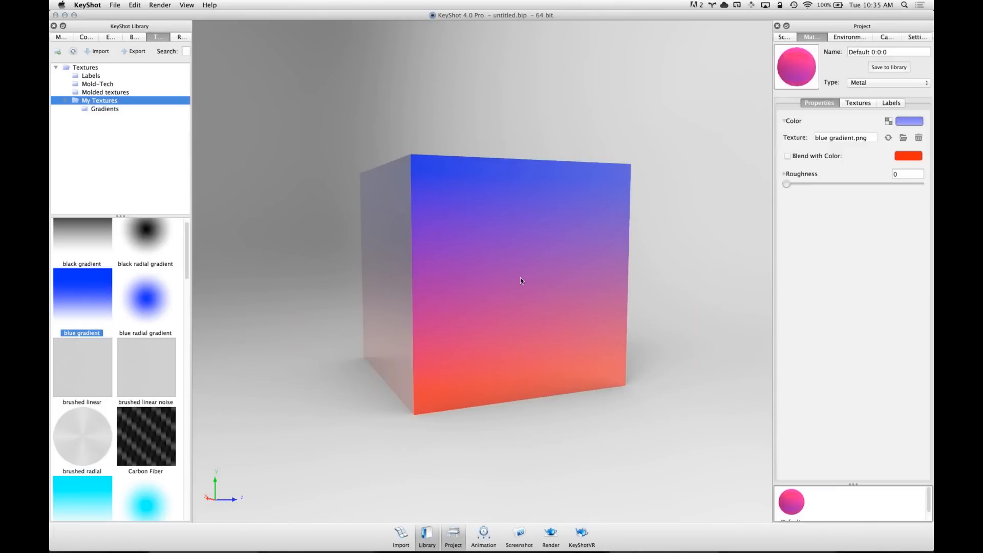
drag(640, 318, 813, 119)
Examine the metallic gradient on the cube from several angles and review the available texture mapping types
click(858, 103)
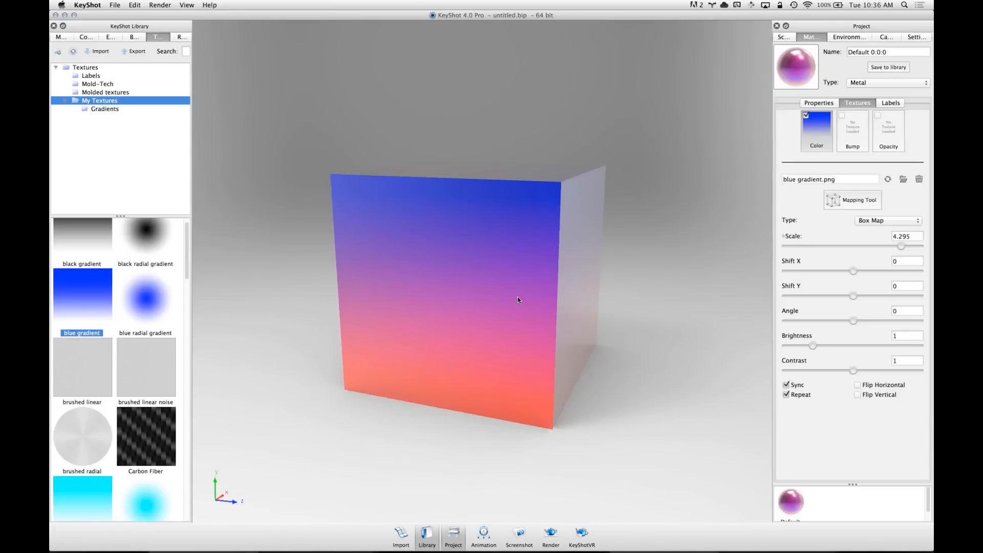
drag(549, 263, 451, 300)
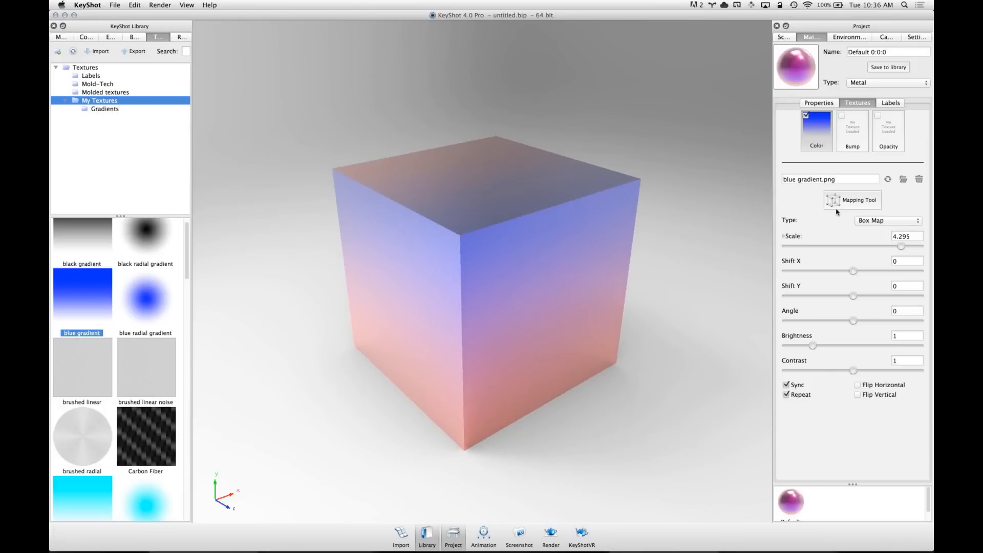
drag(548, 290, 478, 241)
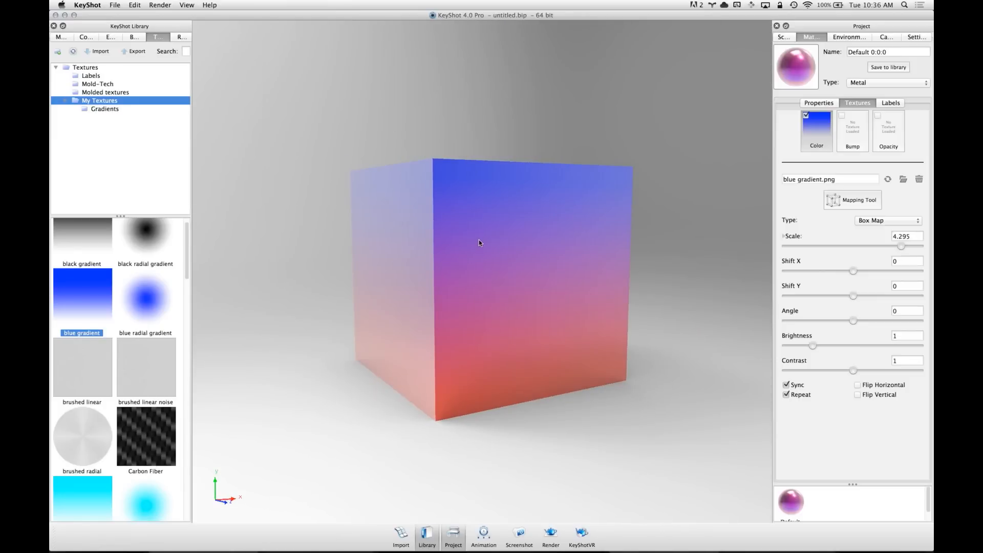
click(889, 221)
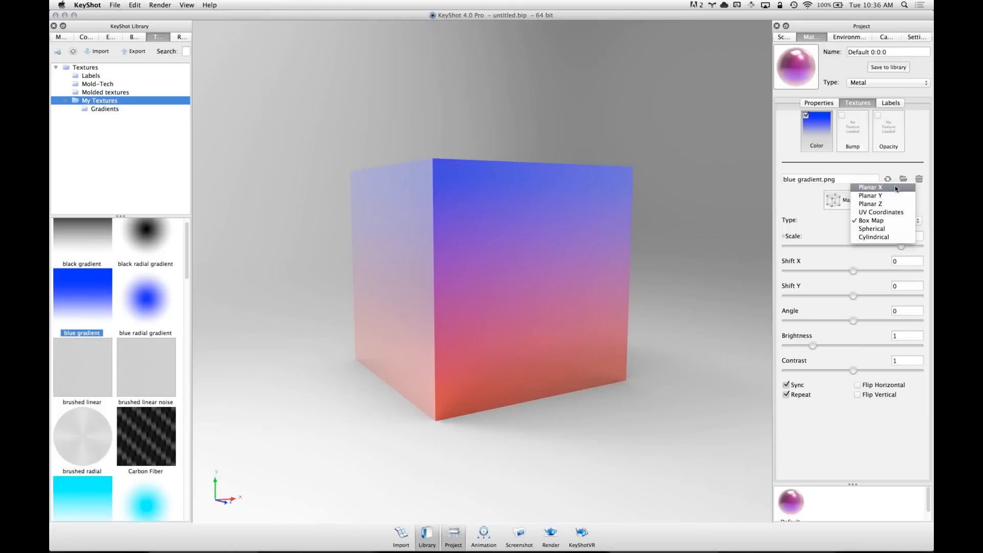
click(690, 166)
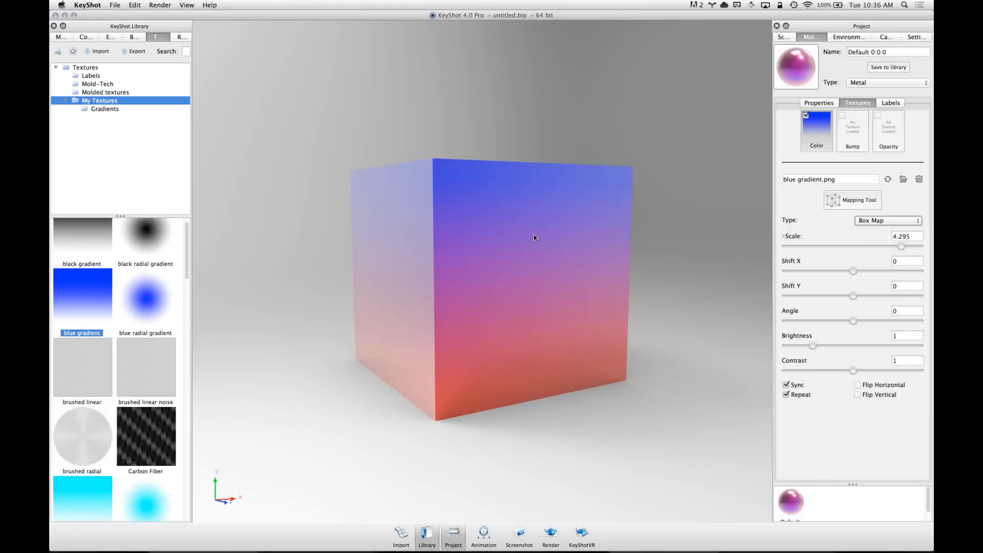
drag(573, 174, 395, 166)
drag(461, 174, 222, 309)
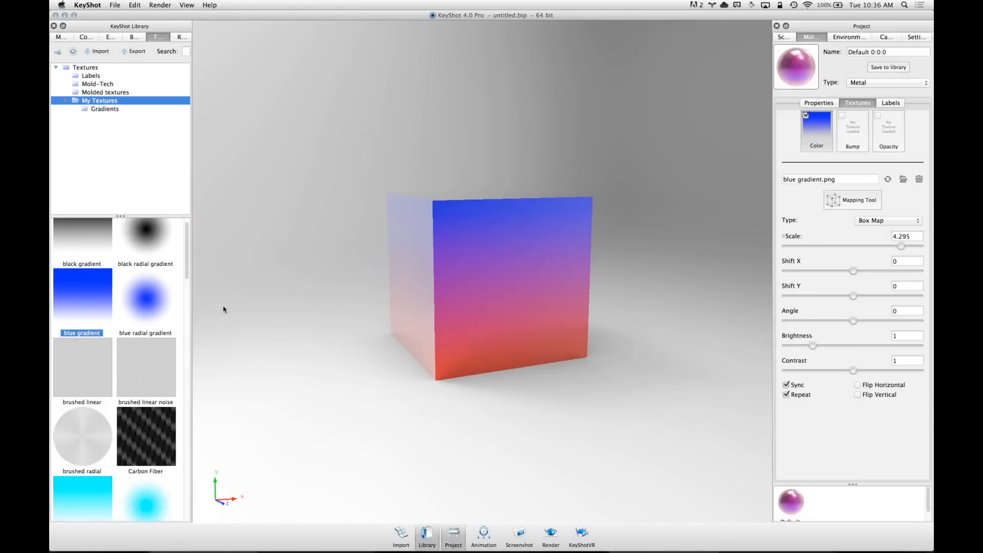
Replace the cube's color map with the blue radial gradient texture from the library
click(156, 301)
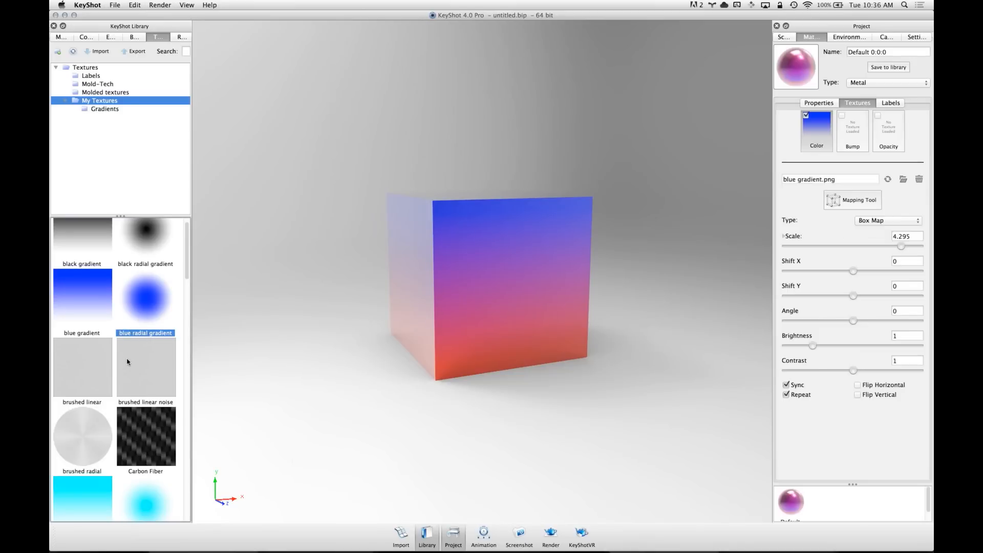
drag(151, 310, 525, 277)
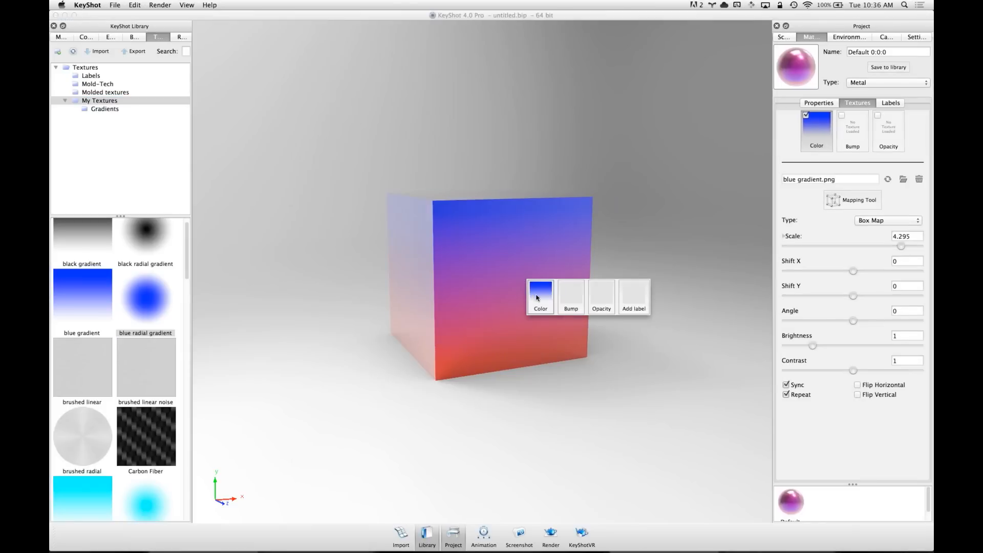
click(527, 295)
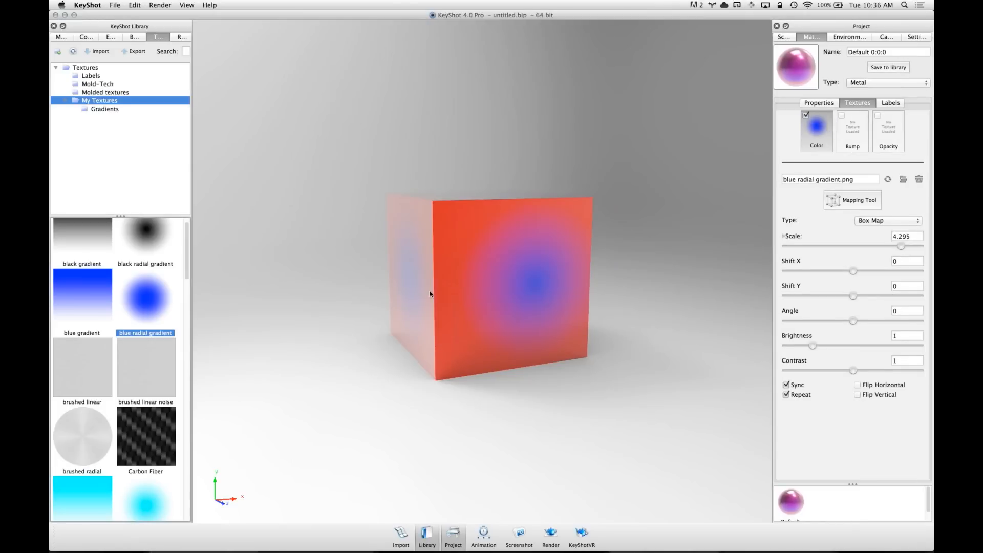
Shift the radial gradient's mapping in the negative X and positive Y directions to reposition it on the cube's front face
scroll(636, 314, up, 3)
scroll(593, 287, up, 5)
drag(594, 287, 511, 260)
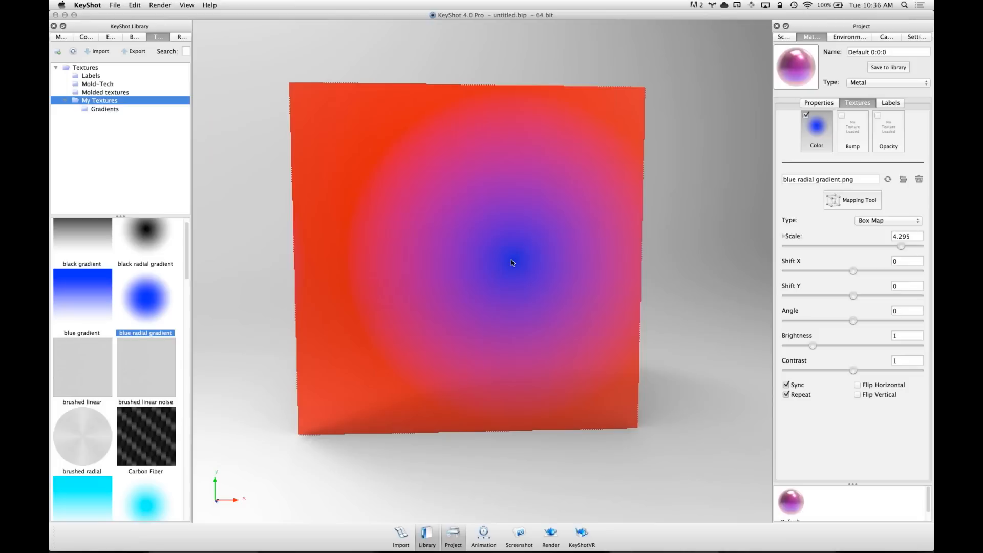
click(837, 197)
drag(515, 282, 475, 283)
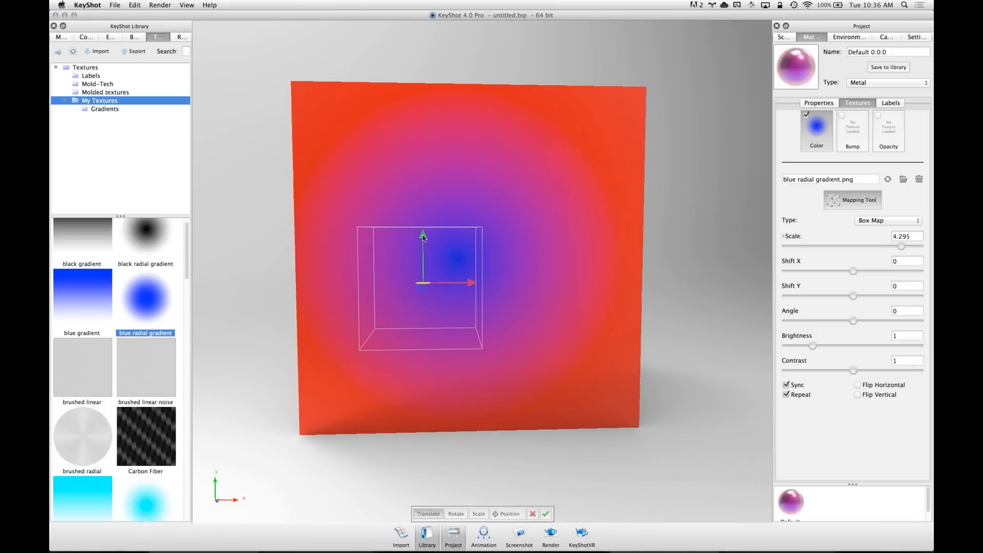
drag(423, 235, 422, 214)
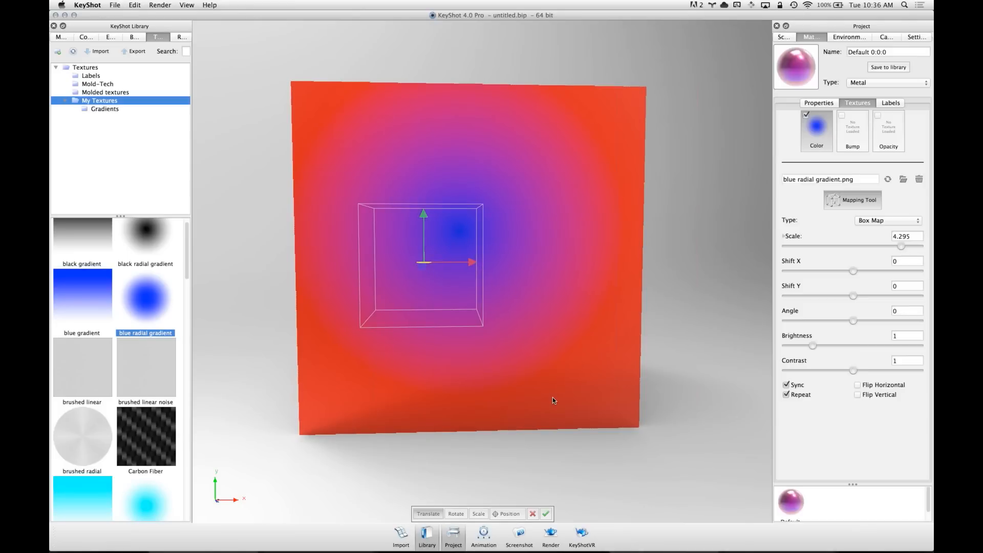
click(546, 513)
Add a ground plane beneath the cube
drag(527, 287, 584, 302)
scroll(320, 249, down, 5)
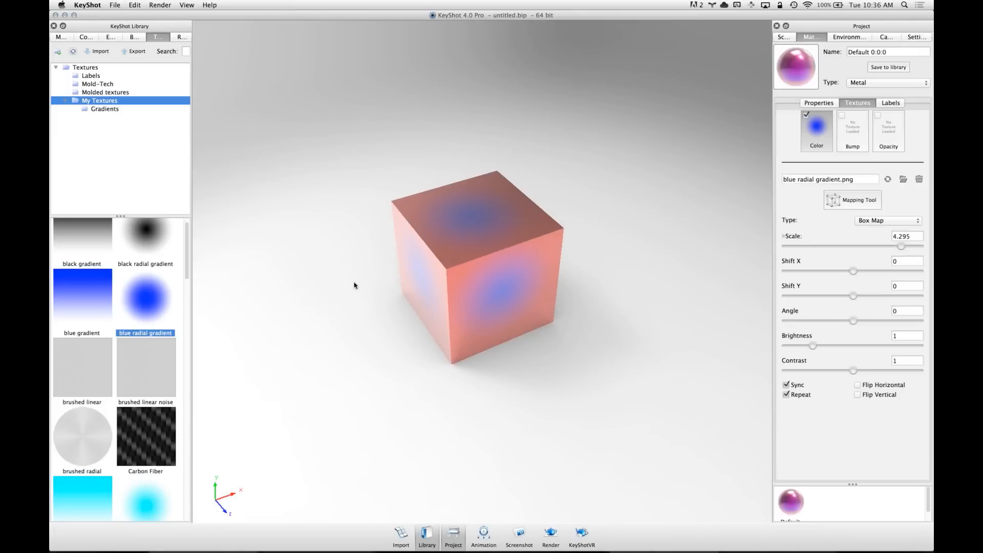
click(134, 5)
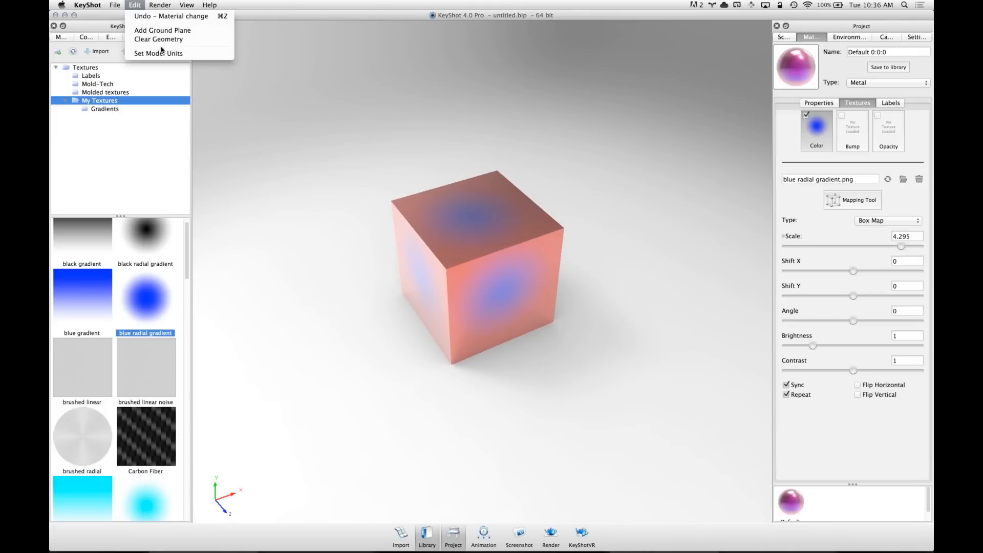
click(167, 31)
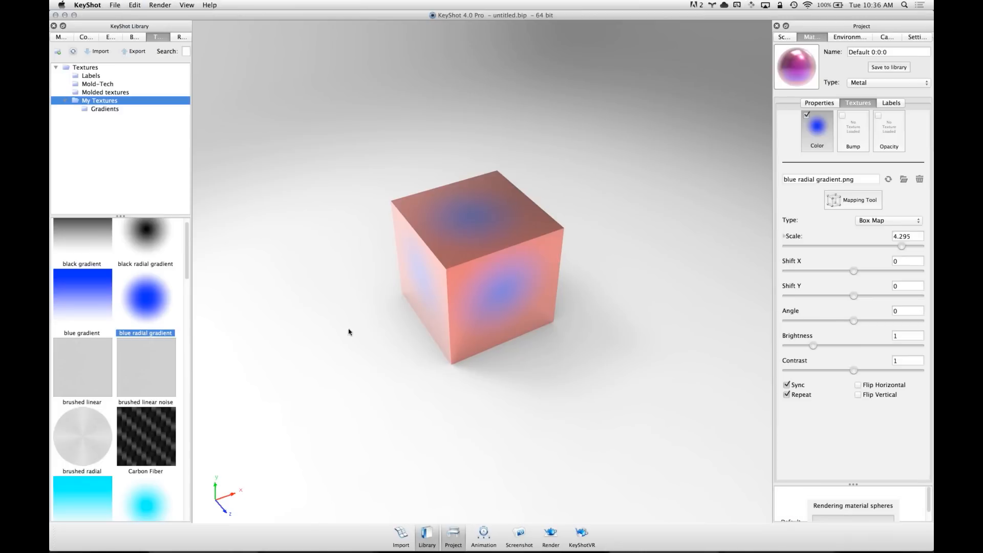
mouse_move(552, 333)
mouse_down()
mouse_move(543, 238)
mouse_move(554, 333)
mouse_up()
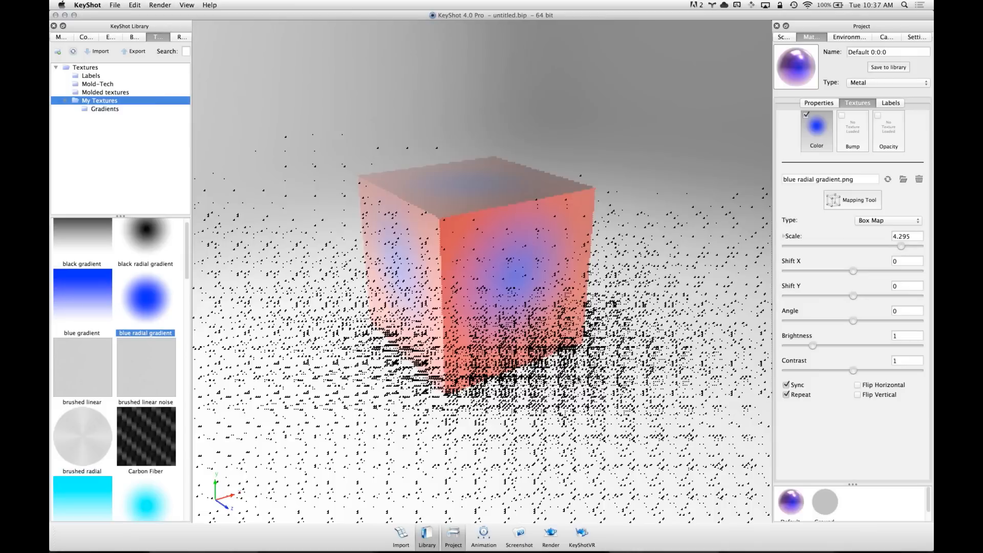
Apply the Twill weave bump texture from the library to the ground plane as its bump map
scroll(502, 281, down, 2)
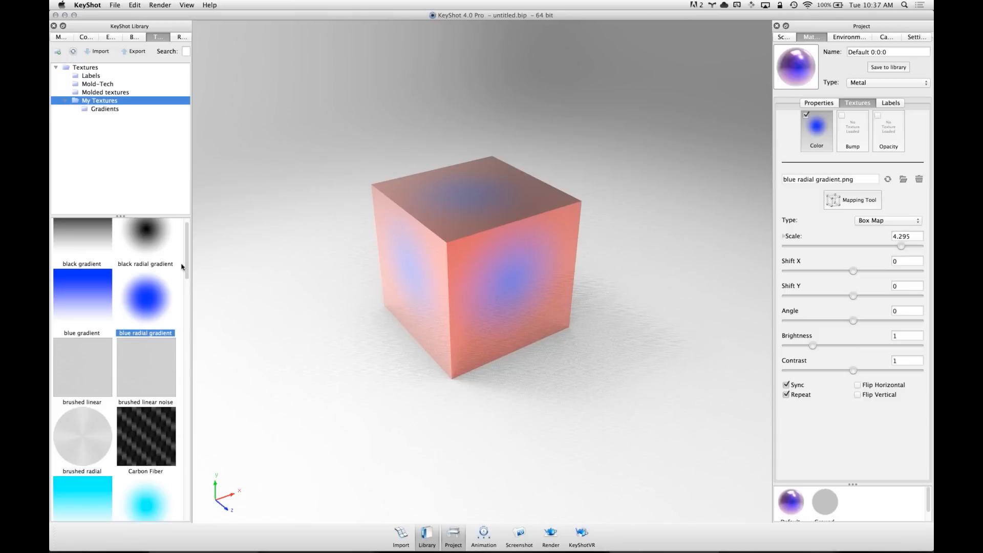
drag(186, 235, 187, 446)
click(154, 407)
drag(155, 404, 513, 400)
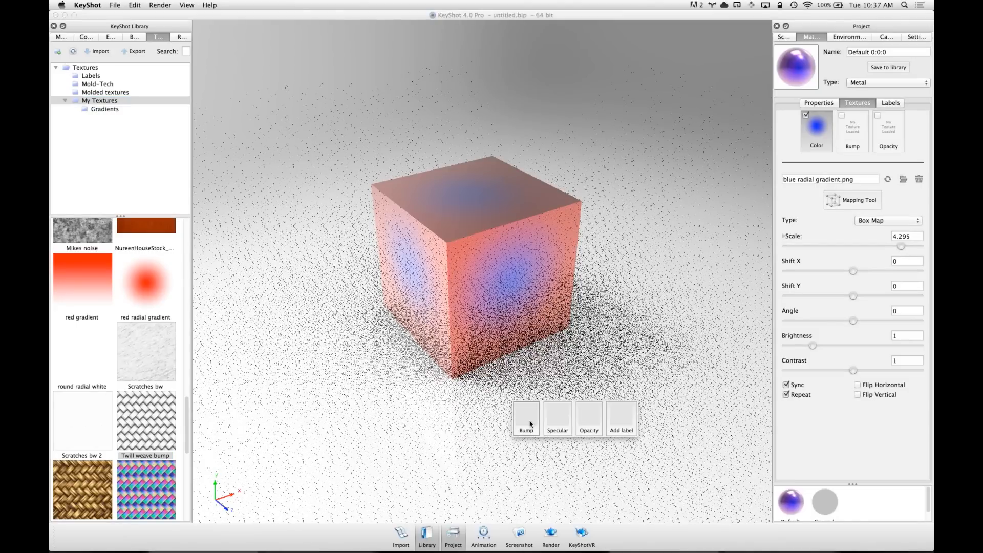
click(530, 423)
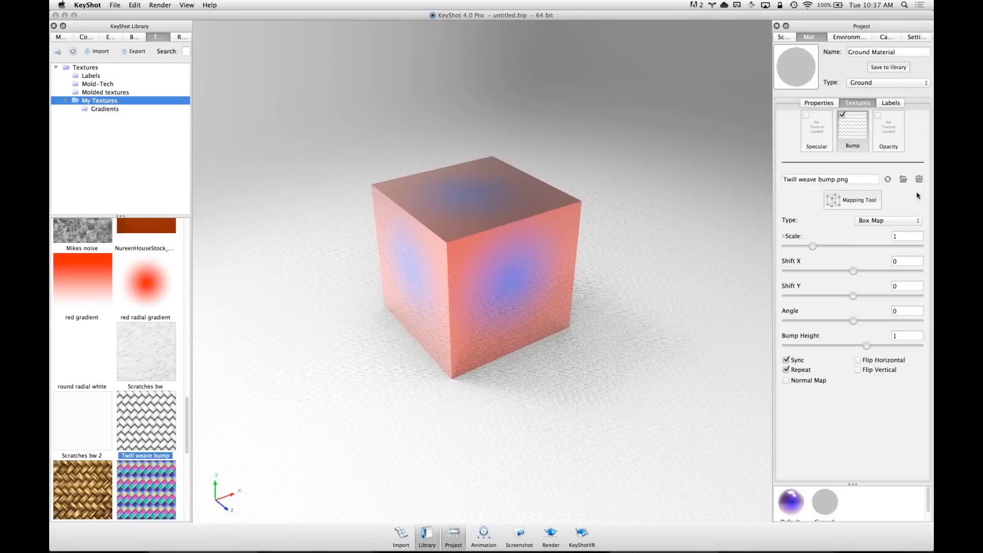
Set the ground bump texture's scale to 5 and inspect the weave pattern around the cube's base
click(894, 236)
key(Tab)
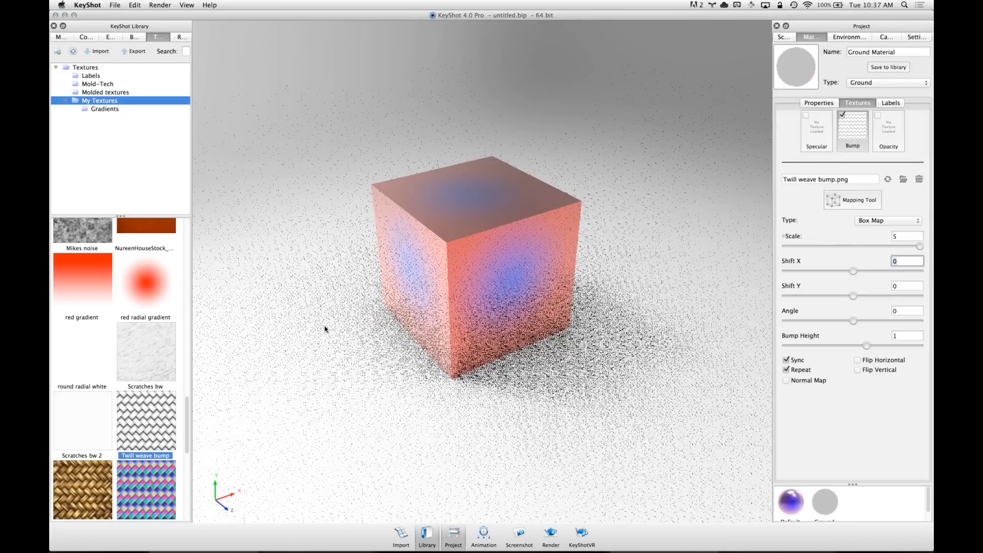
scroll(447, 358, up, 5)
middle_drag(448, 357, 422, 308)
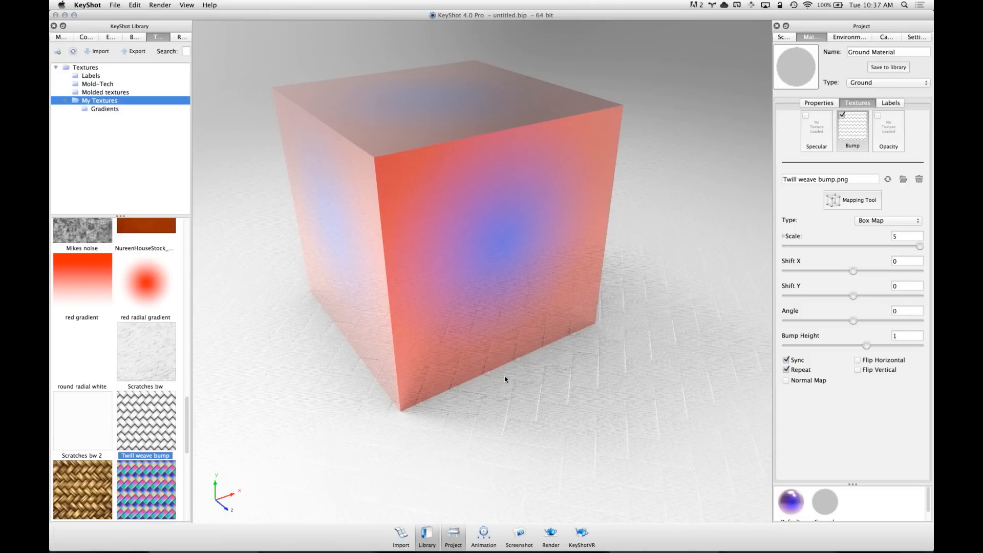
drag(580, 356, 609, 387)
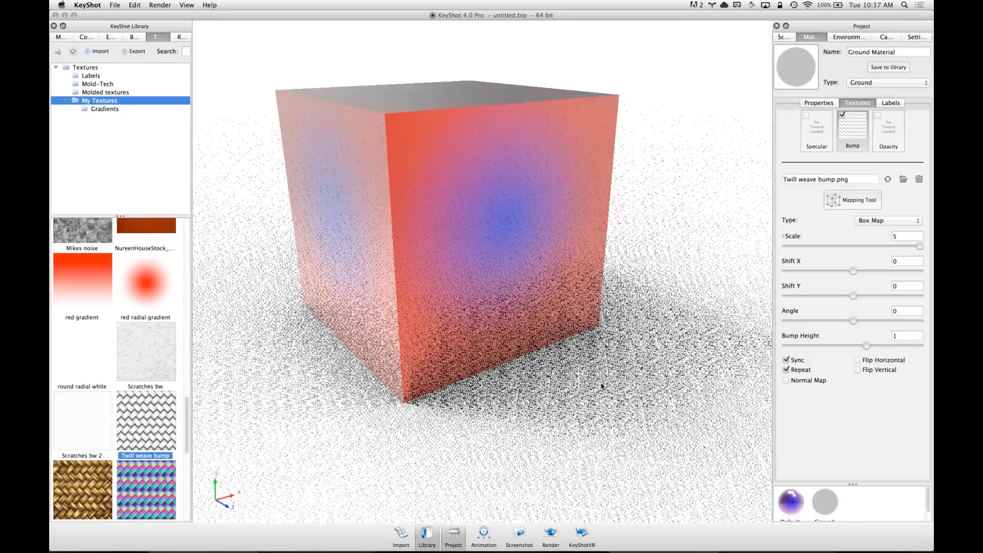
scroll(603, 387, down, 3)
scroll(535, 346, up, 3)
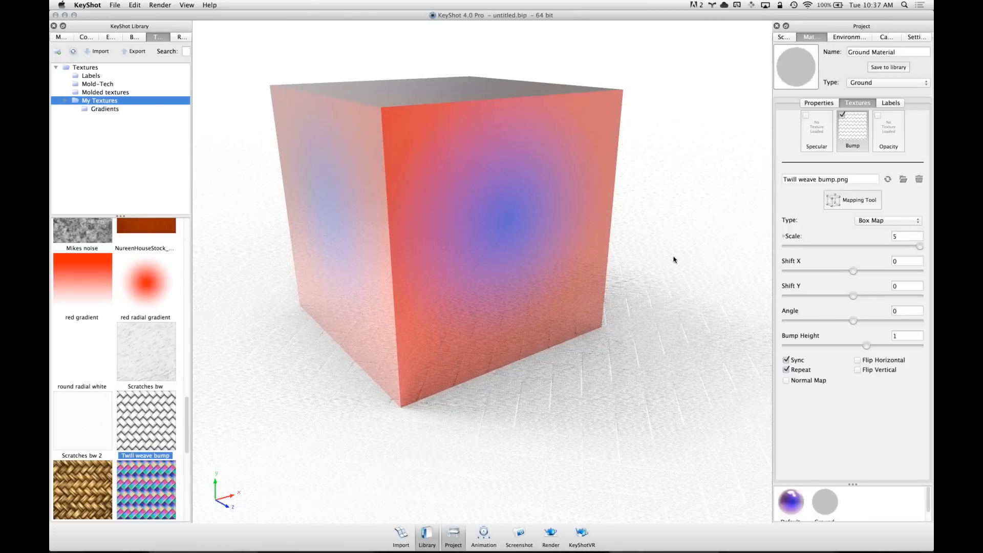
Apply the round radial white texture to the ground plane as its opacity map
click(77, 366)
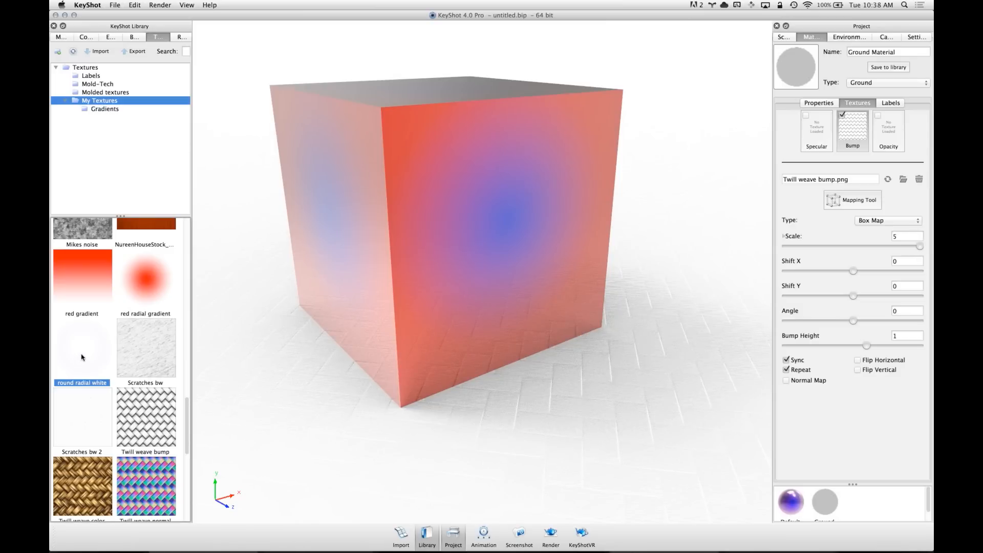
drag(82, 352, 520, 391)
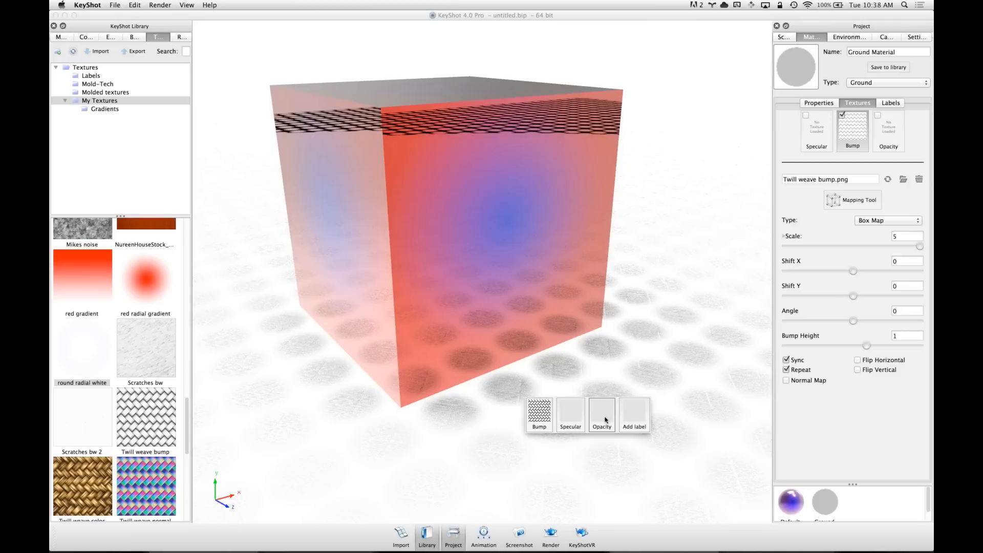
click(603, 418)
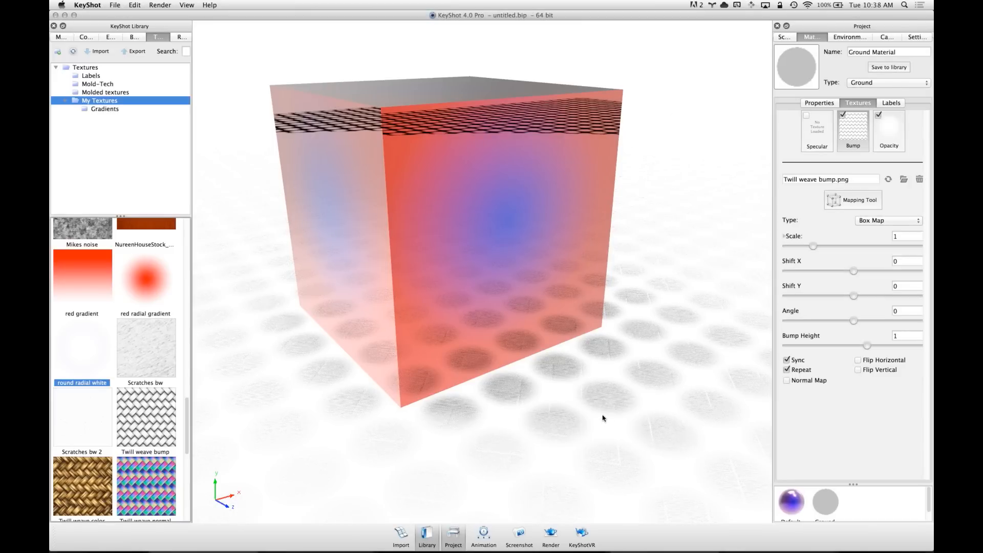
Increase the scale of the ground's synced textures to 8, and further to 12
click(904, 237)
key(super+a)
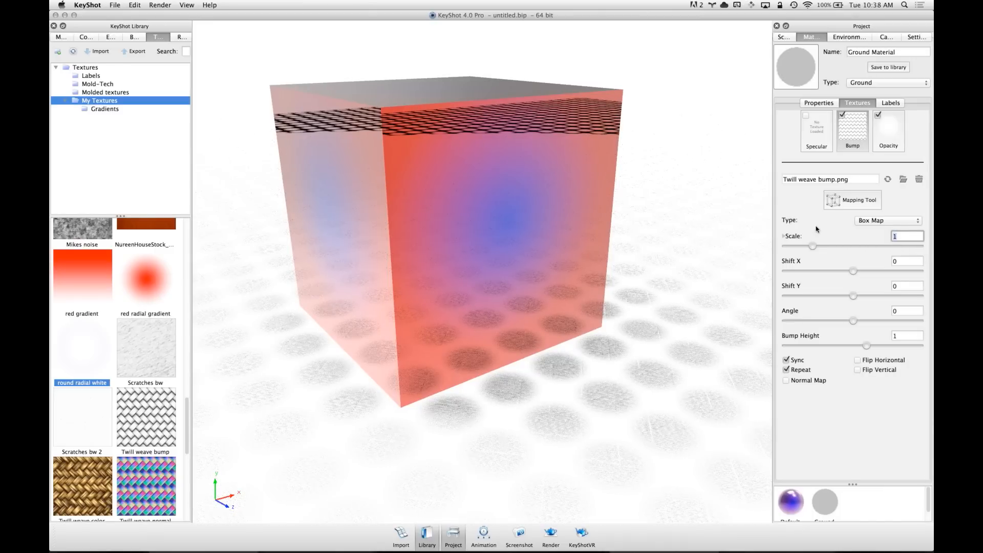
text(8)
key(Tab)
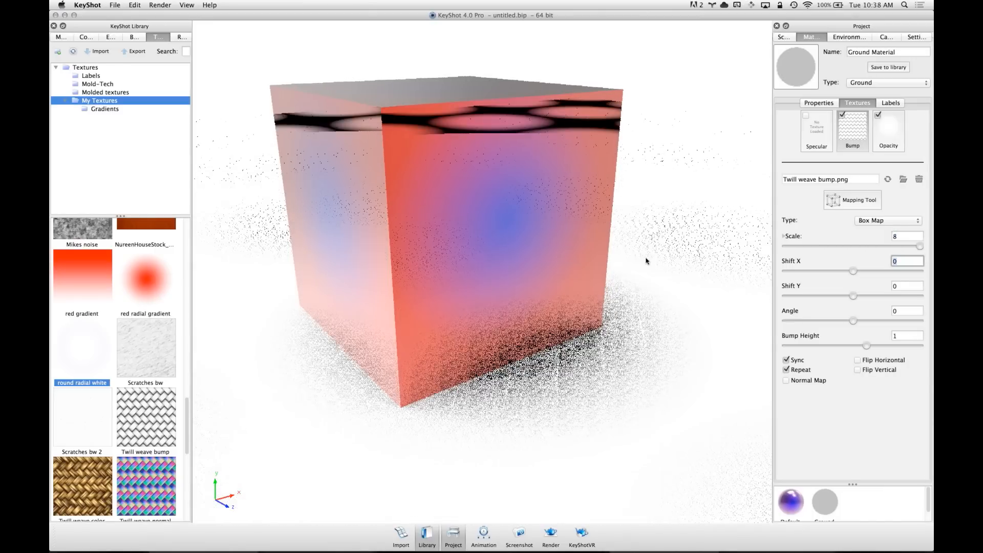
click(899, 236)
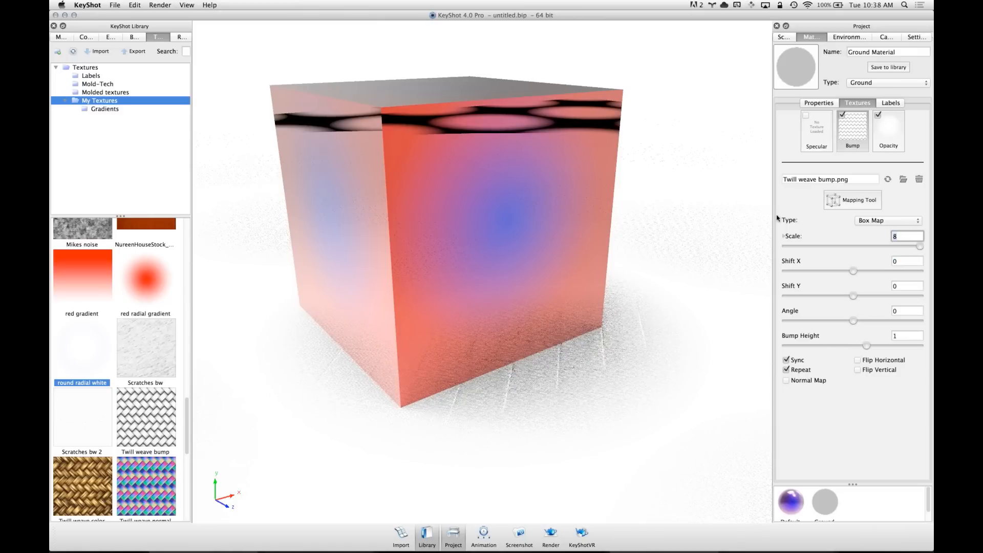
key(BackSpace)
text(12)
key(Tab)
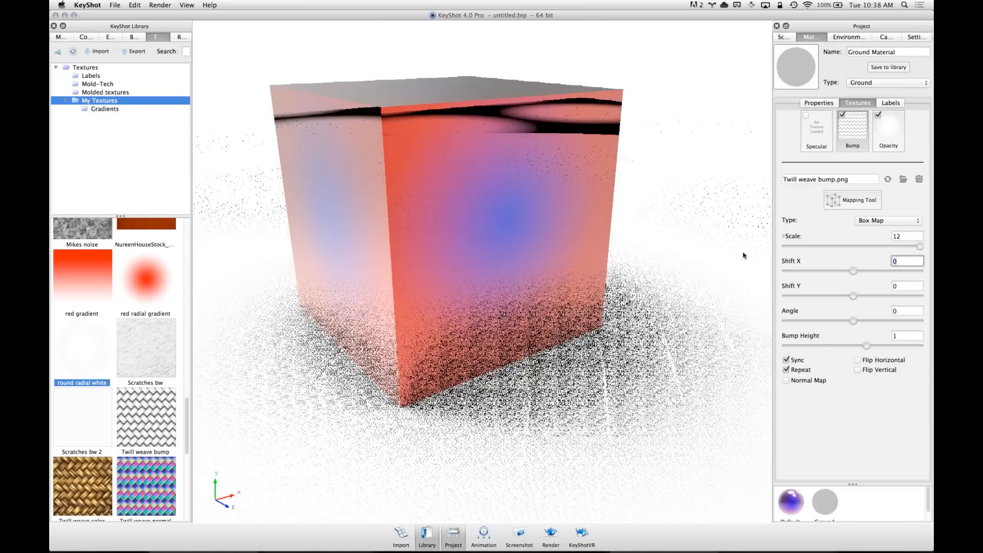
Turn off Repeat for the ground's synced textures and check the faded edge around the cube
click(544, 315)
scroll(544, 315, down, 3)
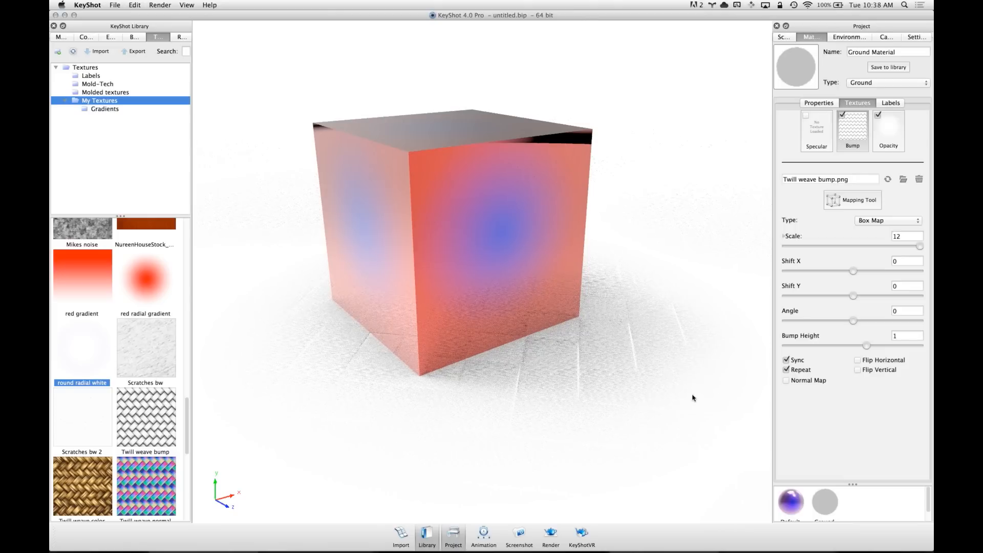
click(797, 371)
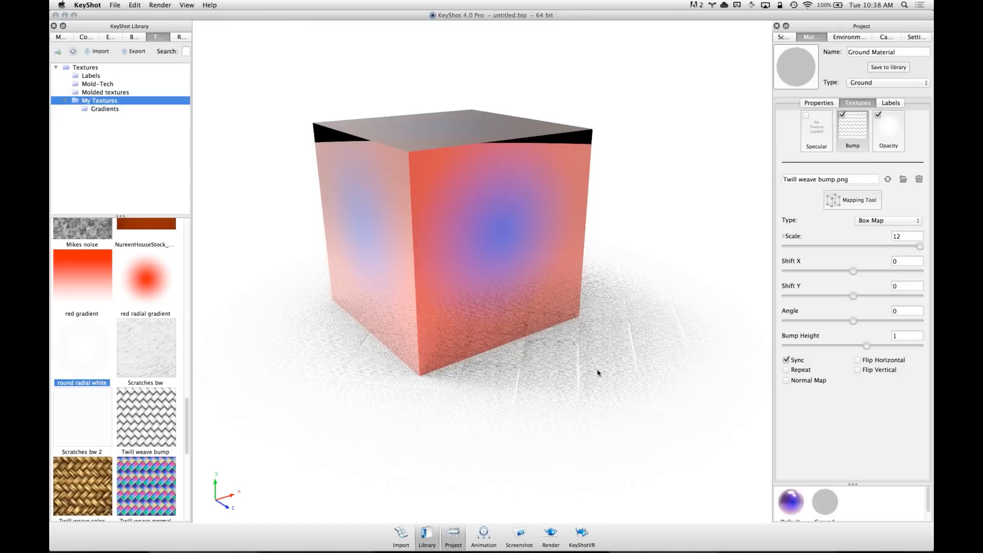
scroll(597, 373, up, 5)
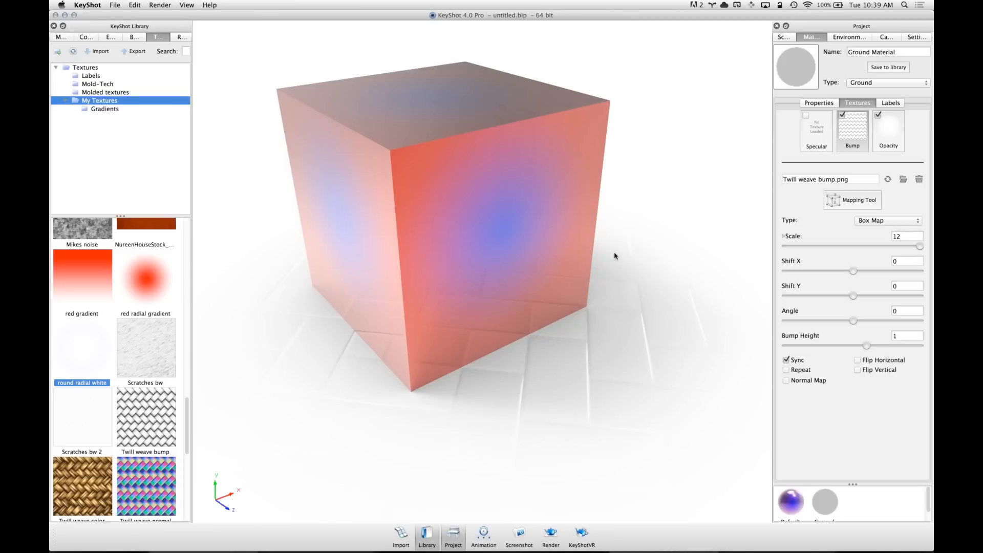
Start a new scene without saving the current one and open Steampunk Goggles.bip in its original saved state
key(super+n)
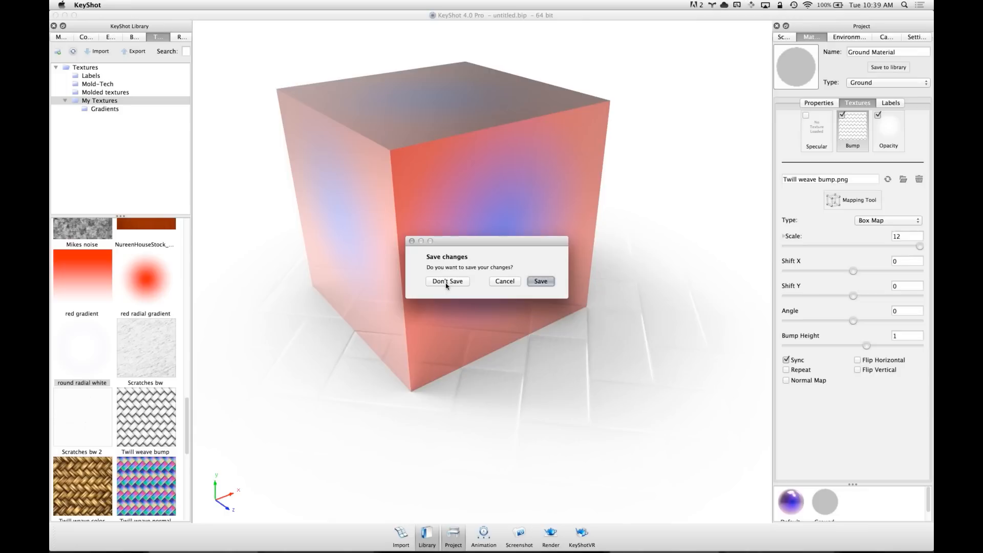
click(447, 282)
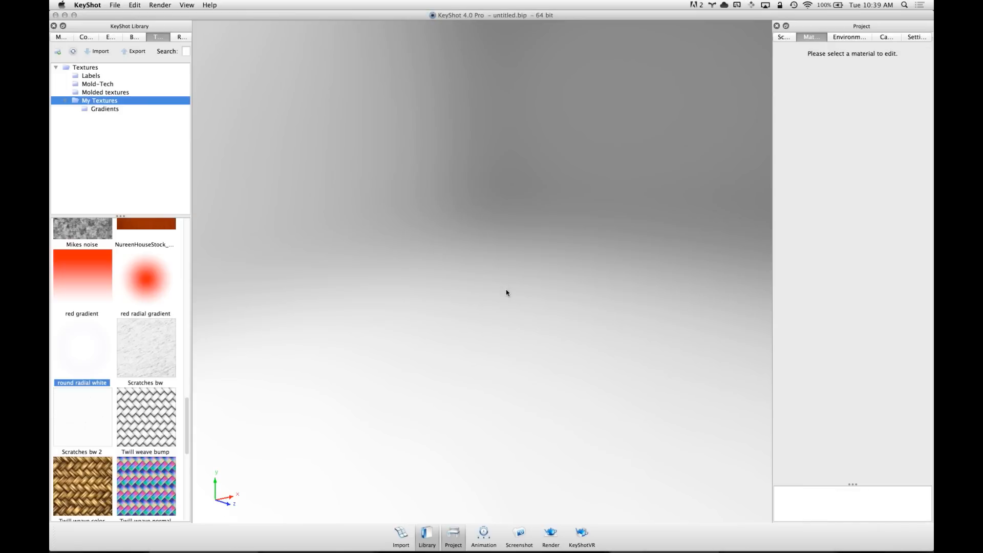
key(super+i)
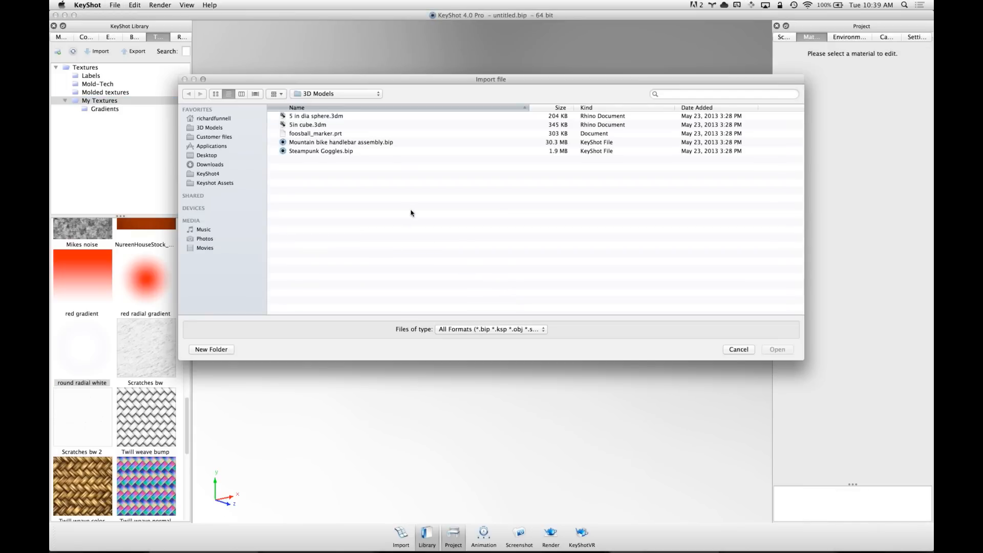
double_click(324, 151)
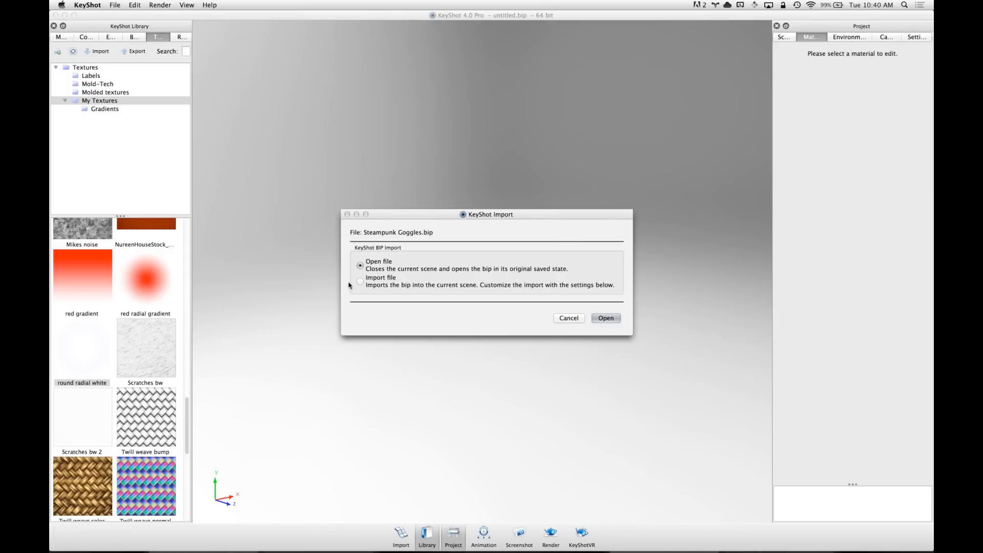
click(606, 319)
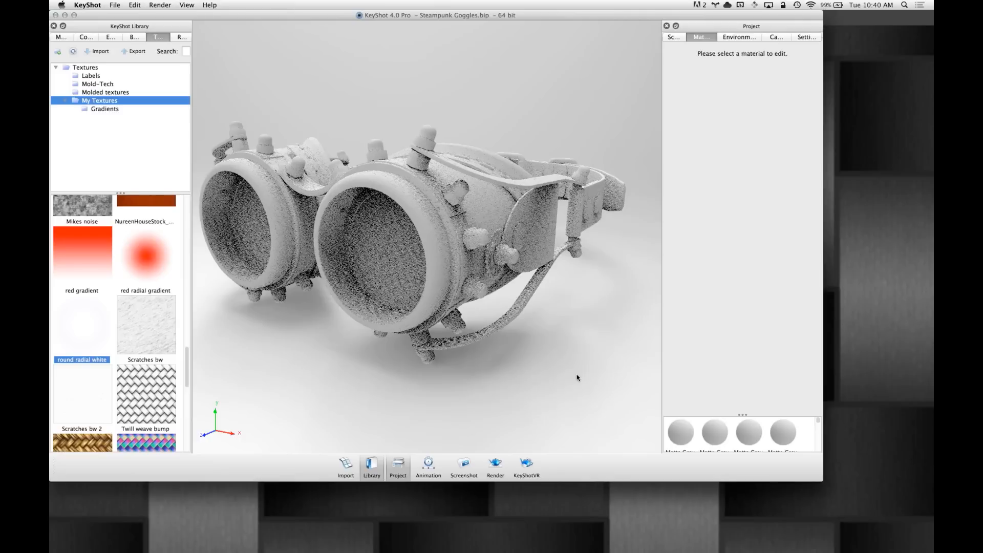
Enlarge the program window to fill the screen and switch the goggles' real-time view to performance mode
drag(383, 251, 584, 235)
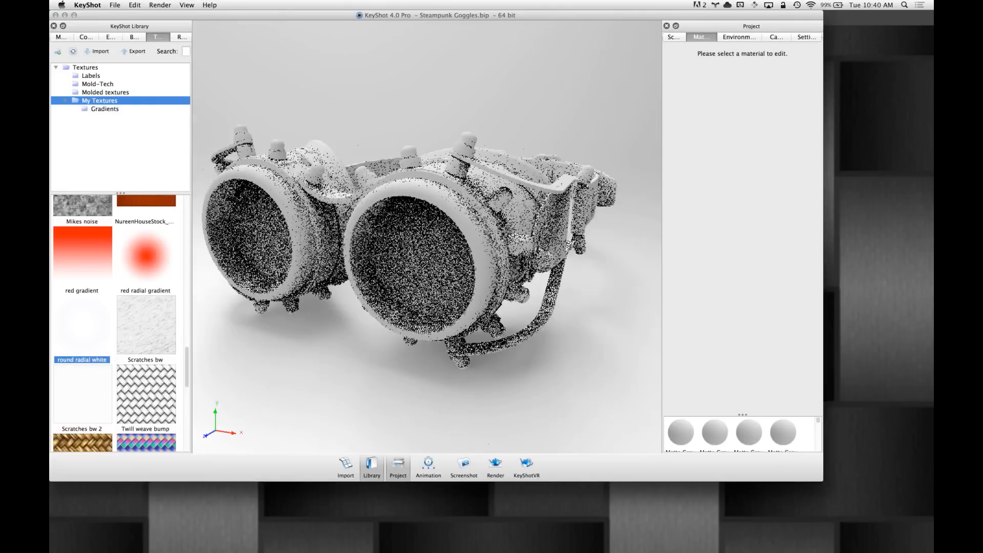
key(ctrl+alt+super+m)
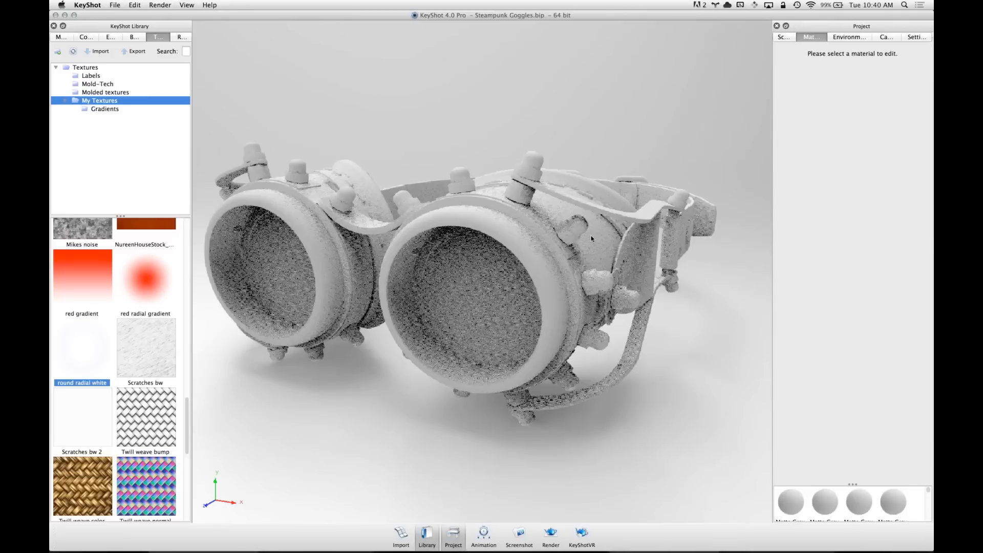
scroll(622, 240, down, 5)
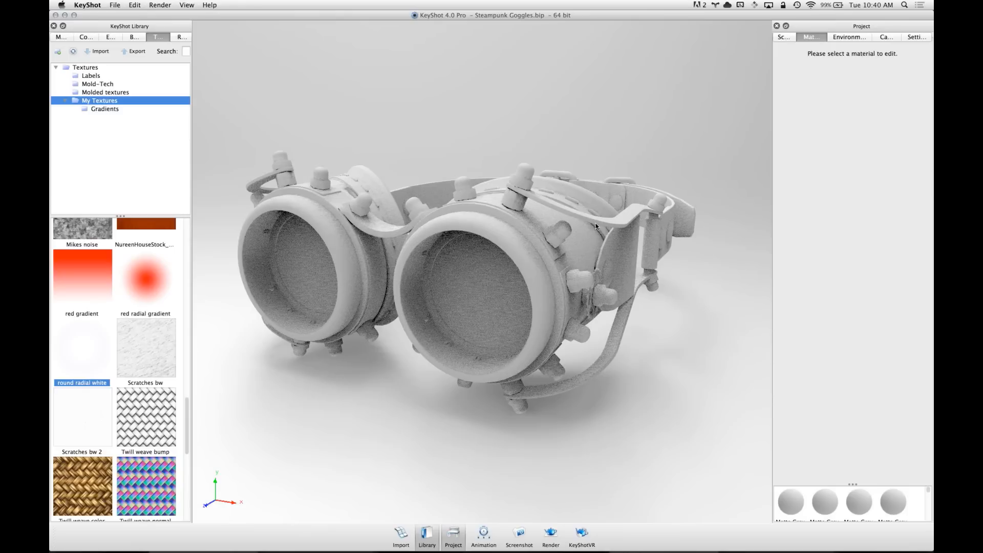
key(alt+p)
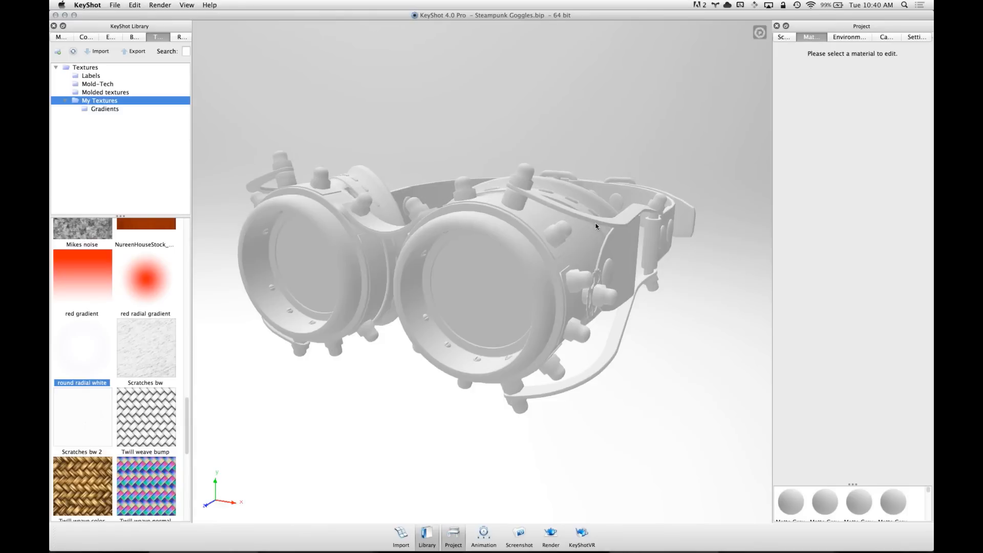
Change the material type of the goggles' rear strap to Plastic with a black specular color
drag(389, 260, 497, 301)
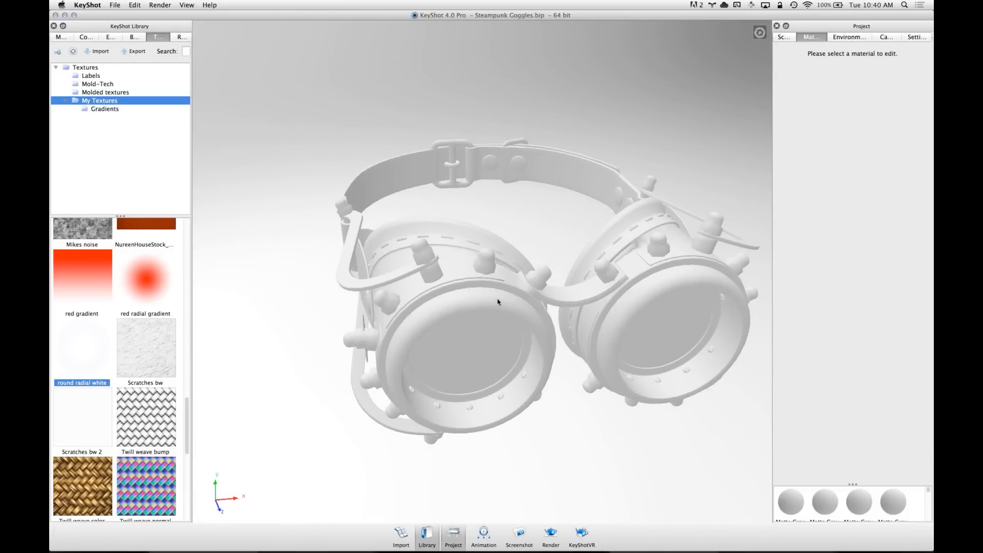
drag(723, 285, 466, 276)
scroll(466, 275, up, 3)
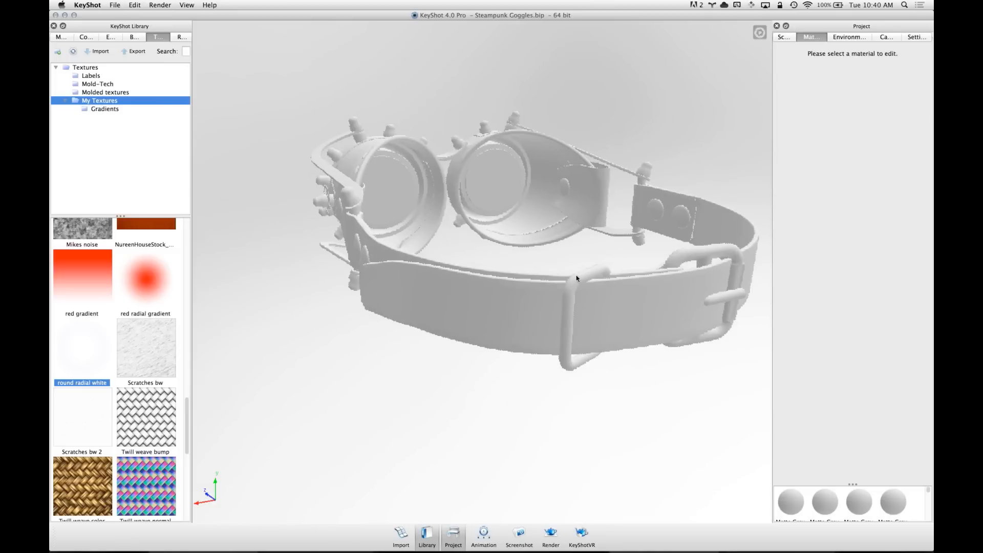
middle_drag(577, 279, 418, 295)
drag(400, 336, 418, 334)
double_click(419, 334)
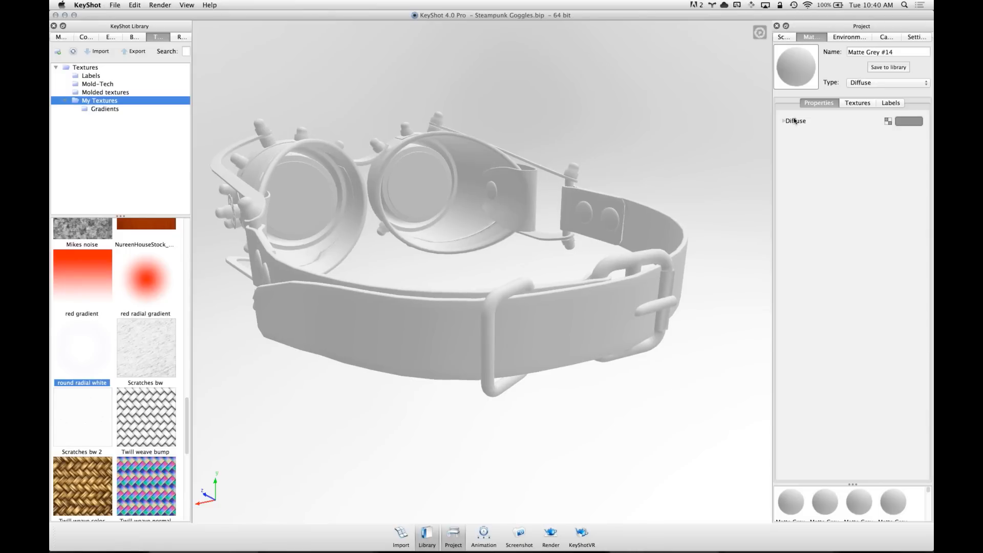
click(882, 82)
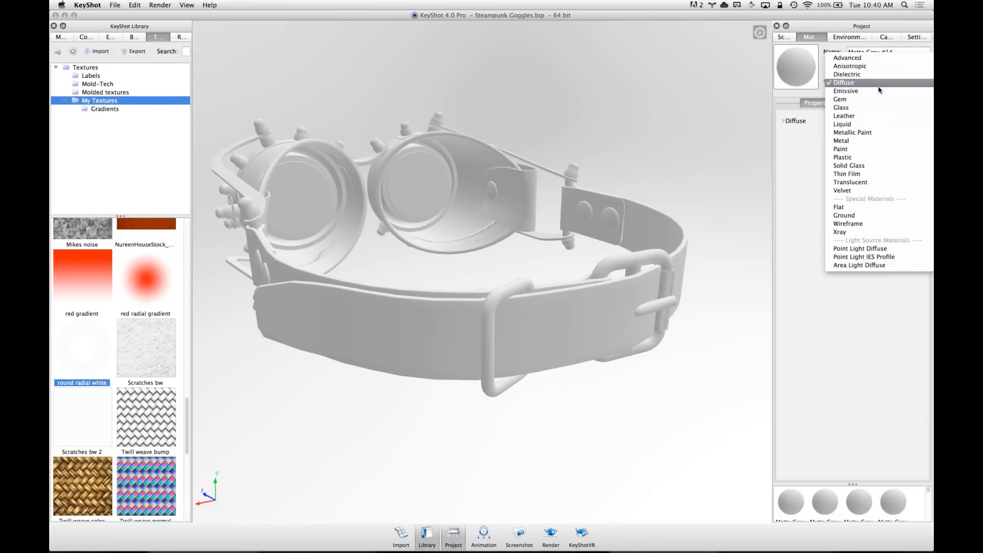
click(870, 157)
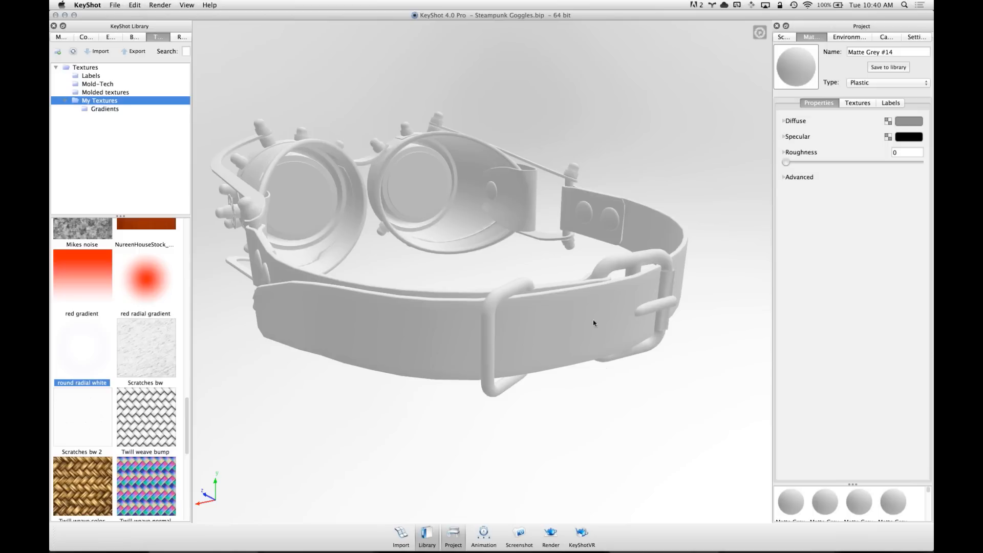
click(909, 137)
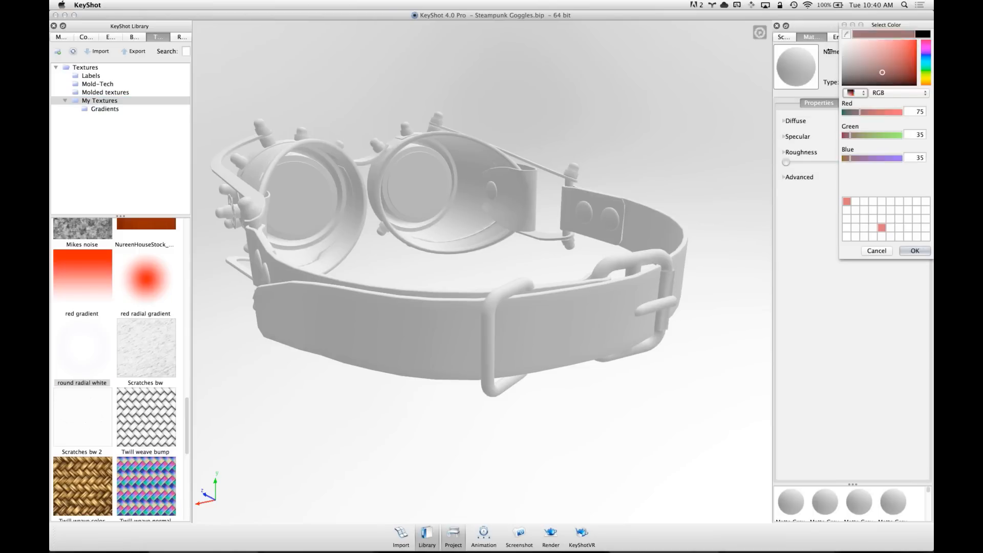
click(915, 250)
Apply the Leather 01 Normal texture from My Textures to the goggles' rear strap as a bump map
scroll(528, 269, up, 5)
drag(528, 269, 525, 220)
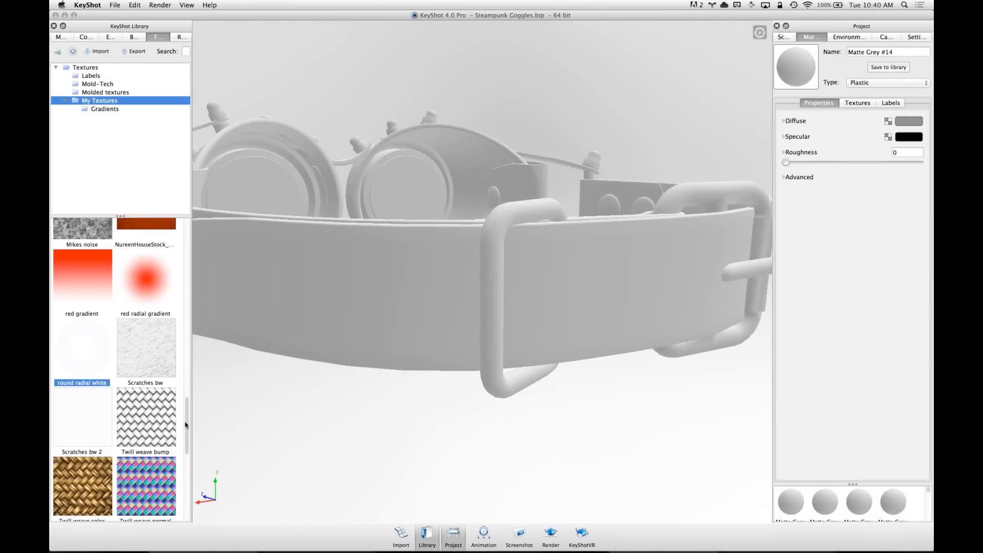
drag(187, 427, 186, 241)
scroll(177, 290, down, 8)
scroll(176, 312, down, 8)
scroll(176, 341, down, 10)
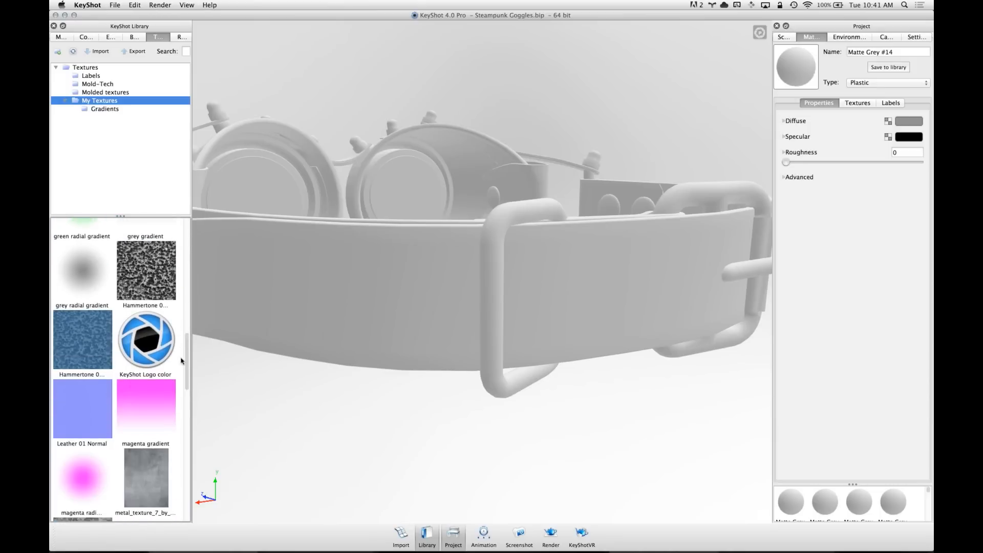
scroll(189, 432, down, 10)
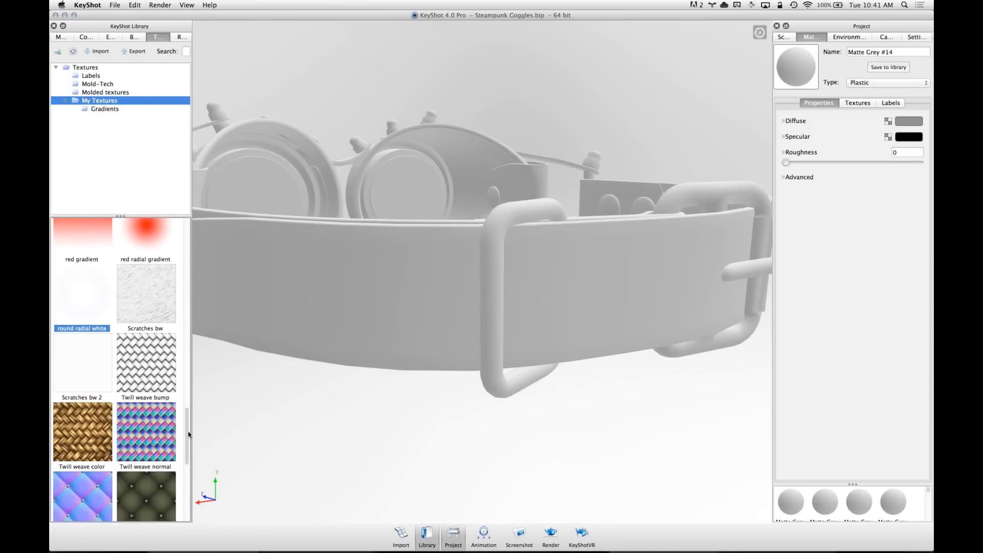
scroll(189, 455, down, 5)
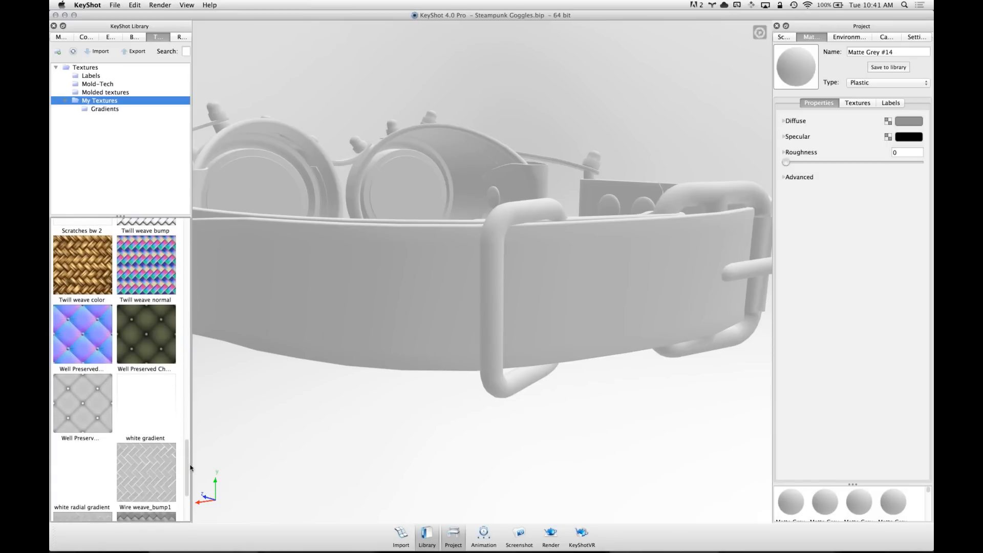
scroll(185, 410, up, 10)
scroll(183, 381, up, 3)
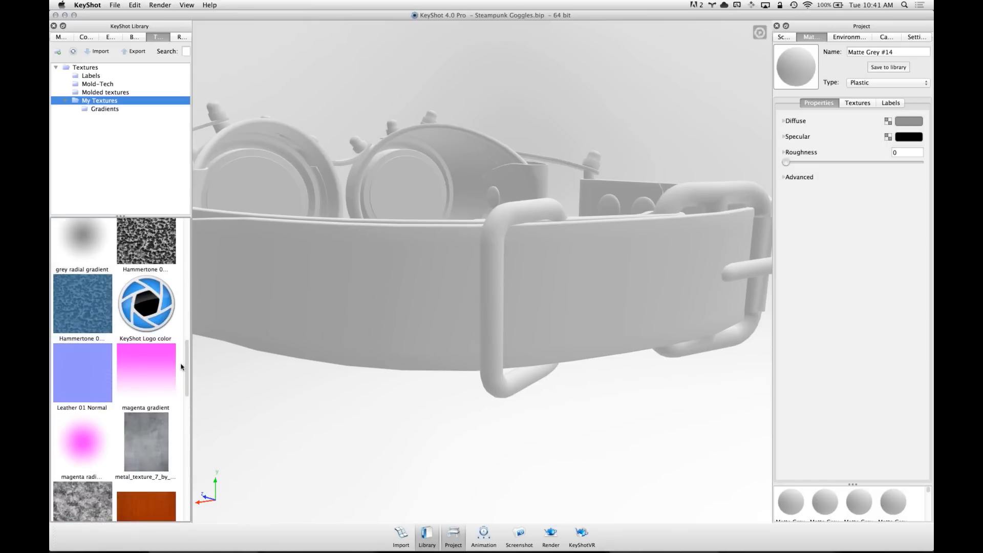
click(78, 390)
drag(85, 373, 431, 297)
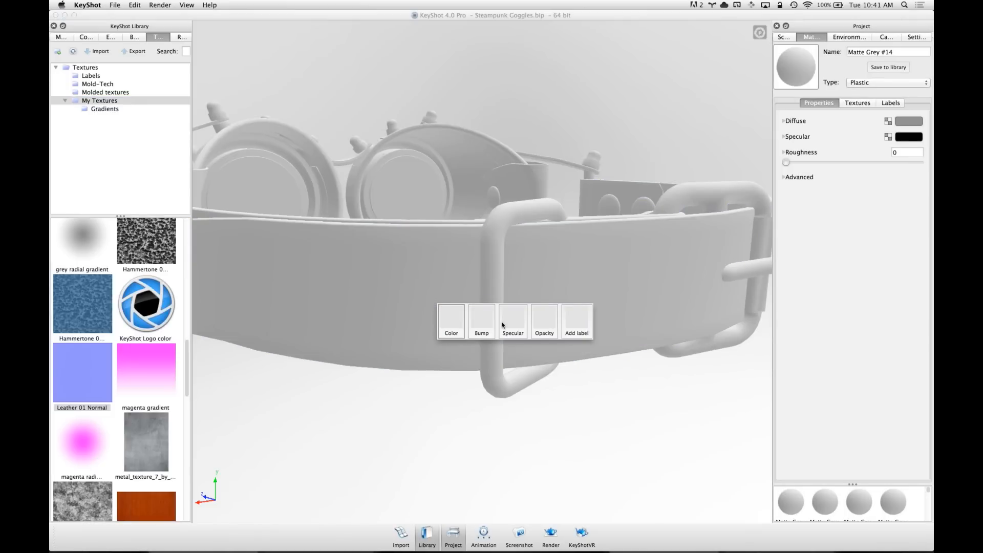
click(480, 321)
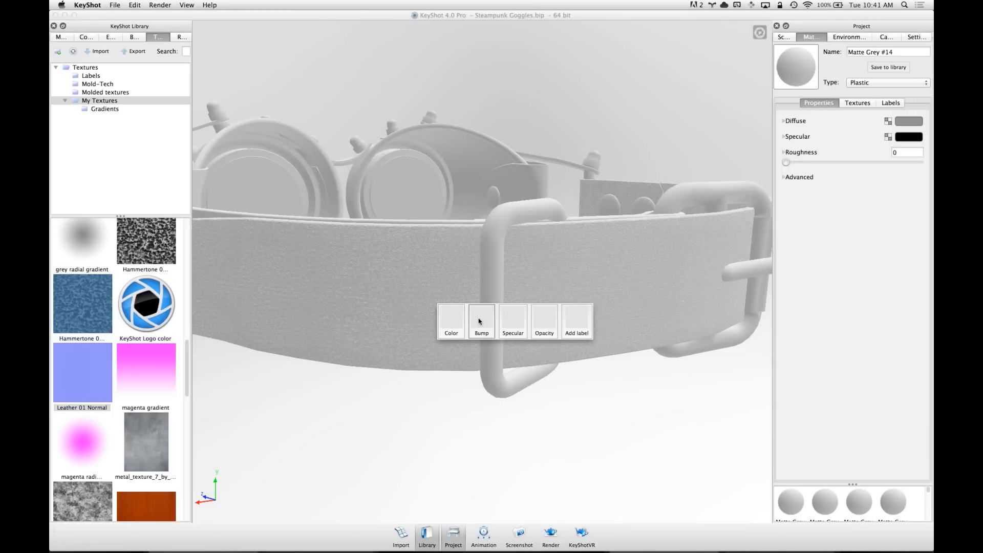
click(480, 321)
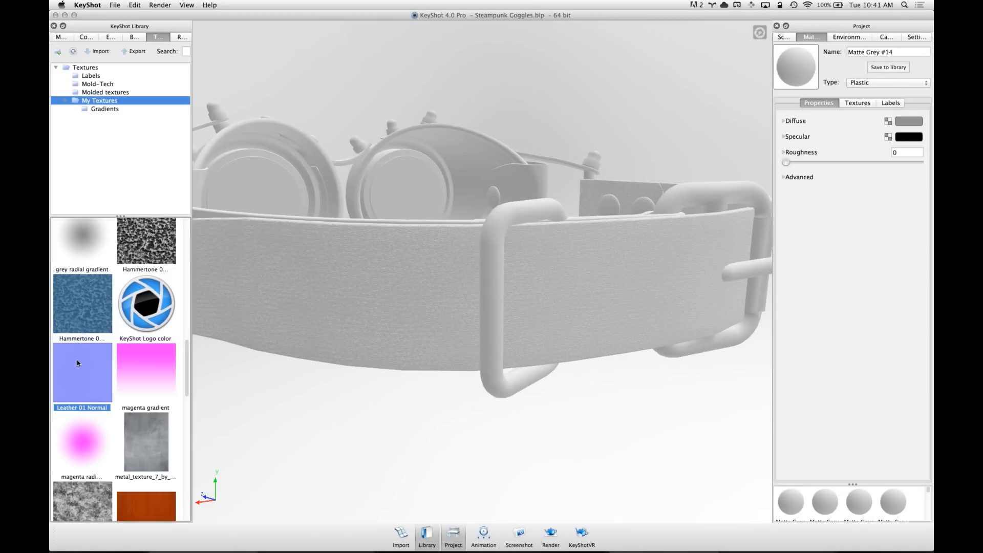
Try a scale of 2.5 for the strap's leather bump map, and settle on a scale of 1.5
scroll(453, 290, up, 5)
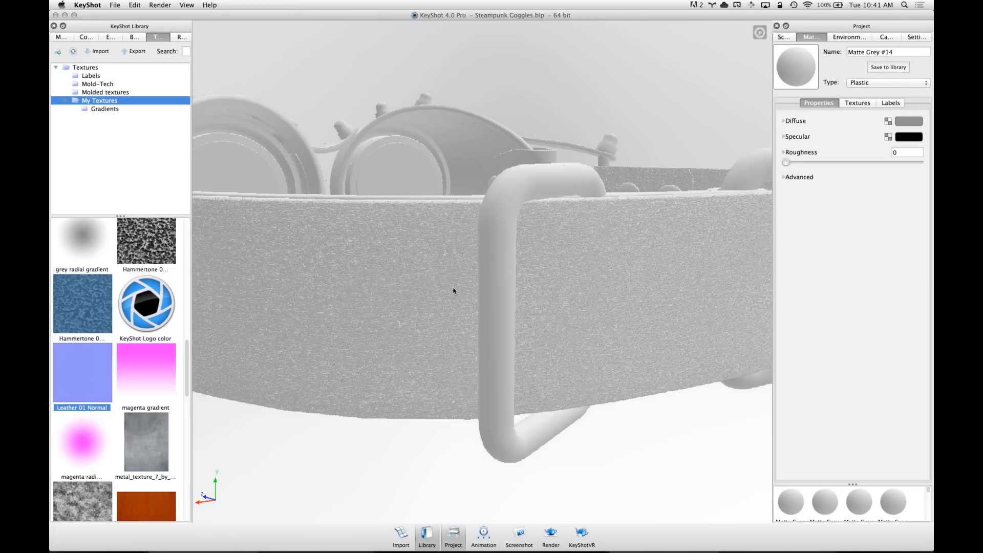
click(858, 103)
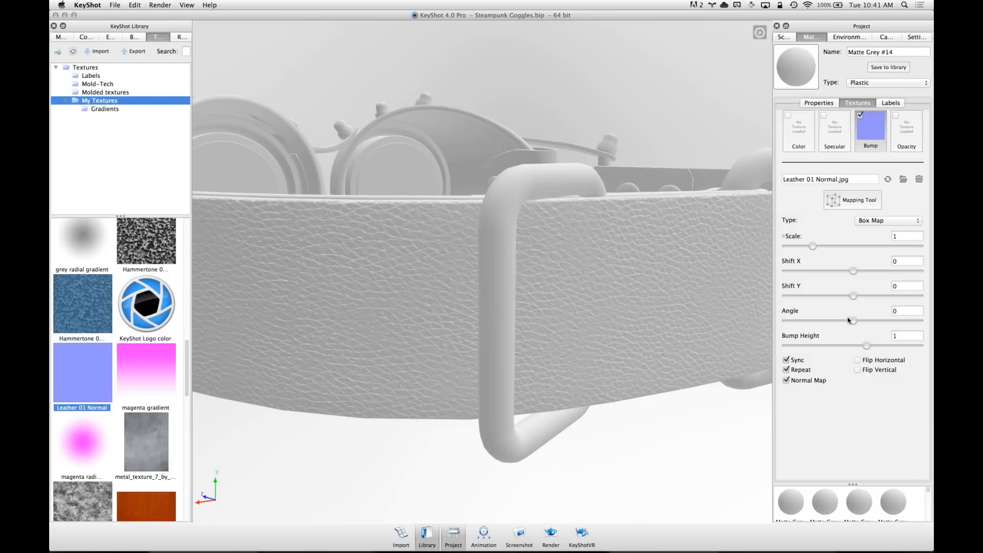
click(914, 237)
text(2.5)
key(Tab)
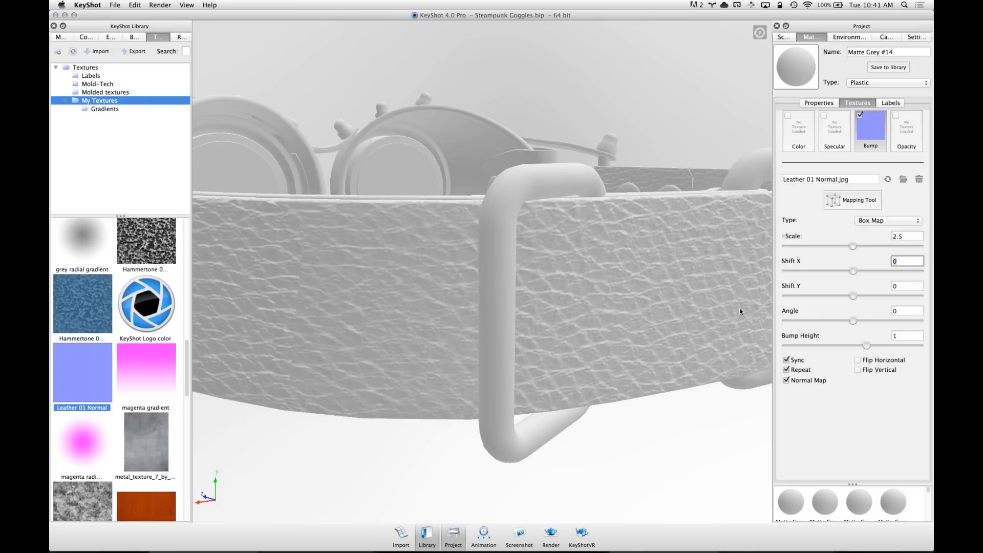
key(shift+Tab)
text(1.5)
key(Tab)
drag(439, 249, 496, 339)
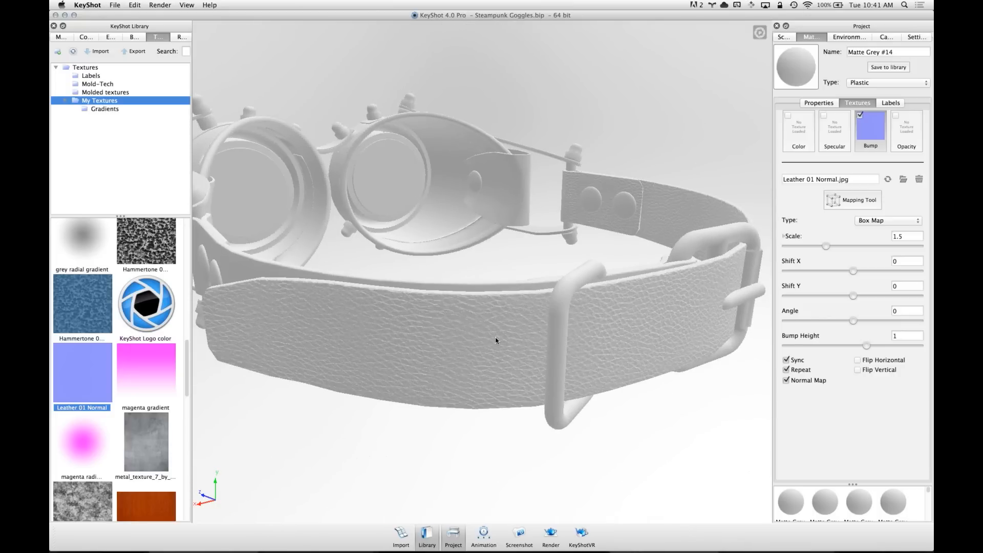
Set the strap material's diffuse color to black
click(824, 103)
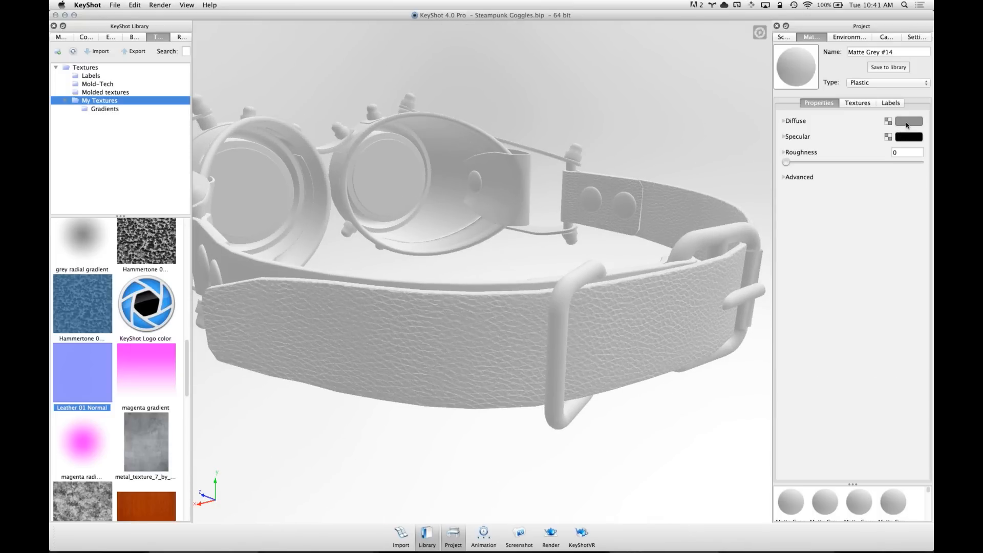
click(906, 122)
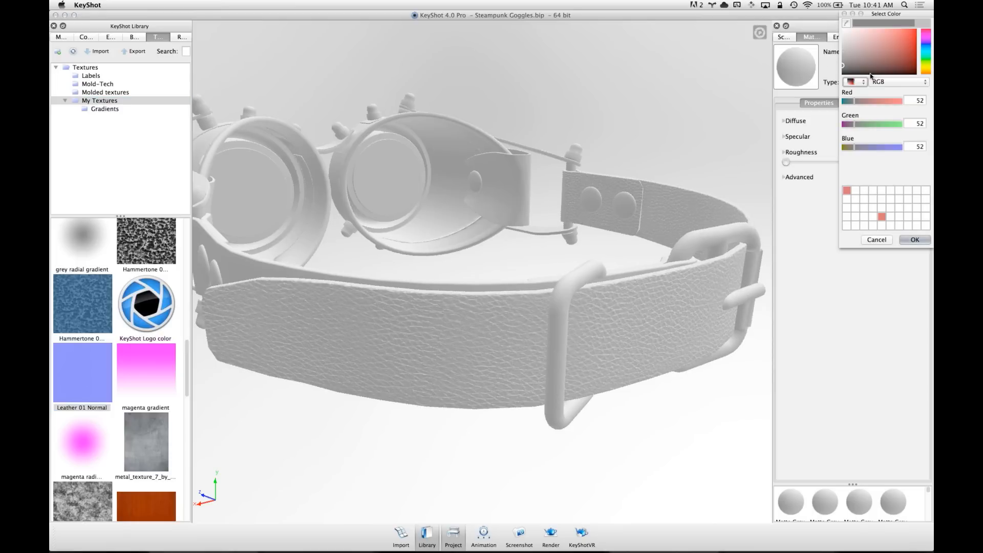
click(915, 239)
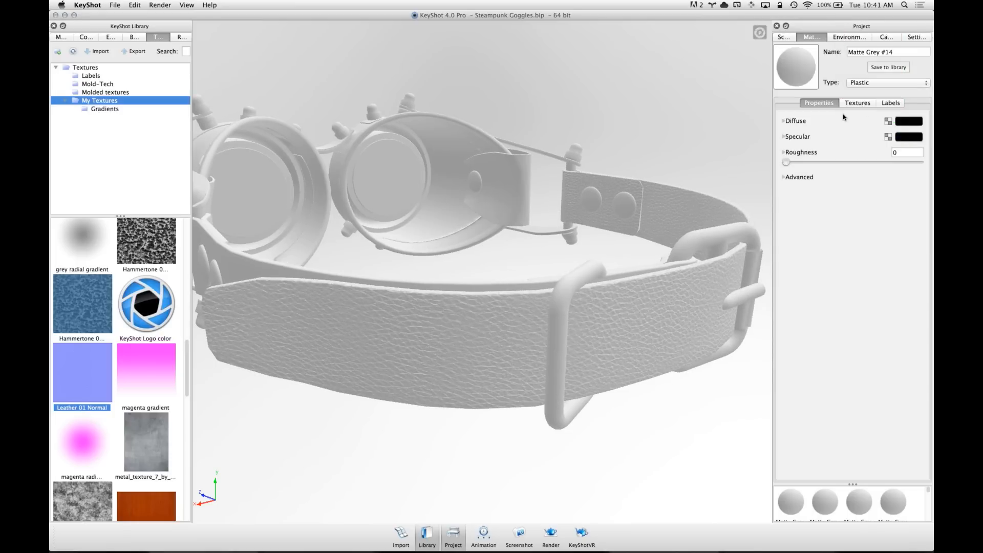
Turn off the strap's bump map, check its diffuse color without it, and turn the bump map back on
click(845, 104)
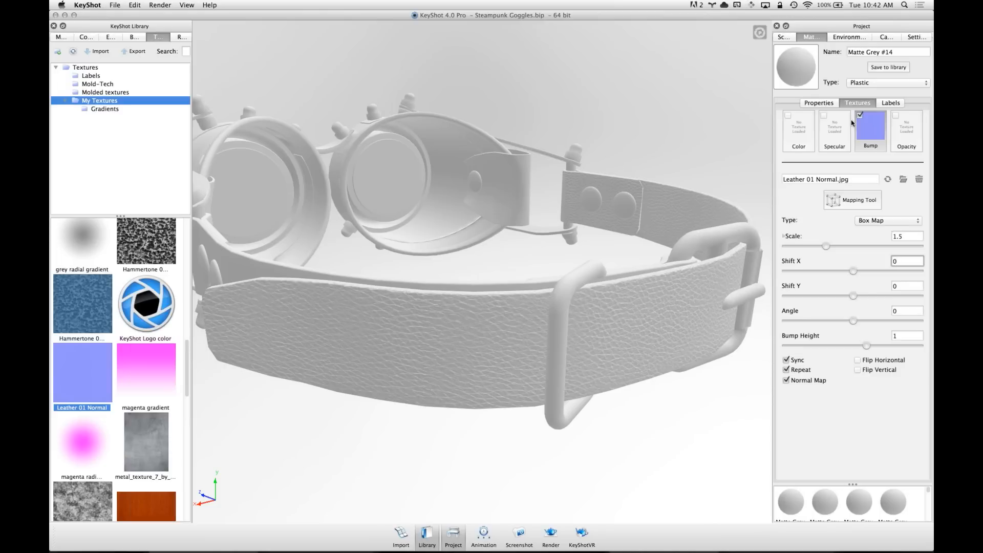
click(861, 115)
click(818, 104)
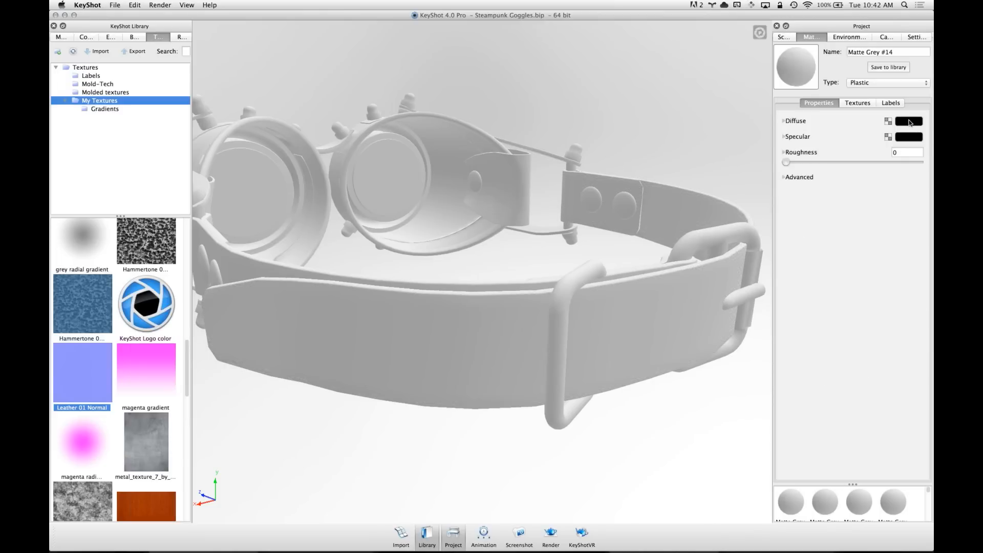
click(910, 123)
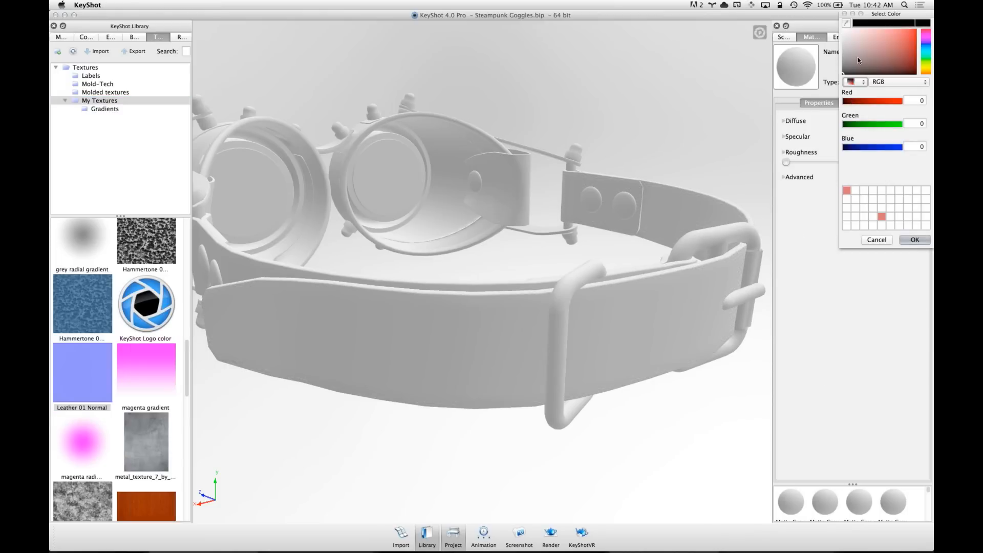
click(915, 240)
click(858, 103)
click(861, 116)
Load the Leather 01 Normal texture into the strap material's color map as well
drag(625, 229, 603, 278)
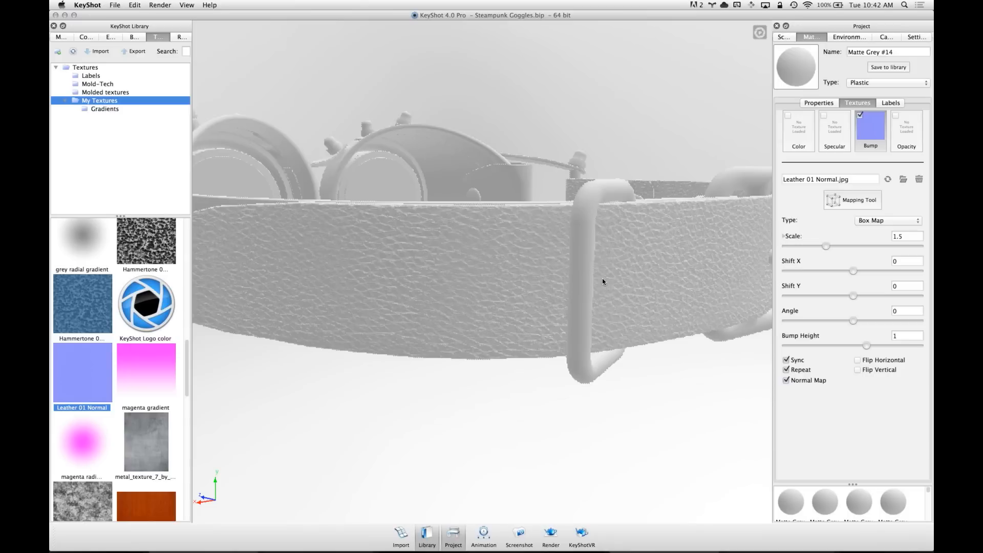
drag(108, 379, 797, 128)
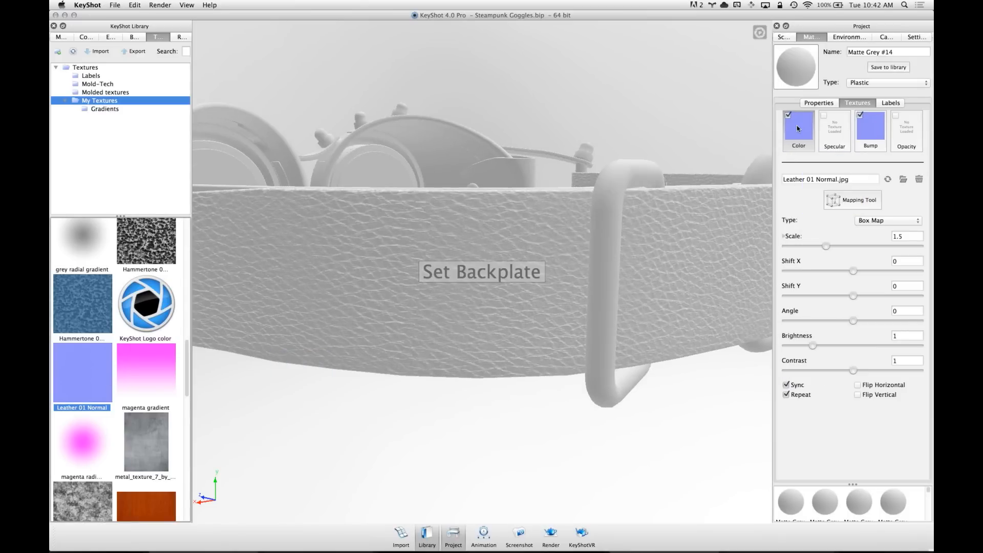
drag(549, 248, 499, 336)
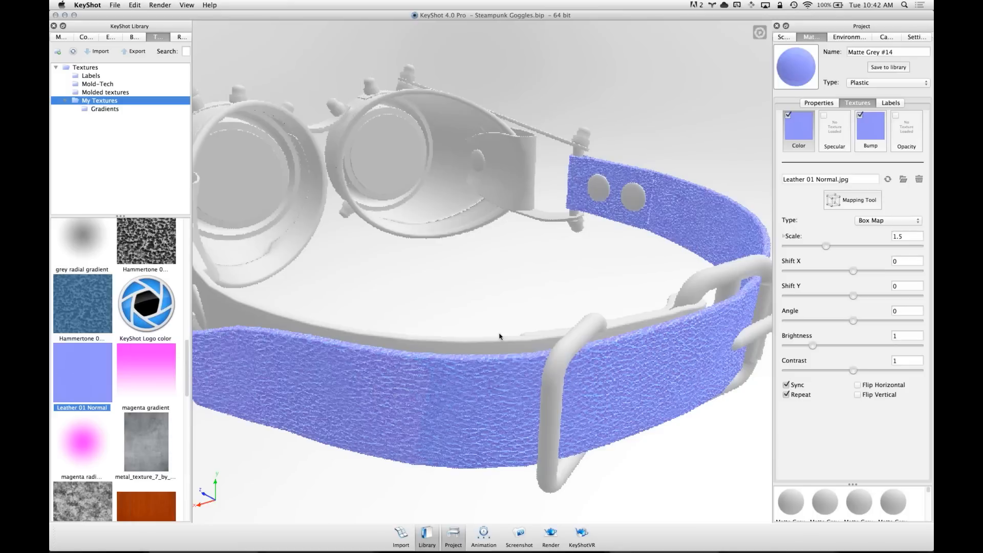
Enable Blend with Color for the strap's diffuse texture and set the blend color to a dark grey, about RGB 13, 13, 13
click(819, 103)
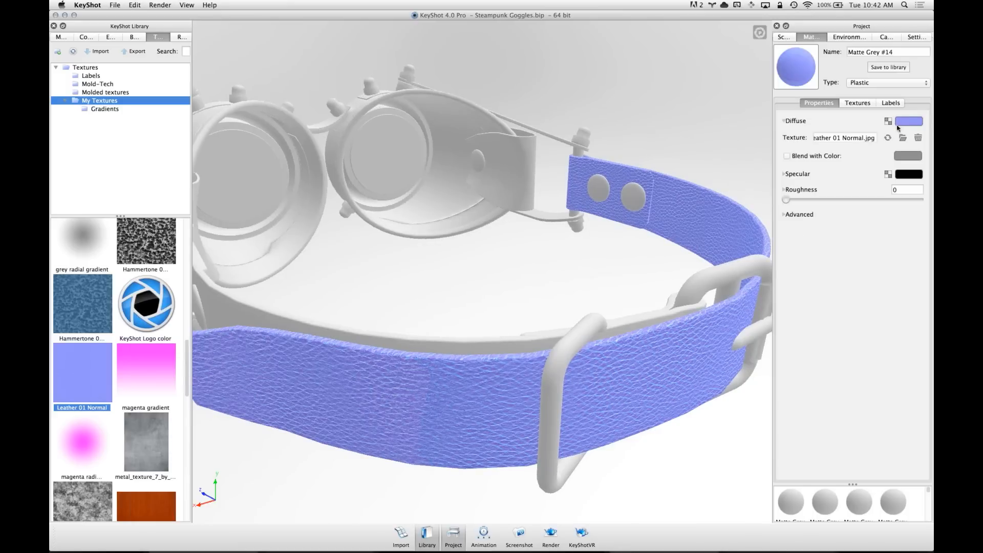
click(788, 156)
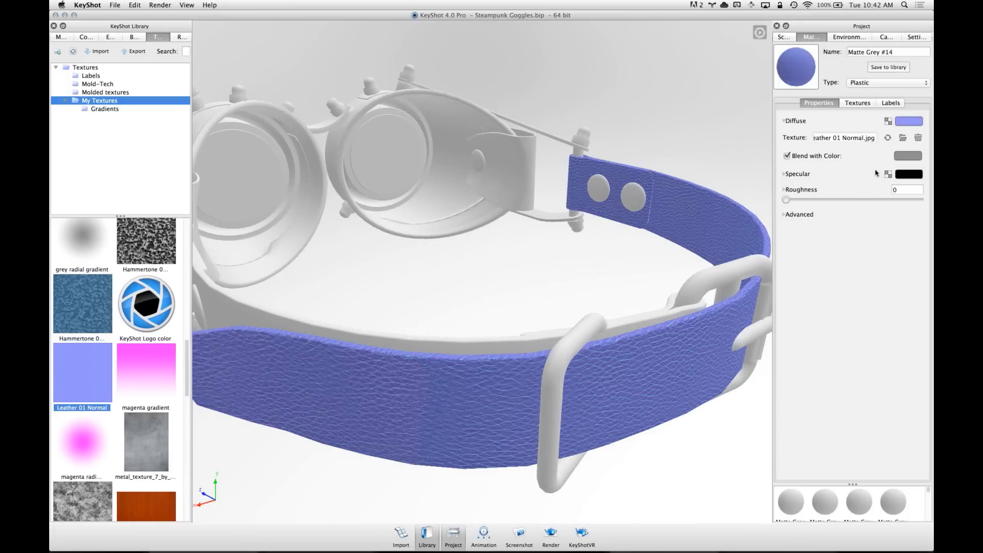
click(910, 156)
mouse_move(843, 83)
mouse_down()
mouse_move(806, 96)
mouse_move(871, 84)
mouse_move(913, 95)
mouse_up()
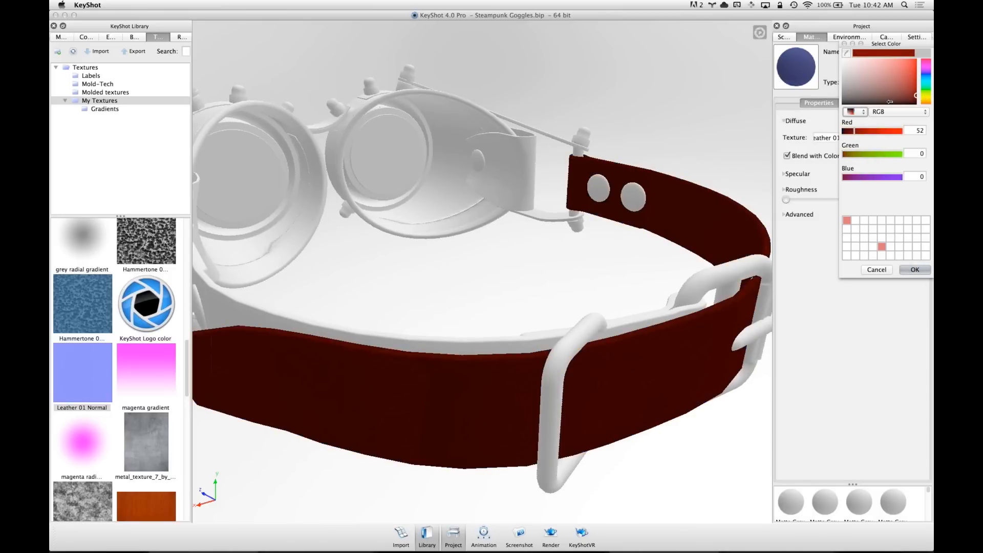
click(846, 103)
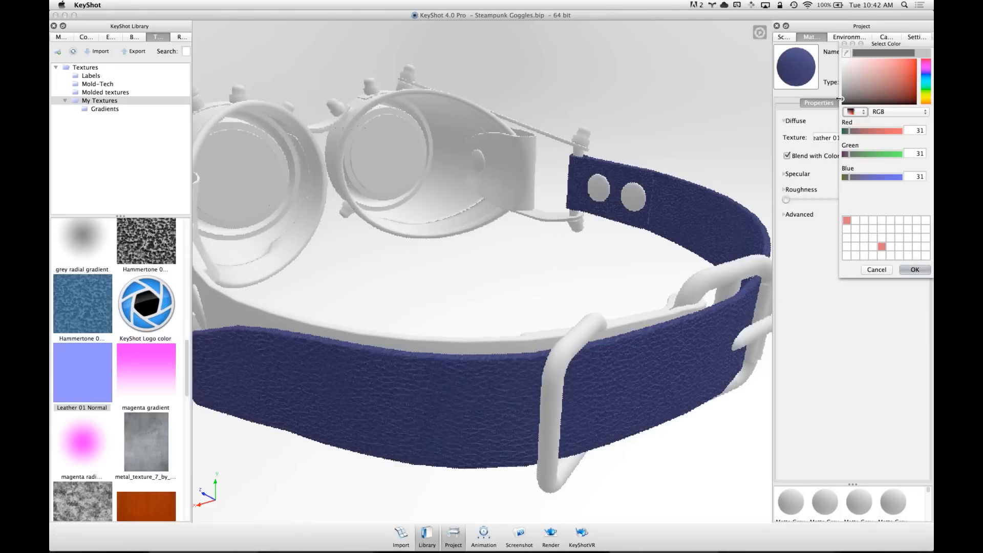
drag(846, 103, 834, 101)
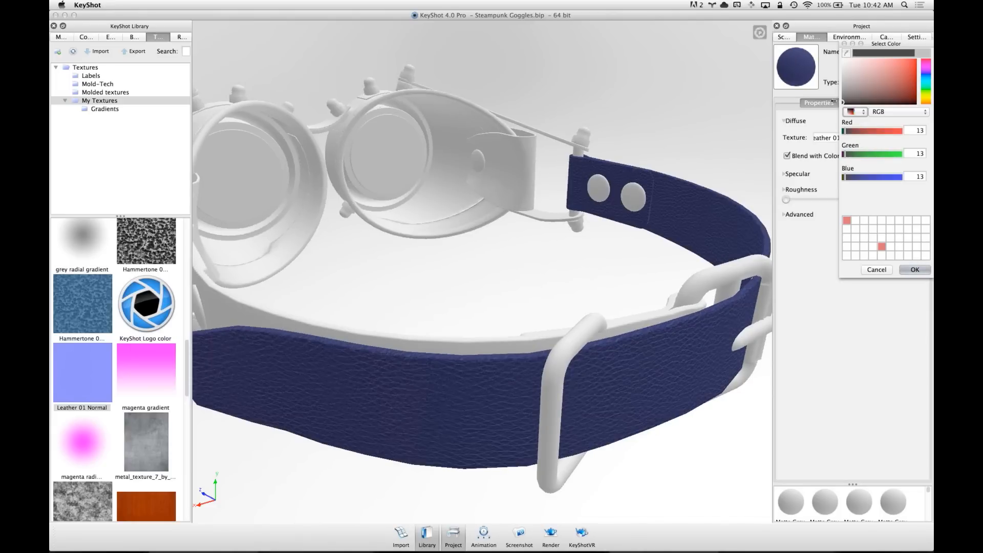
click(916, 270)
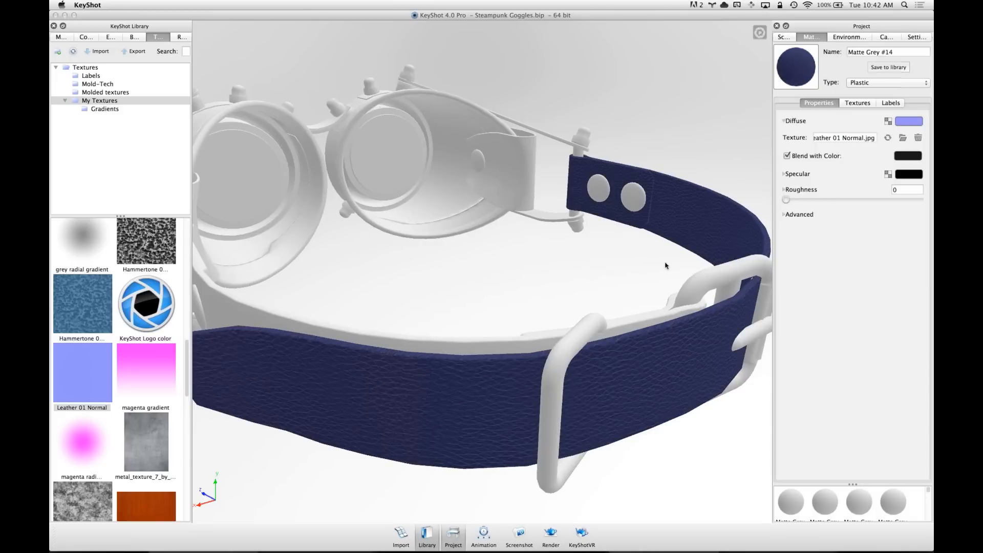
Inspect the leather texture on the strap and paste its material onto the remaining grey strap sections
drag(507, 229, 660, 280)
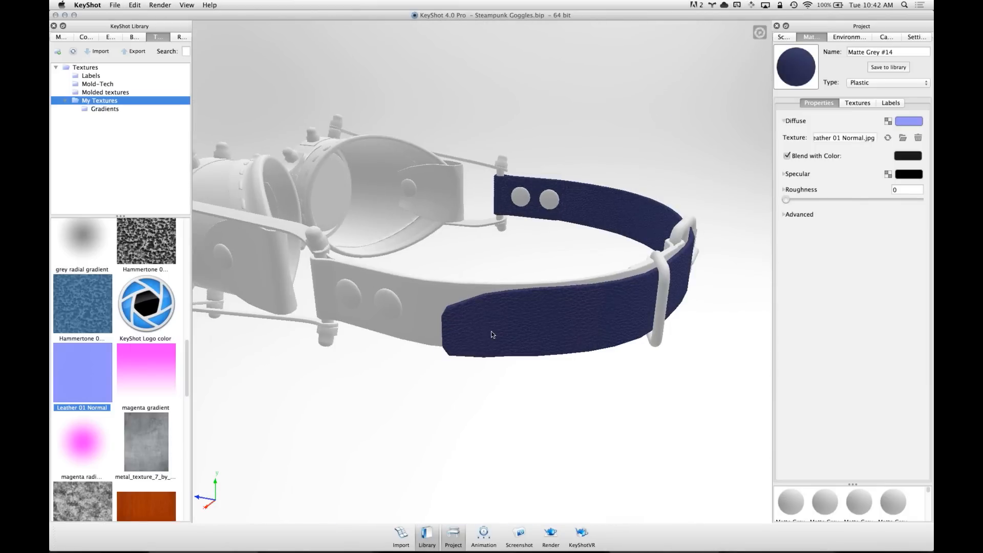
scroll(512, 330, up, 4)
click(853, 105)
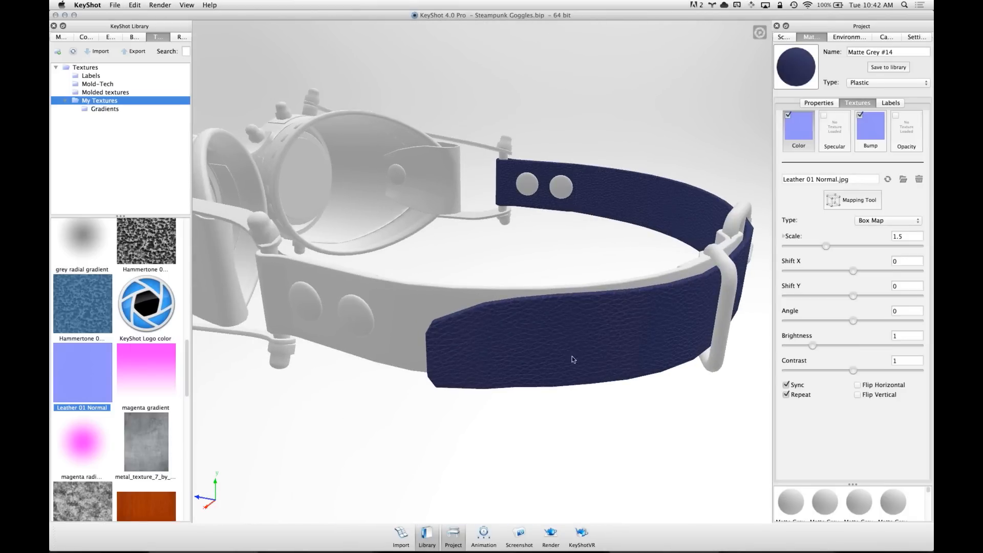
drag(571, 357, 523, 320)
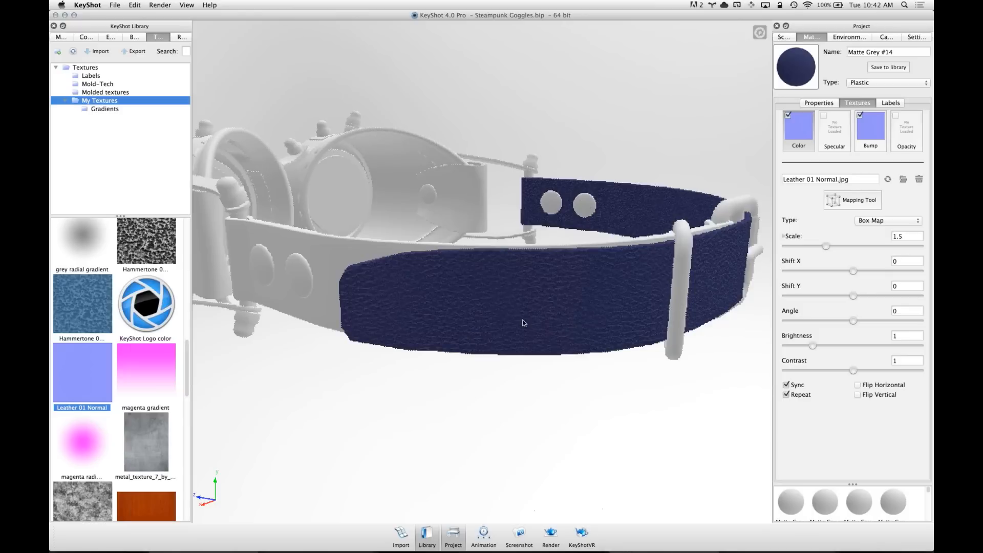
scroll(523, 320, up, 3)
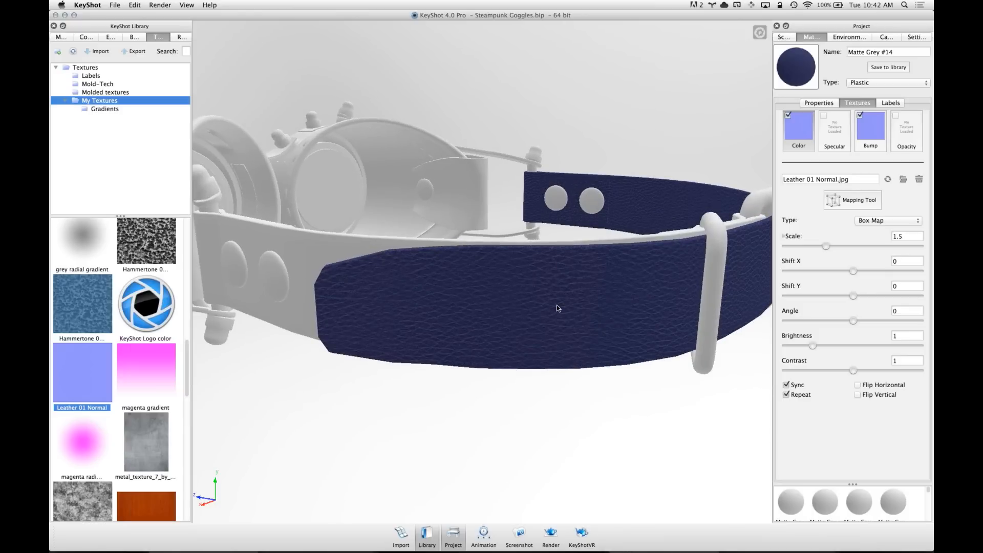
drag(492, 324, 542, 327)
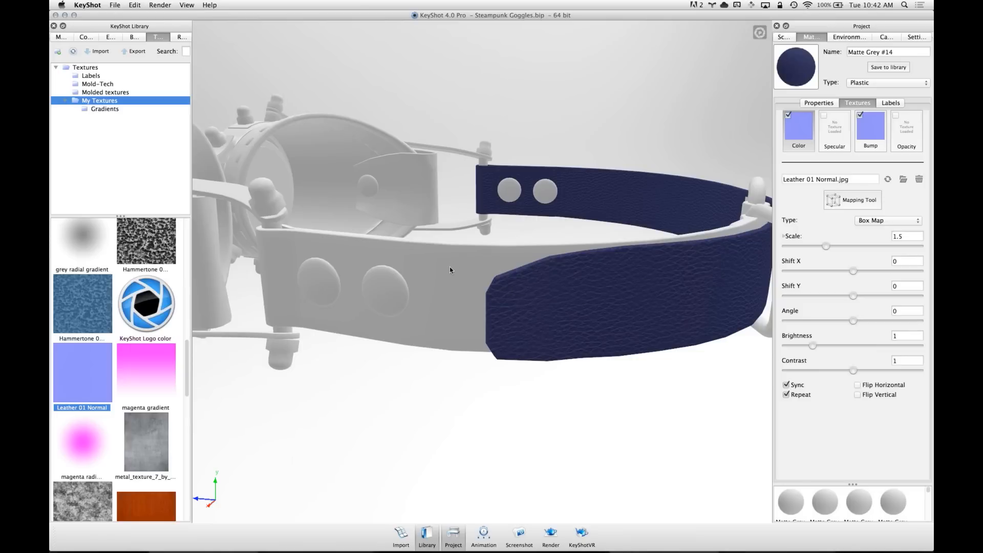
drag(450, 270, 442, 250)
shift+right_click(413, 254)
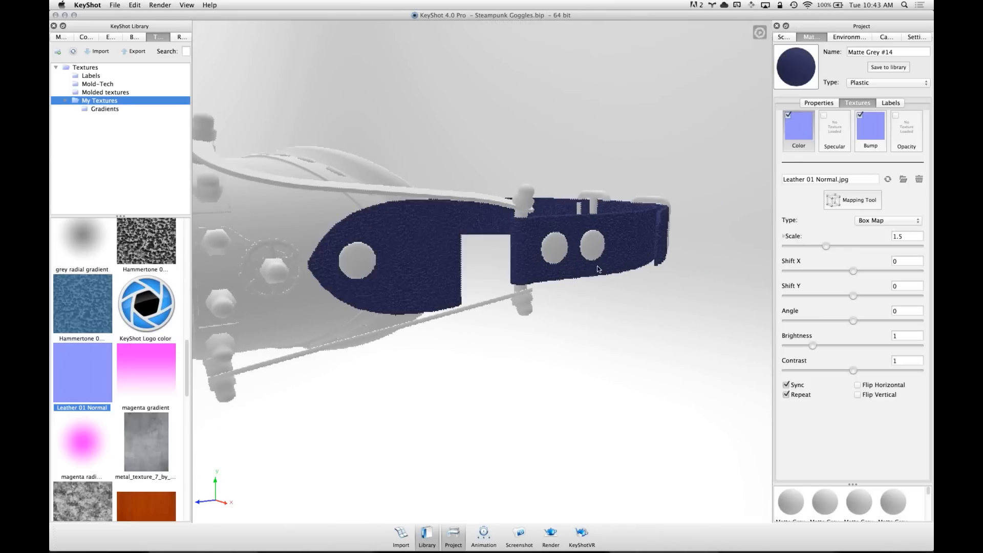
Search the material library for rubber and apply the Rubber material to the goggles' eyecup bodies
drag(597, 266, 407, 281)
drag(567, 352, 424, 226)
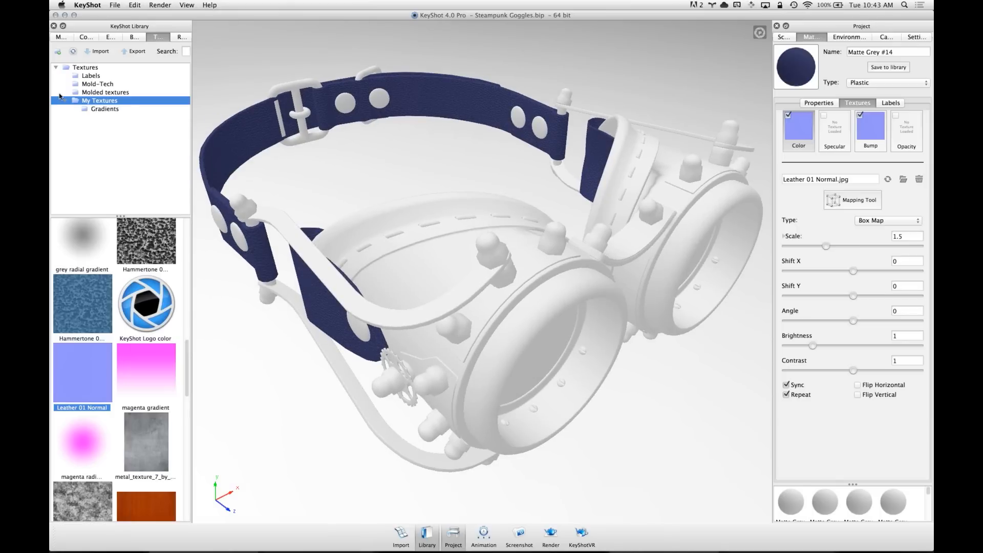
click(66, 36)
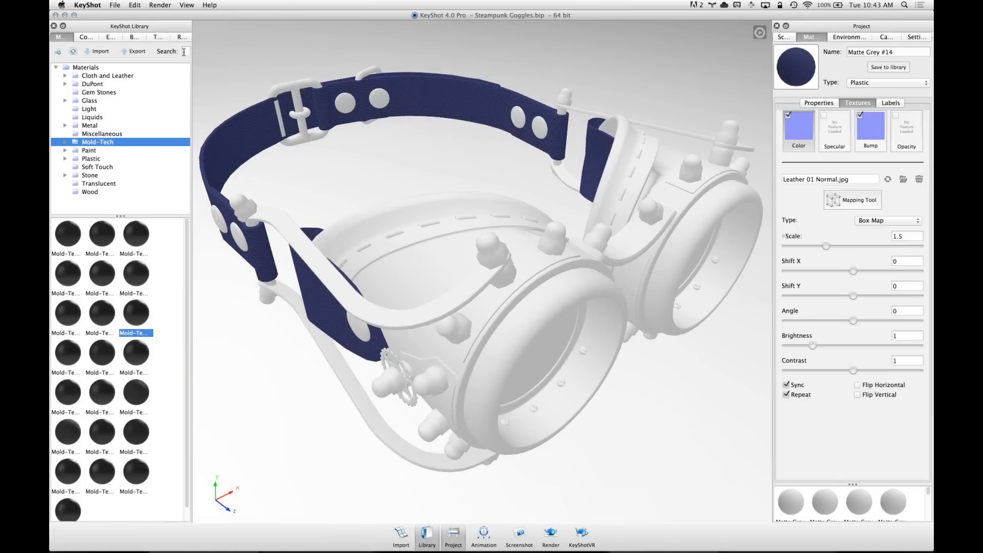
text(ru)
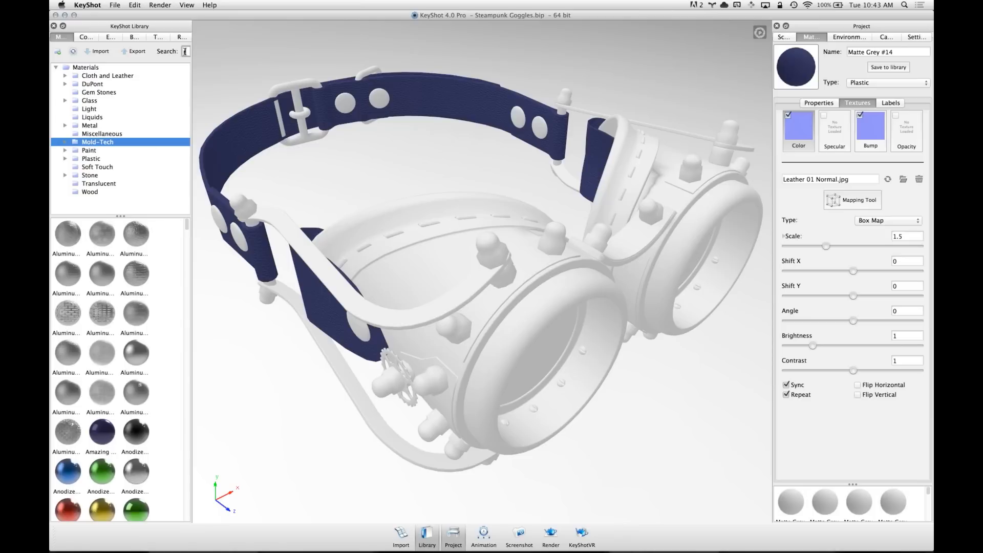
text(bb)
drag(68, 233, 469, 228)
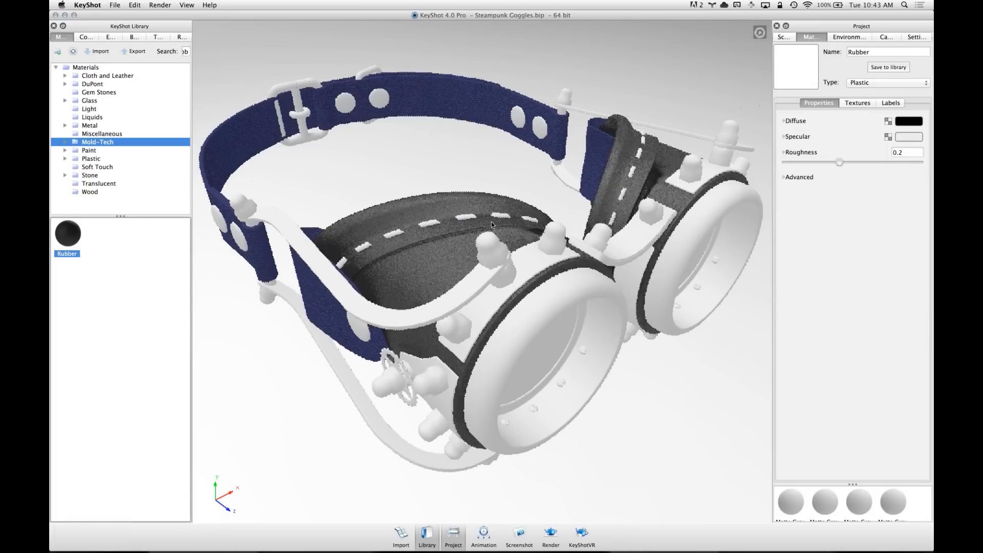
Apply the derelict texture from My Textures as a color map on the goggles' lens rims
mouse_move(603, 315)
mouse_down()
mouse_move(630, 241)
mouse_move(620, 267)
mouse_move(643, 248)
mouse_move(513, 293)
mouse_move(202, 26)
mouse_up()
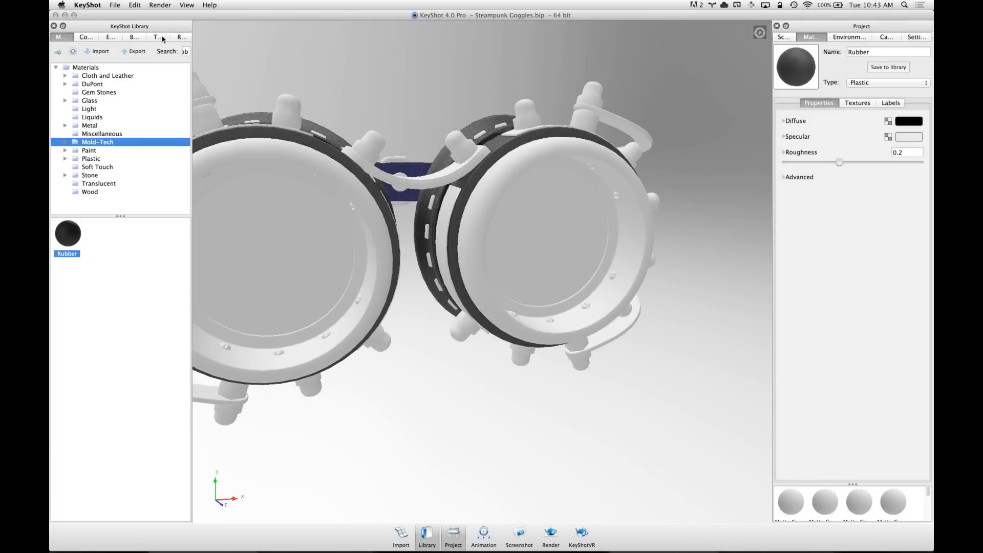
click(159, 37)
drag(411, 238, 468, 307)
scroll(468, 347, up, 3)
middle_drag(468, 347, 530, 263)
scroll(530, 263, up, 5)
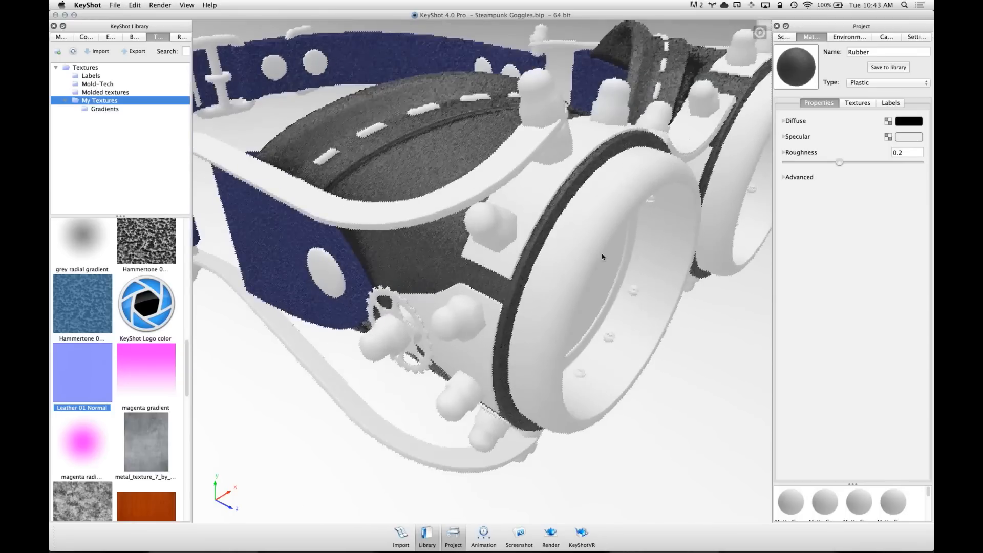
drag(577, 272, 579, 265)
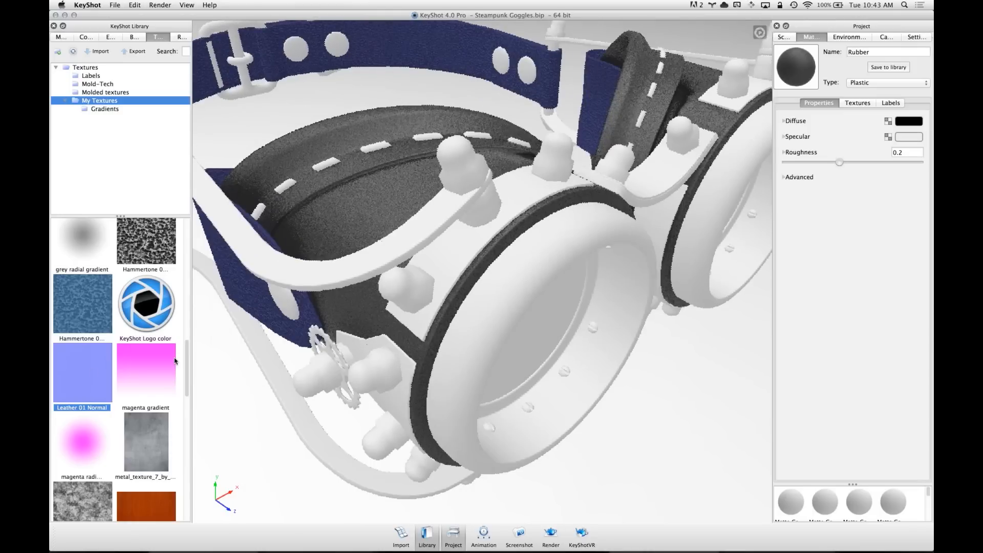
drag(183, 383, 176, 295)
scroll(177, 295, up, 3)
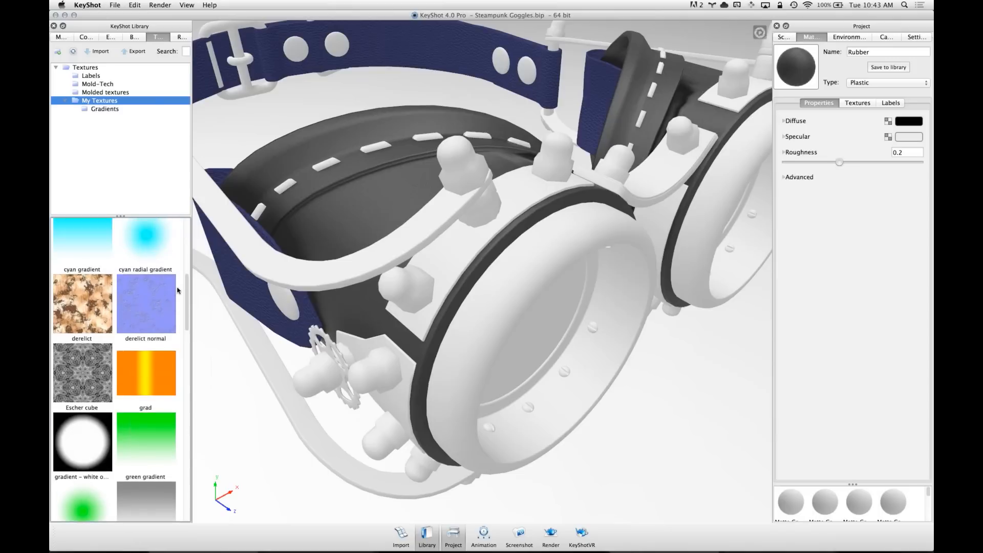
click(93, 324)
scroll(408, 311, up, 3)
drag(86, 317, 504, 325)
click(518, 348)
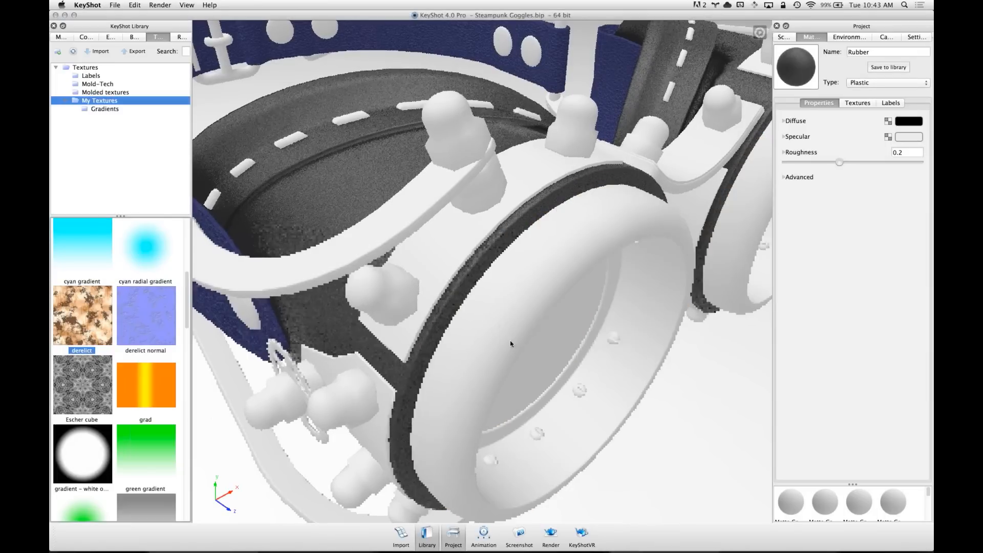
click(888, 82)
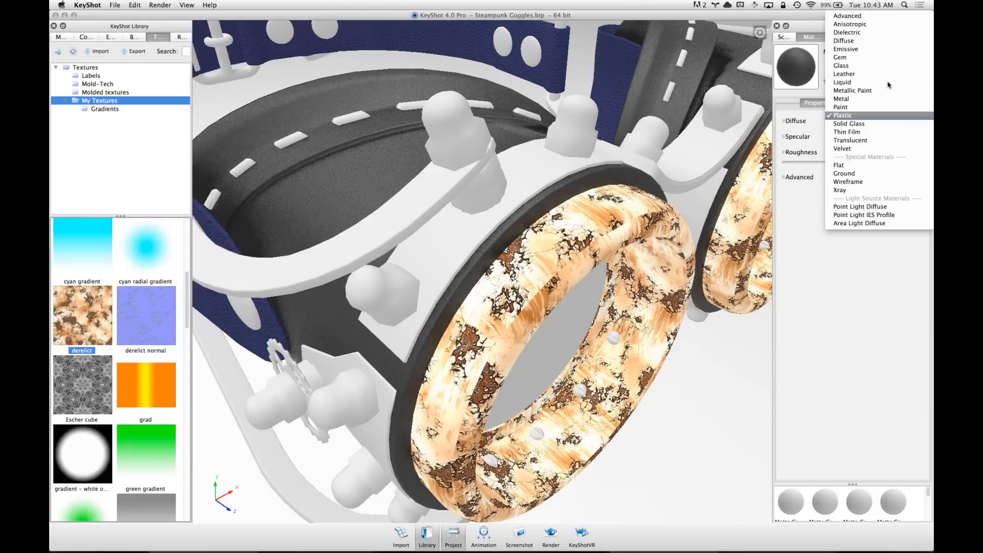
click(863, 99)
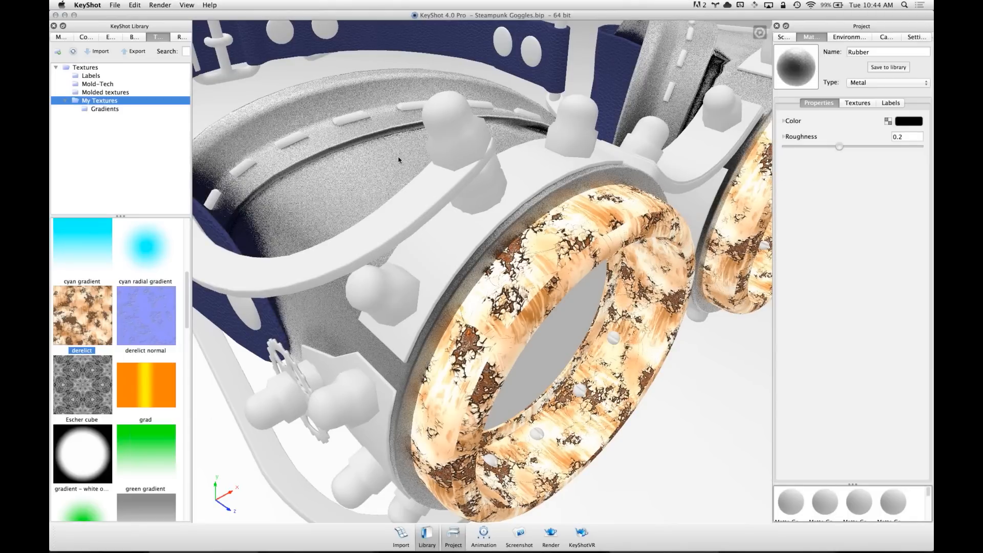
key(super+z)
Open the lens rim's material for editing and change its type to Metal
double_click(576, 262)
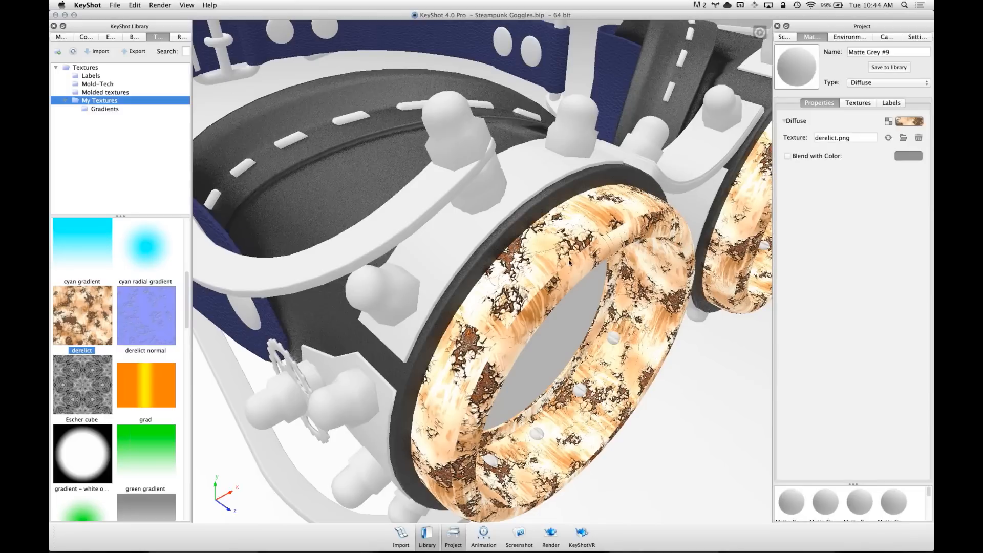
click(889, 82)
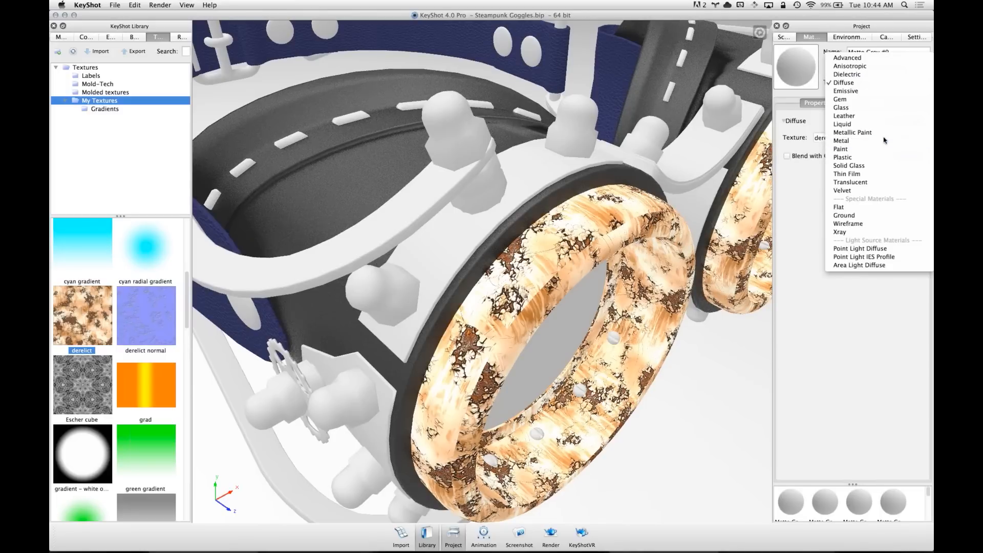
click(917, 141)
Load the derelict normal texture into the lens rim material's bump map
drag(661, 319, 574, 272)
scroll(574, 272, up, 5)
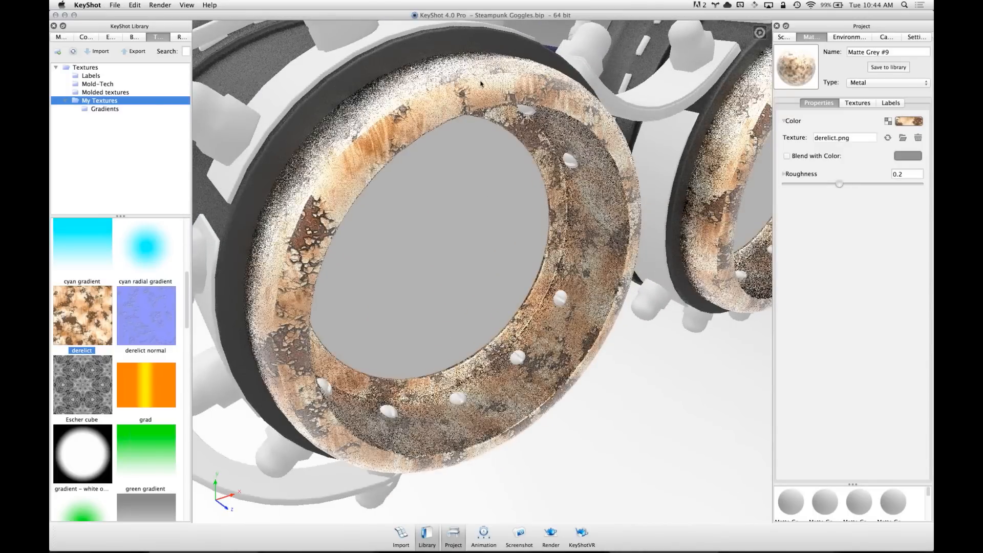
scroll(530, 381, up, 5)
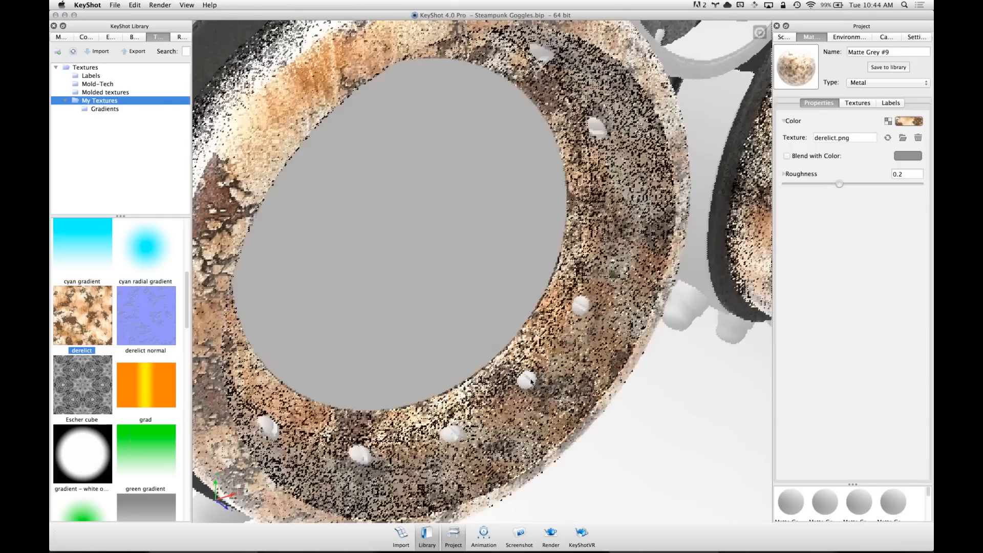
scroll(531, 381, up, 3)
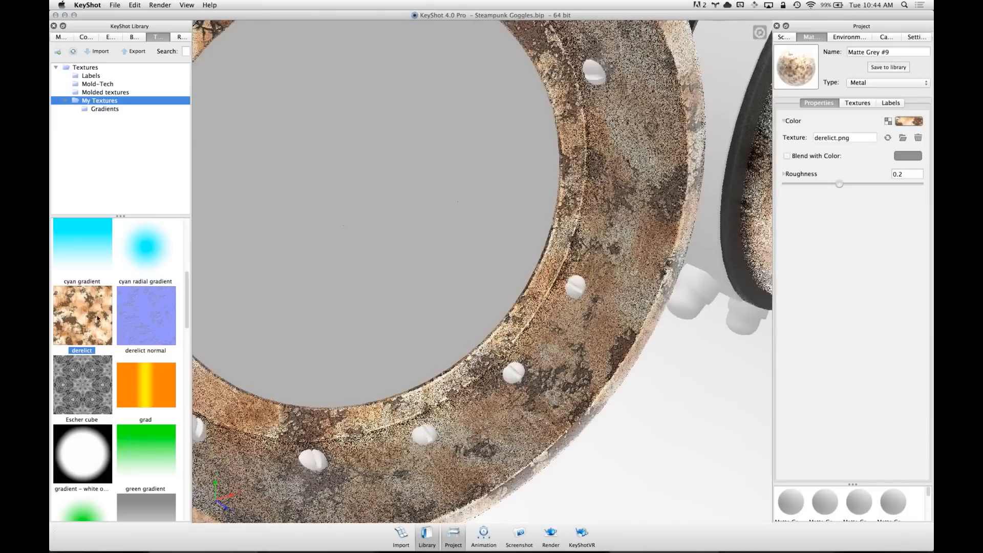
click(155, 338)
drag(153, 330, 579, 348)
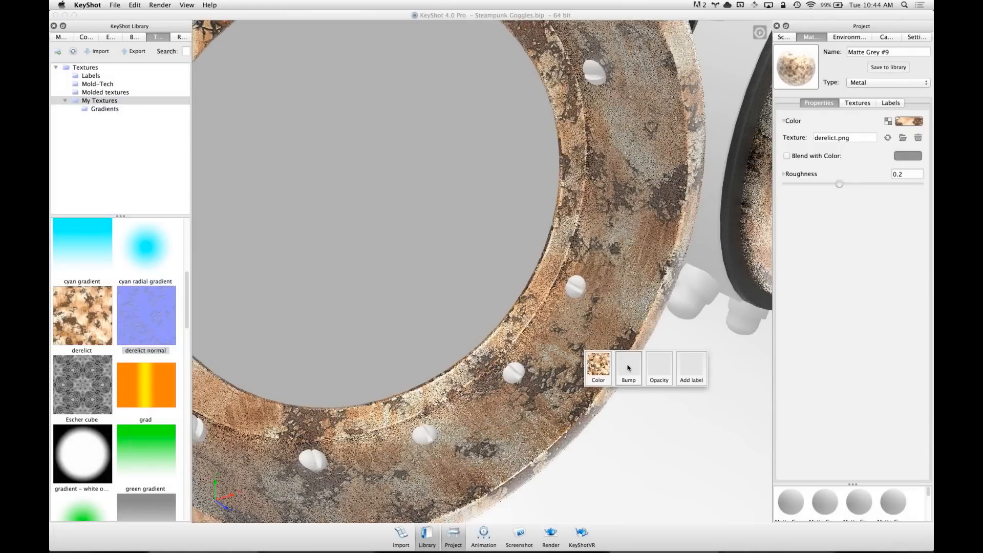
click(629, 369)
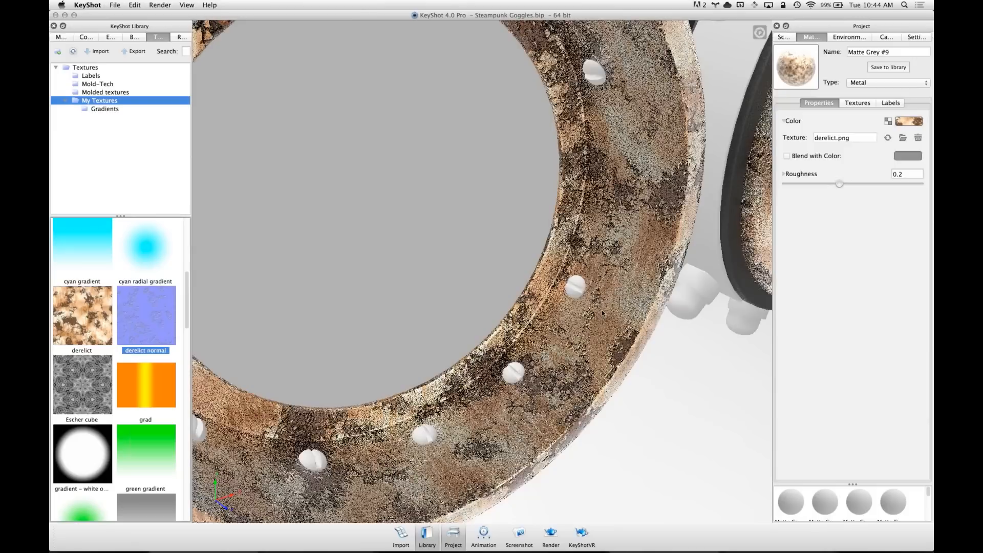
Enable Normal Map for the lens rim's bump texture and set its bump height to 0.5
click(858, 103)
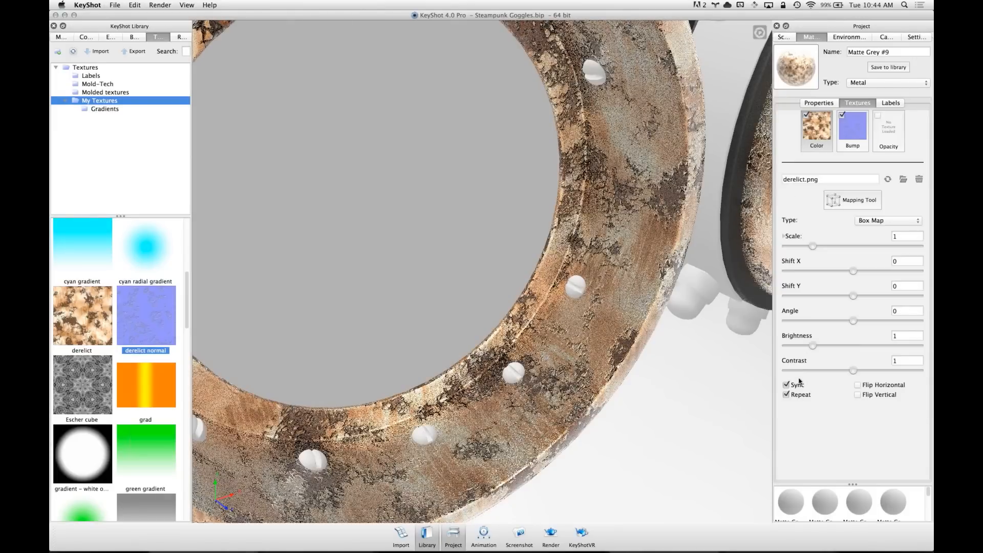
click(846, 142)
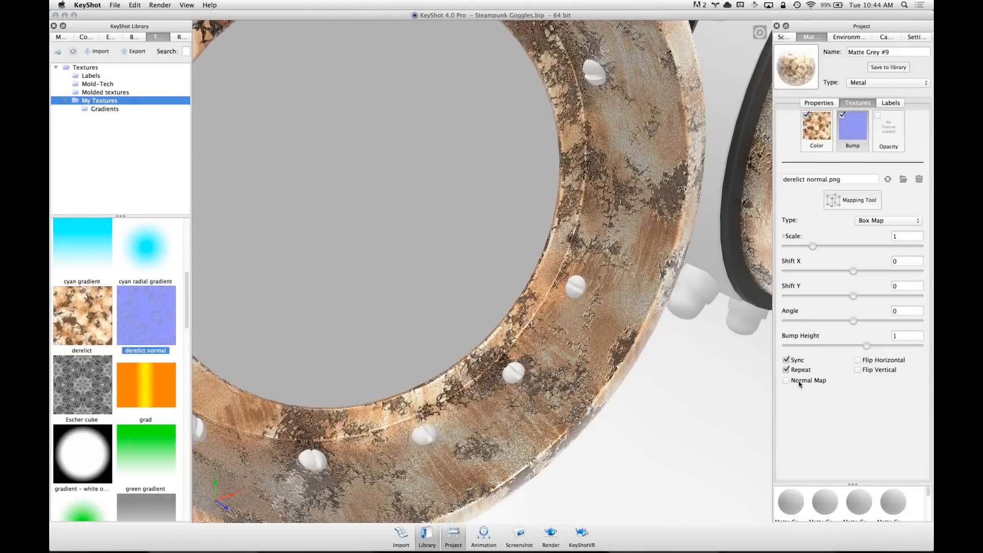
middle_drag(675, 369, 588, 290)
scroll(634, 337, up, 3)
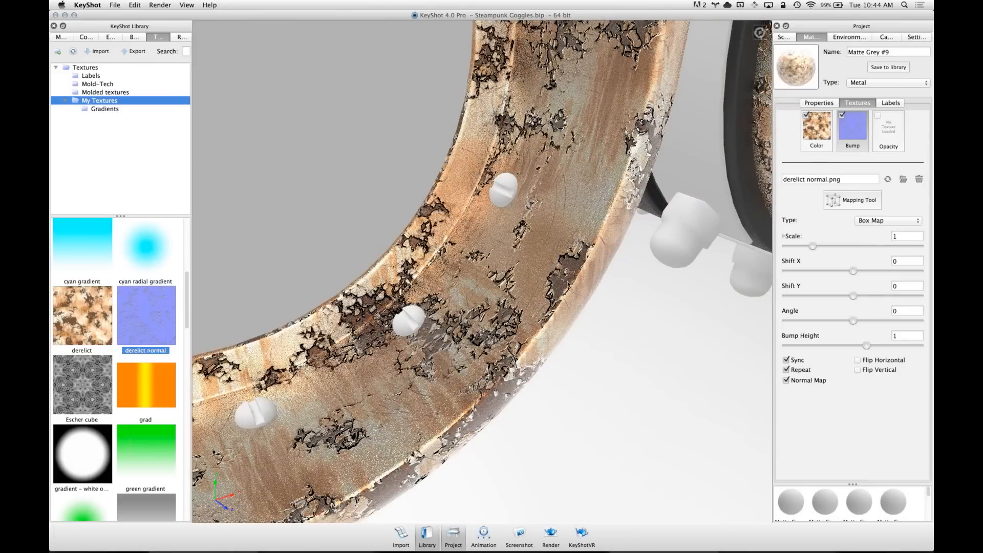
click(899, 334)
text(.5)
key(Return)
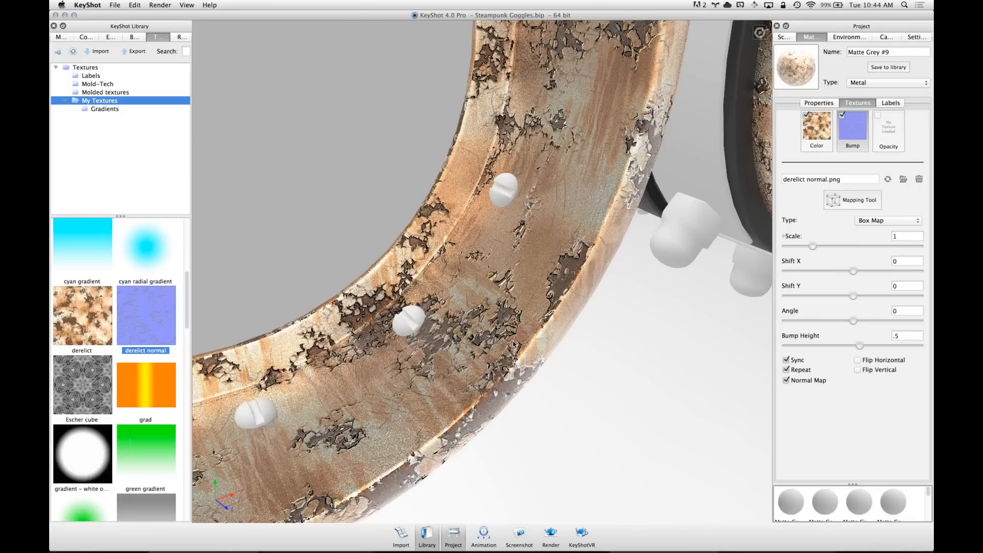
Set the scale of the lens rim's derelict color texture to 5
scroll(650, 271, down, 10)
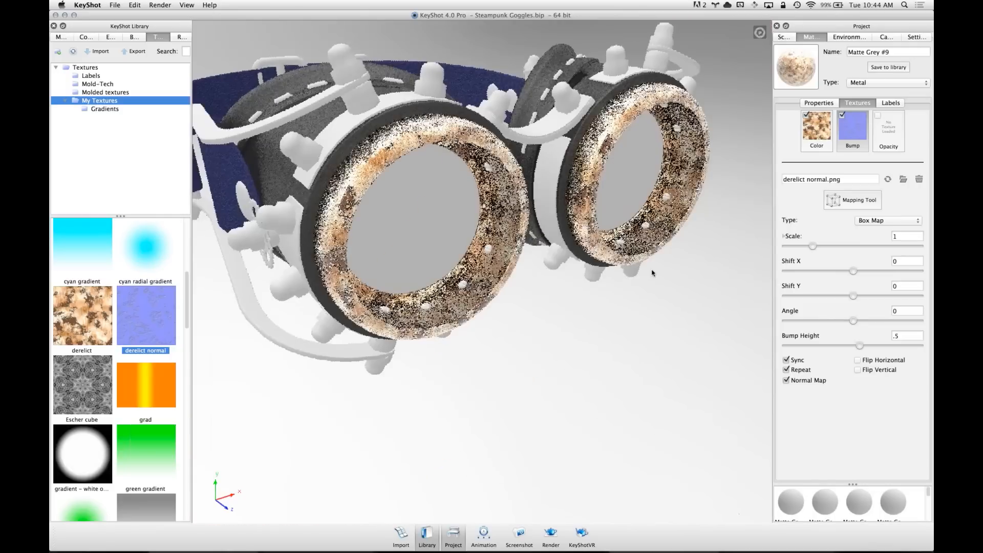
drag(652, 272, 448, 217)
middle_drag(447, 217, 520, 252)
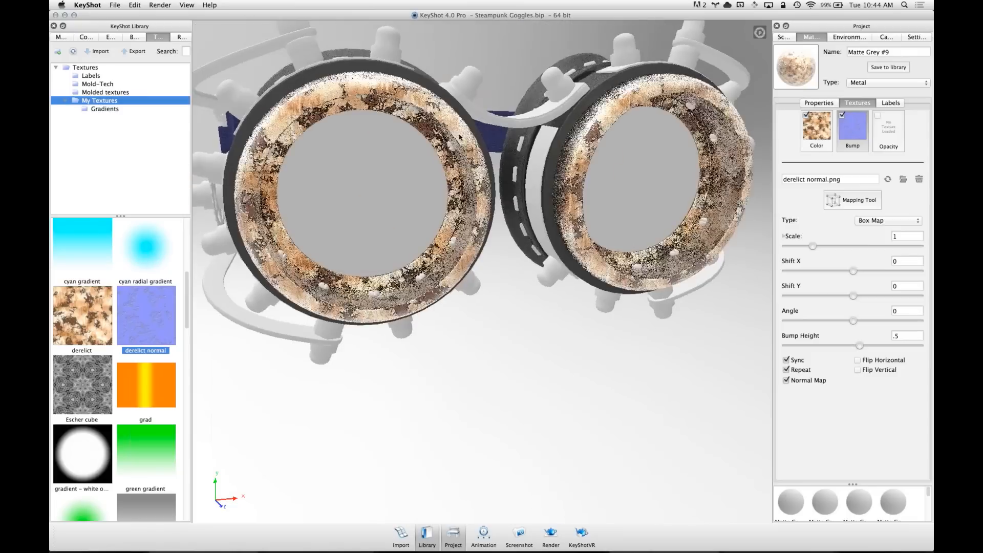
click(817, 127)
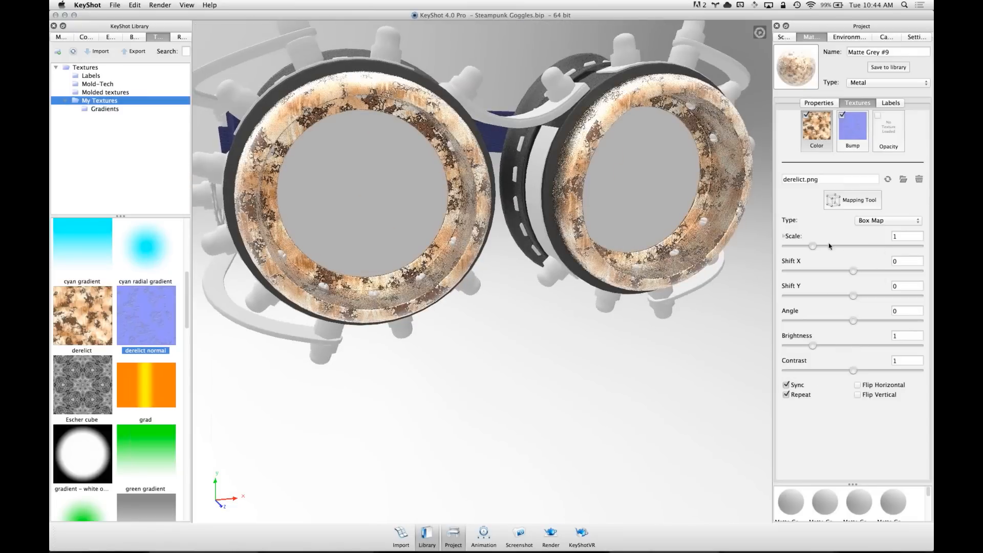
drag(812, 247, 920, 247)
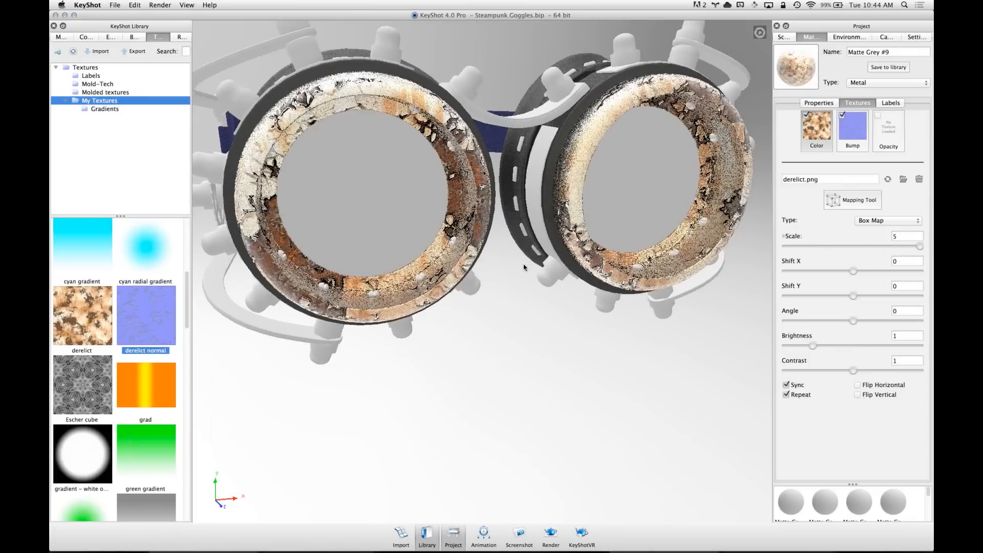
Apply the lens rims' derelict metal material to the curved wire arms along the goggles' sides
drag(542, 256, 484, 281)
scroll(485, 280, up, 5)
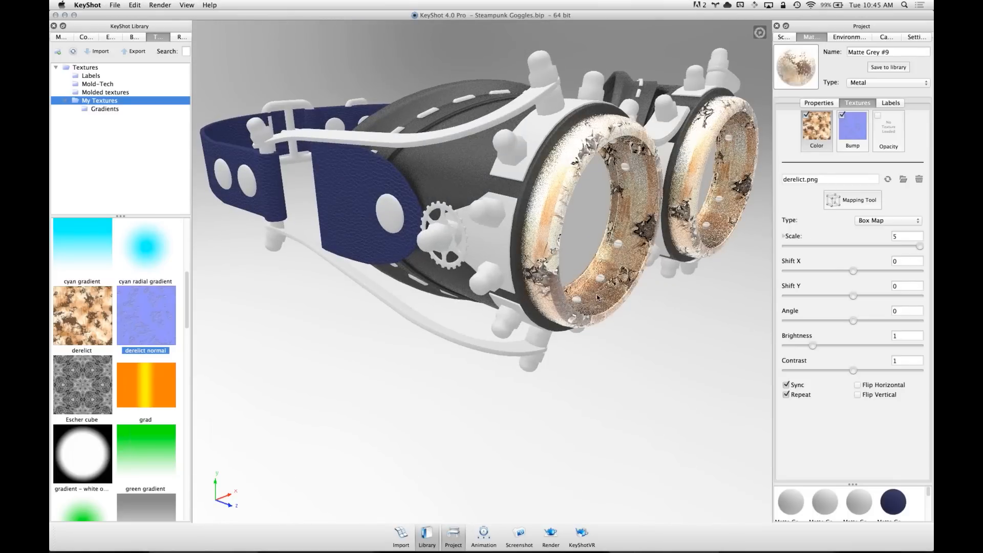
drag(453, 138, 510, 218)
scroll(593, 286, up, 5)
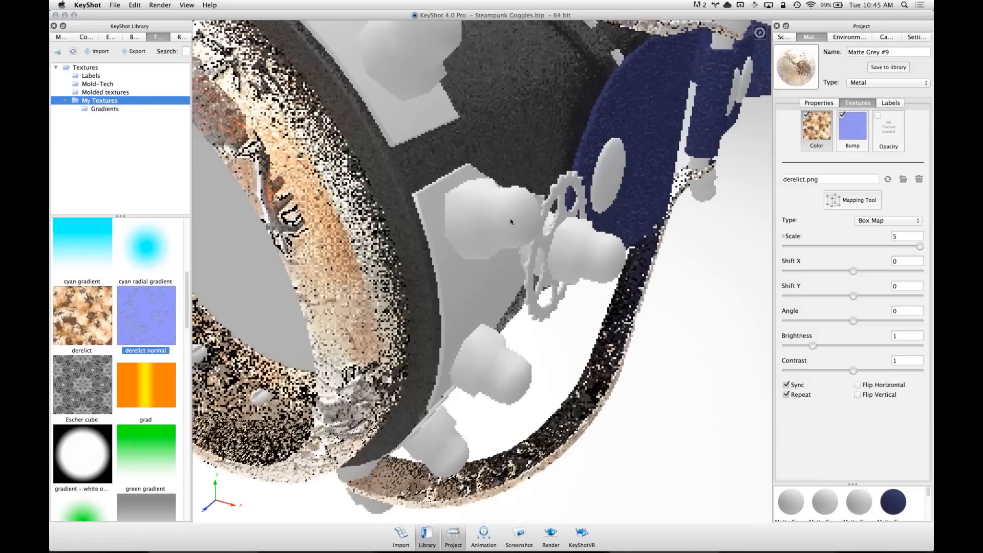
Apply the Copper rough material from the library's basic copper metals to the goggles' cap nuts
double_click(510, 218)
click(60, 37)
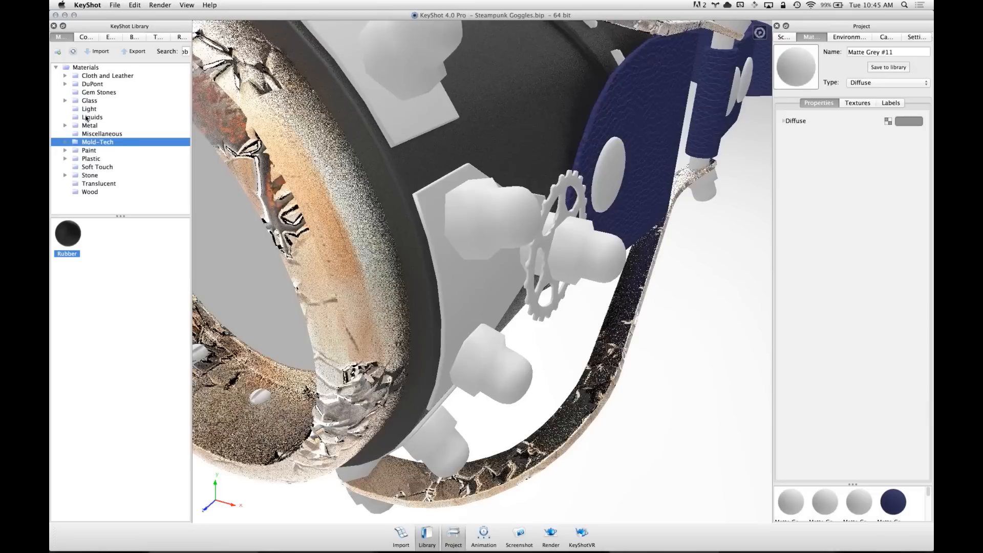
click(65, 126)
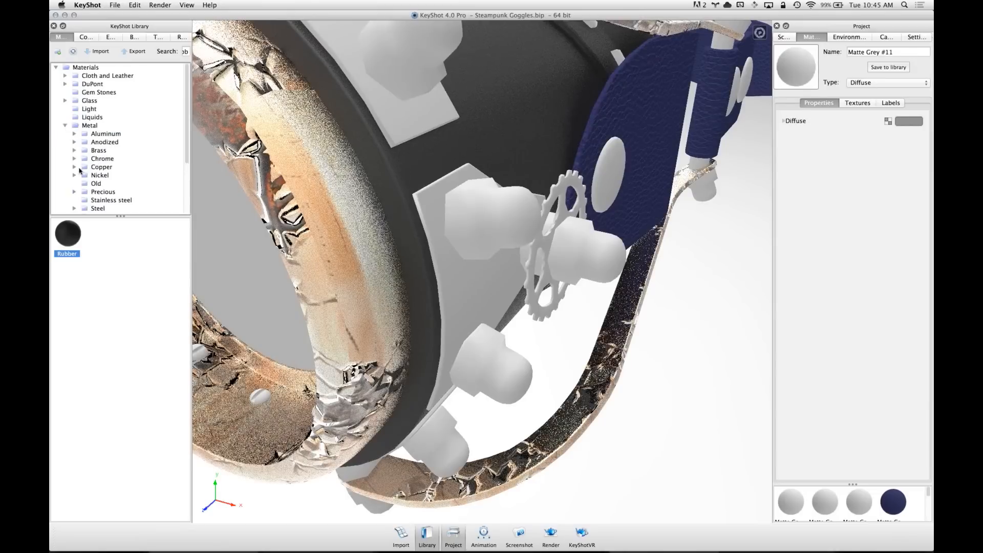
click(74, 167)
click(102, 168)
click(108, 175)
drag(102, 234, 366, 334)
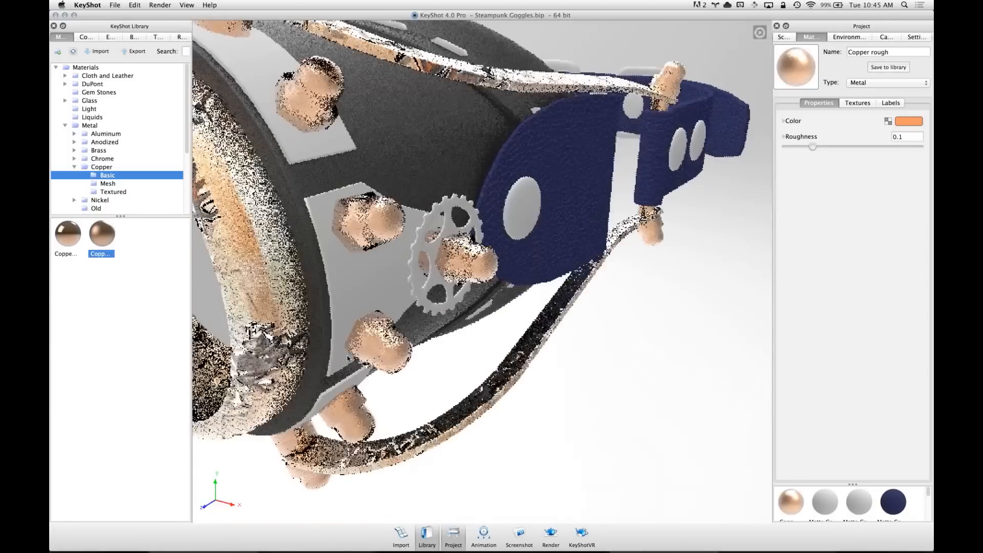
Review the part options for one copper cap nut and examine the nuts from closer up
right_click(392, 349)
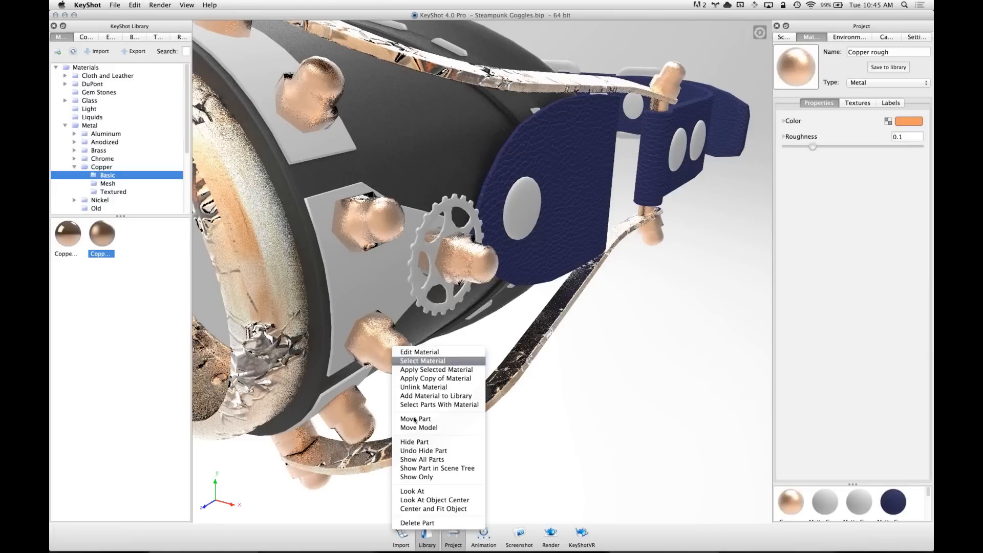
click(384, 337)
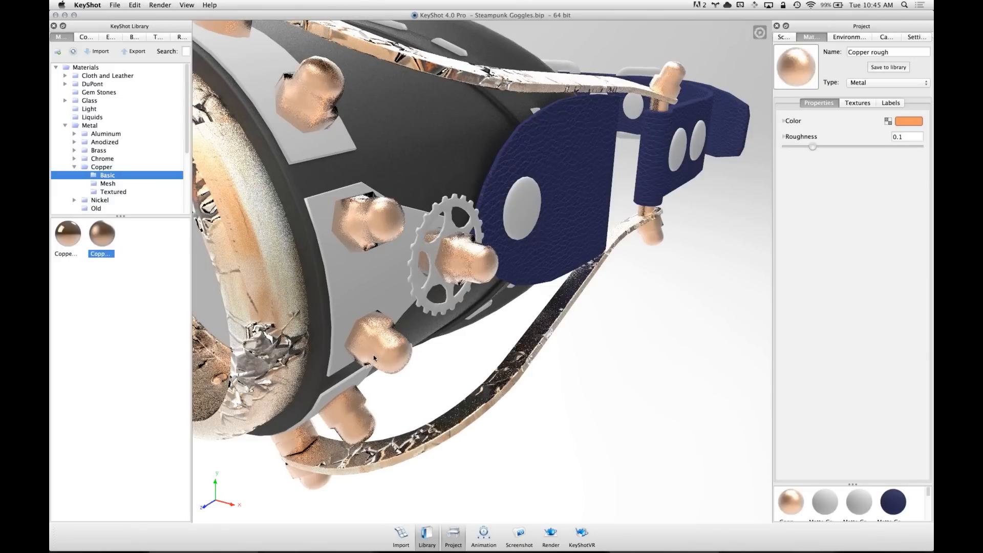
right_click(381, 352)
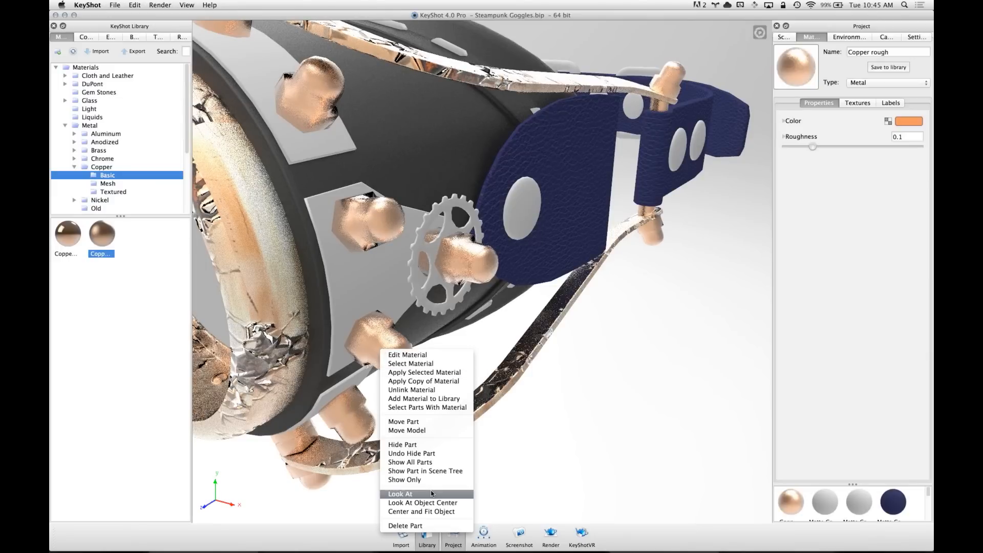
click(433, 342)
alt+right_drag(433, 342, 410, 386)
drag(410, 386, 510, 343)
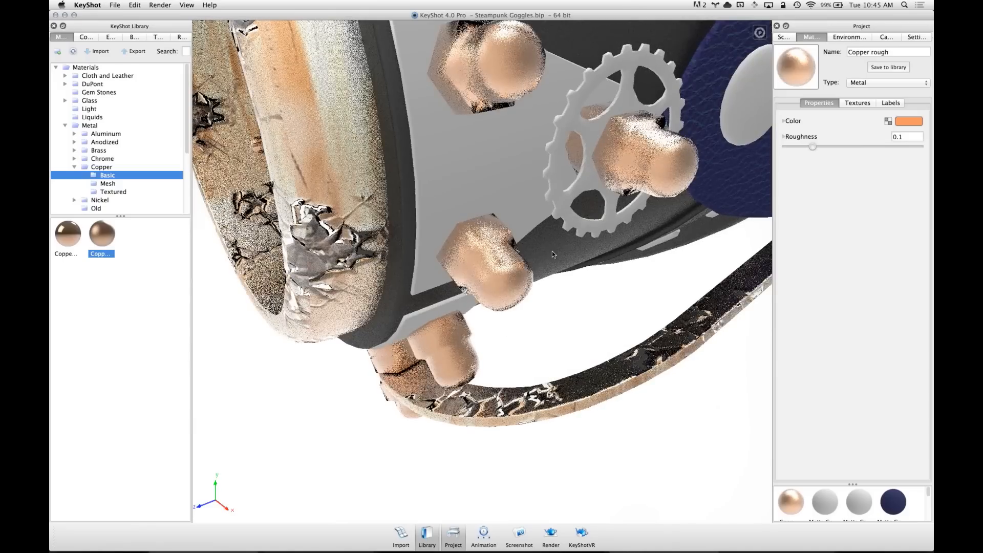
Apply the Scratches bw texture from My Textures to the copper cap nuts as a bump map
click(858, 103)
click(157, 37)
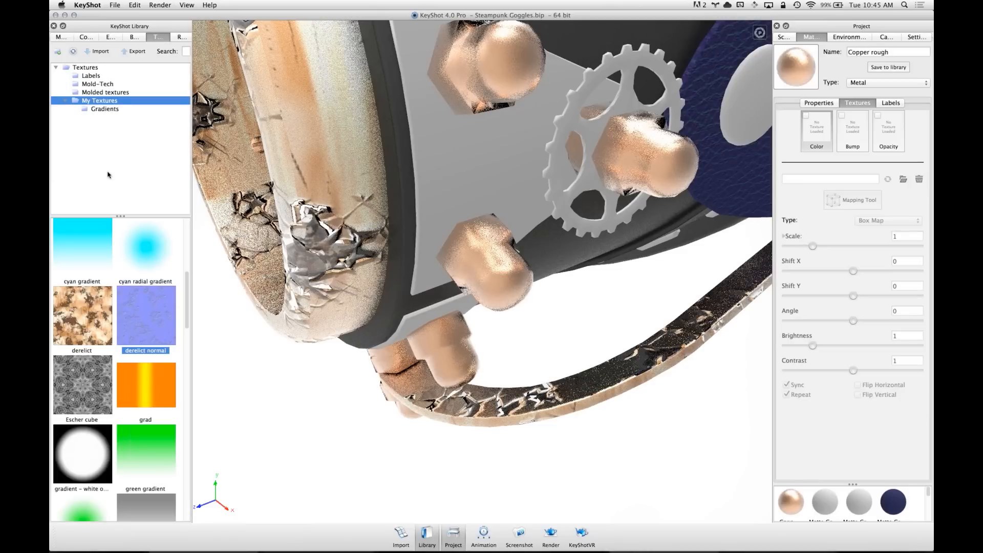
mouse_move(187, 309)
mouse_down()
mouse_move(192, 248)
mouse_move(172, 338)
mouse_move(185, 464)
mouse_move(186, 451)
mouse_up()
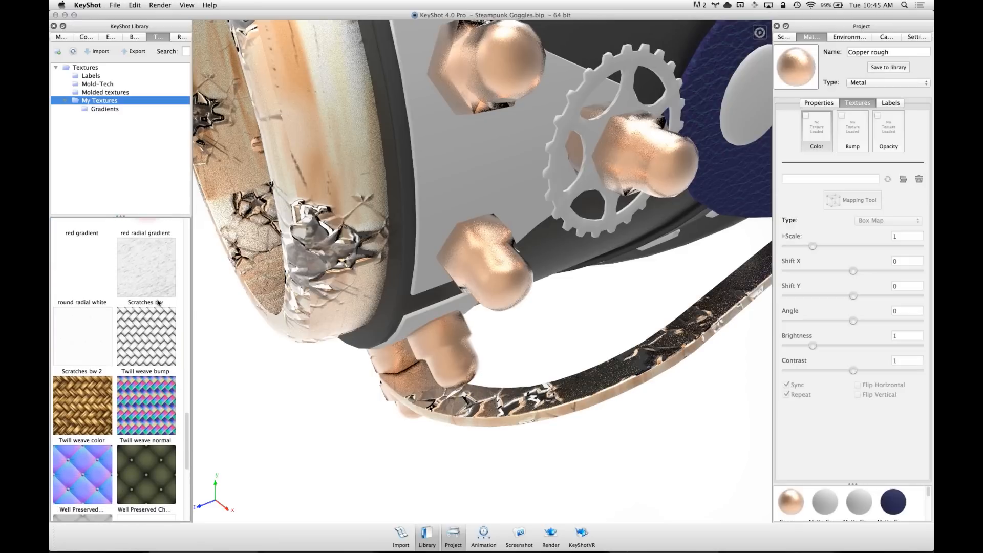
drag(148, 279, 221, 320)
drag(512, 269, 506, 270)
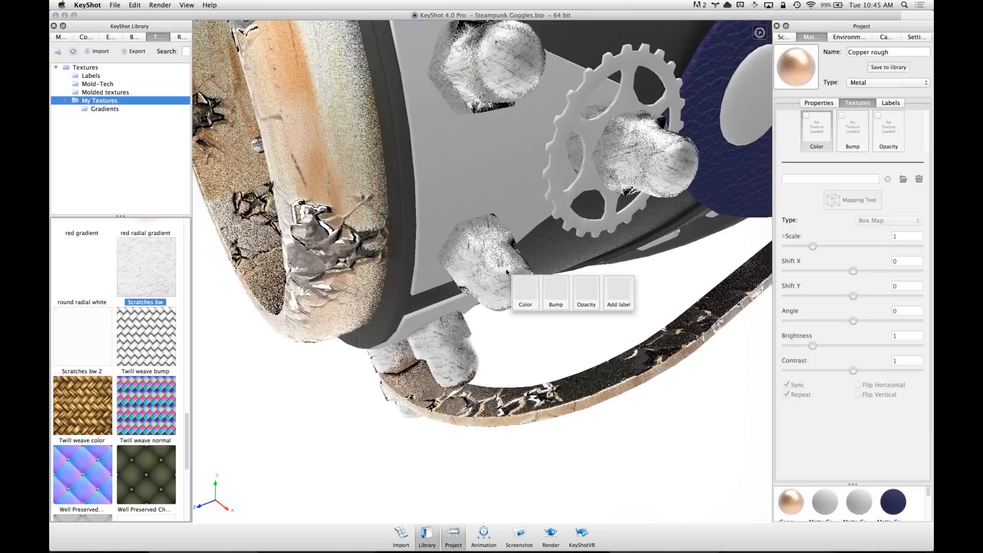
click(554, 290)
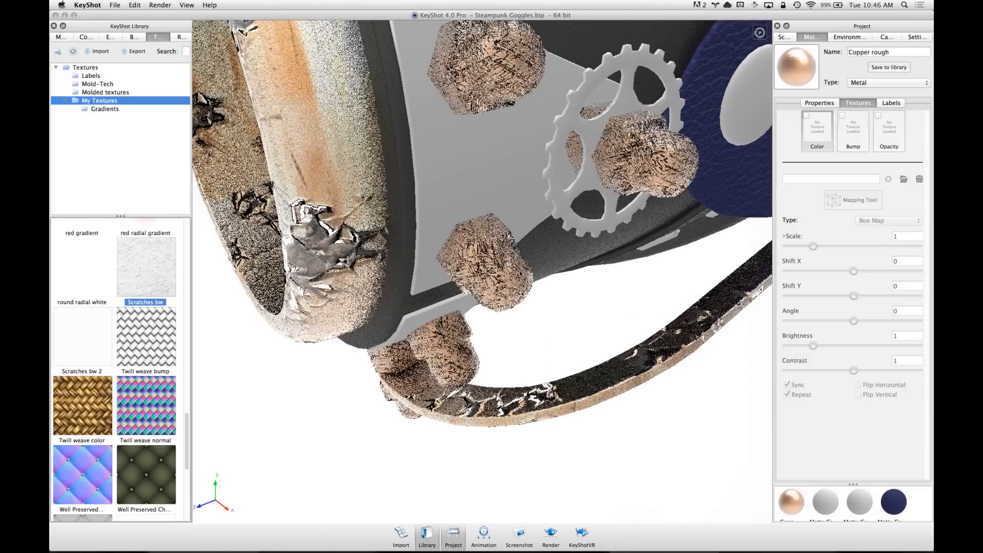
Set the bump height of the copper nuts' scratches texture to .05
scroll(707, 295, up, 4)
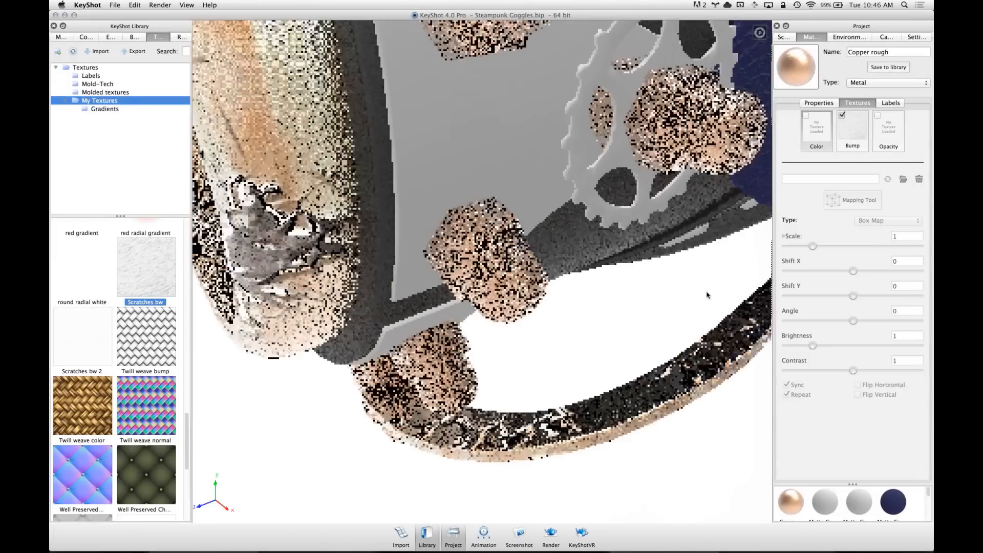
scroll(707, 295, up, 2)
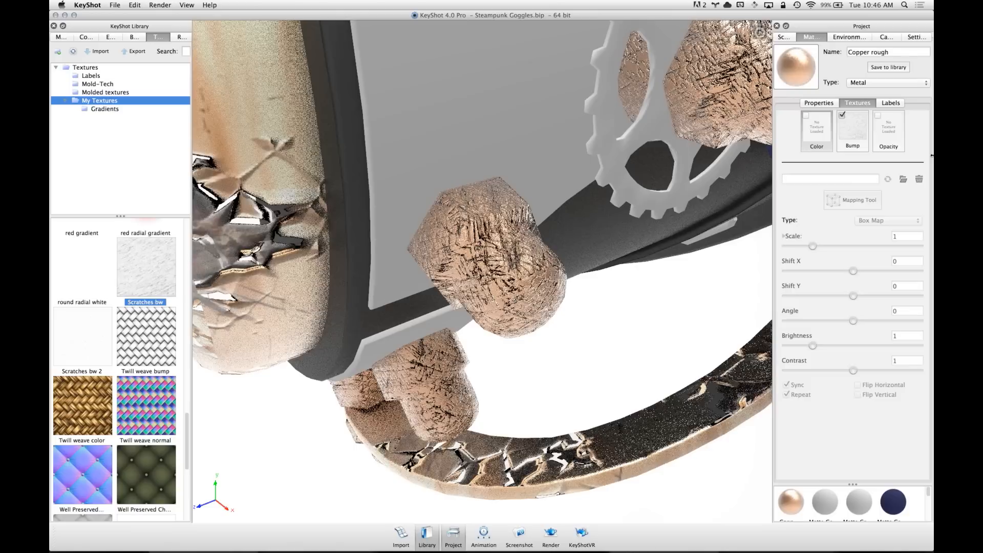
click(849, 133)
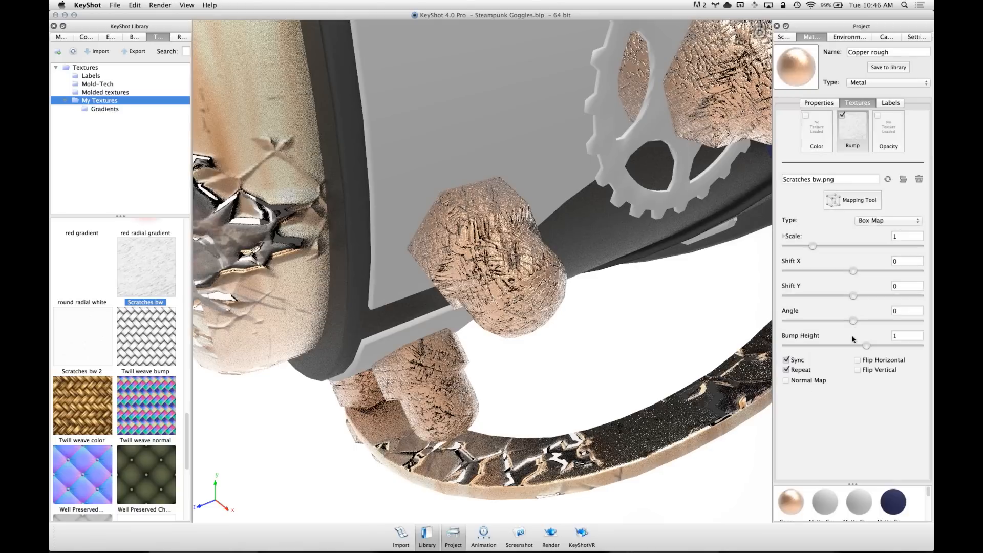
click(902, 337)
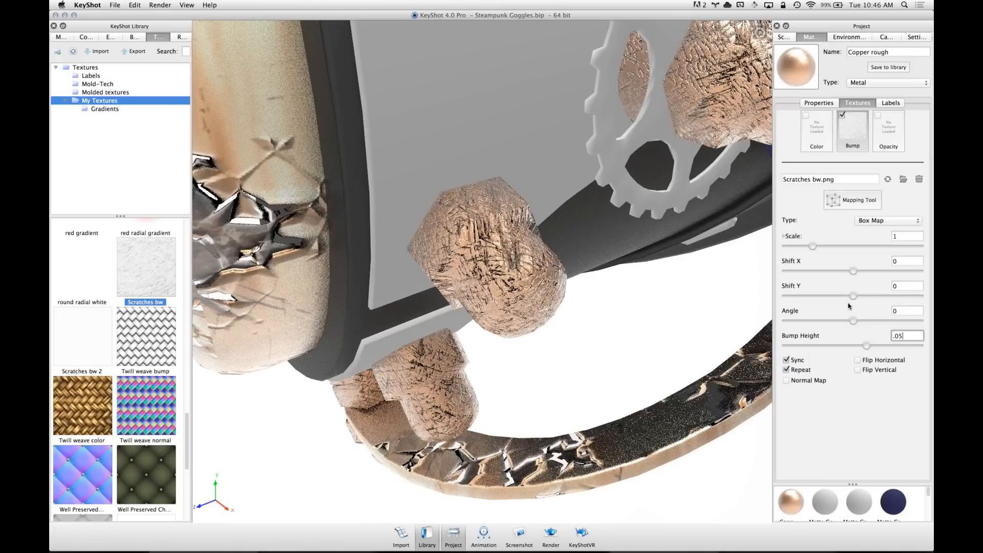
key(Return)
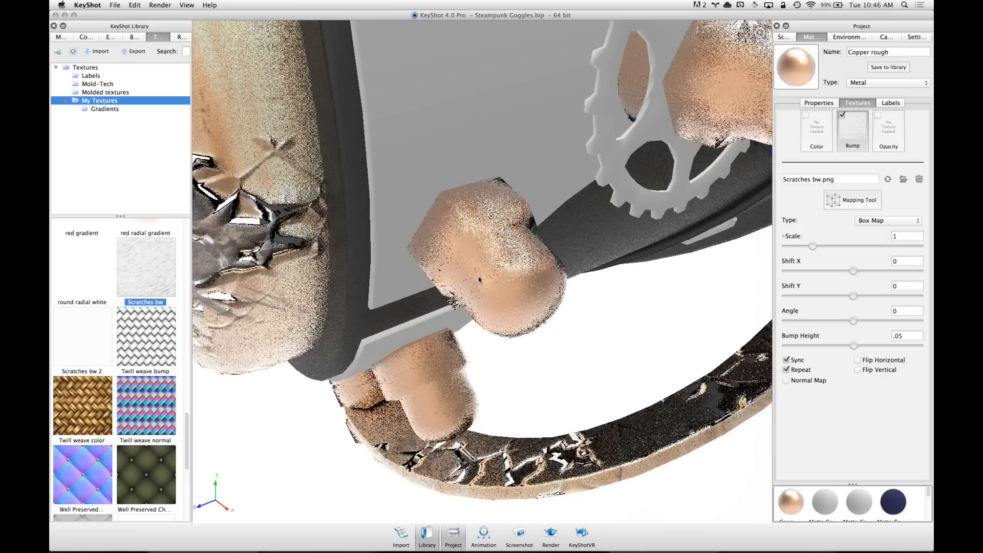
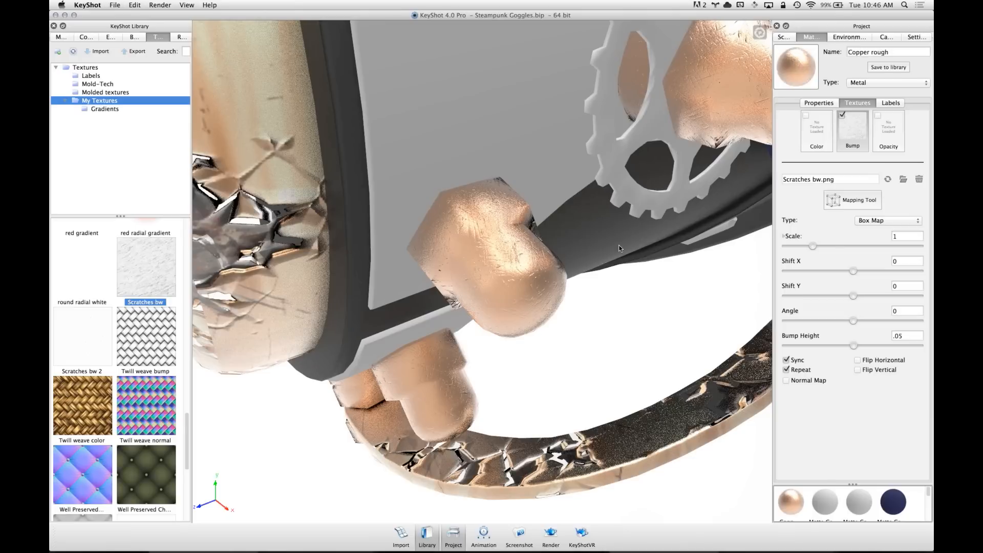
Change the material type of the goggles' grey lenses from Diffuse to Glass
scroll(402, 275, down, 1)
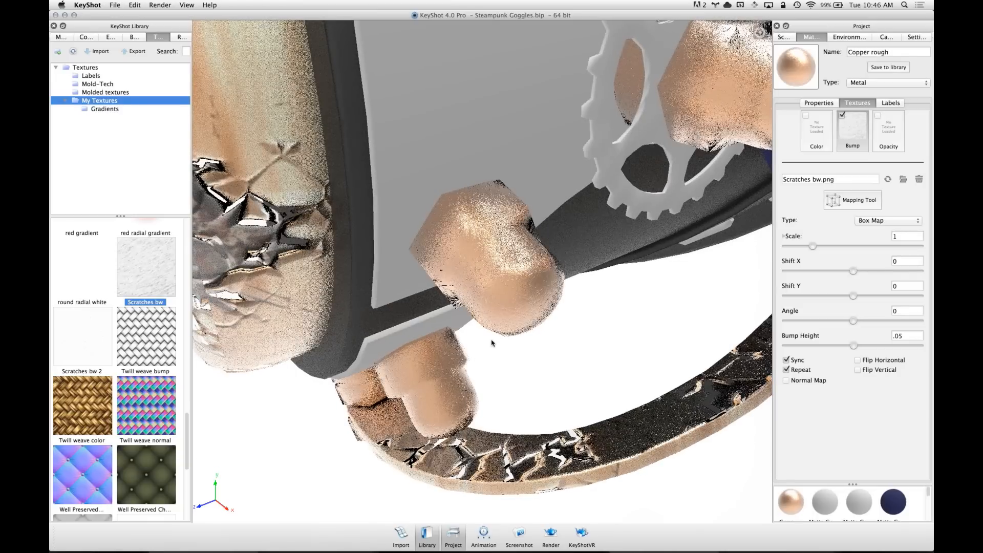
drag(306, 219, 490, 215)
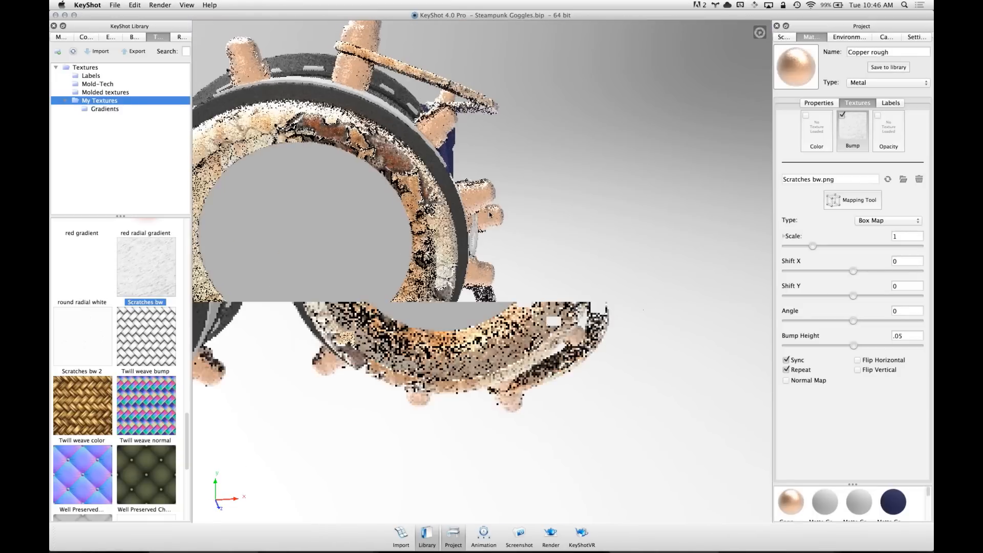
scroll(489, 215, down, 10)
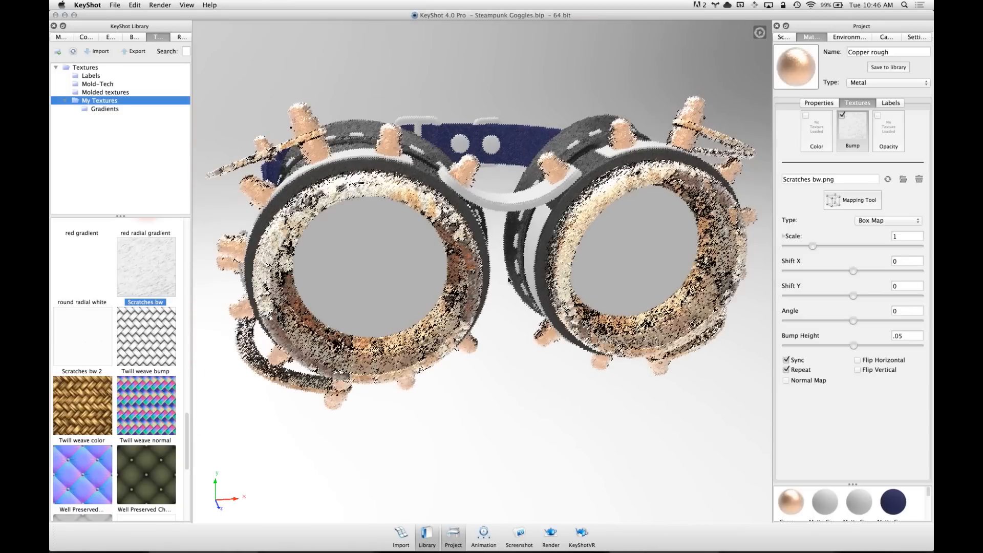
drag(508, 280, 395, 263)
double_click(395, 263)
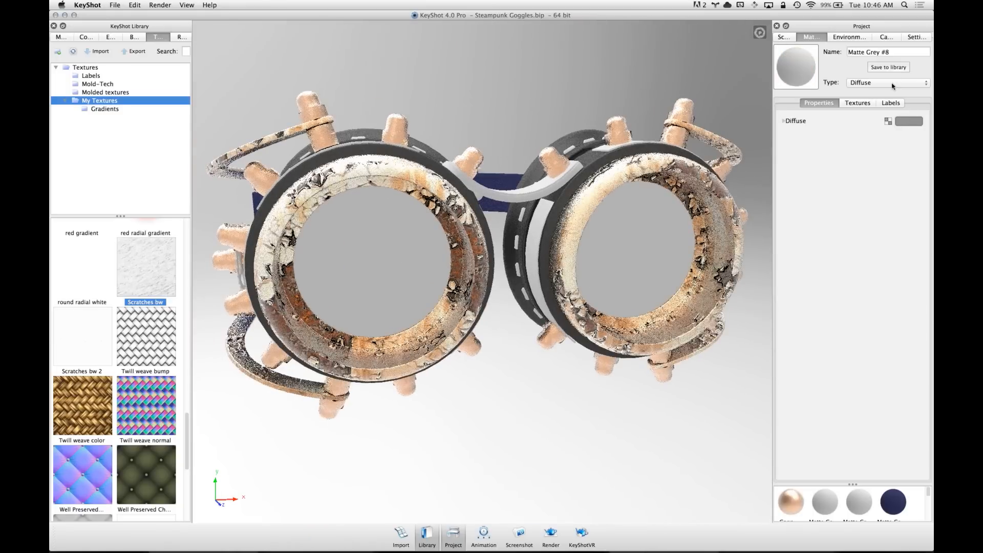
click(893, 84)
click(870, 107)
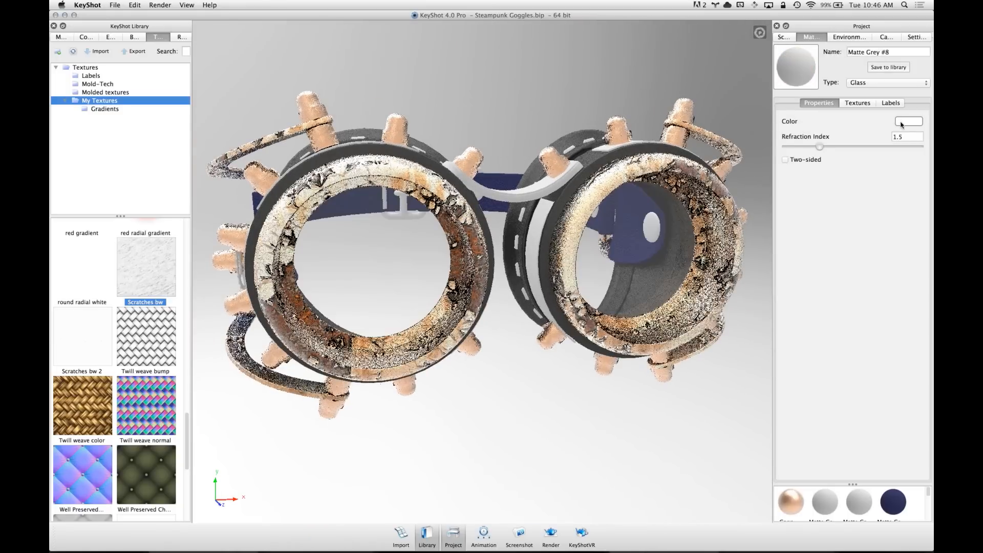
Apply the Hammertone 01 Bump texture from My Textures as a bump map to the grey side plates beneath the copper nuts
drag(517, 220, 353, 241)
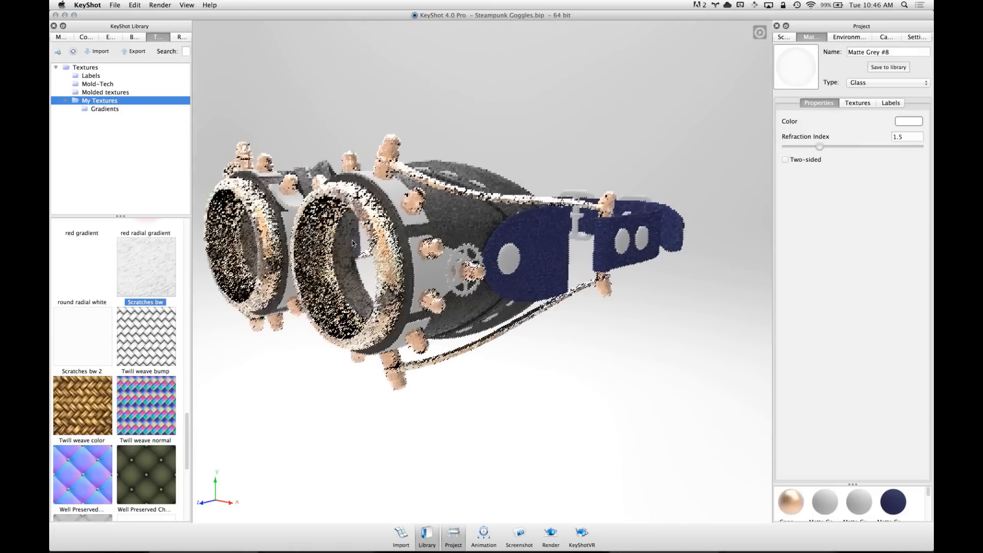
scroll(615, 240, up, 5)
drag(566, 292, 543, 410)
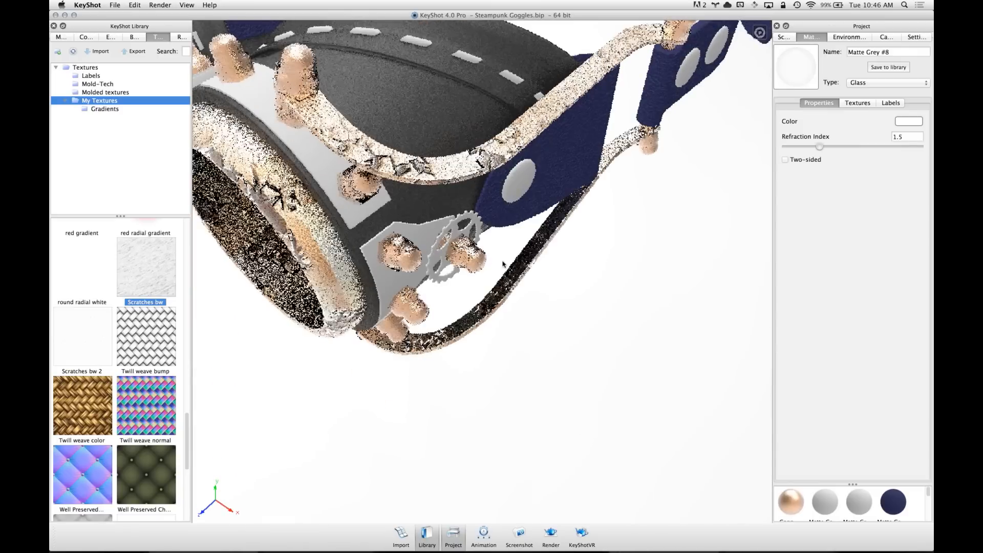
scroll(503, 264, up, 6)
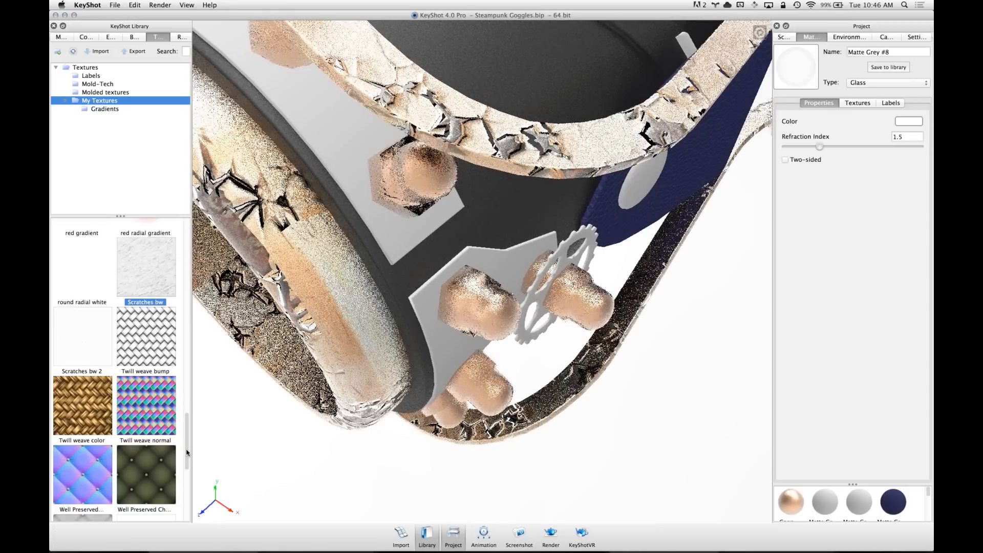
scroll(186, 445, down, 5)
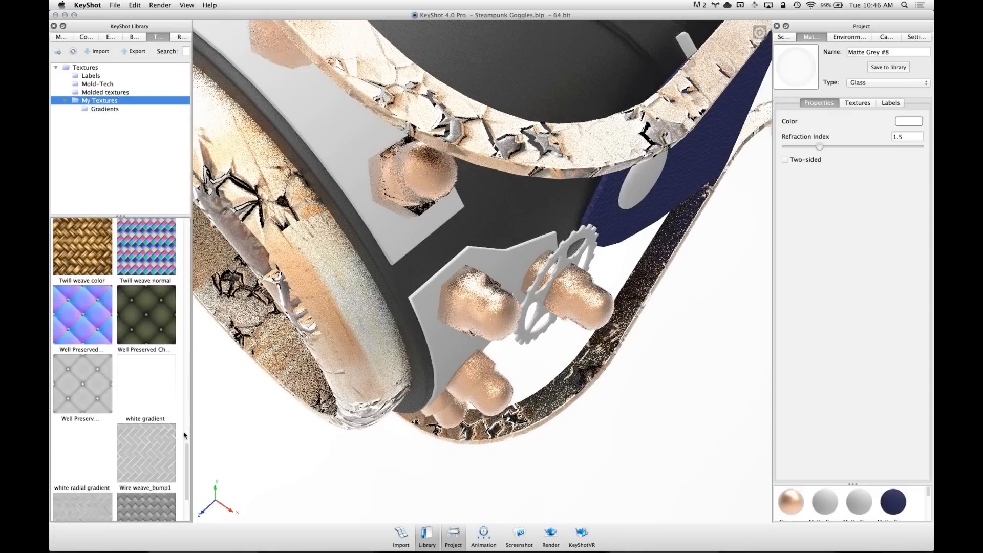
scroll(185, 425, up, 6)
scroll(190, 413, up, 10)
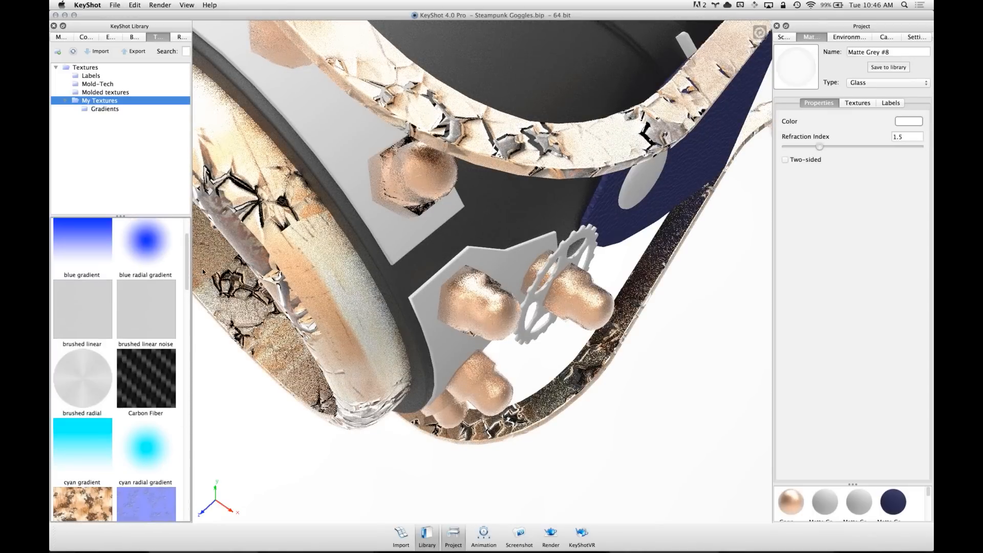
scroll(174, 382, down, 10)
scroll(174, 382, down, 2)
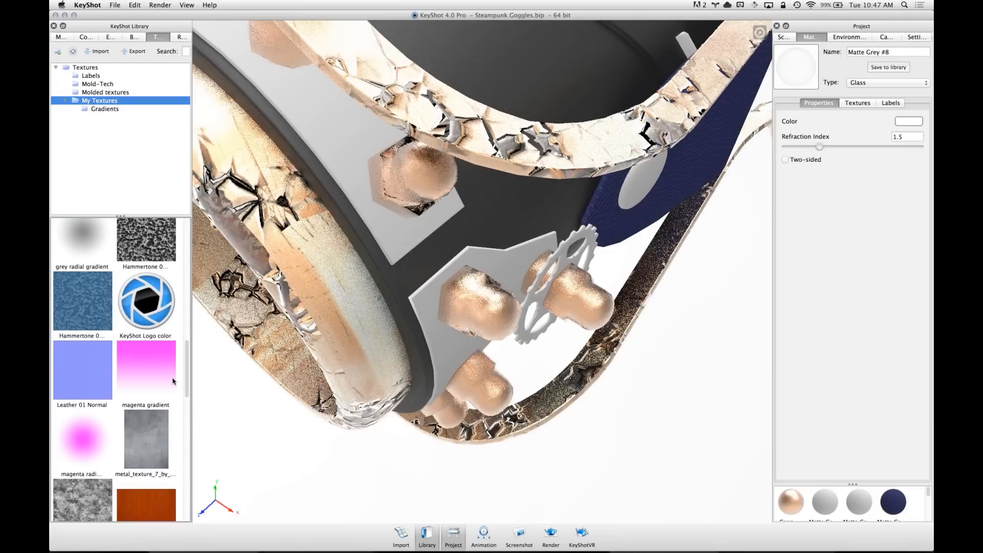
click(154, 257)
scroll(174, 255, up, 1)
drag(146, 252, 348, 149)
click(389, 168)
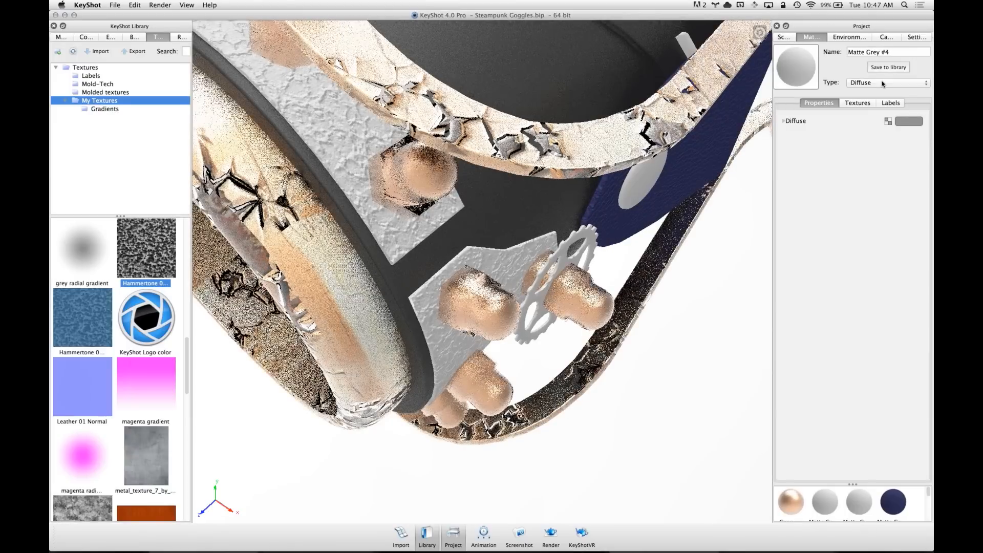
Change the hammertone side plates' material type to Metal and set its roughness to 0.227
click(882, 83)
click(878, 139)
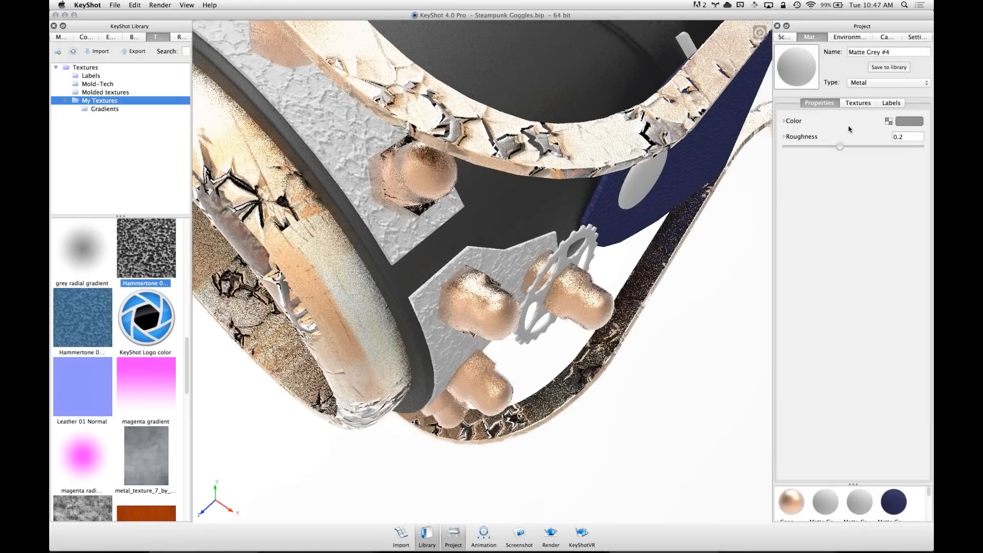
drag(838, 148, 846, 148)
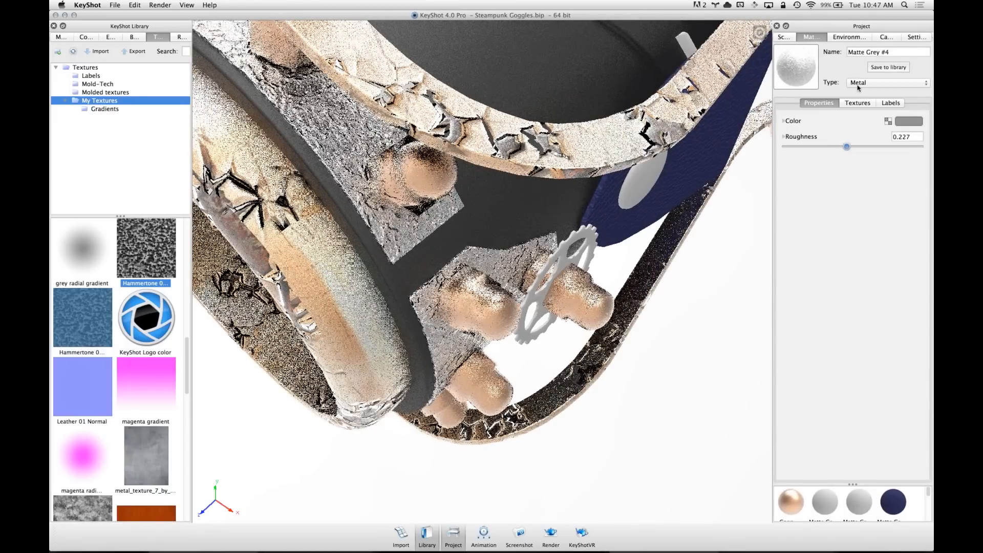
Set the bump height of the side plates' hammertone texture to .05
click(859, 103)
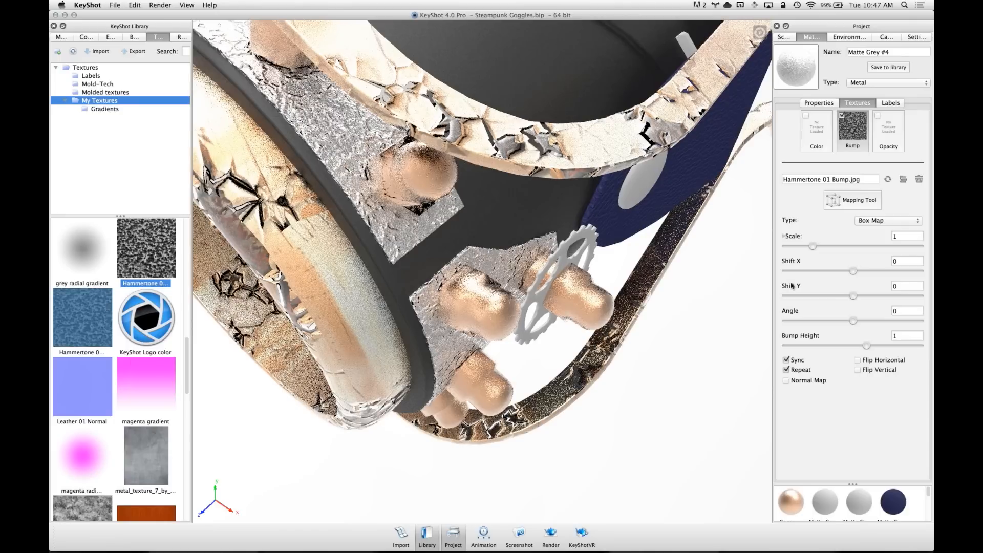
double_click(903, 336)
text(.05)
key(Return)
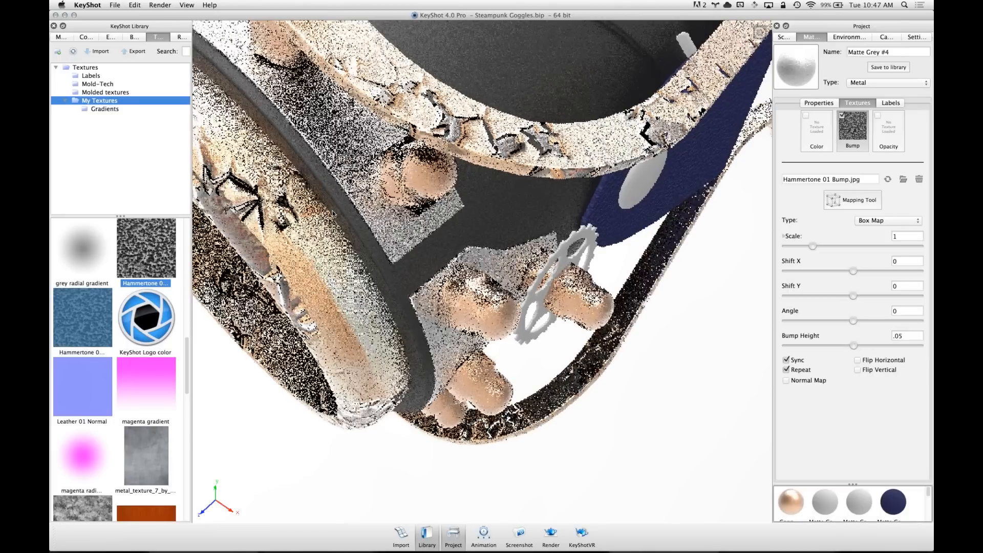
View the goggles from the side and center and fit the blue leather strap piece in the view
drag(577, 258, 621, 252)
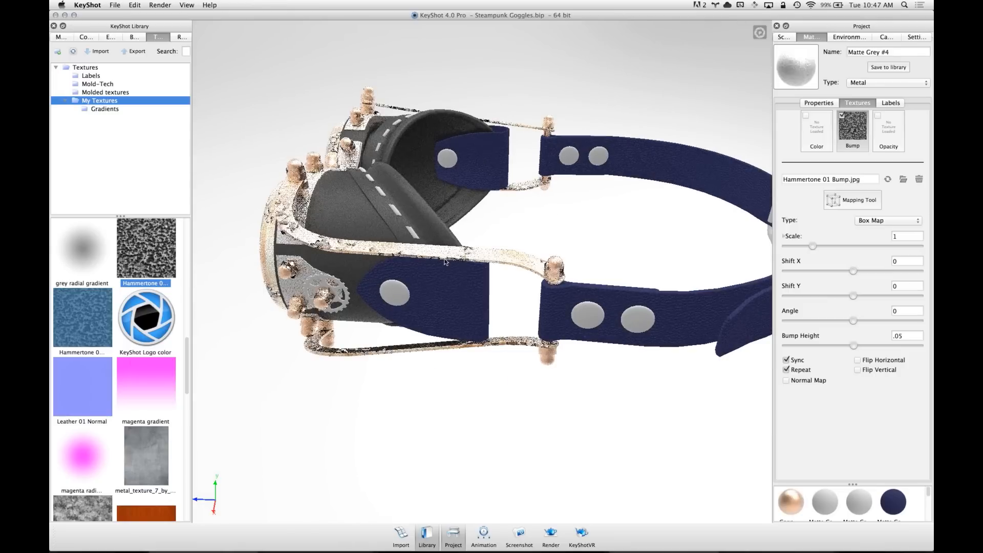
drag(340, 320, 348, 289)
drag(419, 294, 447, 283)
right_click(454, 282)
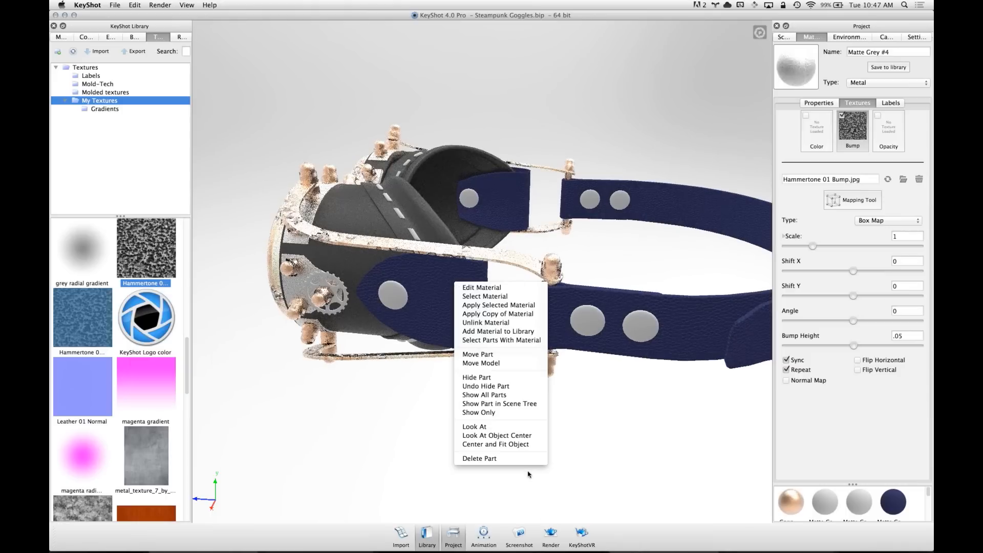
click(522, 446)
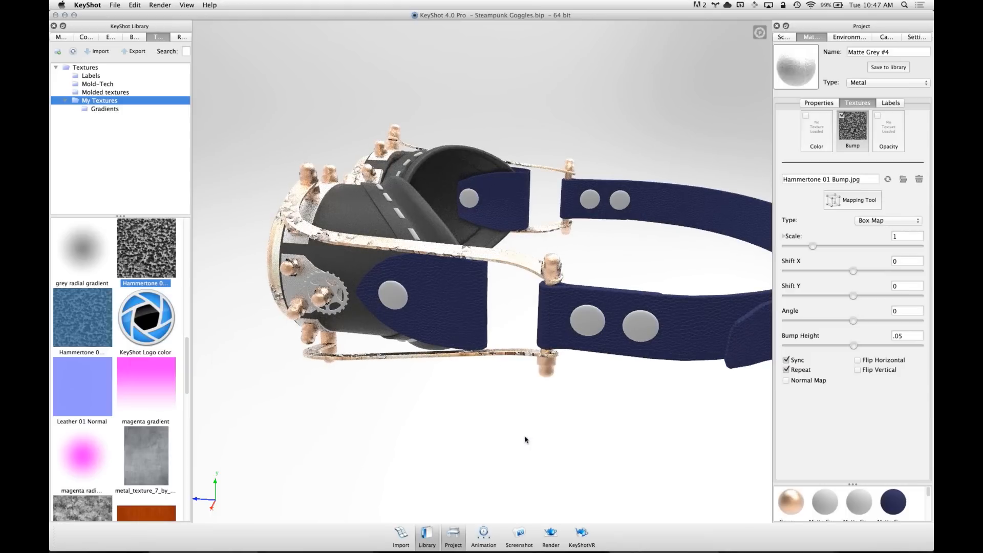
drag(553, 422, 606, 274)
Change the material type of the round grey rivets on the blue straps to Metal
mouse_move(496, 308)
mouse_down()
mouse_move(428, 281)
mouse_move(580, 293)
mouse_move(608, 226)
mouse_move(510, 294)
mouse_up()
double_click(509, 294)
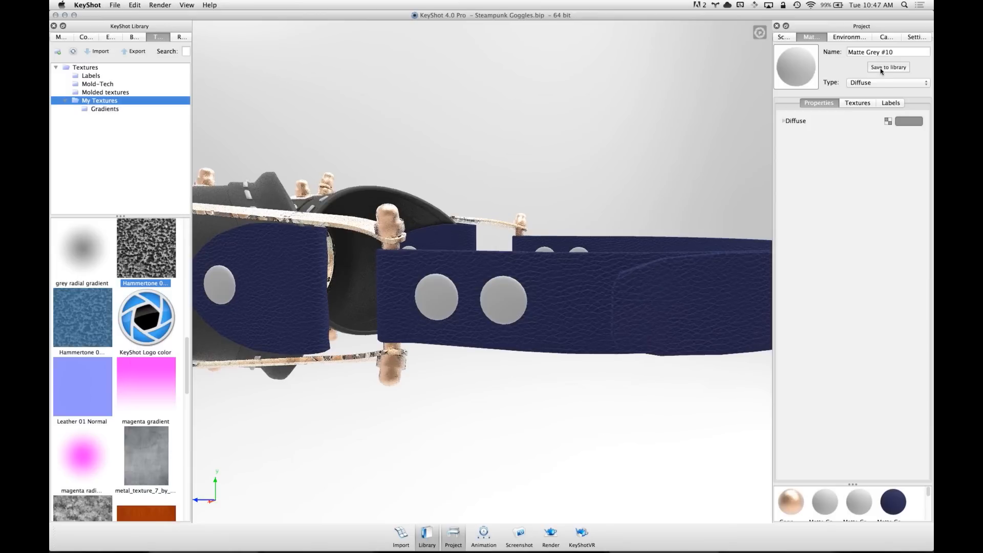
click(881, 86)
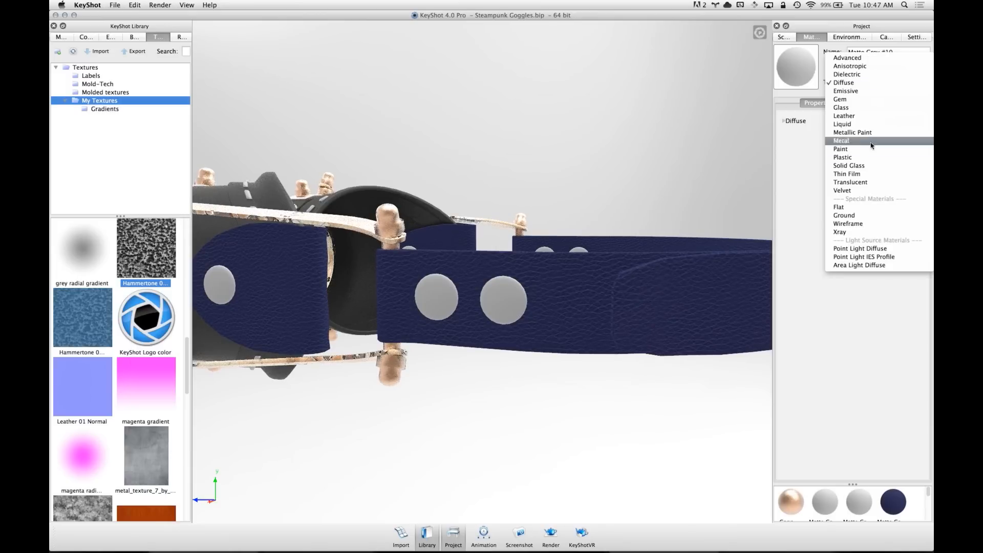
click(891, 143)
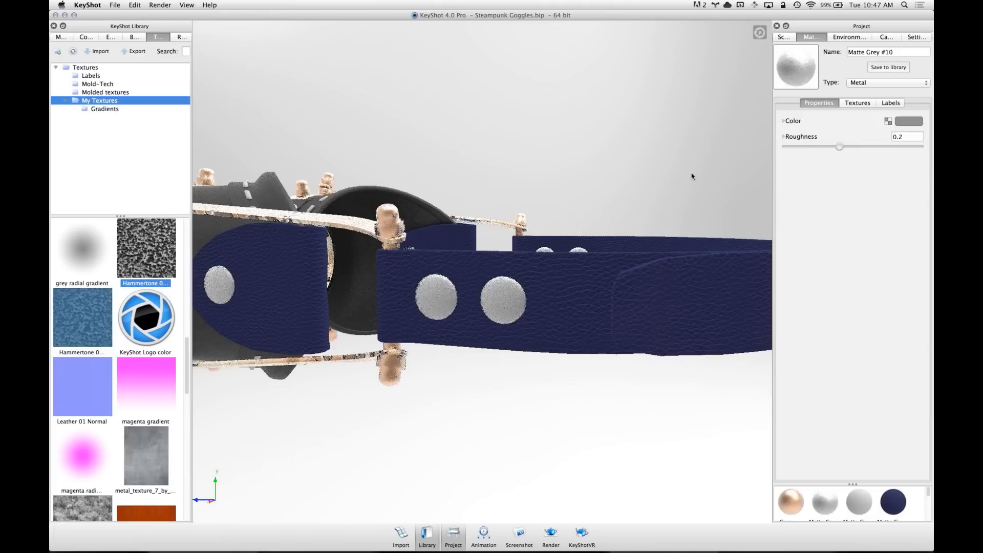
Apply the Scratches bw 2 texture from My Textures to the round metal rivets on the blue strap
scroll(639, 349, up, 3)
scroll(638, 346, up, 5)
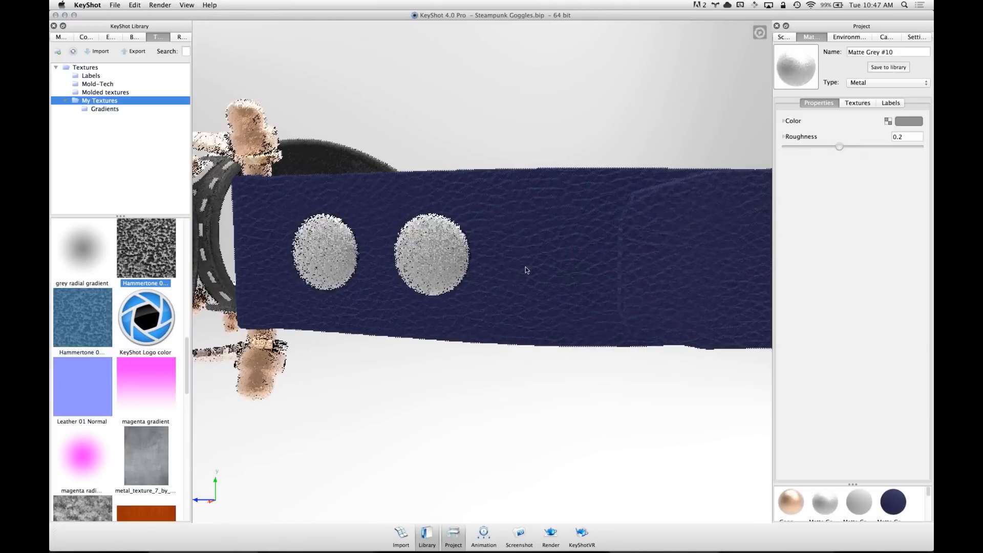
drag(474, 279, 503, 298)
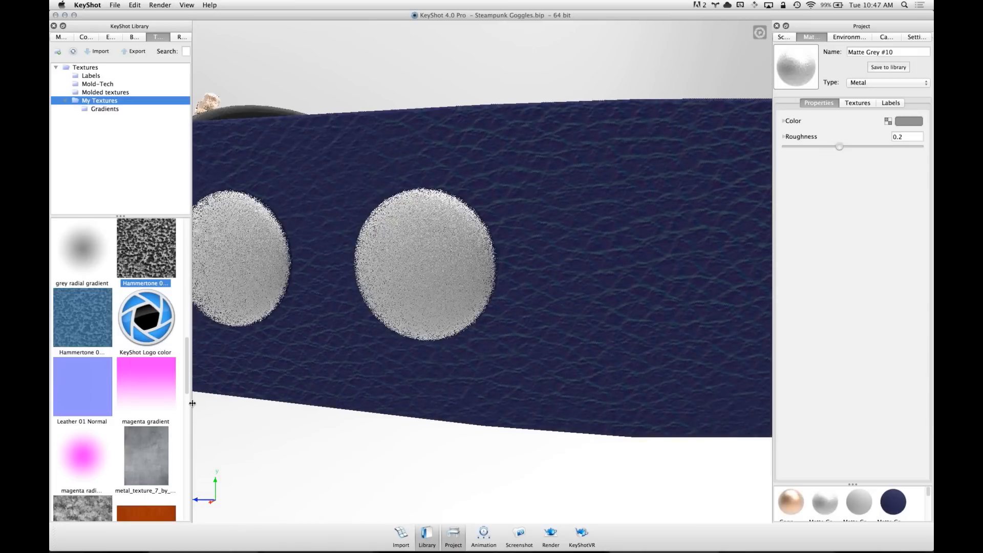
mouse_move(189, 375)
mouse_down()
mouse_move(184, 436)
mouse_move(196, 229)
mouse_move(176, 373)
mouse_up()
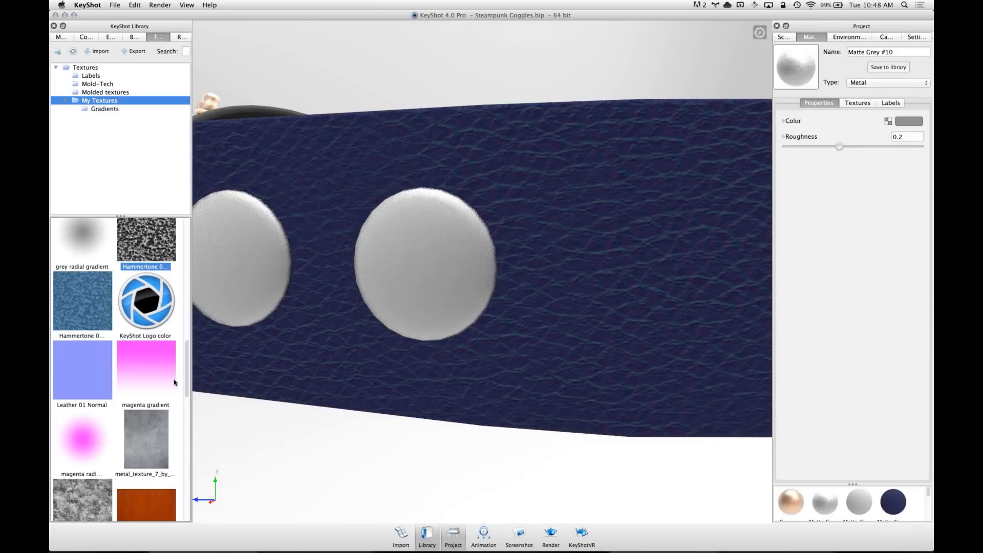
scroll(176, 384, down, 5)
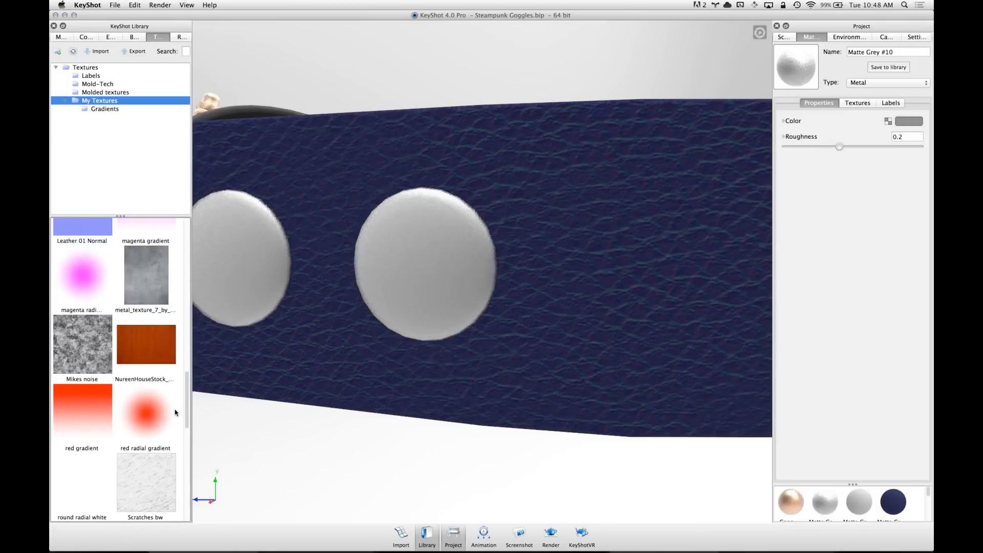
scroll(175, 410, down, 3)
click(76, 488)
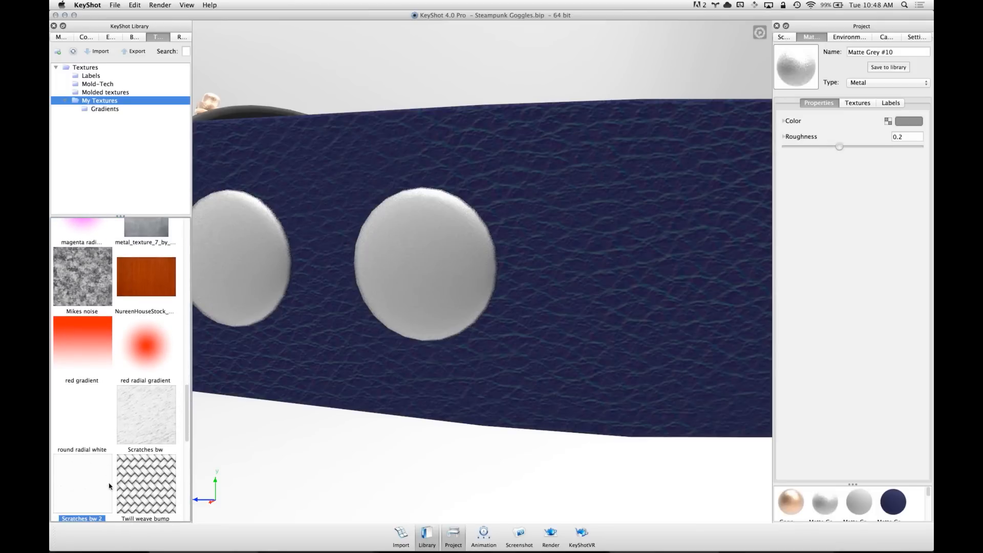
drag(79, 487, 446, 264)
click(491, 280)
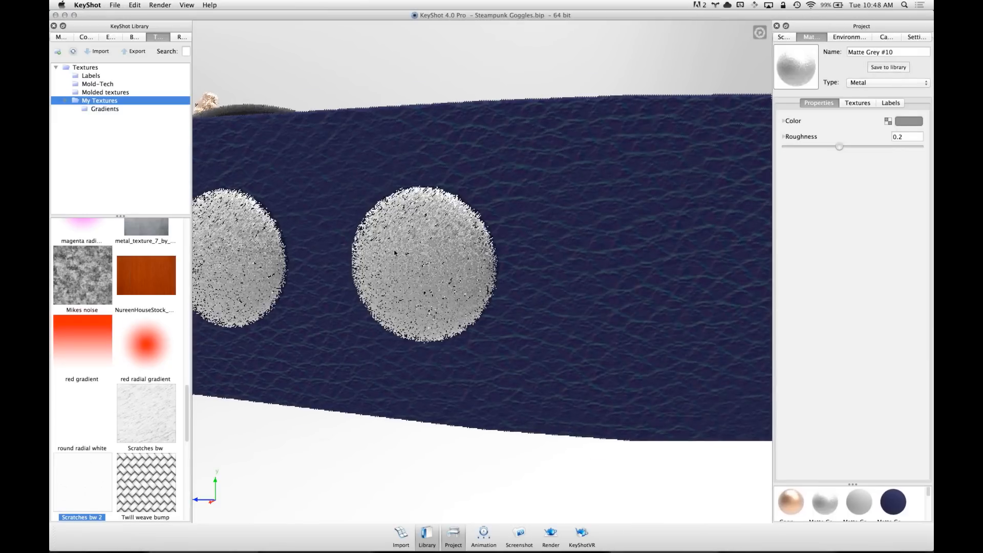
Examine the scratched rivets up close and the textured goggles from the side and front
scroll(394, 250, up, 3)
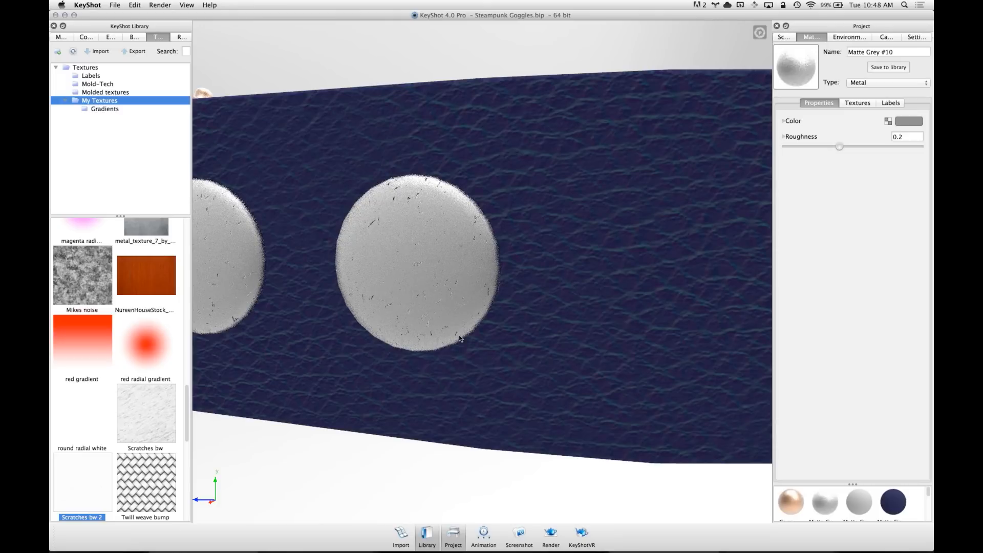
scroll(419, 216, down, 2)
scroll(356, 227, down, 5)
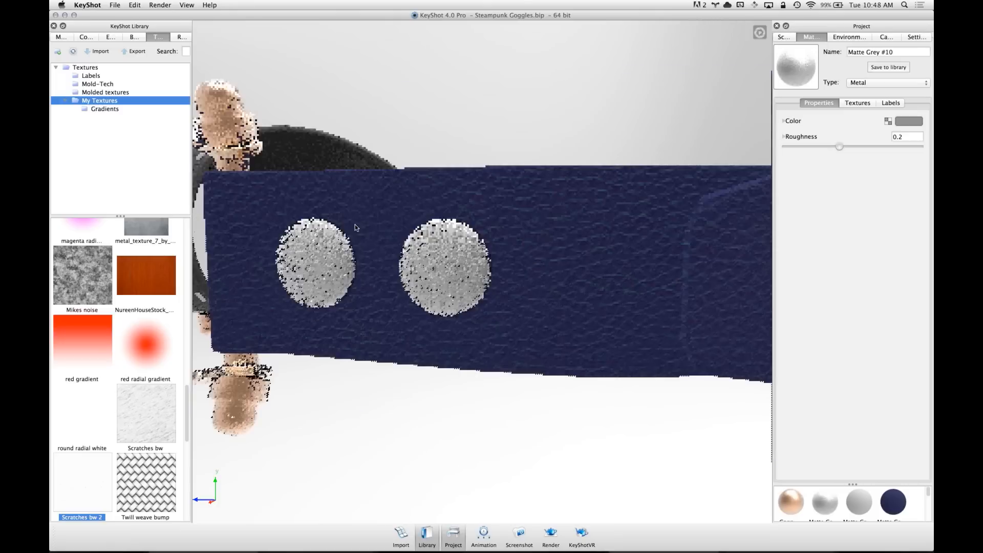
scroll(356, 228, down, 5)
drag(465, 264, 462, 282)
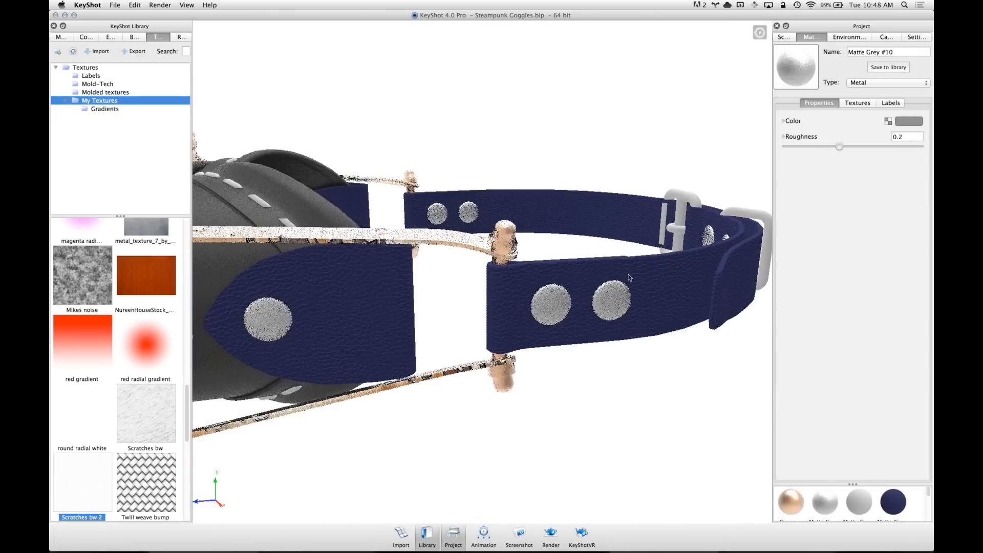
scroll(629, 277, down, 5)
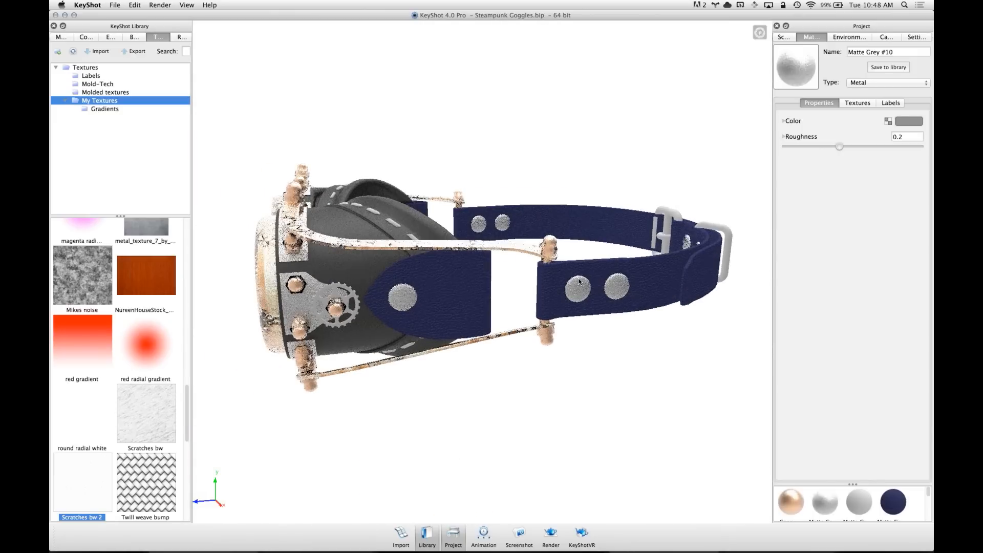
key(alt+p)
drag(597, 261, 738, 279)
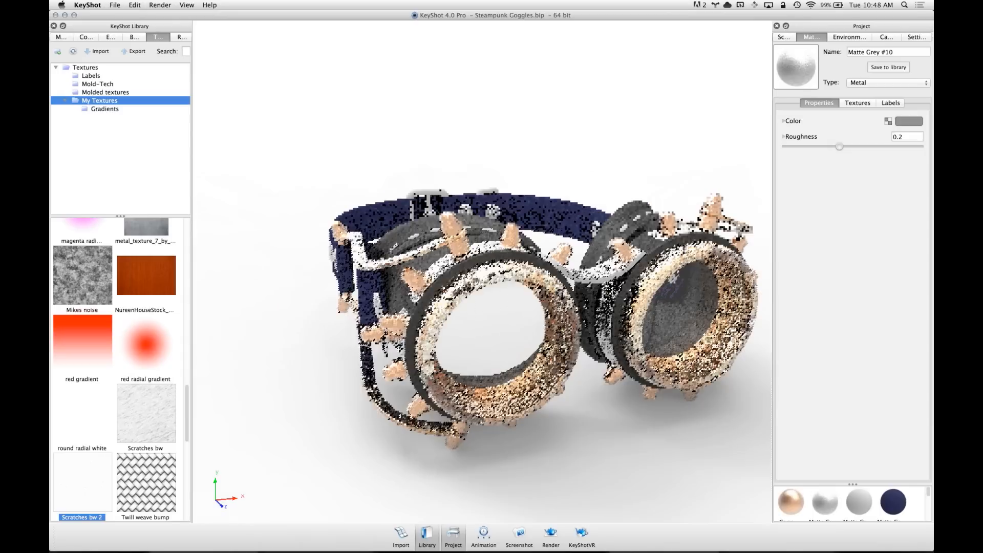
middle_drag(555, 280, 445, 282)
drag(435, 289, 524, 272)
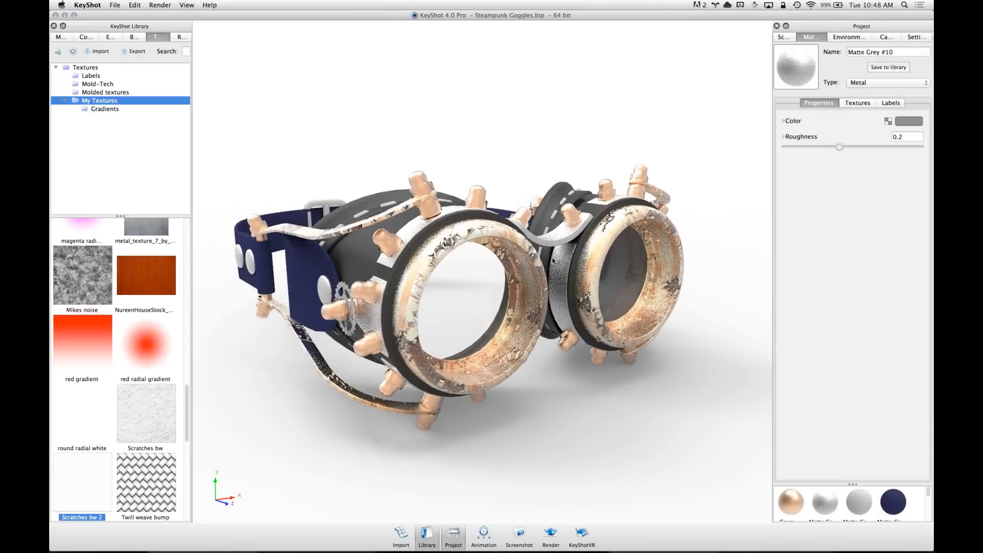
Start a new scene without saving the goggles and open Mountain bike handlebar assembly.bip in its original saved state
key(super+n)
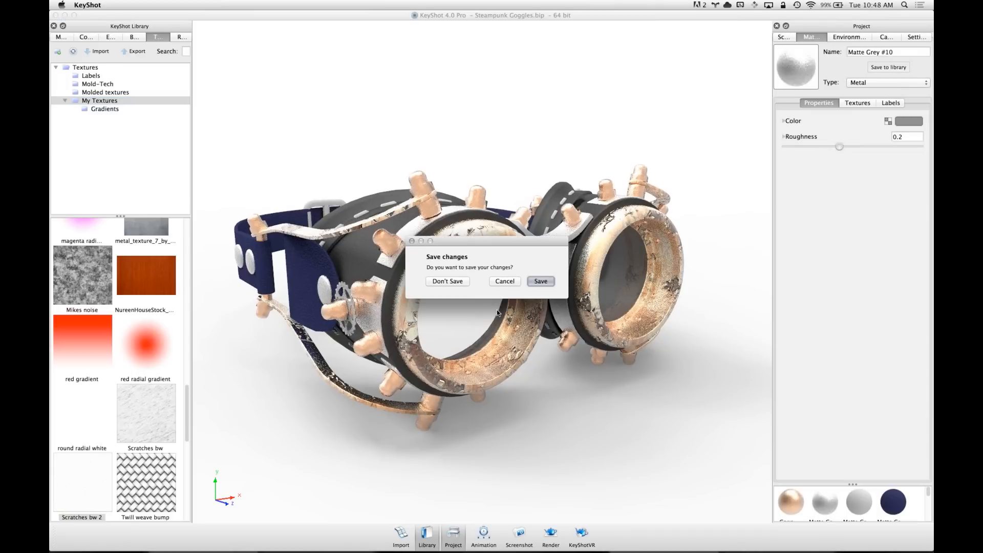
click(463, 282)
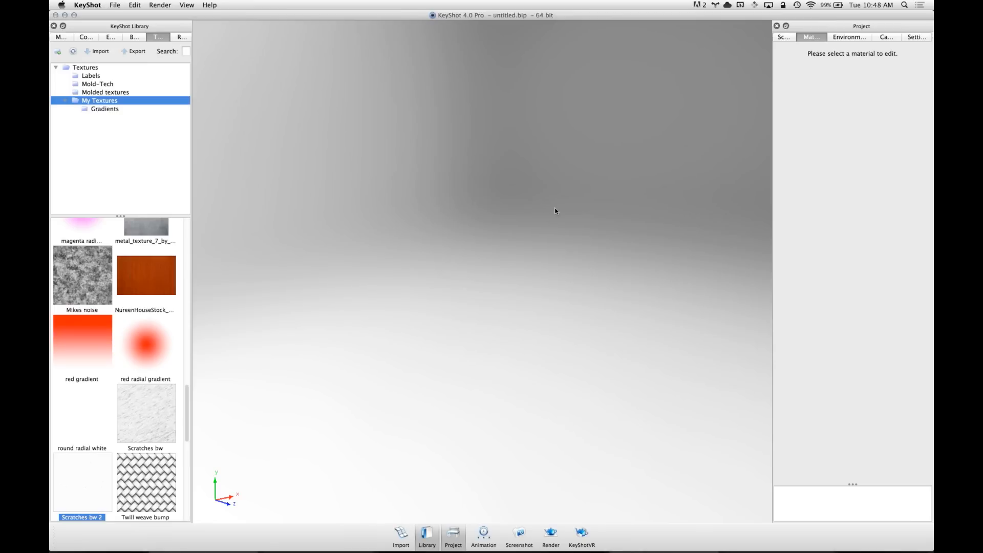
key(super+i)
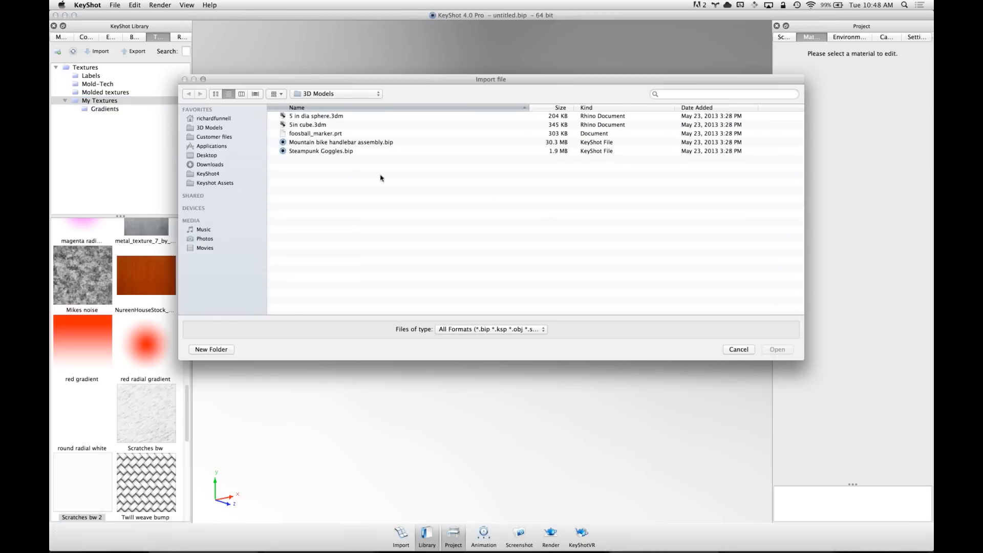
double_click(334, 142)
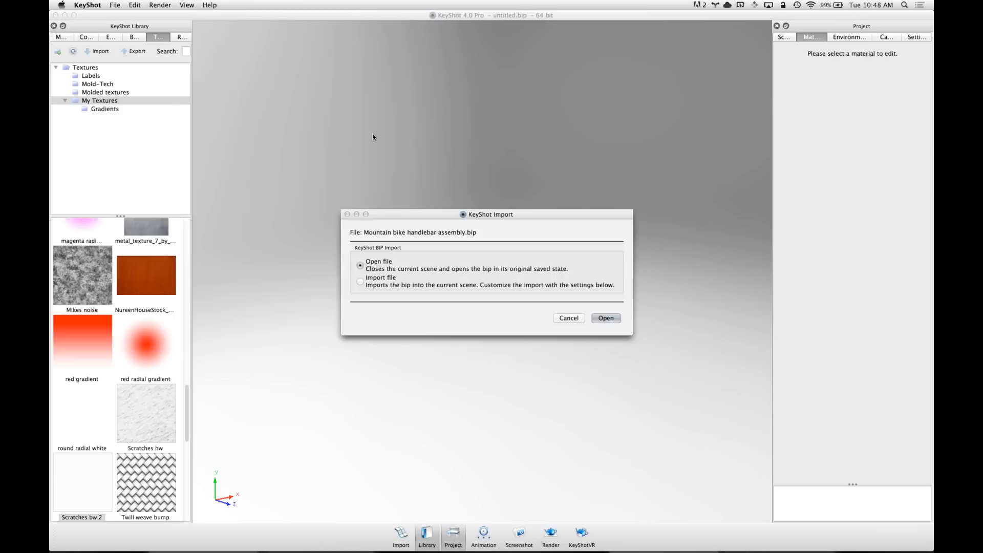
click(609, 319)
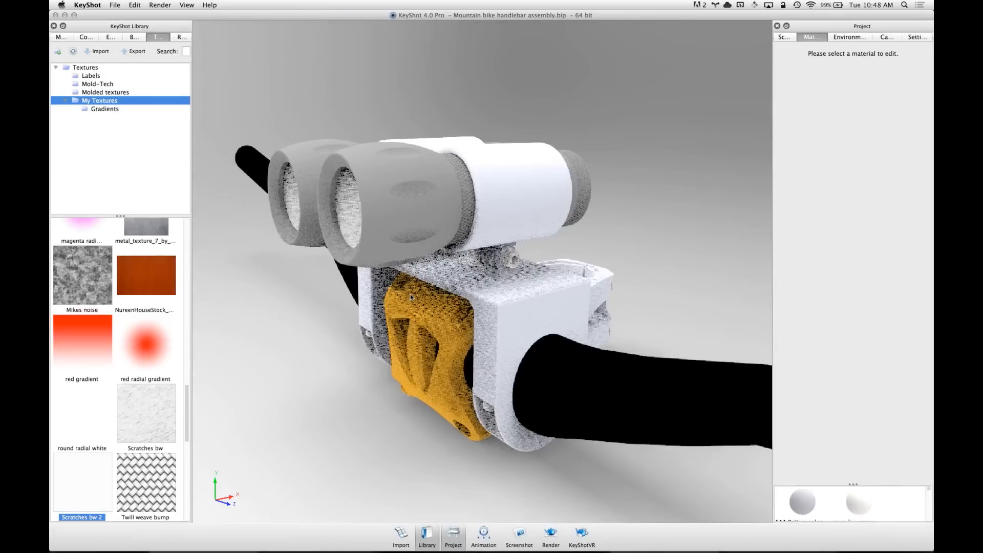
Change the material type of the grey torch heads on the handlebar assembly to Metal
drag(411, 294, 739, 123)
click(784, 37)
click(782, 82)
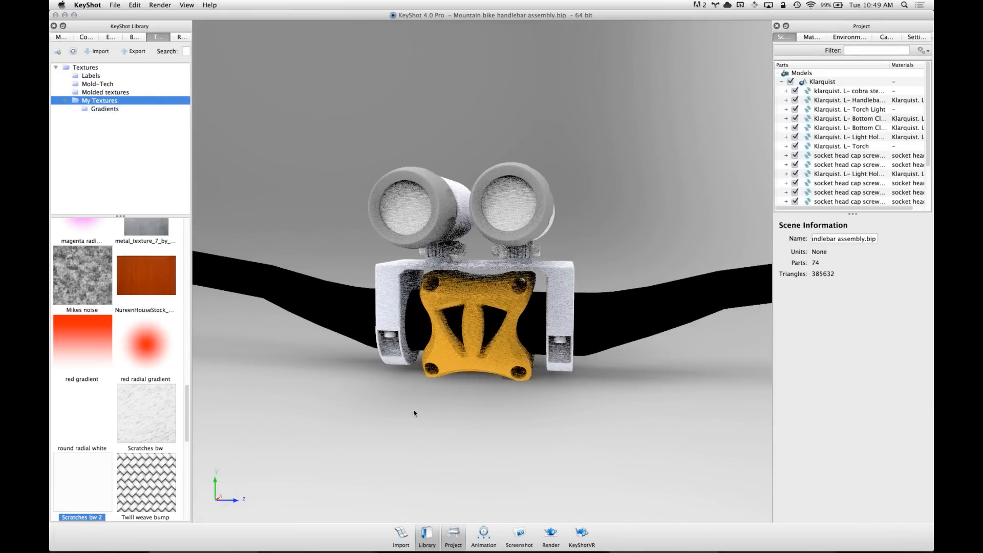
drag(472, 302, 409, 261)
scroll(410, 262, up, 5)
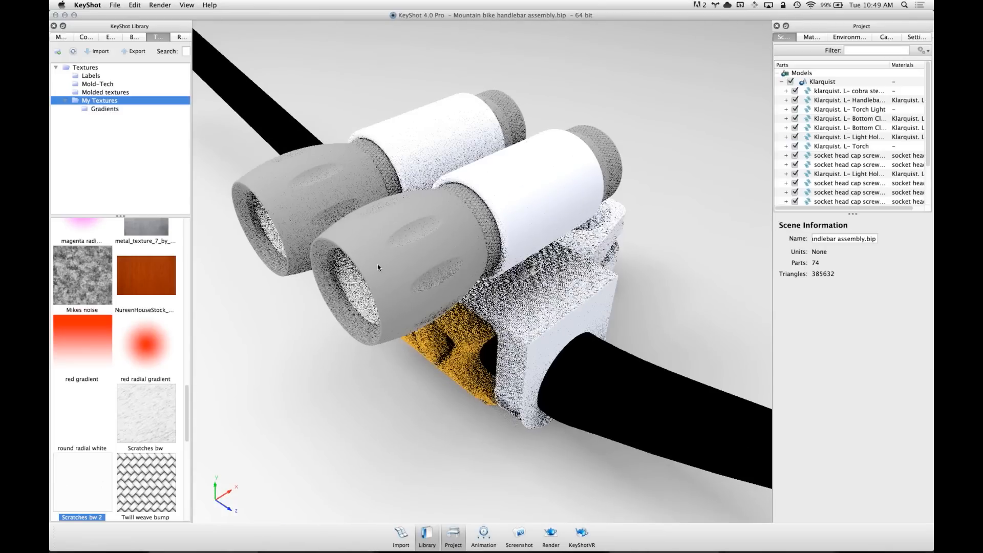
double_click(379, 269)
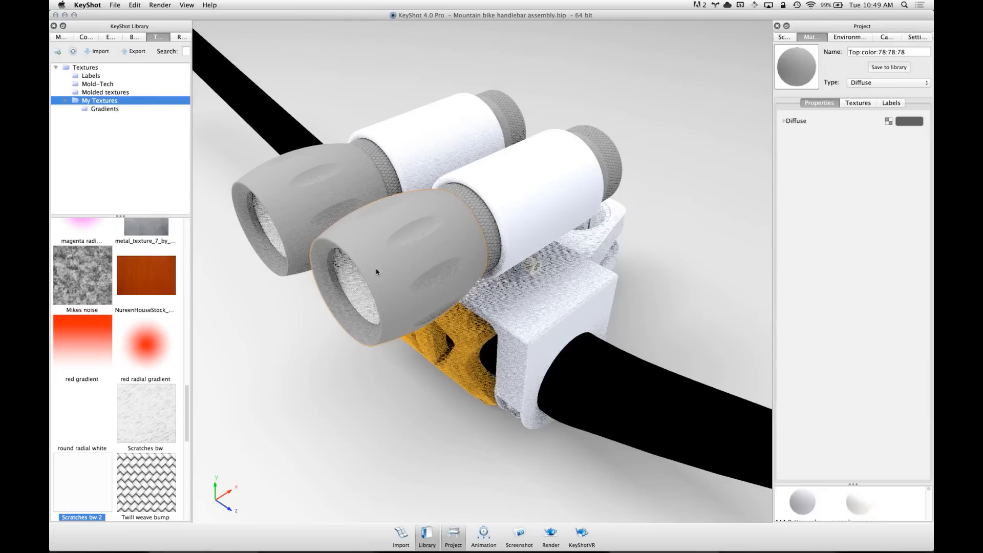
click(884, 82)
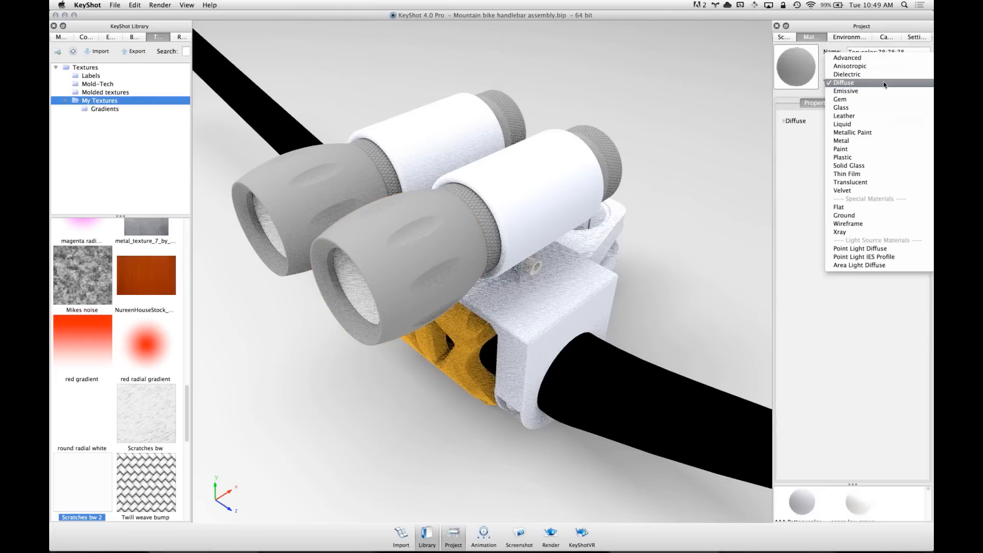
click(884, 141)
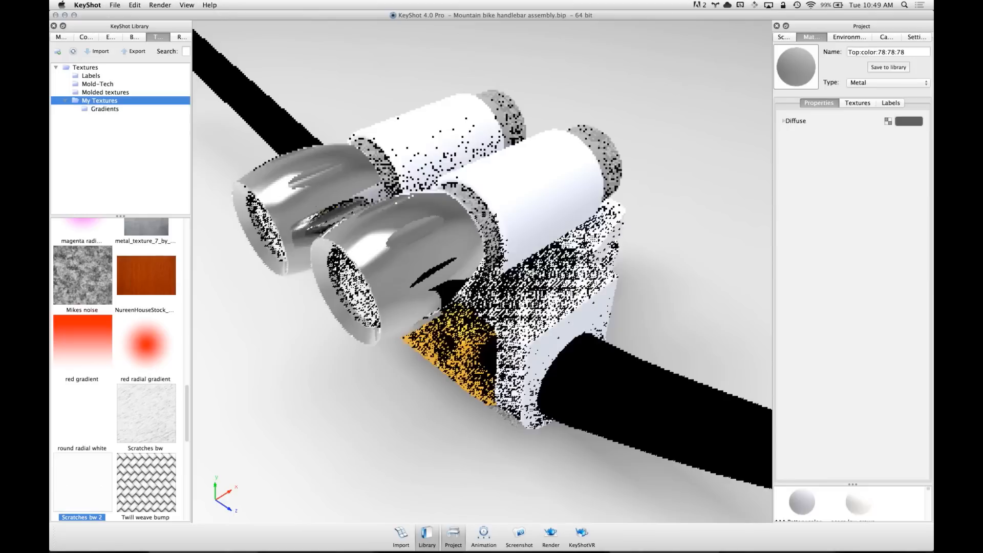
Apply the brushed linear noise texture as the color texture of the metal torch heads
scroll(442, 243, up, 5)
middle_drag(442, 243, 519, 251)
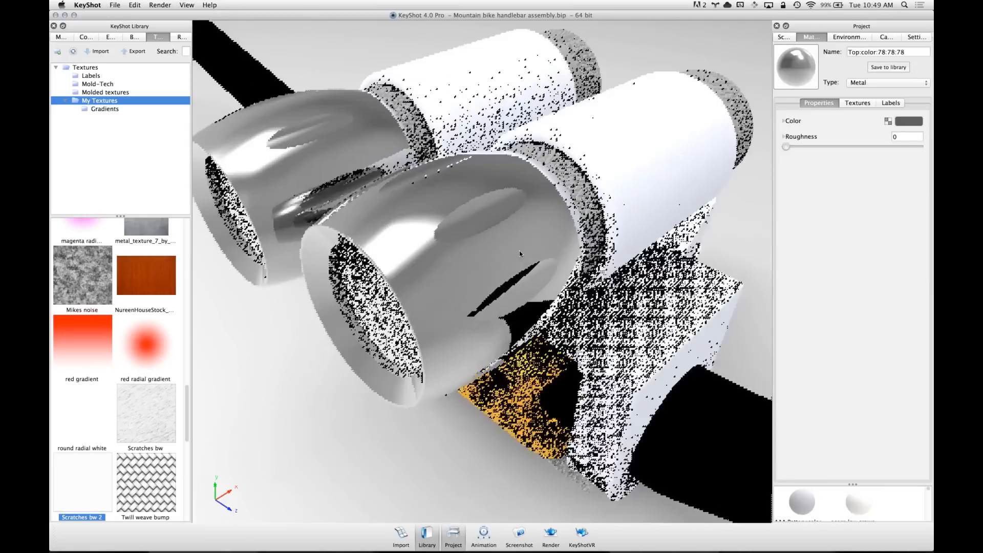
click(863, 102)
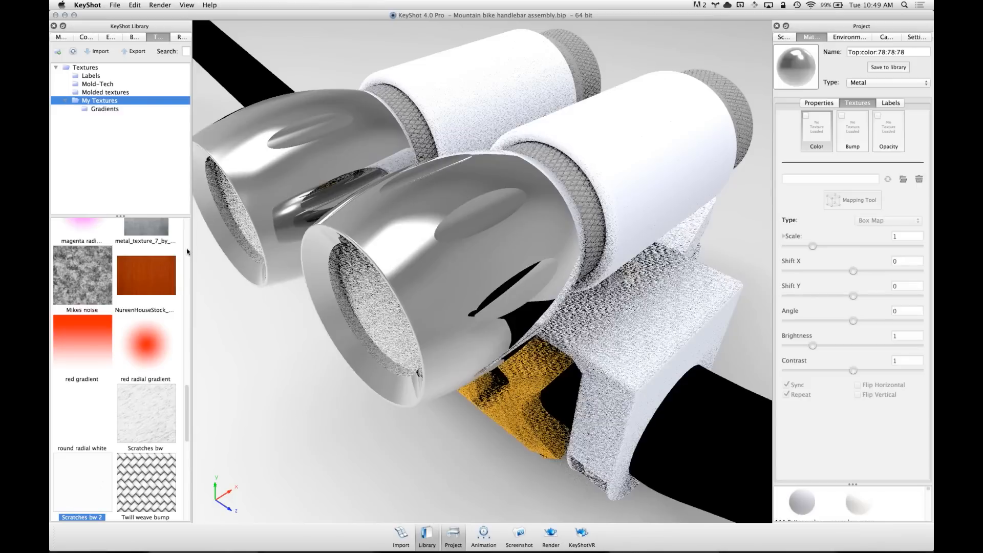
scroll(154, 308, up, 10)
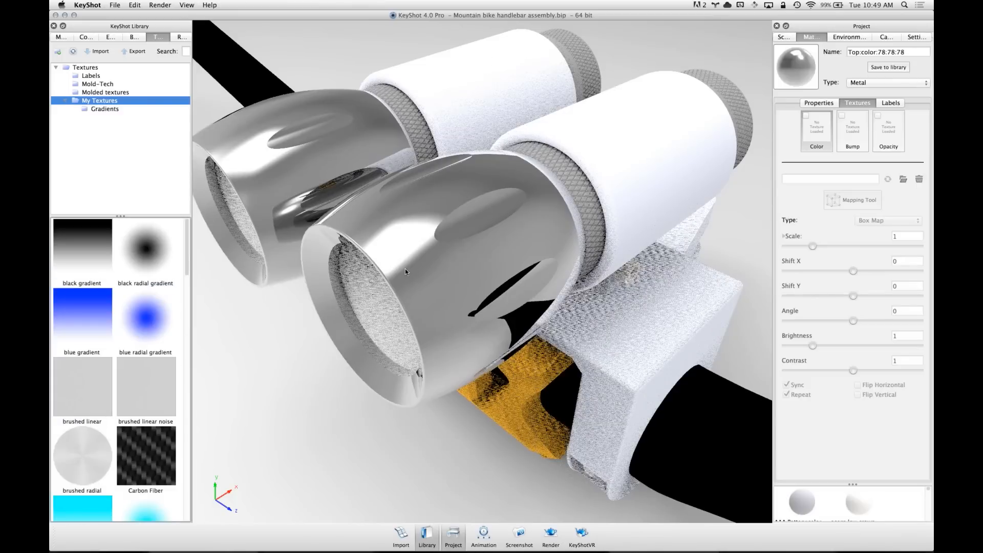
drag(145, 397, 431, 269)
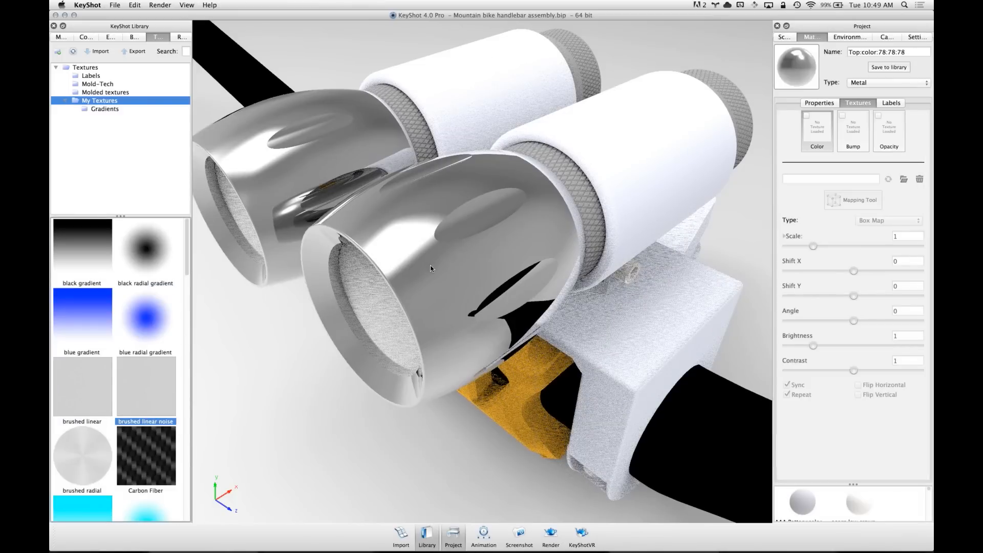
click(445, 286)
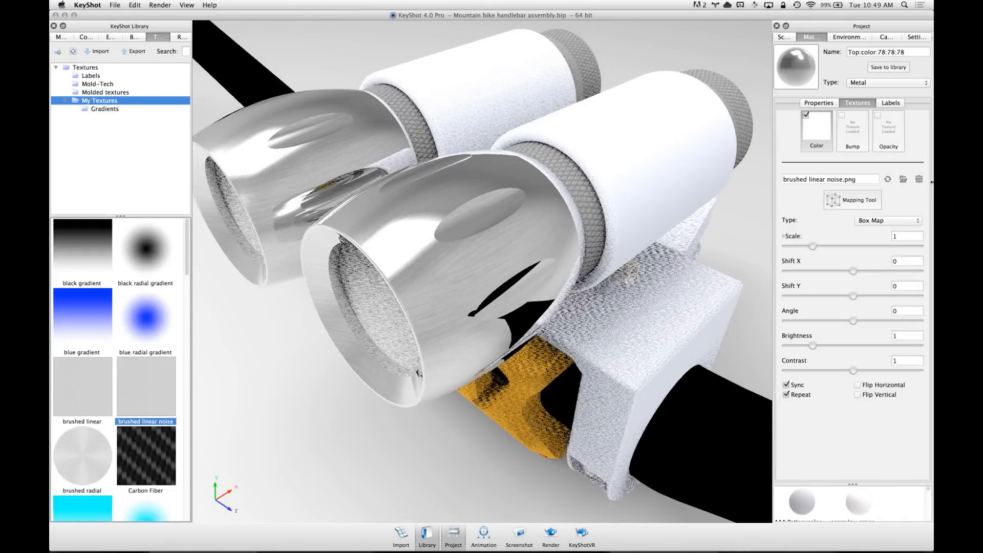
Change the mapping type of the torch heads' brushed linear noise texture to Cylindrical
click(868, 204)
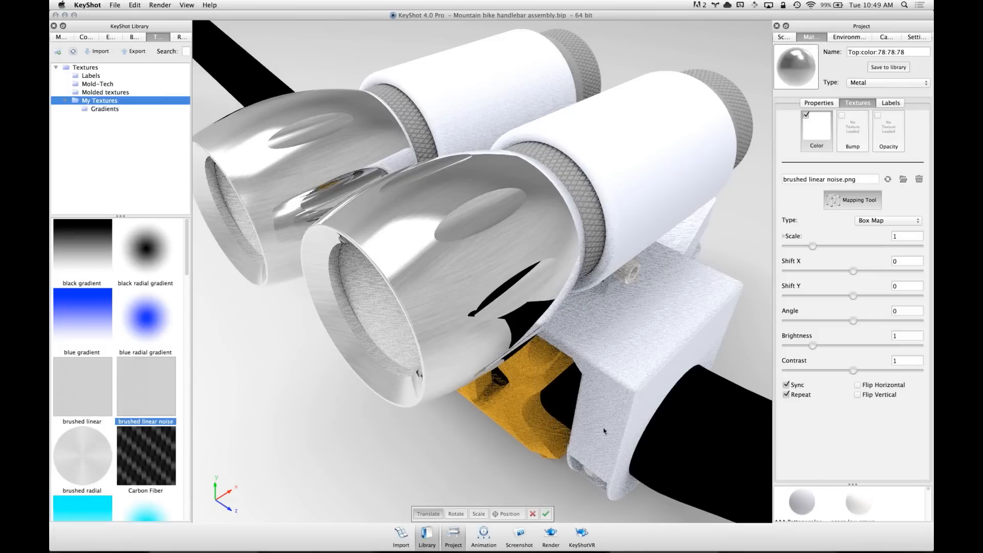
click(534, 517)
click(902, 222)
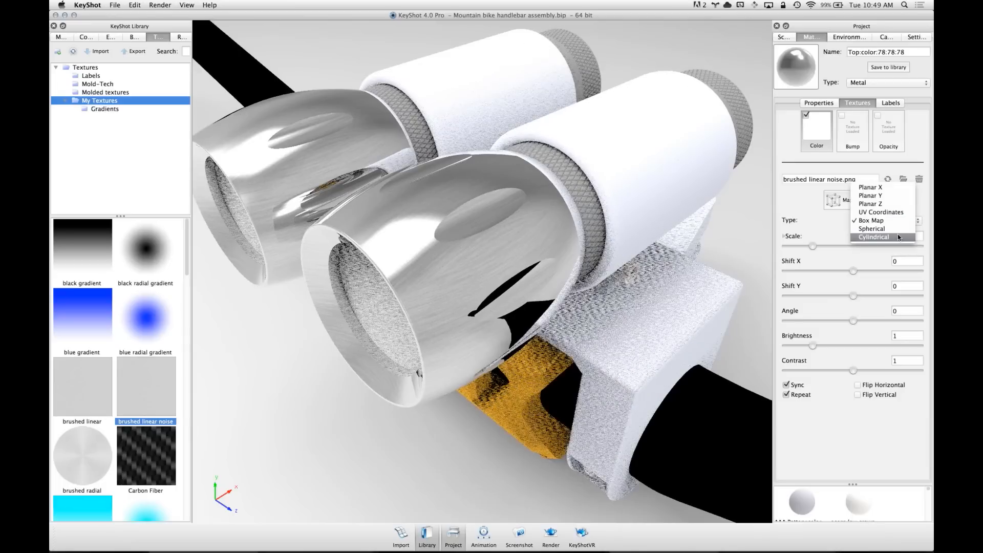
click(898, 235)
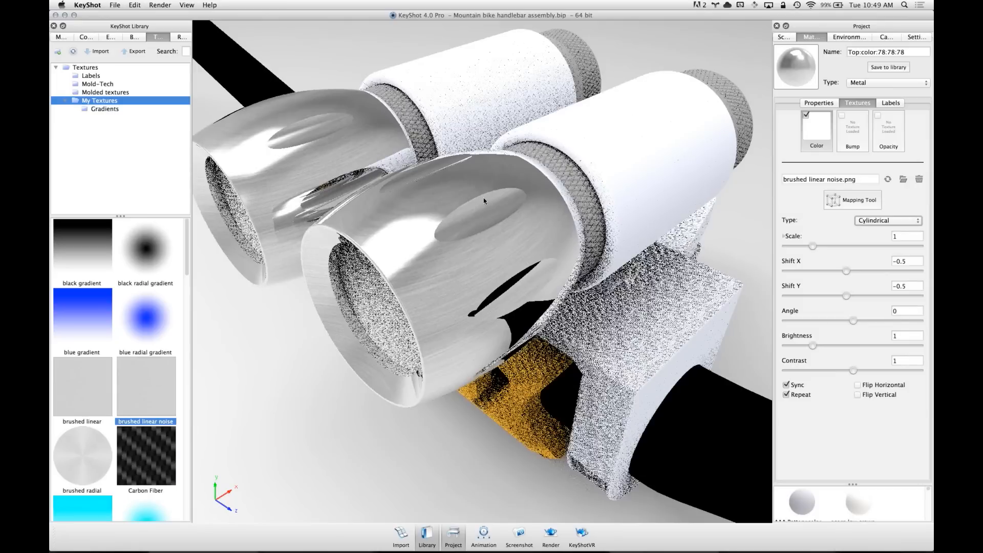
Rotate the torch heads' cylindrical texture mapping about 90 degrees so its axis runs along the torch, and accept the mapping
click(846, 200)
drag(596, 379, 507, 135)
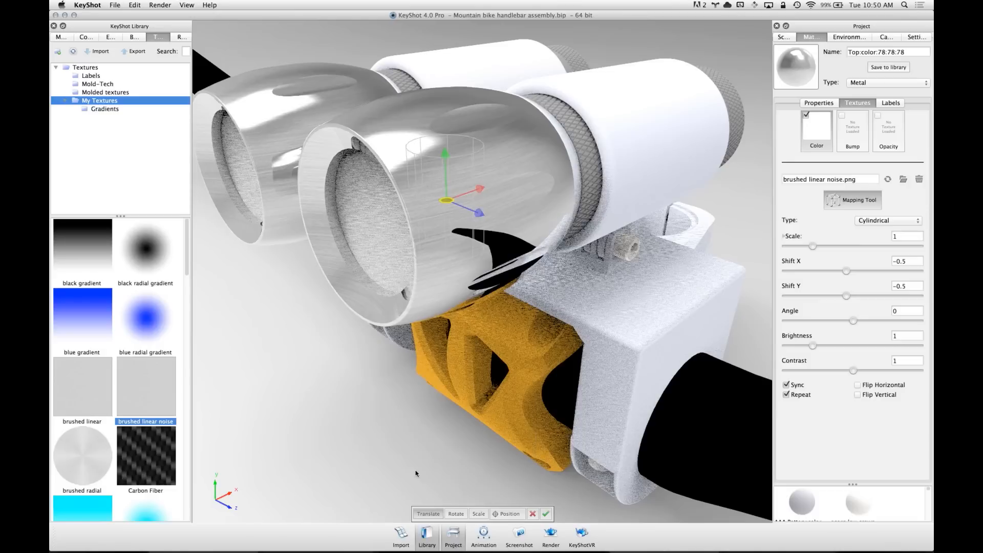
click(455, 514)
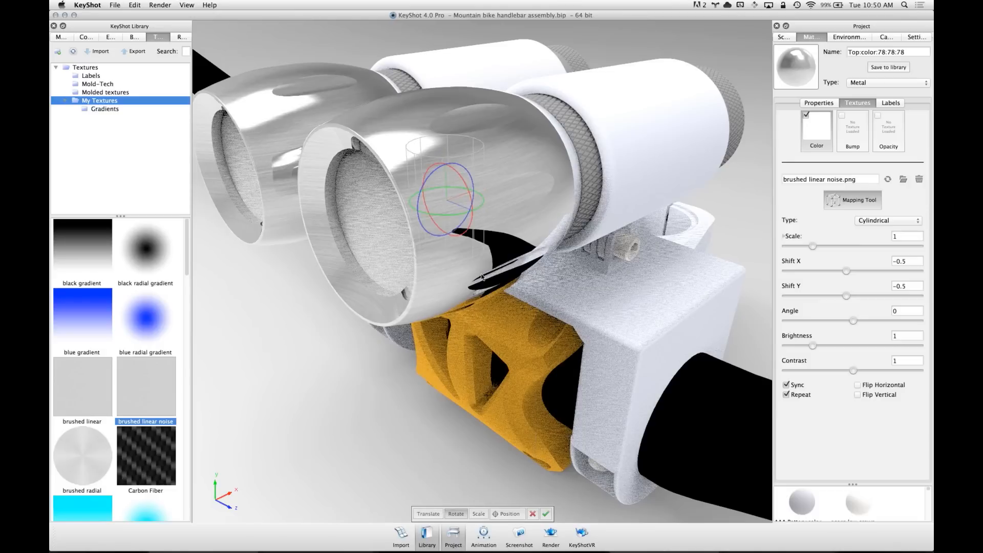
drag(603, 343, 517, 318)
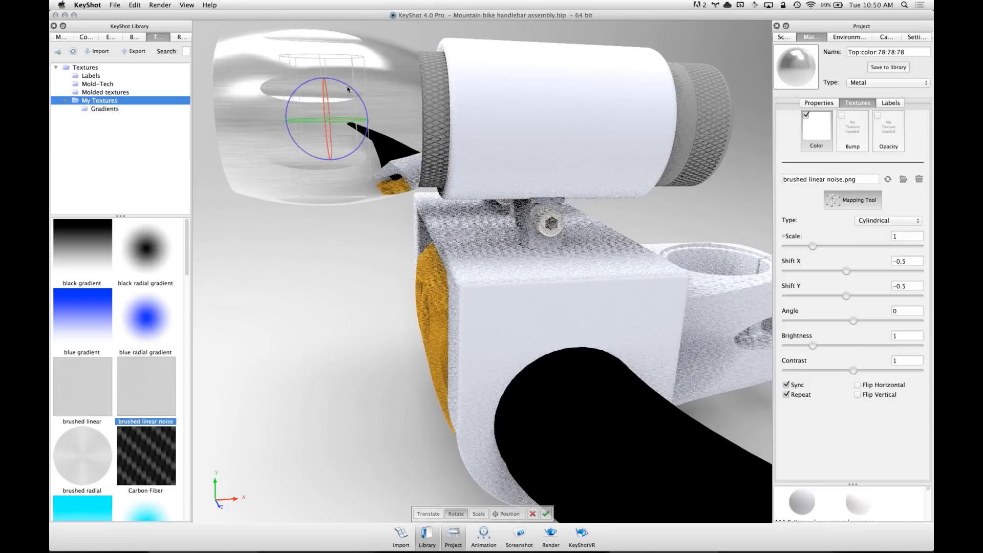
drag(347, 87, 355, 148)
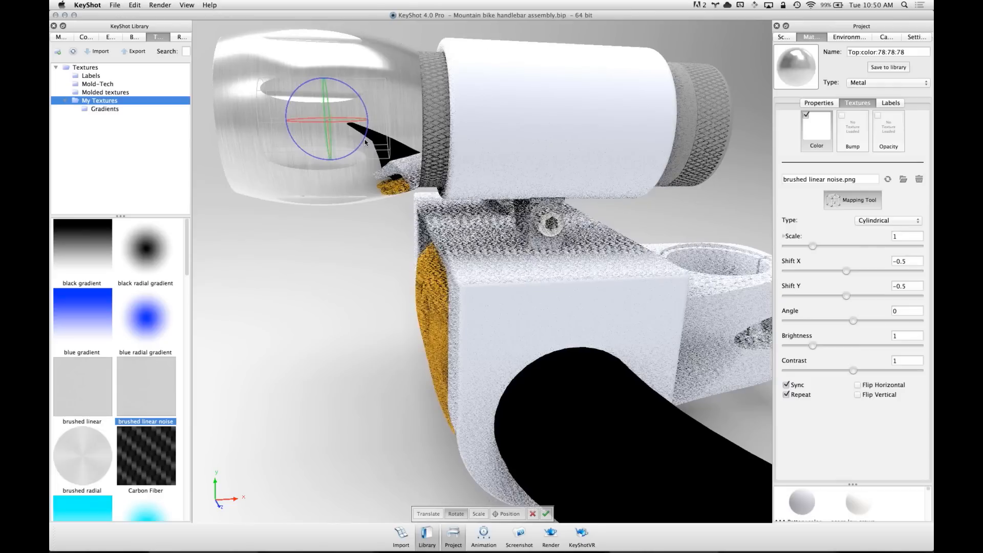
click(548, 516)
drag(571, 391, 679, 441)
drag(534, 397, 532, 367)
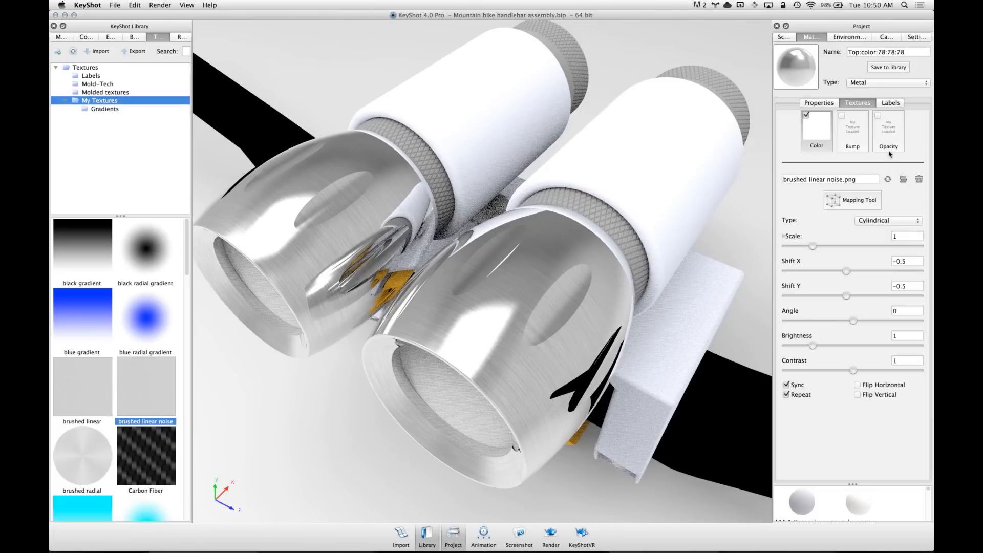
Raise the roughness of the torch heads' brushed metal to about 0.312 and check the finish from above
click(835, 103)
drag(794, 185, 860, 184)
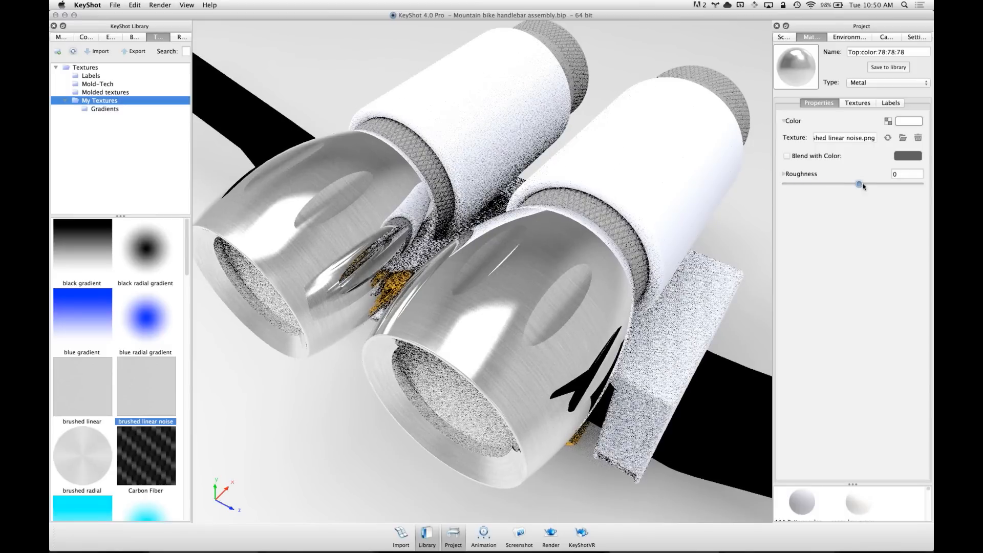
drag(864, 187, 874, 186)
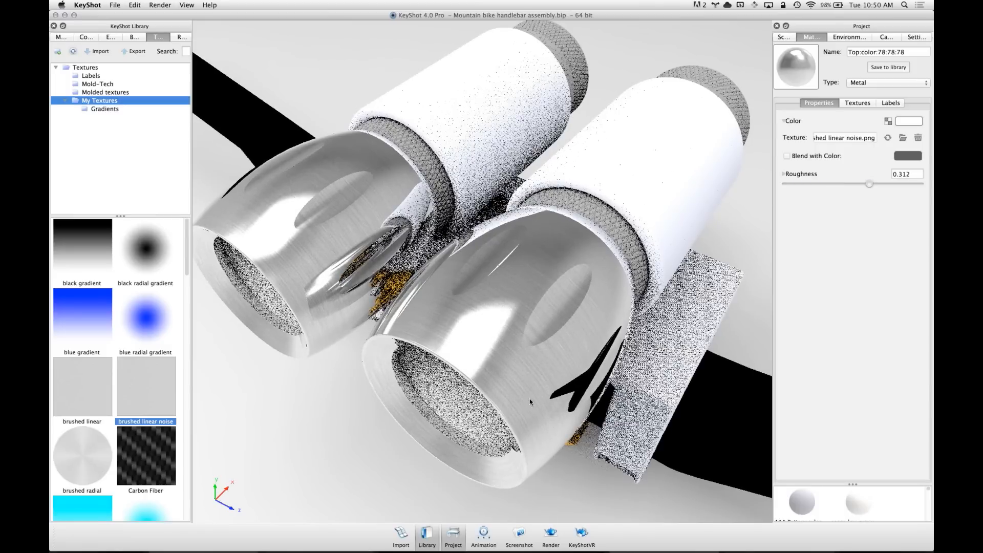
drag(484, 352, 567, 260)
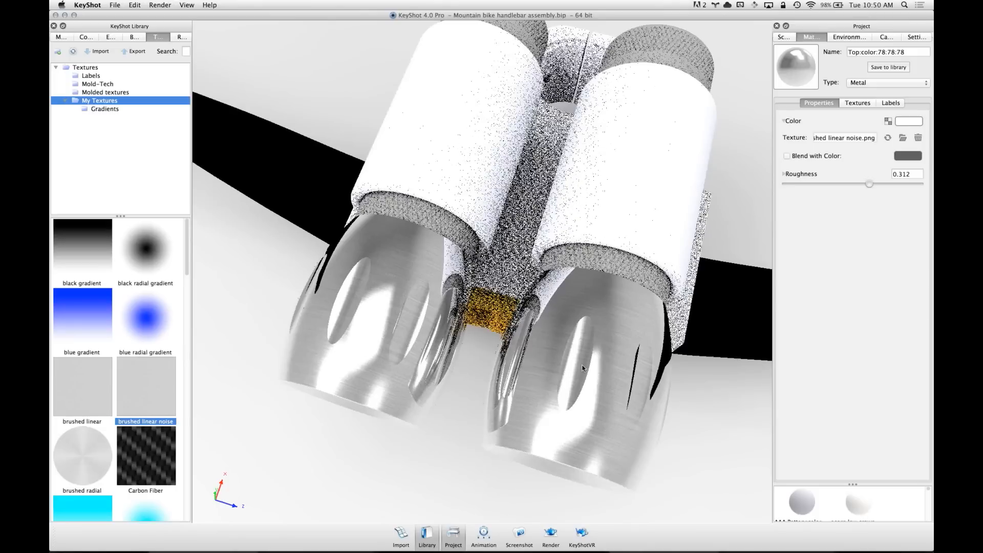
Lower the roughness of the torch heads' metal material to about 0.148 and check the finish from the front
click(861, 103)
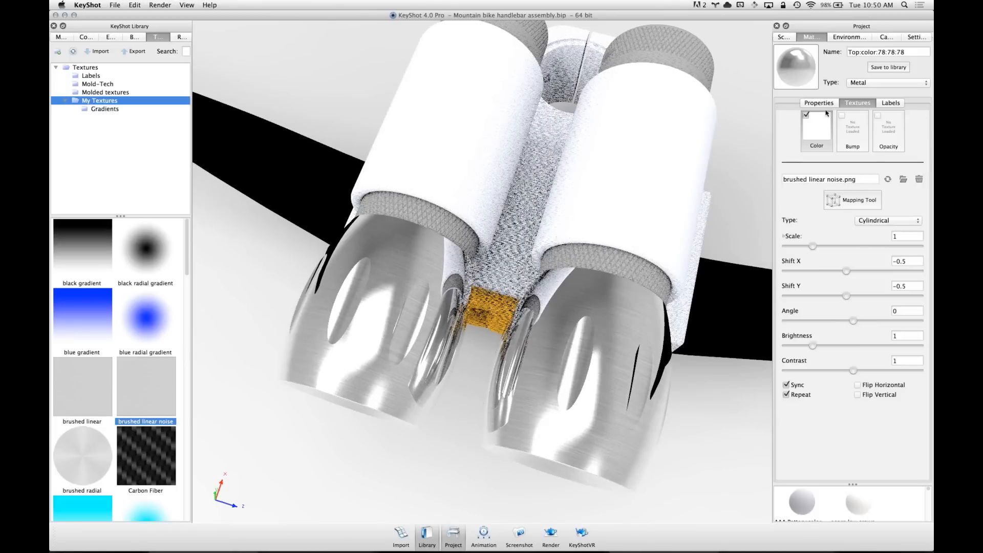
drag(629, 375, 597, 344)
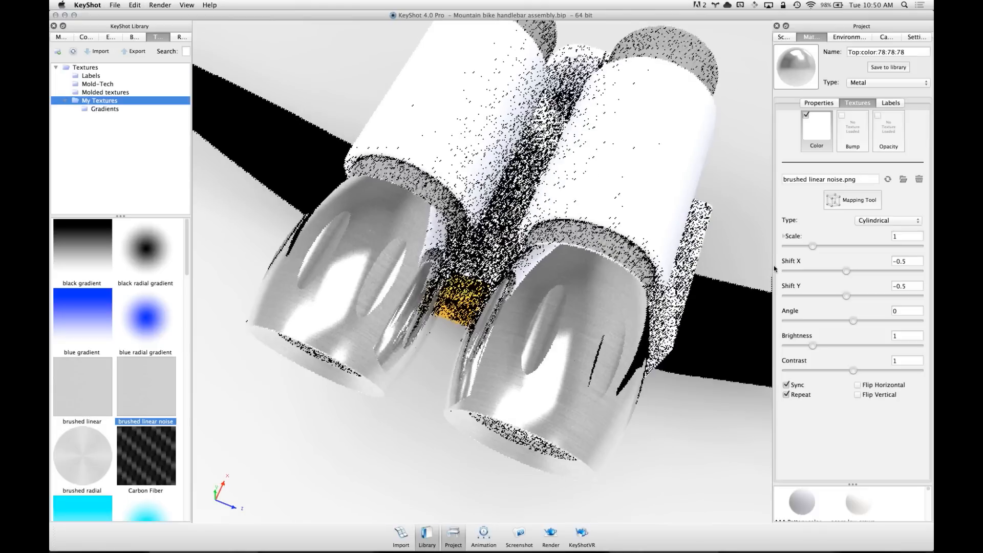
click(820, 103)
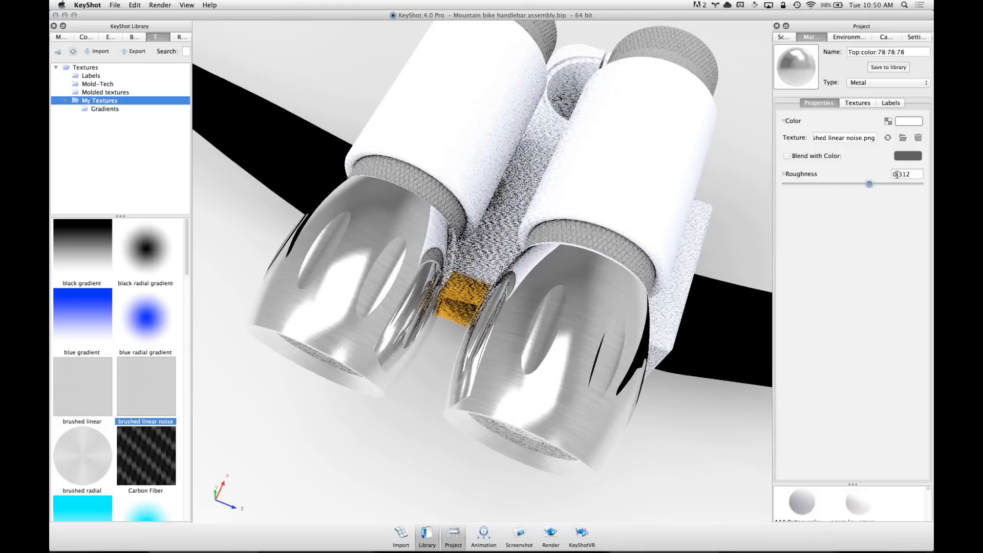
drag(803, 183, 826, 185)
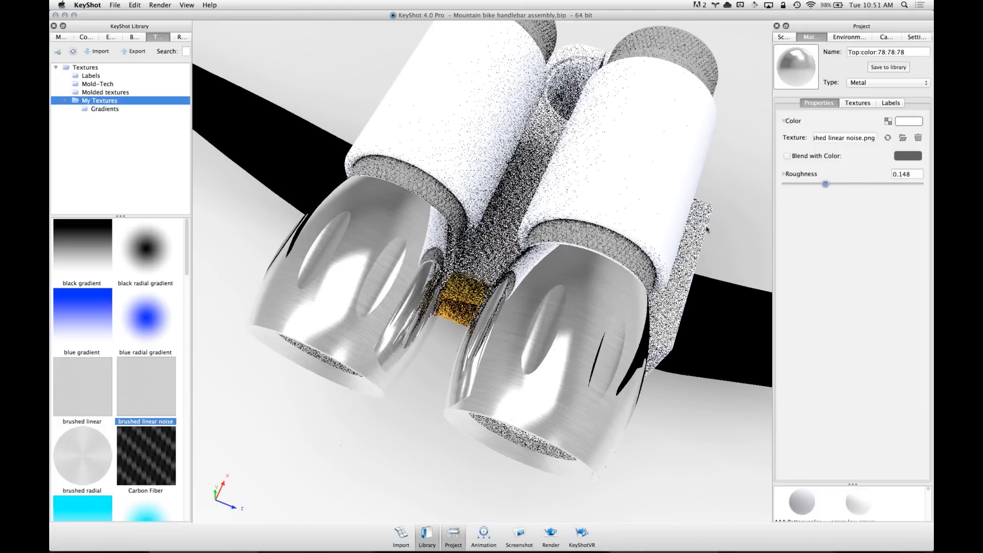
drag(587, 299, 530, 183)
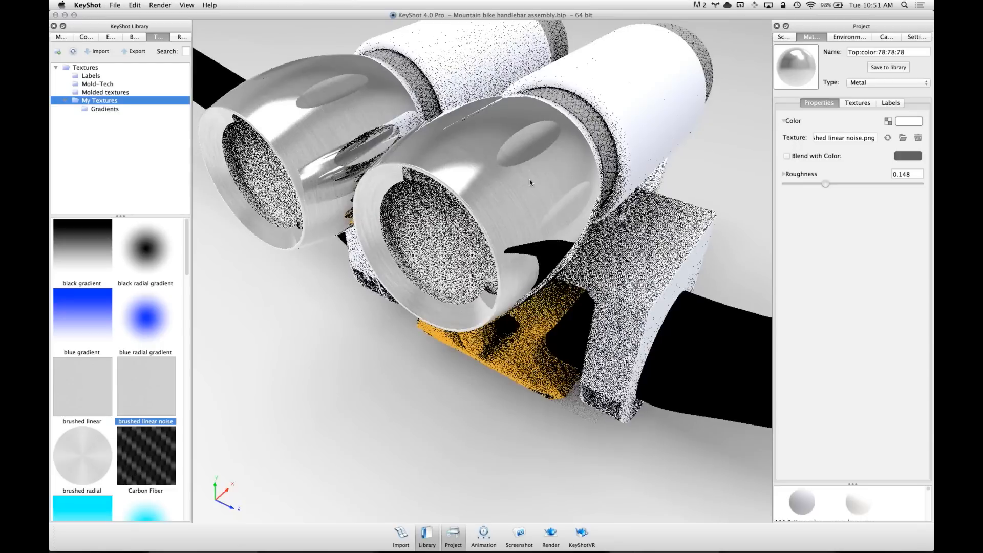
Set the near torch head's metal roughness to about 0.095 and paste the same material onto the other torch head
right_click(530, 182)
click(526, 187)
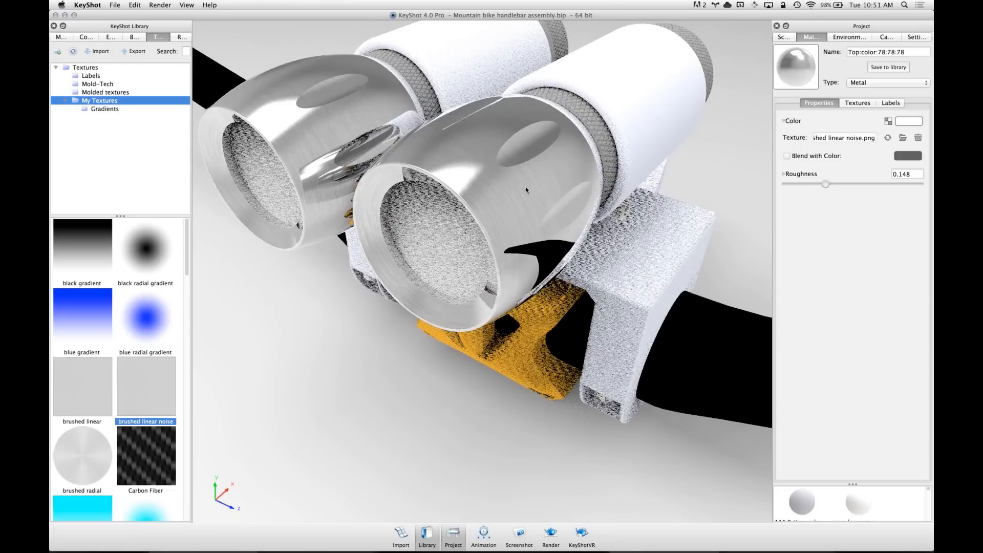
right_click(525, 186)
click(520, 188)
double_click(522, 187)
drag(786, 185, 812, 188)
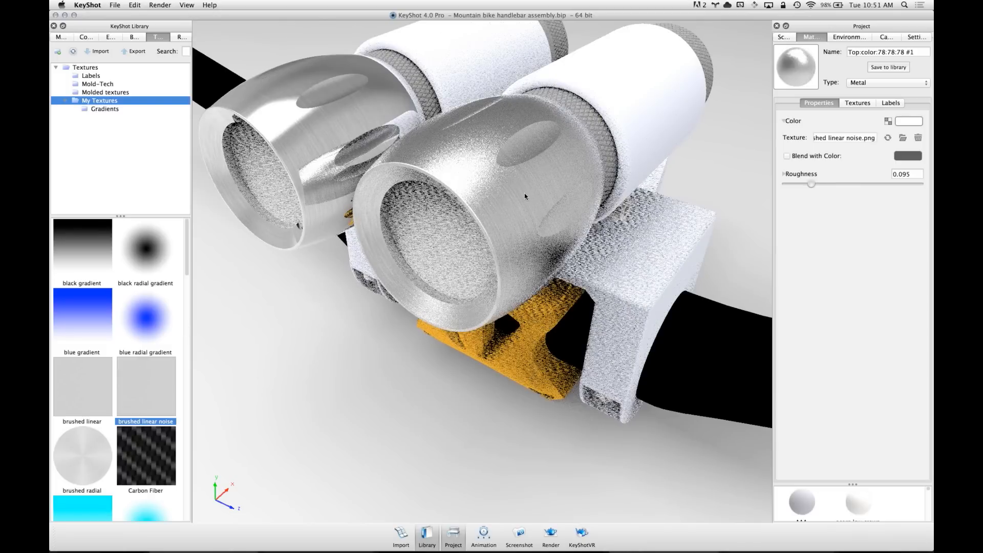
shift+right_click(329, 136)
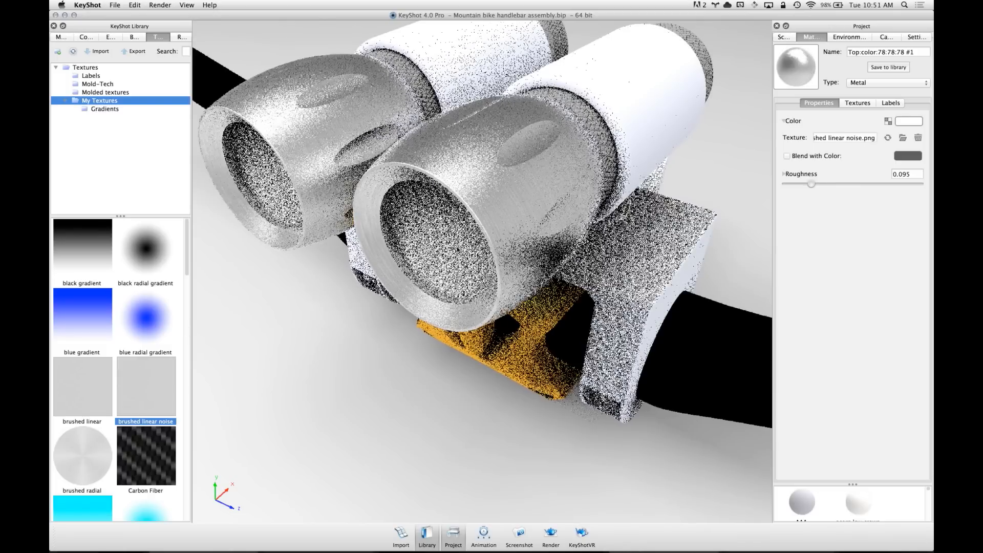
Change the white torch bodies' material type to Plastic and set the diffuse color to black
middle_drag(430, 235, 477, 261)
scroll(477, 261, up, 3)
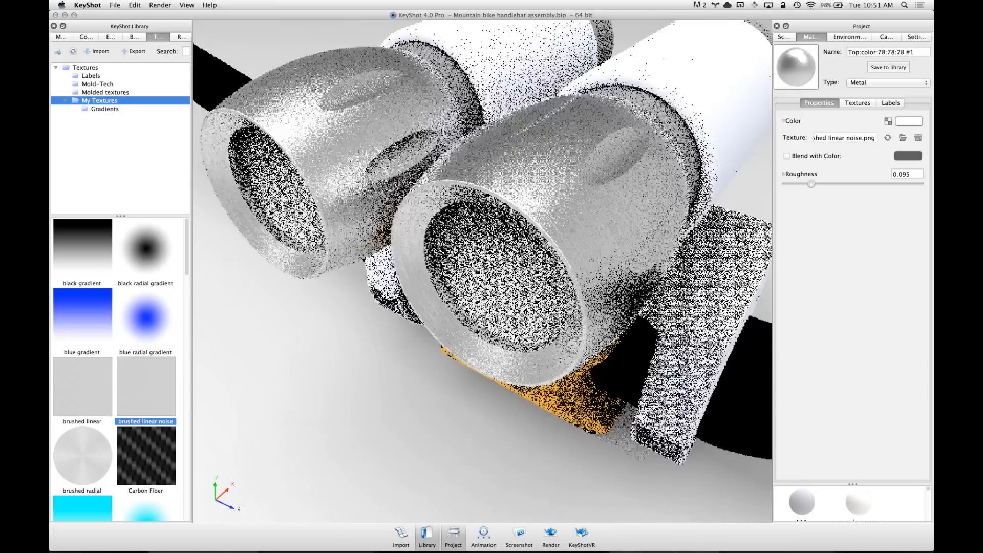
drag(476, 261, 425, 251)
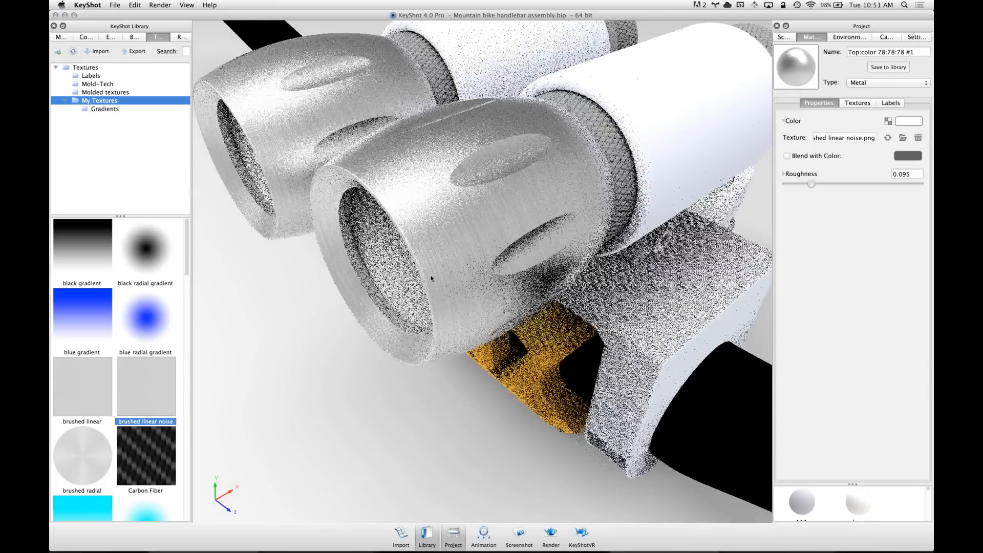
scroll(468, 242, down, 3)
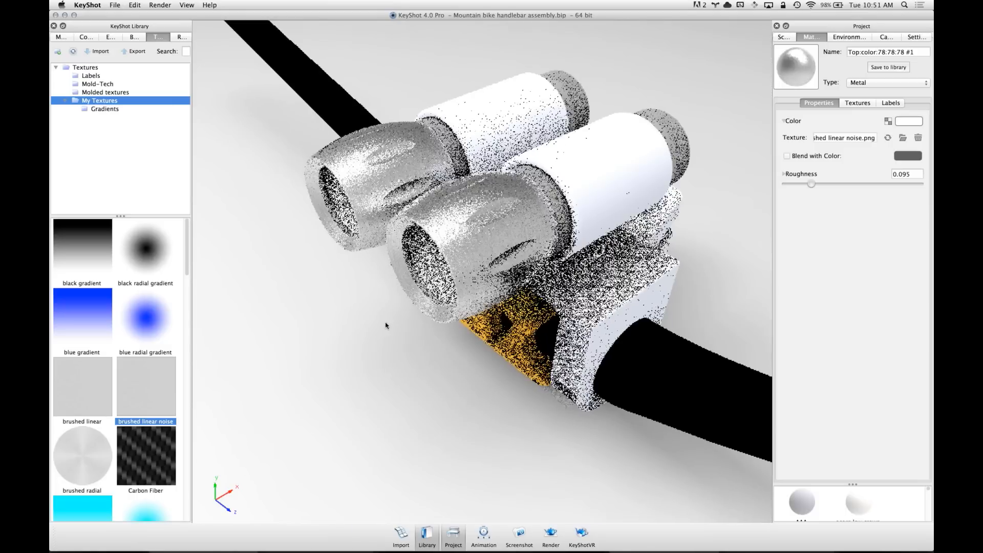
drag(387, 325, 376, 313)
middle_drag(331, 285, 365, 321)
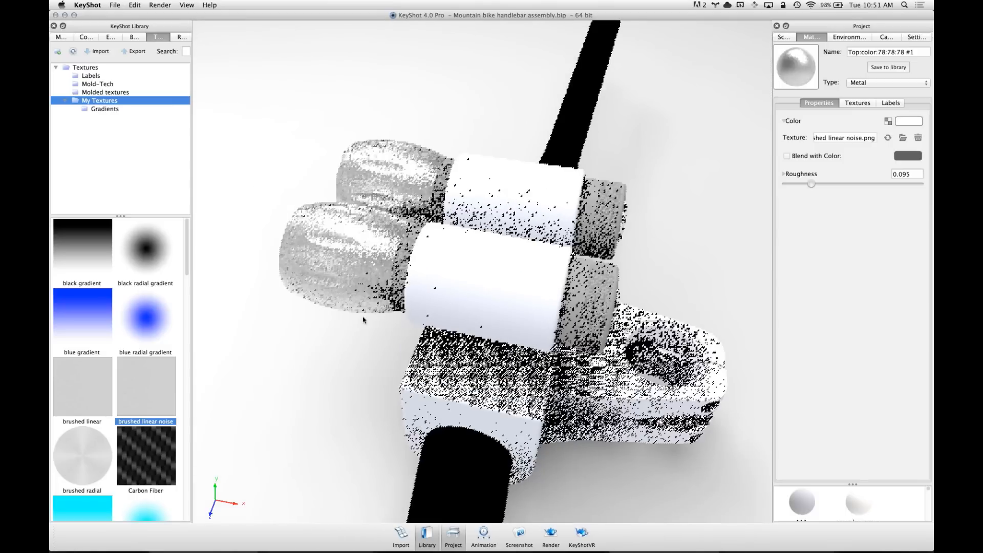
double_click(505, 255)
click(901, 83)
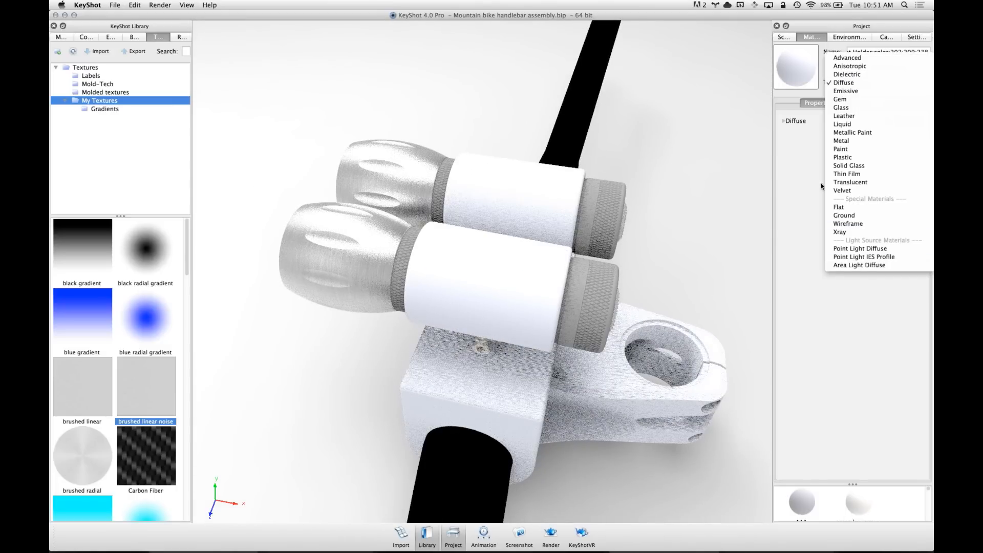
click(876, 157)
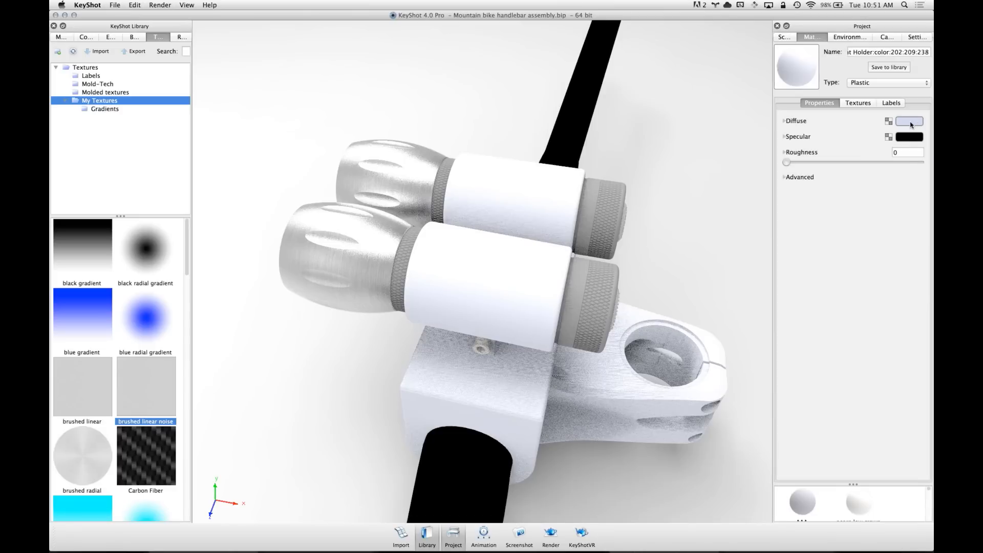
click(912, 125)
click(915, 240)
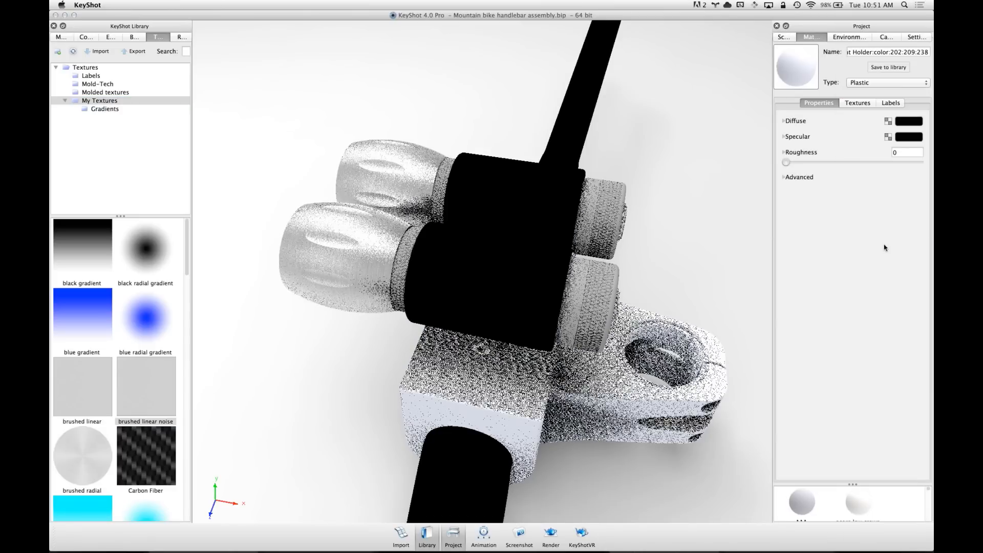
Apply the Carbon Fiber texture to the black torch bodies as both color and bump texture
drag(149, 457, 529, 309)
click(527, 310)
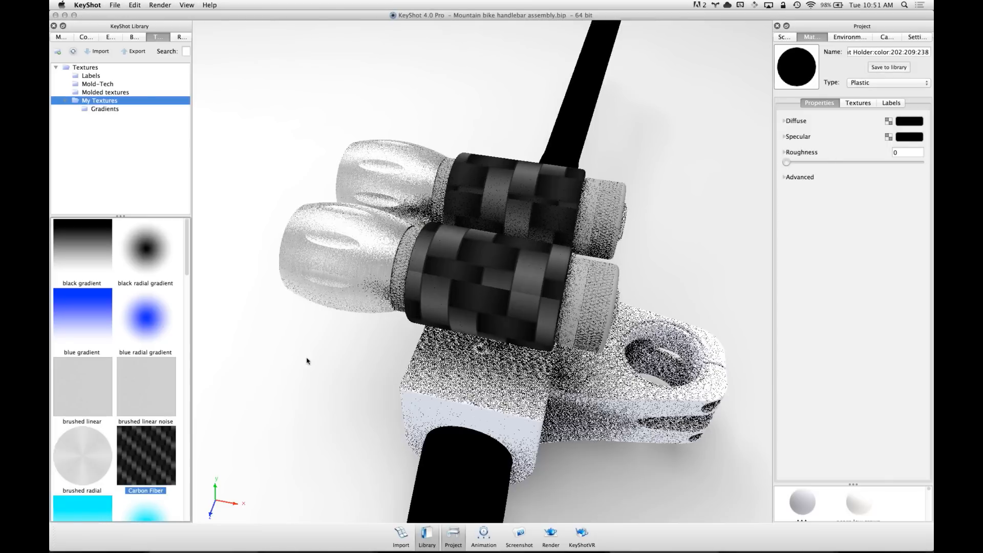
drag(152, 459, 471, 282)
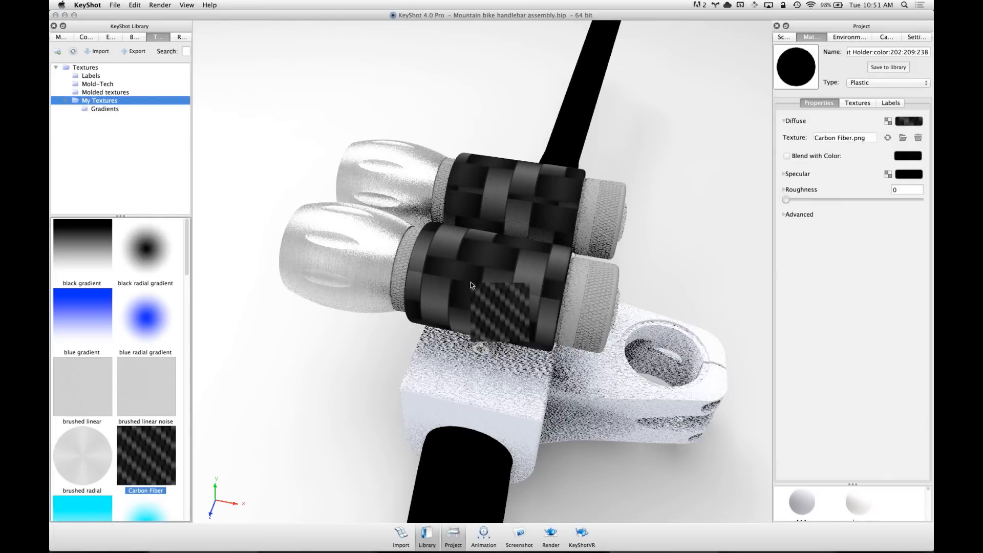
click(520, 305)
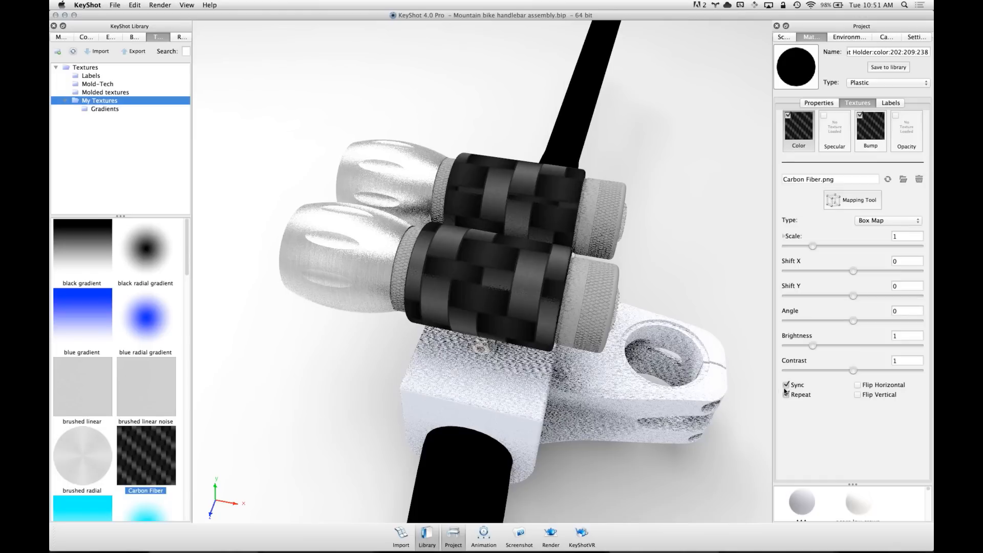
Reduce the carbon fiber texture's scale to about 0.385 and set its angle to 45 degrees
mouse_move(813, 246)
mouse_down()
mouse_move(848, 246)
mouse_move(798, 248)
mouse_up()
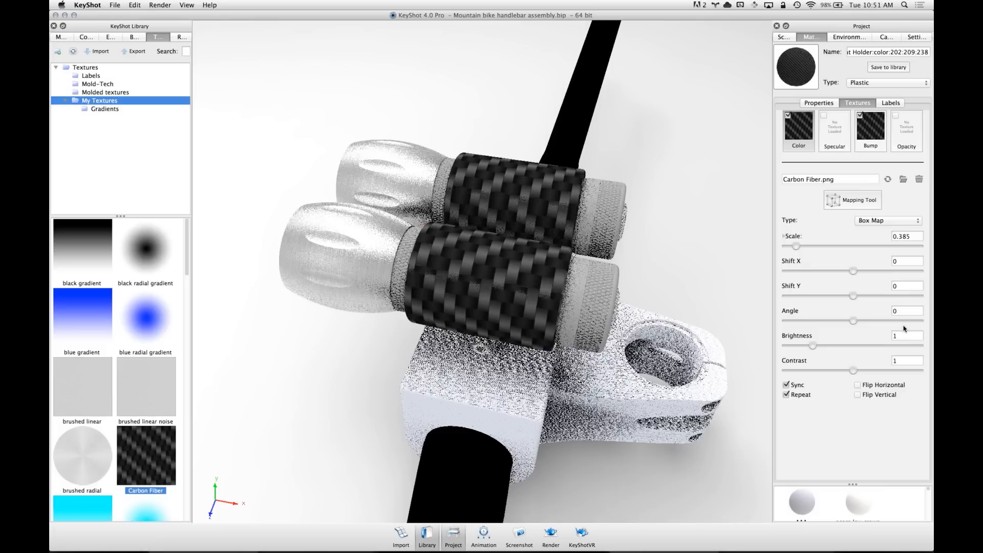
click(905, 312)
text(45)
key(Tab)
Copy the torch bodies' carbon fiber material onto the black handlebar
mouse_move(563, 289)
mouse_down()
mouse_move(555, 241)
mouse_move(556, 324)
mouse_move(551, 289)
mouse_up()
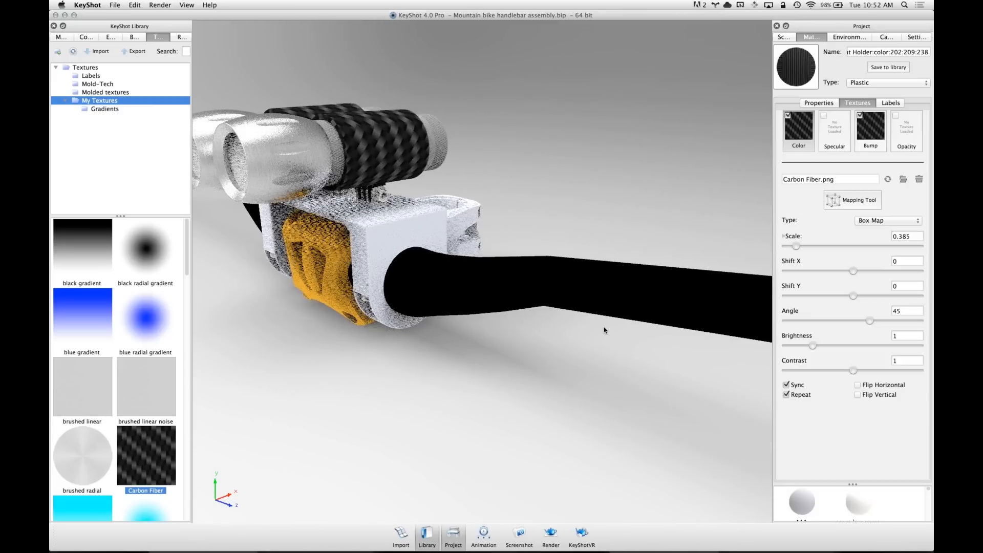
drag(569, 287, 318, 204)
scroll(496, 307, up, 3)
Change the grey knurled end caps of the torches to the Metal material type and set their color to black
drag(464, 198, 516, 285)
middle_drag(516, 286, 505, 338)
scroll(634, 265, up, 6)
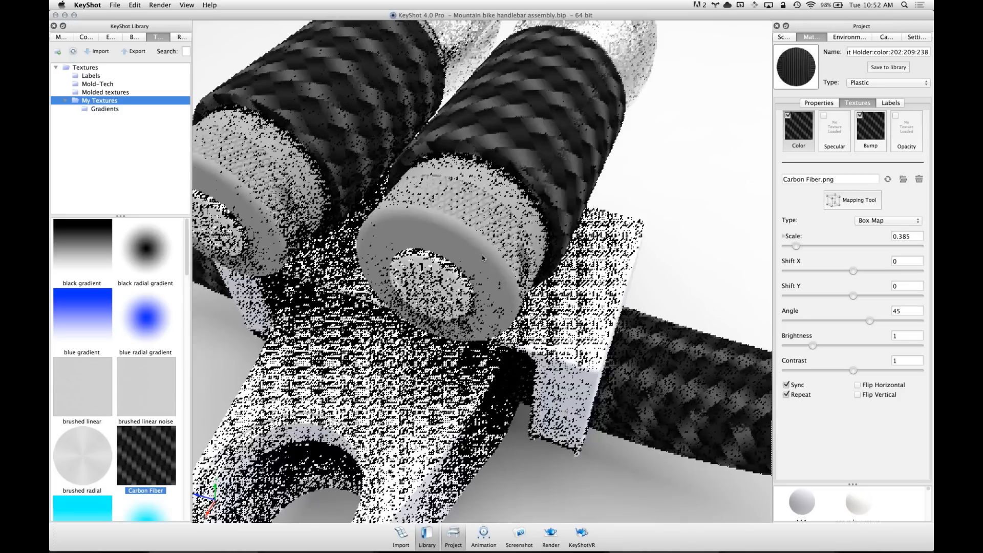
double_click(450, 165)
click(865, 84)
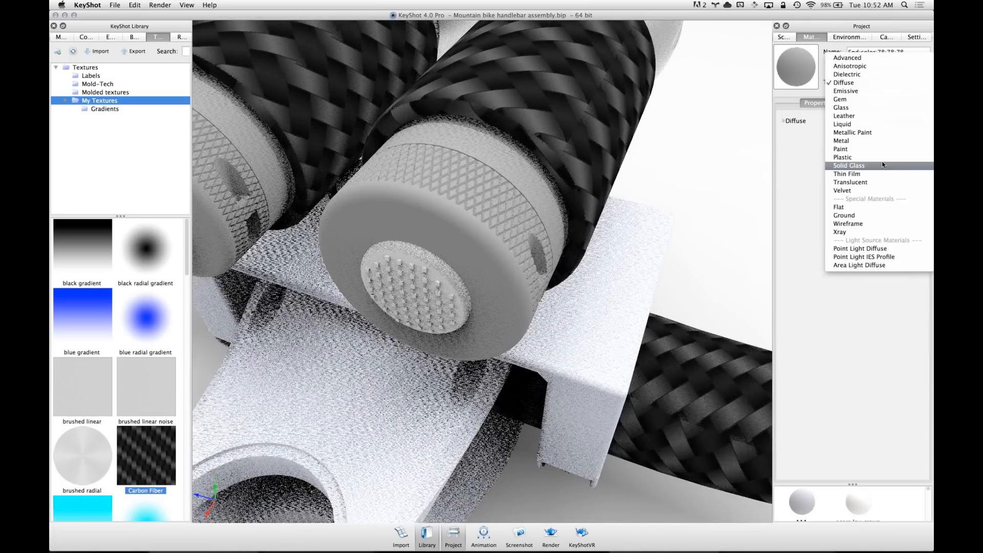
click(896, 141)
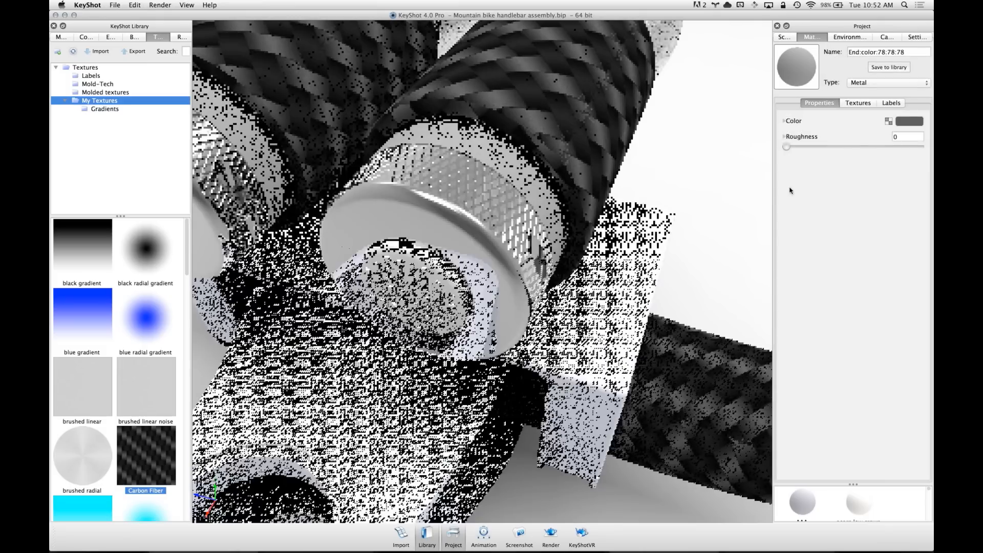
click(910, 121)
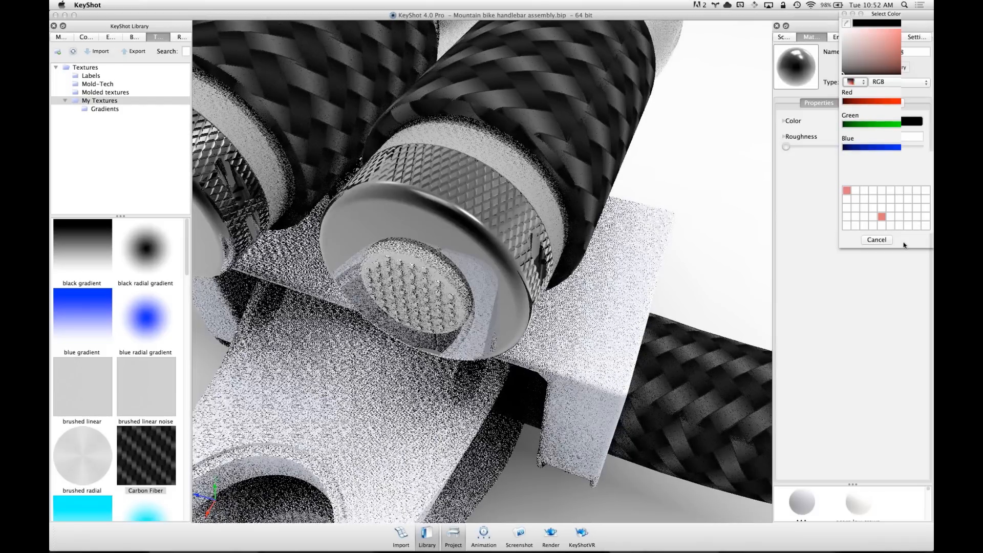
click(920, 242)
Apply the Scratches bw 2 texture to the metal end caps as a bump map and open its texture settings
drag(470, 239, 515, 238)
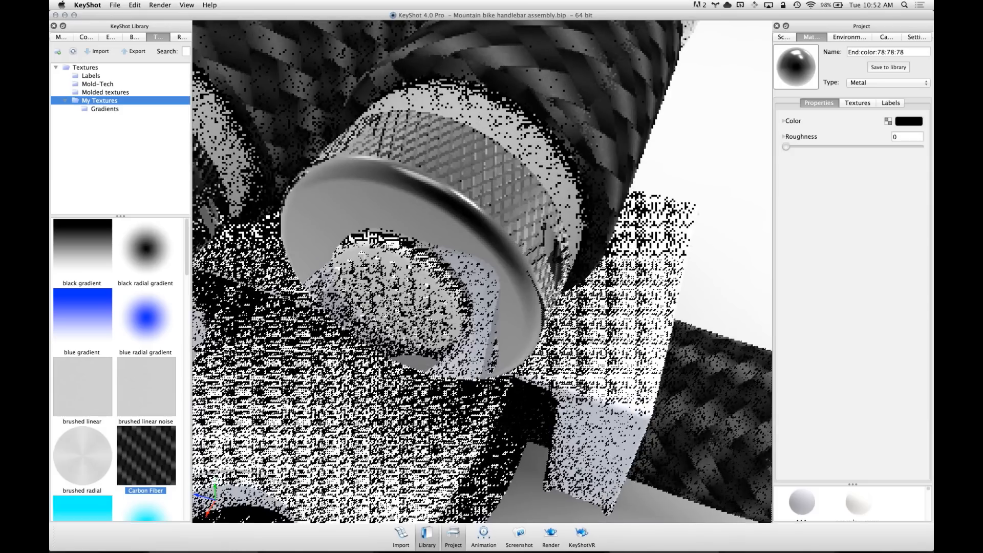
scroll(130, 359, down, 10)
drag(186, 505, 178, 434)
click(87, 392)
drag(98, 392, 537, 233)
click(858, 102)
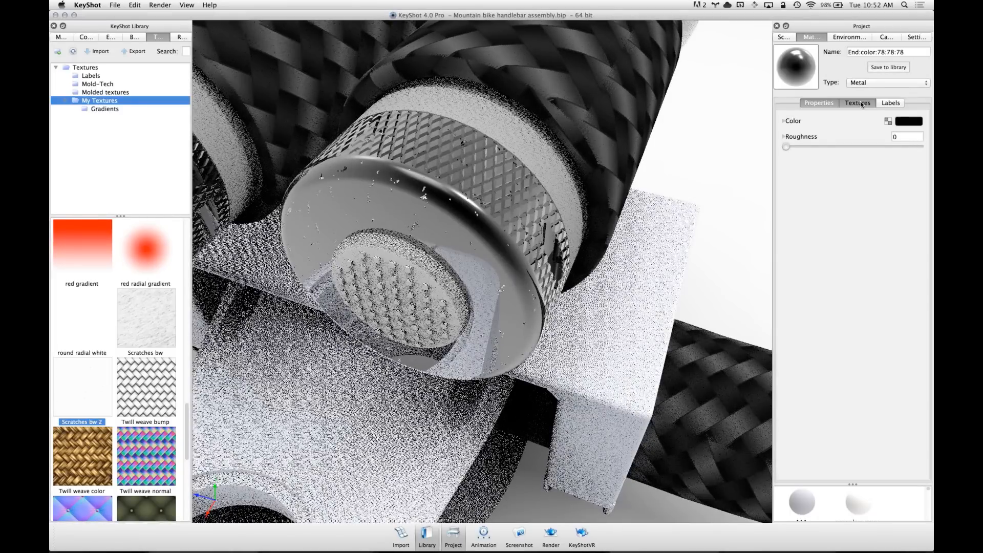
Set the bump height of the end caps' scratches texture to 0.05
click(905, 336)
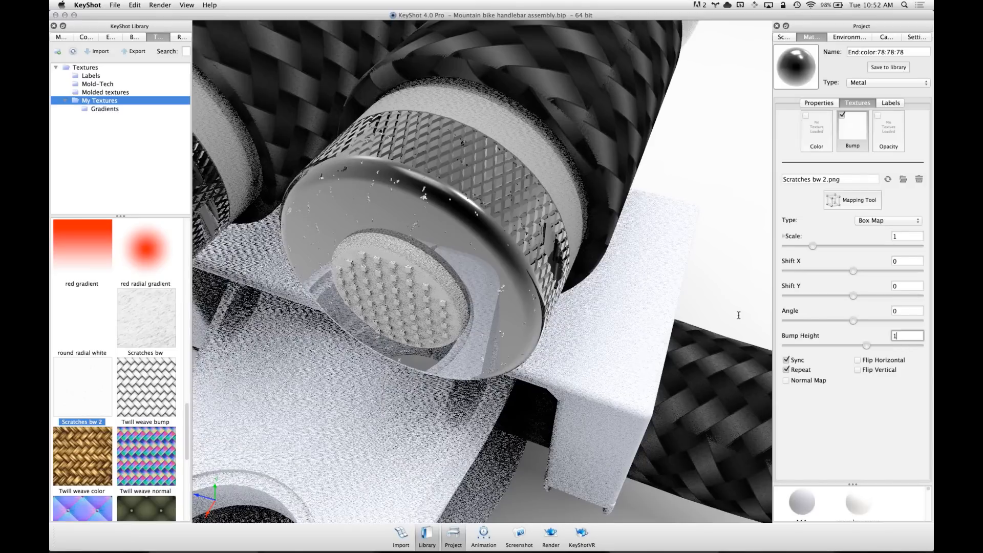
key(BackSpace)
text(.05)
key(Return)
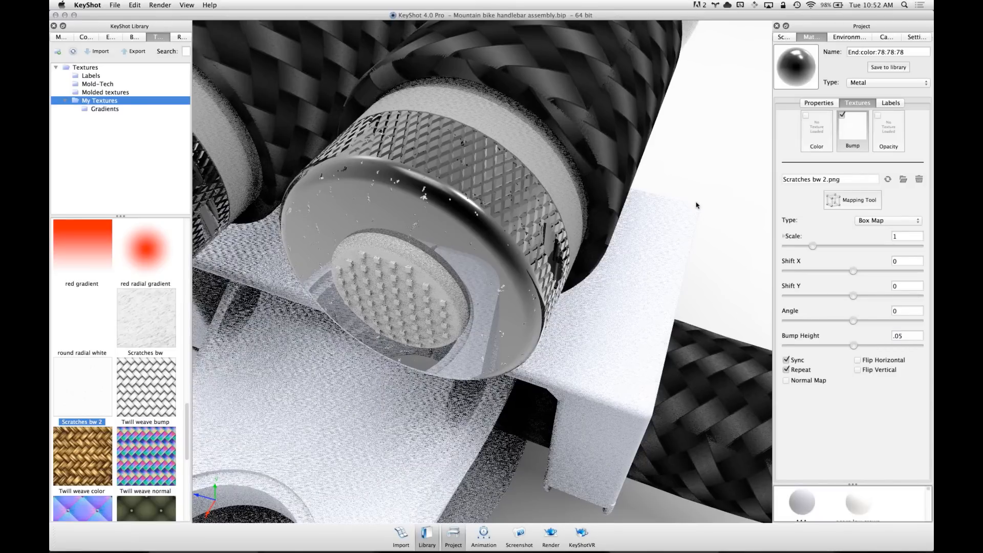
Set the end caps' scratches texture scale to 3 and its bump height to 0.01
drag(814, 247, 878, 246)
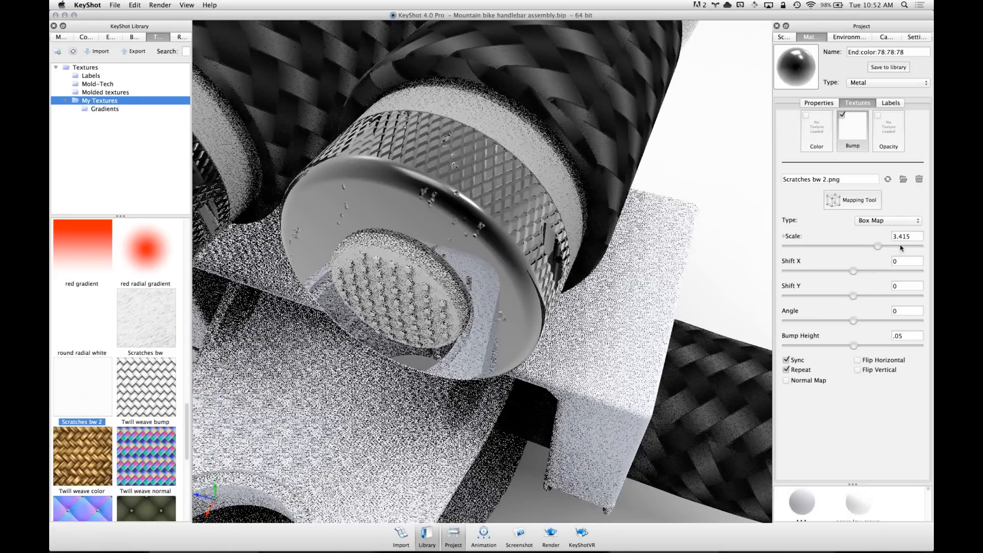
double_click(915, 233)
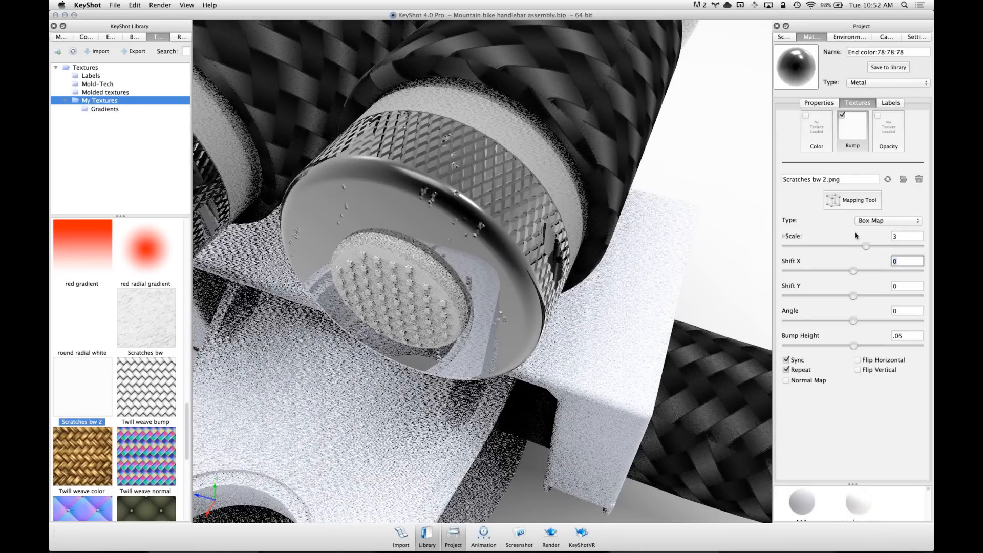
text(3)
key(Tab)
key(Tab)
key(Tab)
key(Tab)
text(.01)
key(Return)
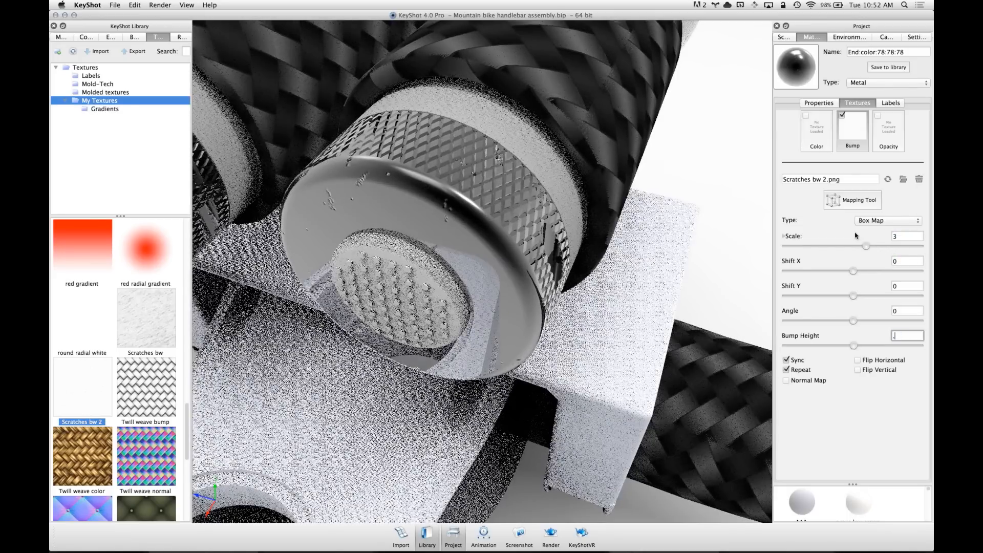
drag(482, 210, 481, 167)
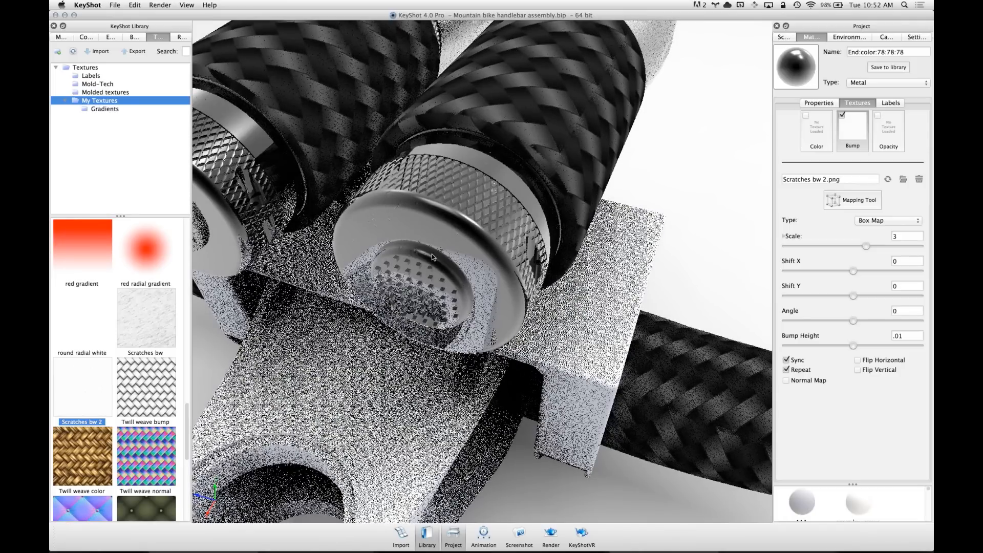
Inspect the scratched metal end caps from several angles and examine the front of both torches
mouse_move(198, 239)
mouse_down()
mouse_move(527, 271)
mouse_move(507, 226)
mouse_move(533, 280)
mouse_up()
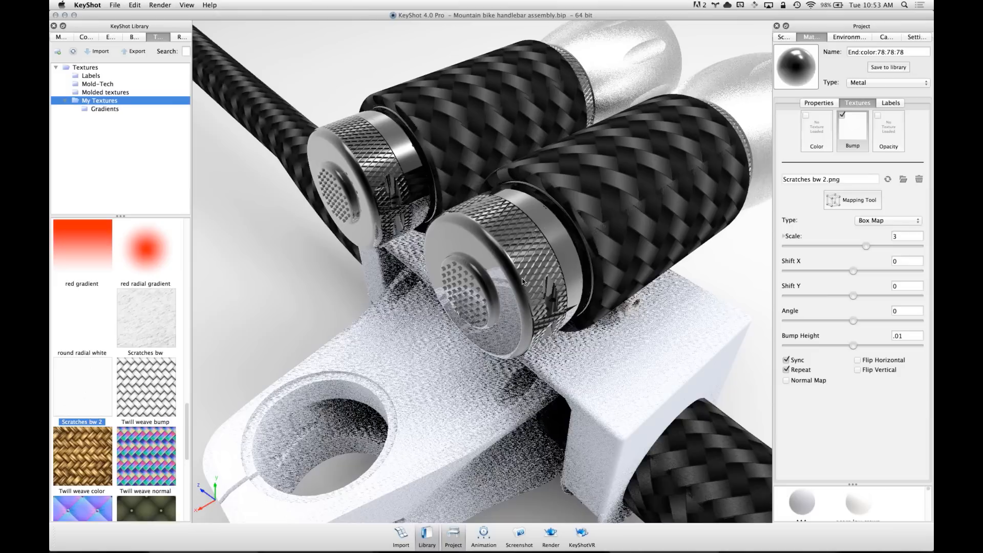
drag(523, 281, 535, 241)
scroll(546, 266, down, 3)
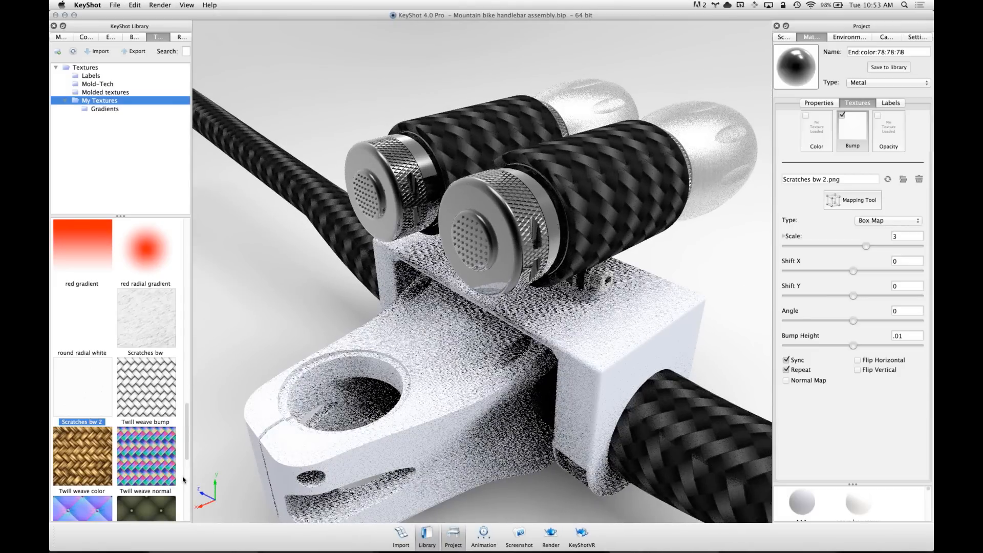
scroll(187, 461, down, 5)
drag(500, 396, 402, 200)
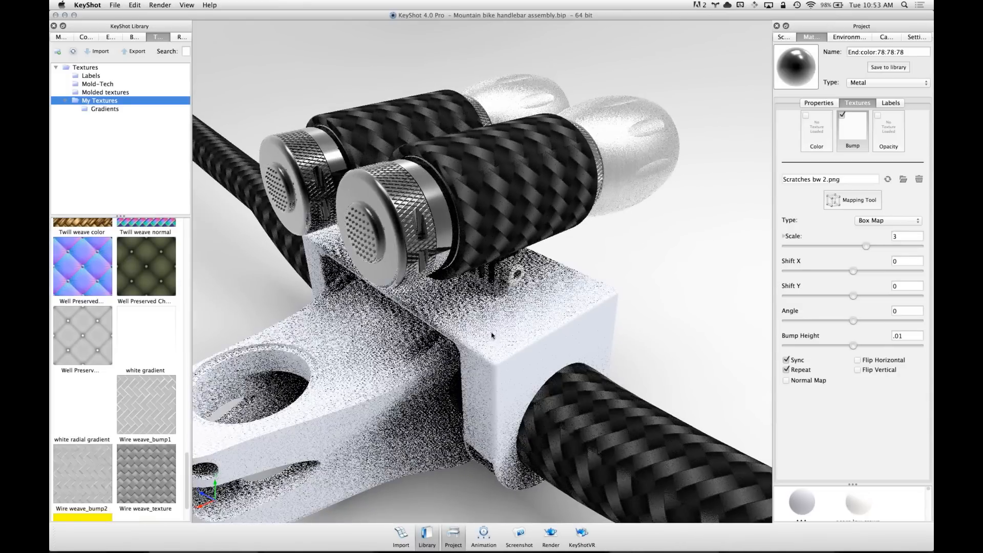
shift+right_click(491, 349)
shift+right_click(441, 352)
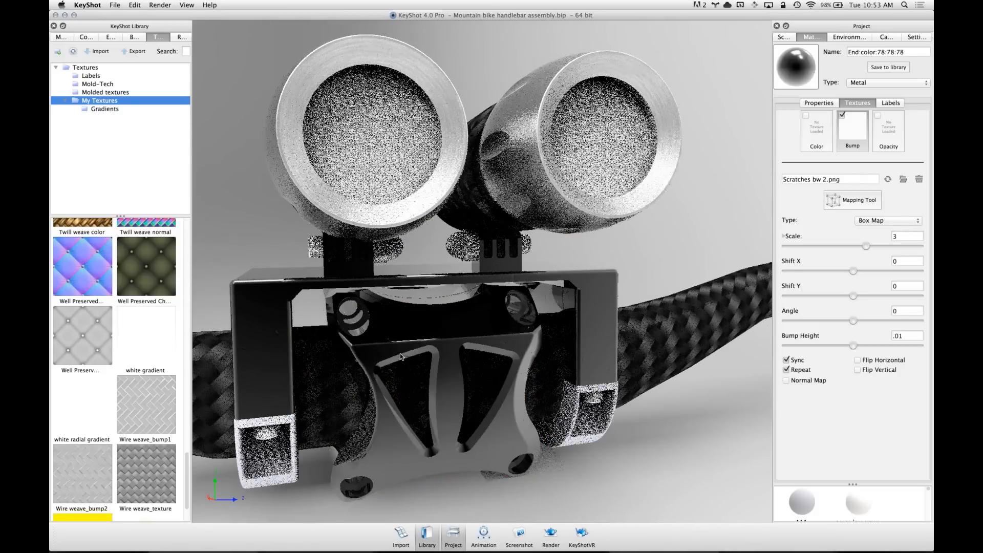
scroll(519, 353, down, 5)
middle_drag(518, 353, 559, 357)
Change the torch lenses to the Glass material type and hide one torch's lens to expose its LEDs
double_click(589, 212)
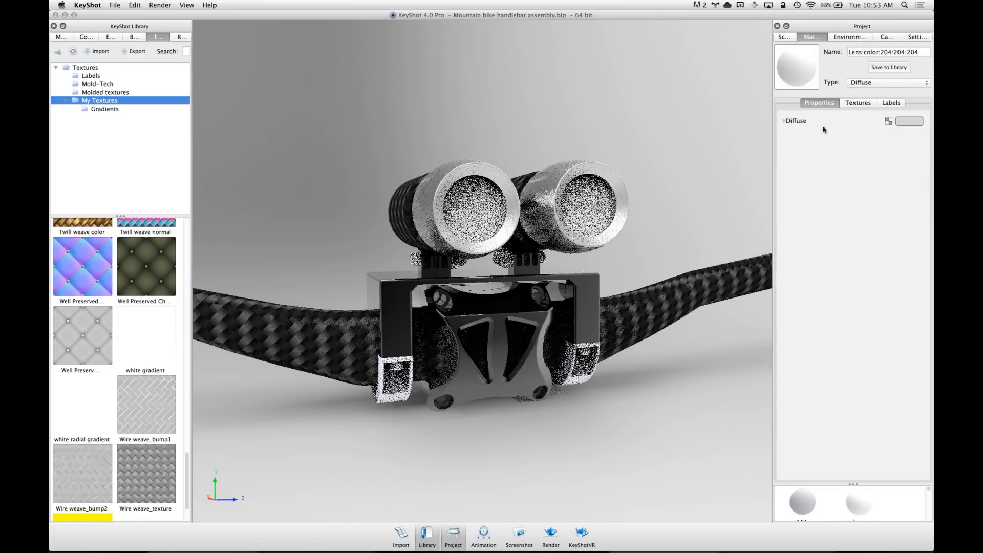
click(881, 81)
click(881, 110)
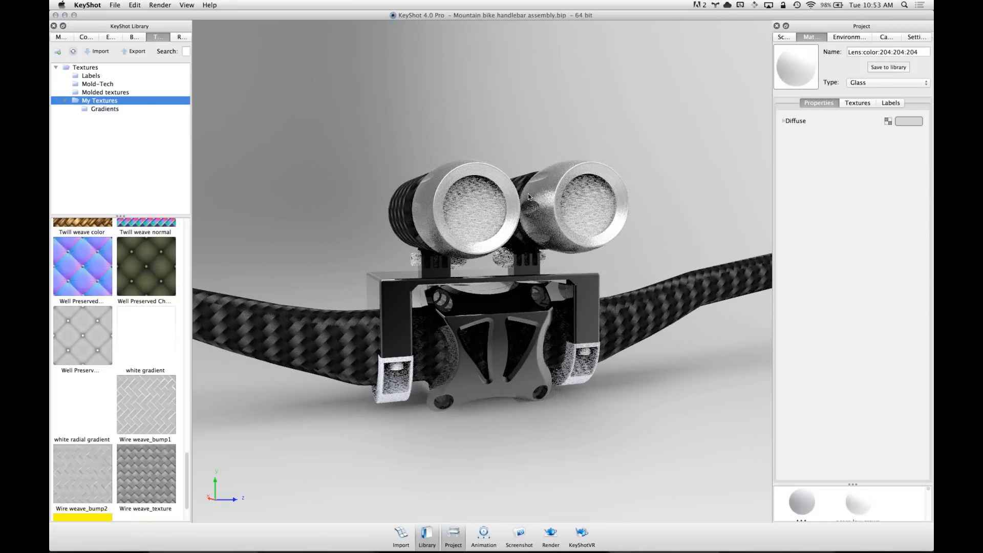
drag(594, 200, 589, 209)
right_click(589, 200)
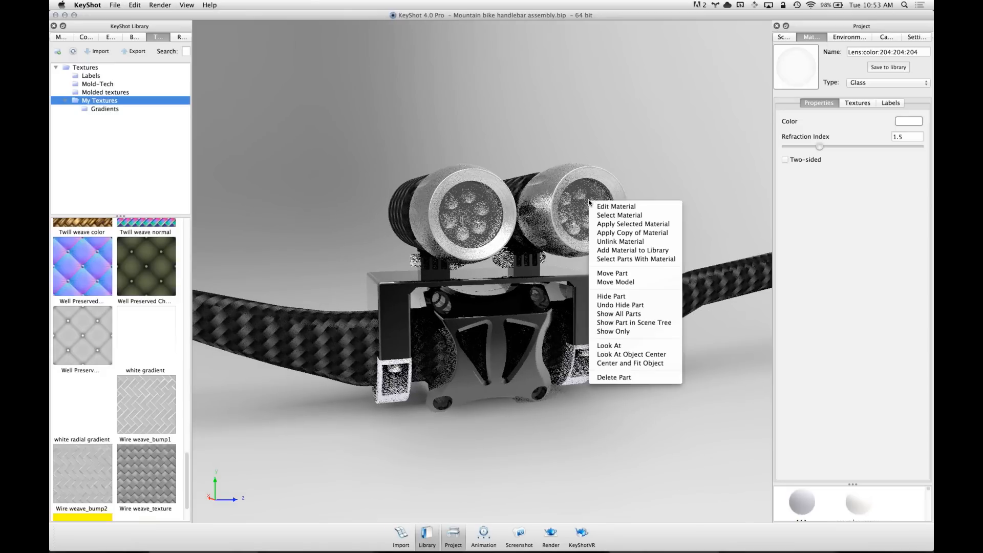
click(638, 298)
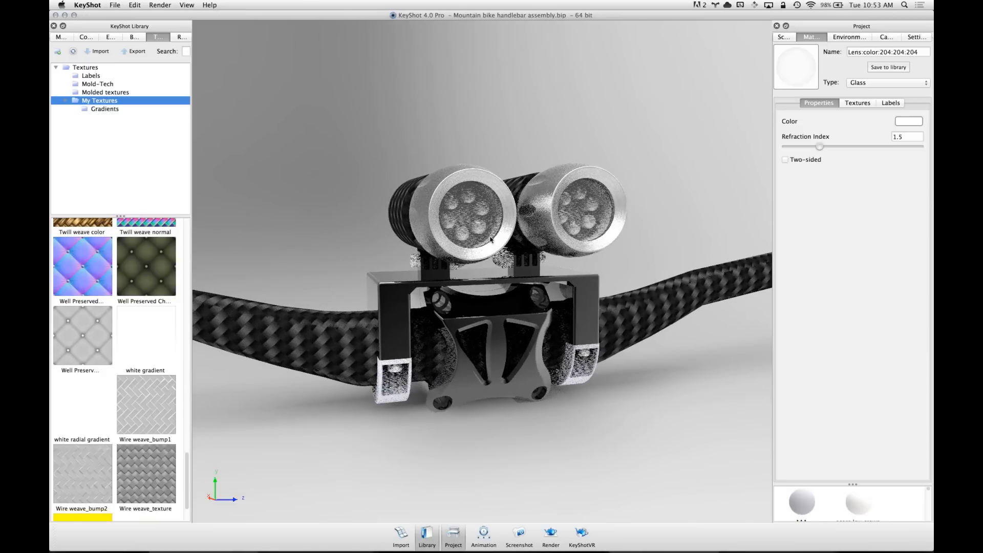
Change the torch LEDs to the Flat material type and set their color to white (255, 255, 255)
double_click(586, 210)
click(866, 82)
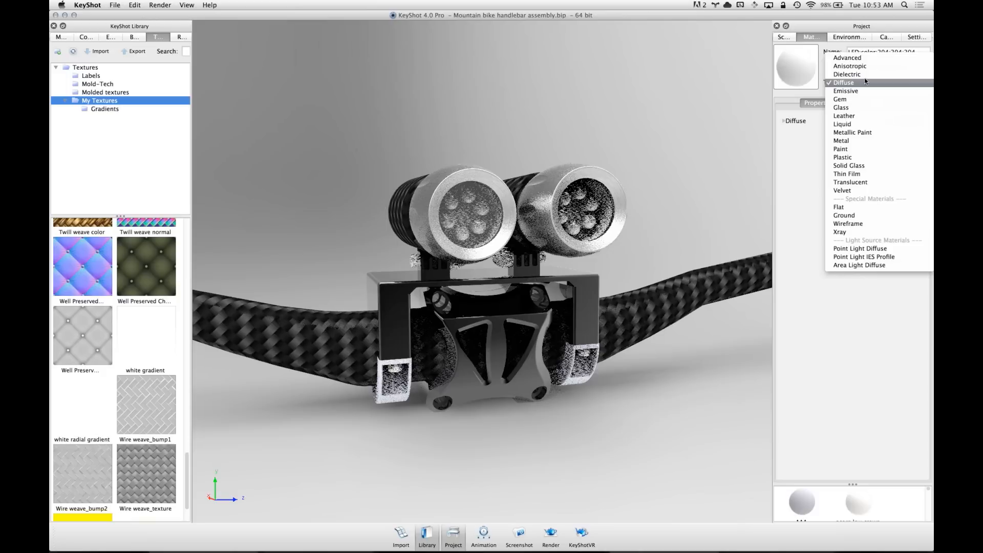
click(869, 208)
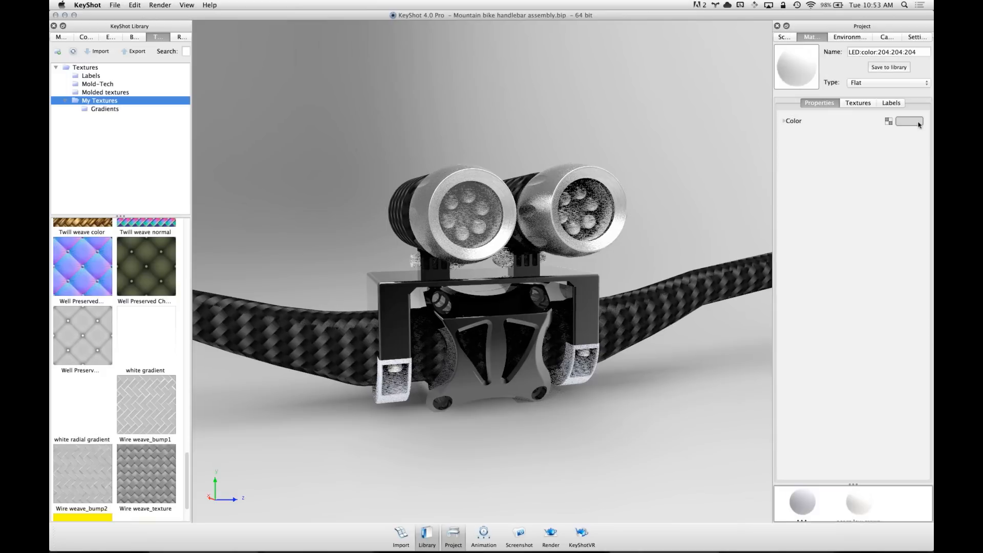
click(919, 124)
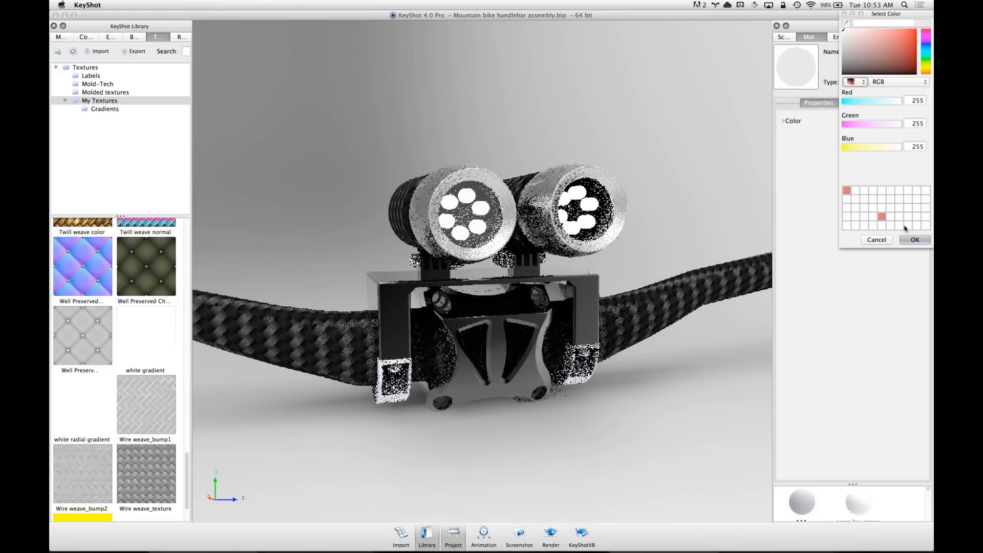
click(915, 240)
Bring back the hidden torch lens and review the finished handlebar assembly from several angles
drag(639, 174, 637, 204)
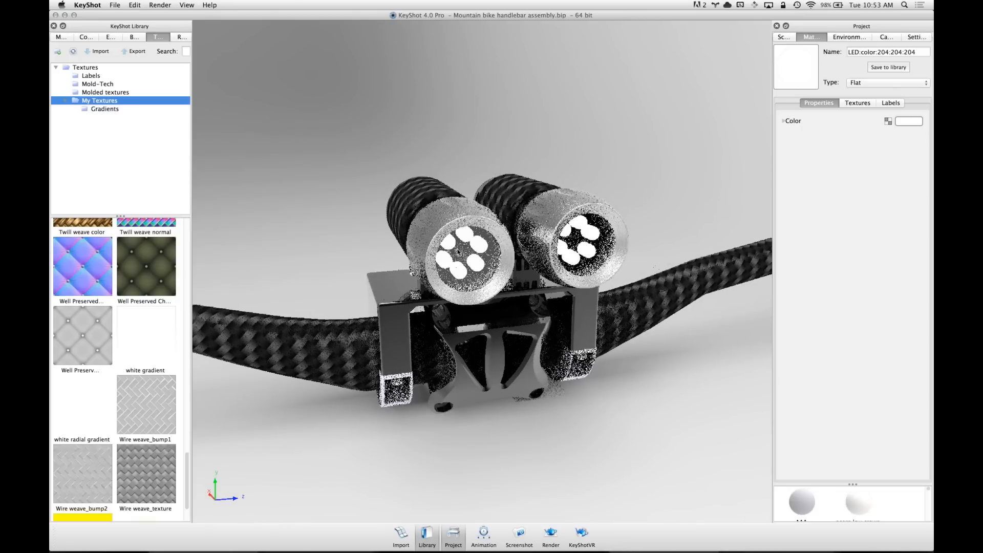
right_click(602, 118)
click(659, 136)
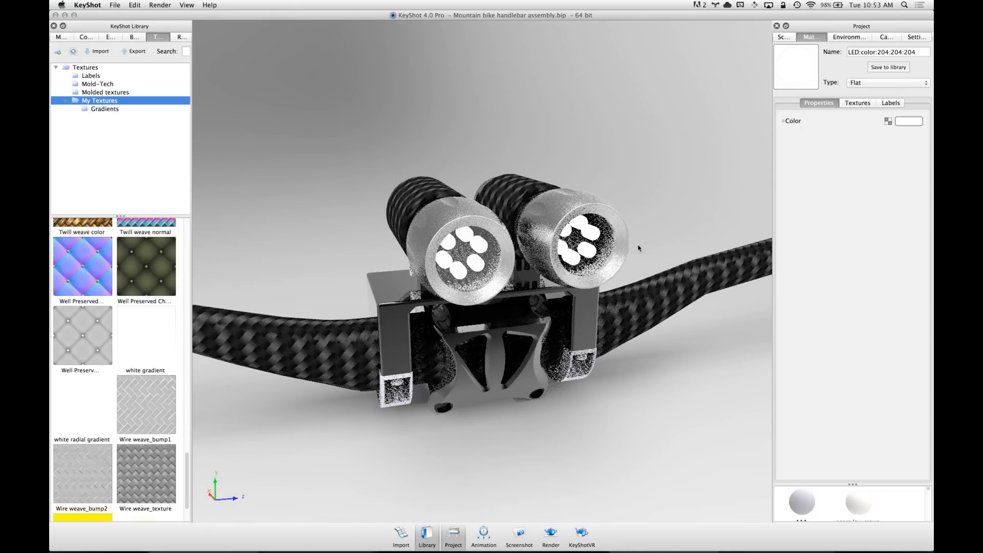
drag(616, 236, 597, 249)
scroll(597, 249, up, 2)
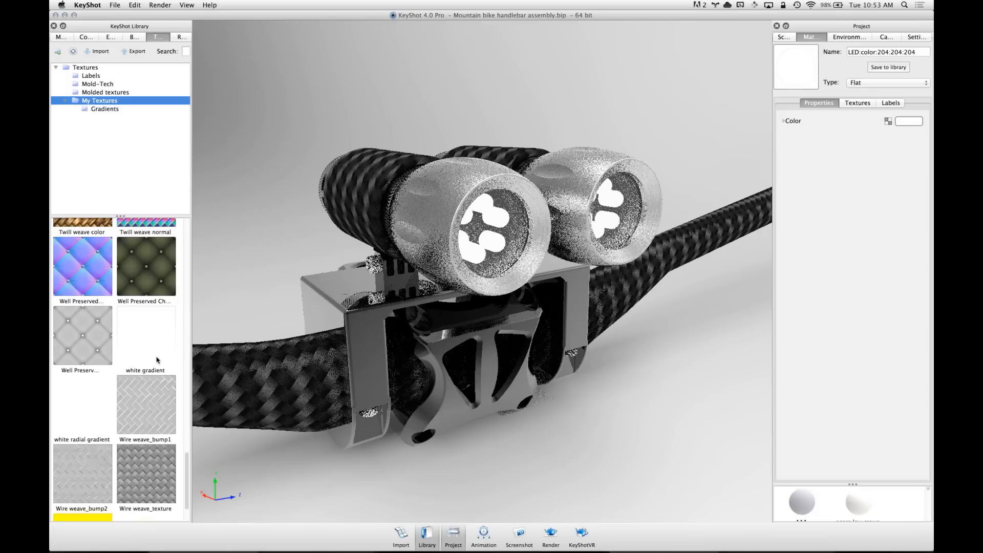
drag(189, 473, 188, 214)
drag(537, 255, 533, 197)
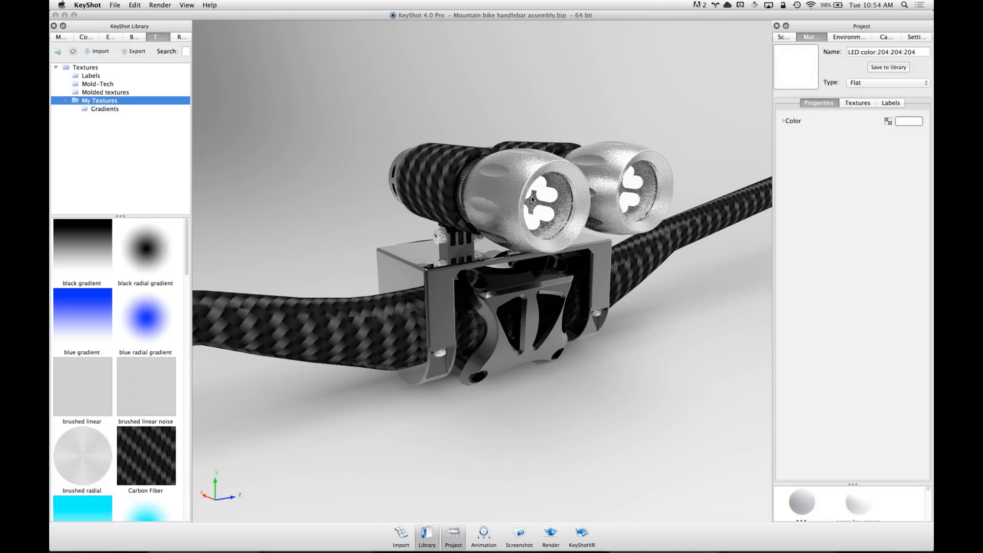
drag(633, 232, 511, 305)
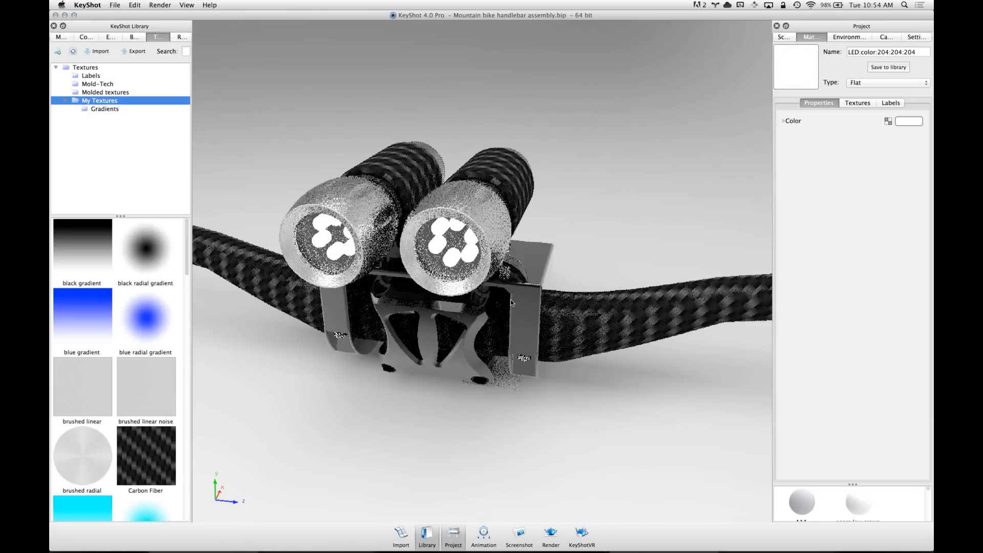
Quit KeyShot without saving the changes to the handlebar assembly
mouse_move(497, 551)
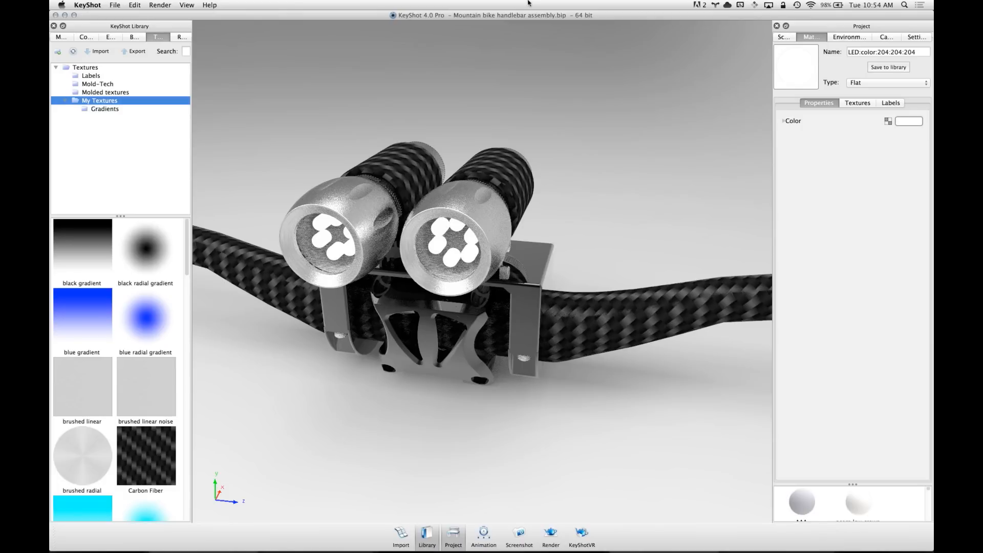
key(super+q)
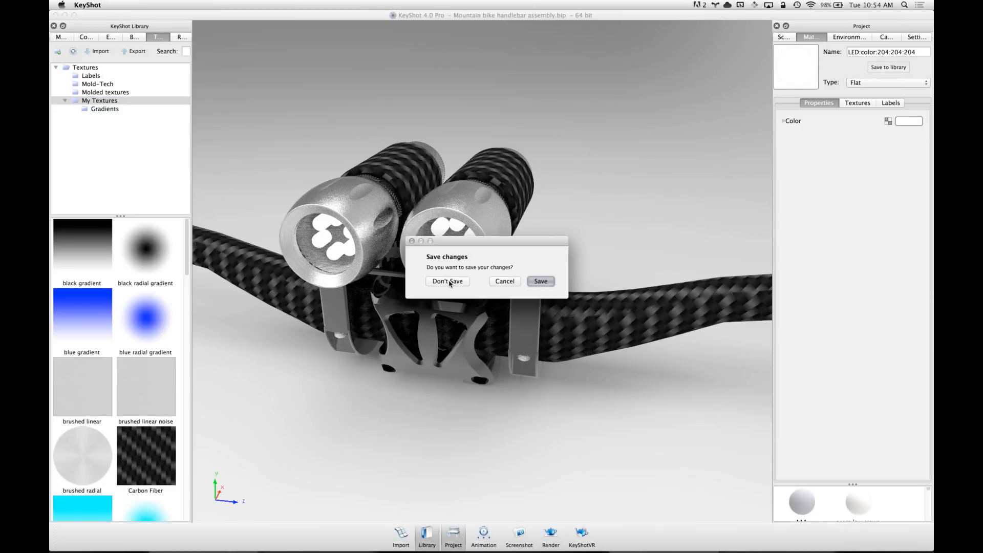
click(447, 281)
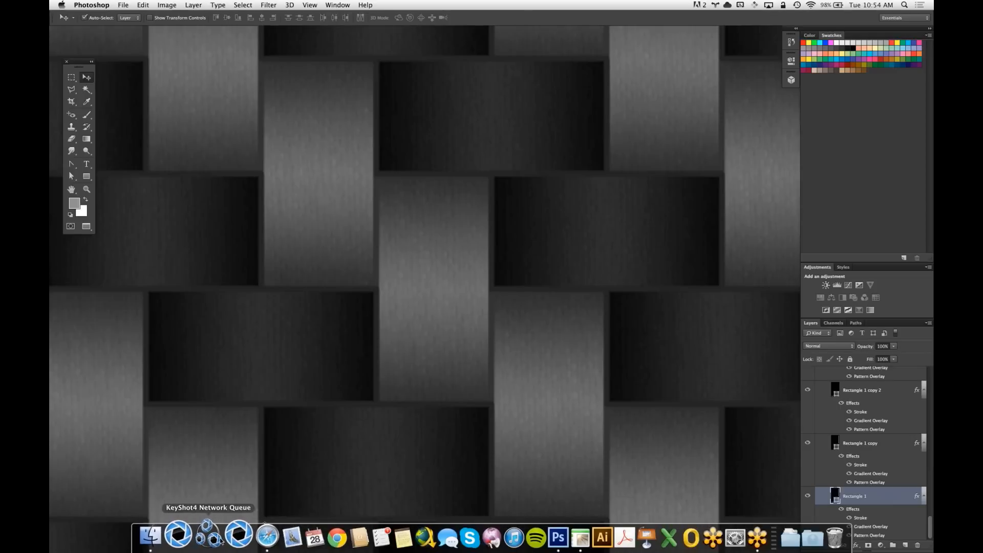
Launch KeyShot again and import the 5in cube.3dm model into the empty scene
click(232, 527)
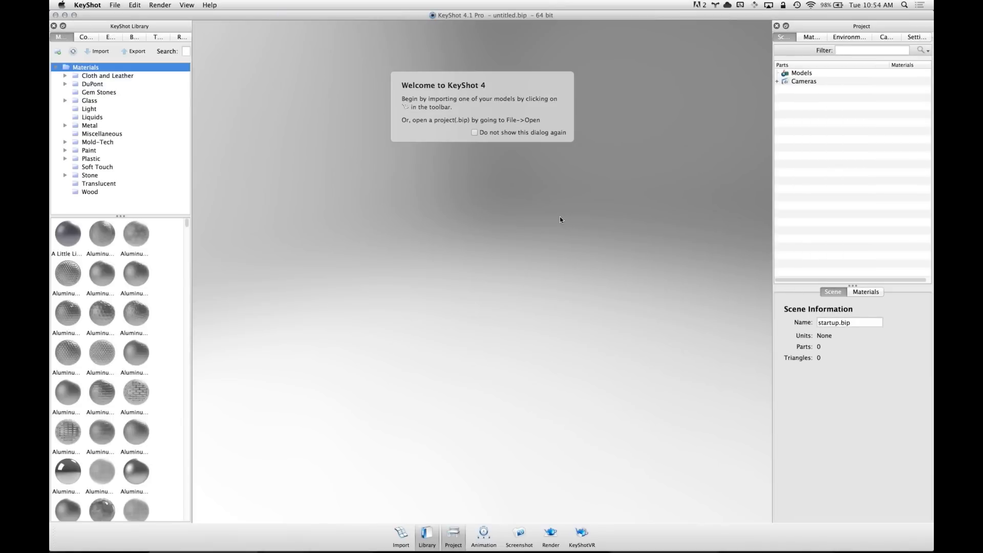
key(super+i)
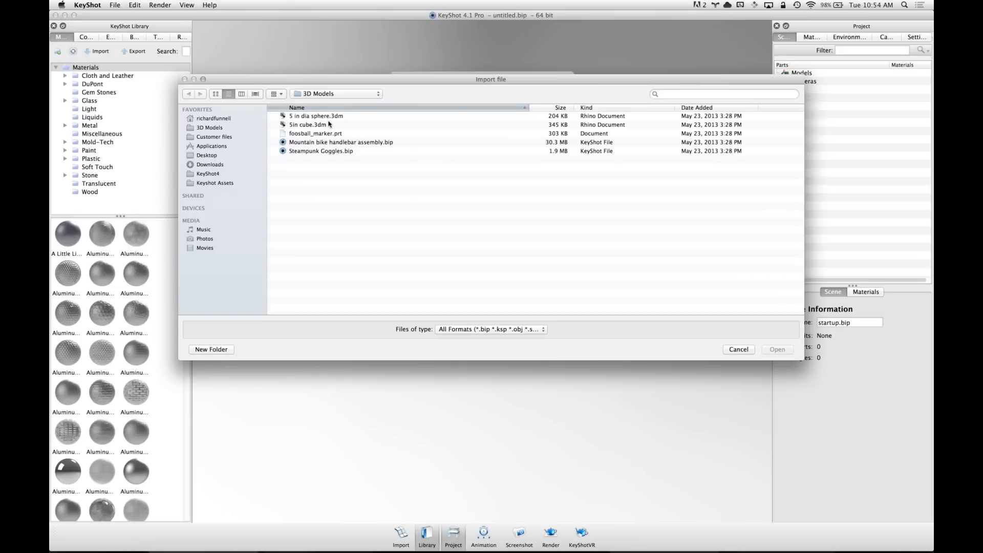
double_click(328, 126)
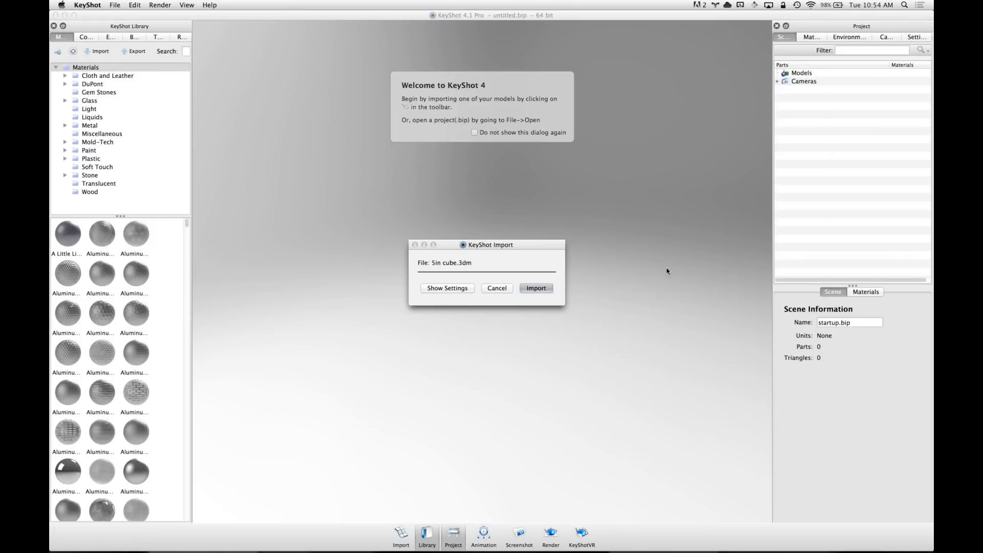
click(543, 290)
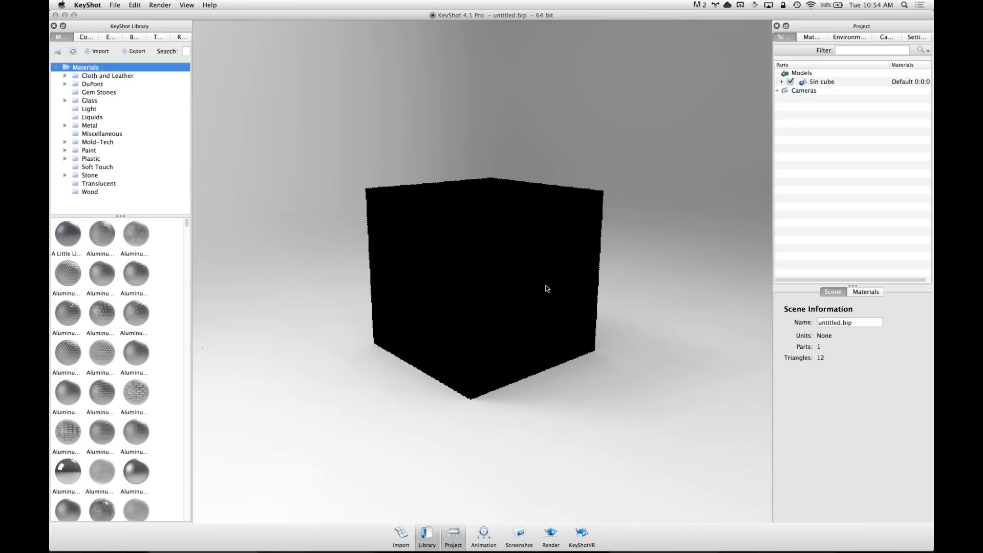
Change the black cube's material type to Glass
mouse_move(513, 290)
mouse_down()
mouse_move(505, 335)
mouse_move(471, 284)
mouse_move(511, 279)
mouse_up()
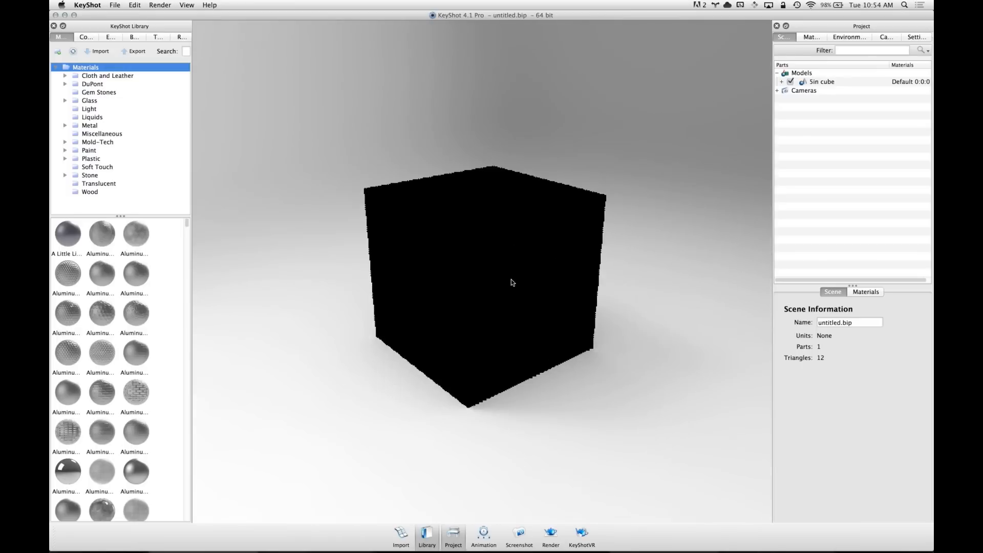
click(515, 264)
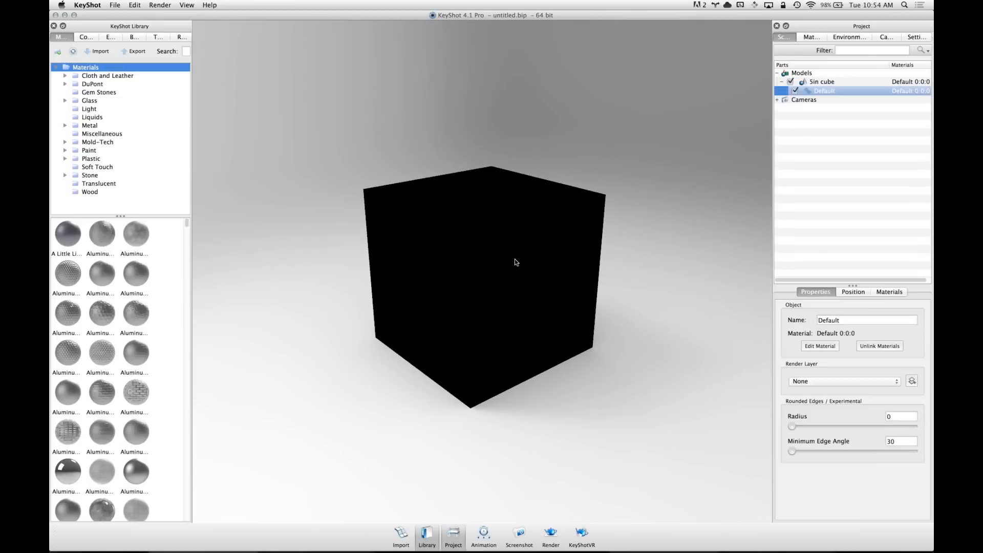
double_click(513, 274)
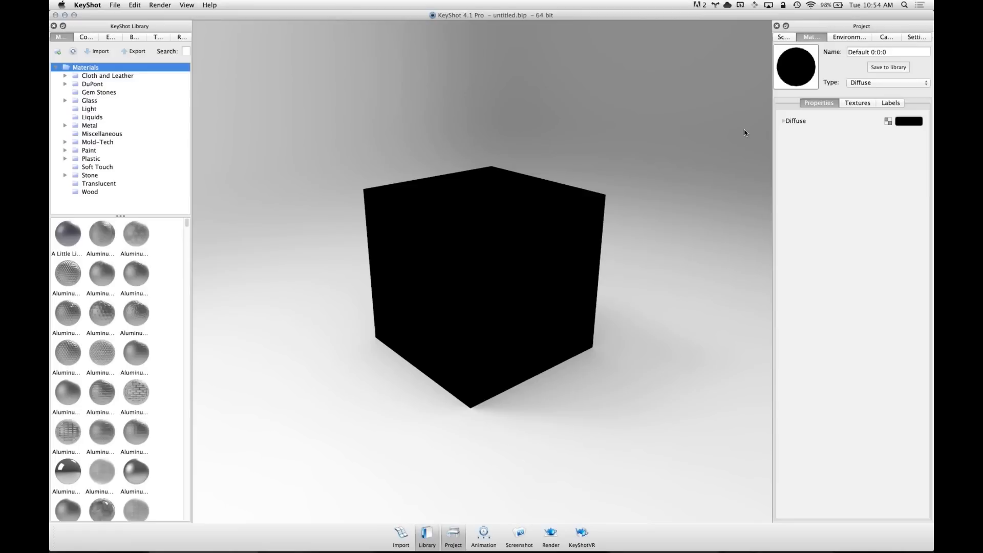
click(866, 103)
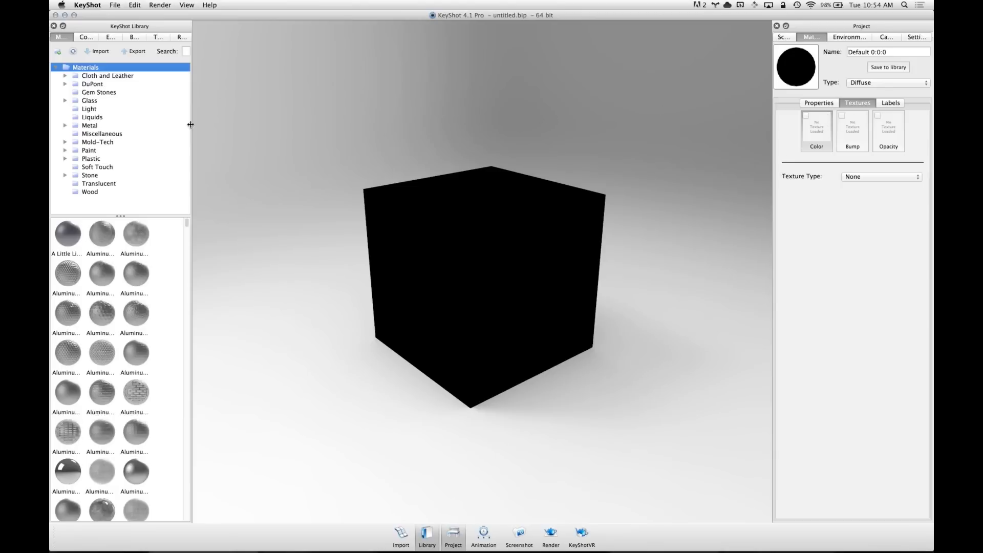
click(882, 82)
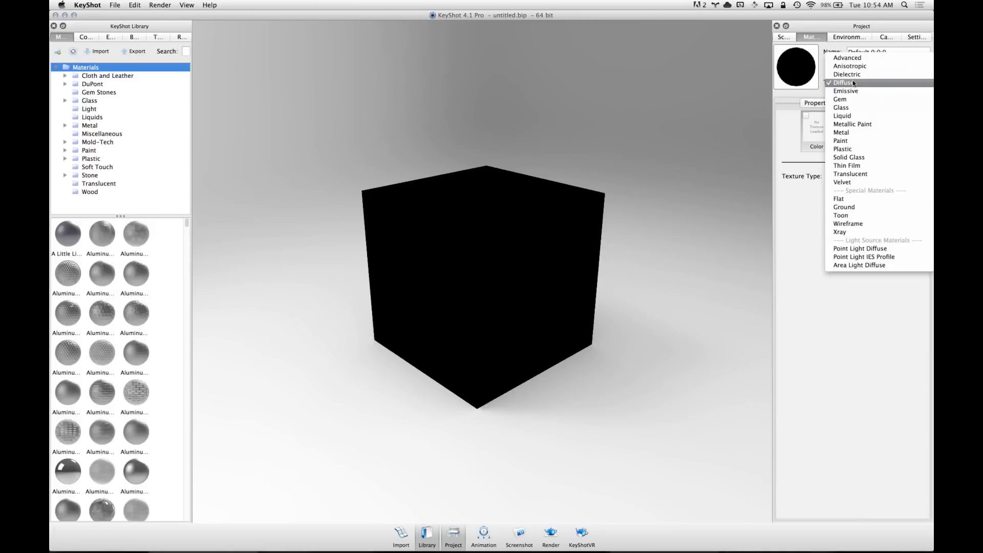
click(835, 111)
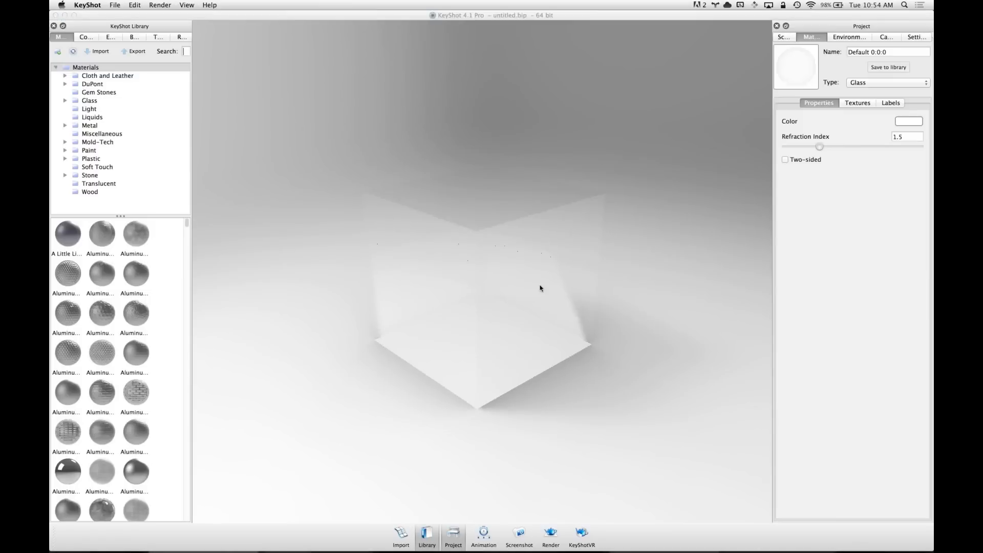
drag(450, 296, 600, 228)
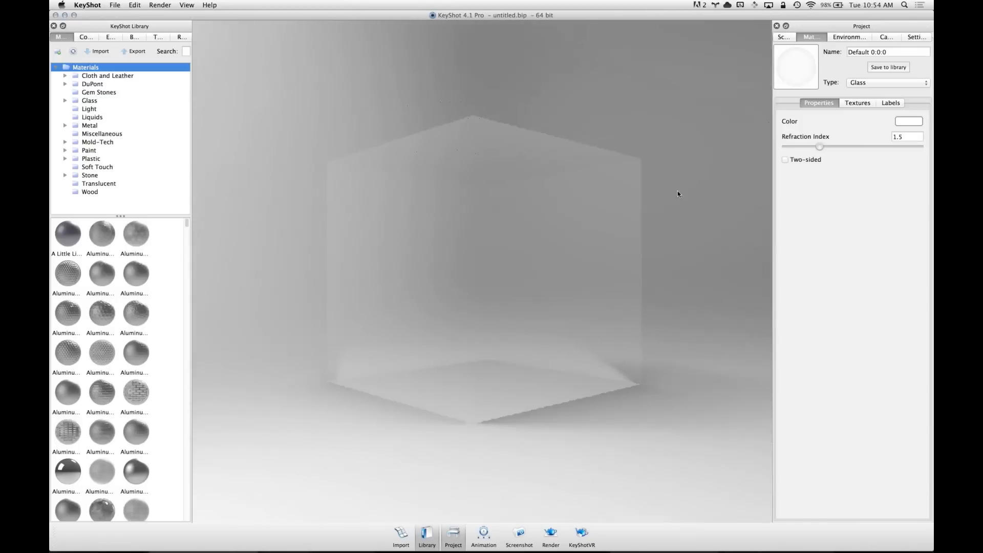
Add the procedural Noise (Texture) as the glass cube's bump texture
click(857, 103)
drag(456, 256, 610, 302)
drag(564, 207, 570, 190)
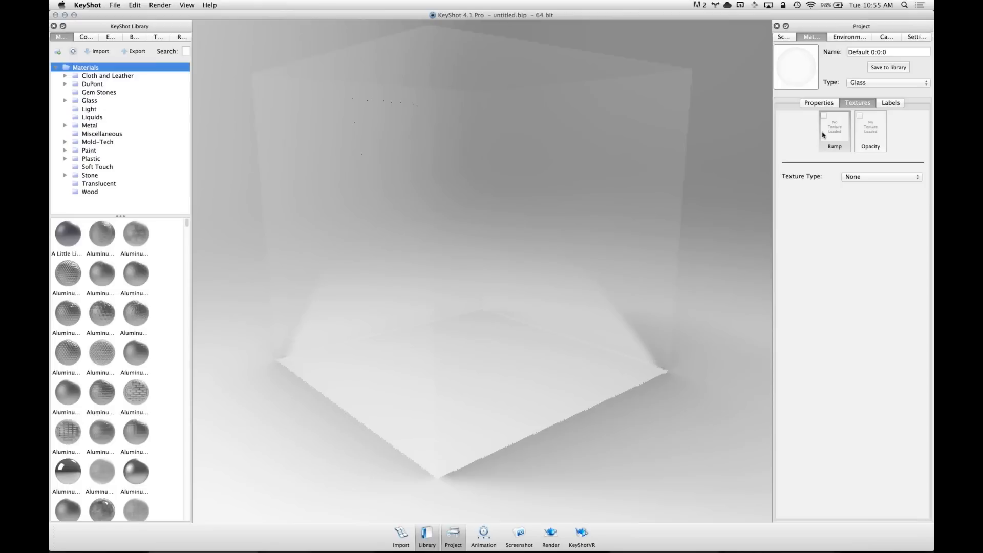
click(870, 179)
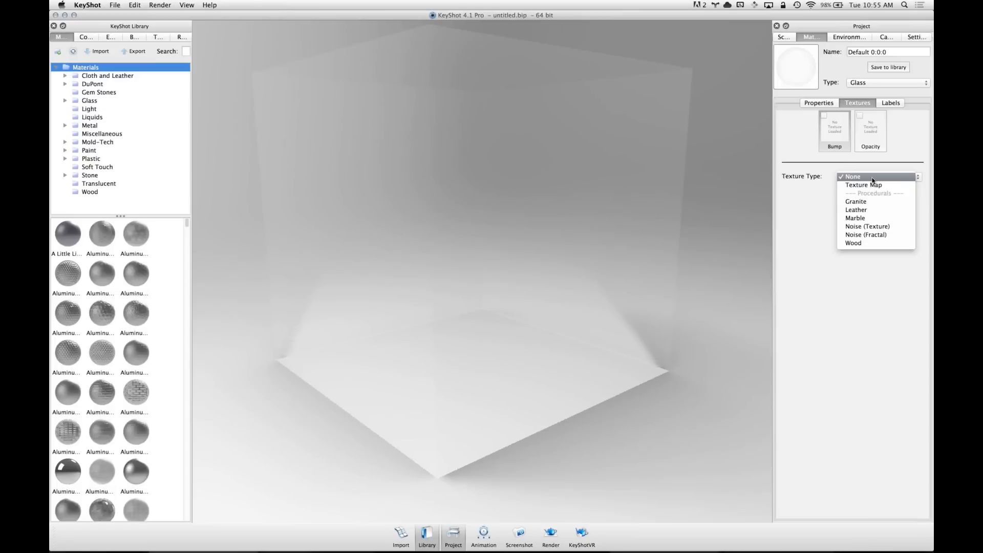
click(890, 231)
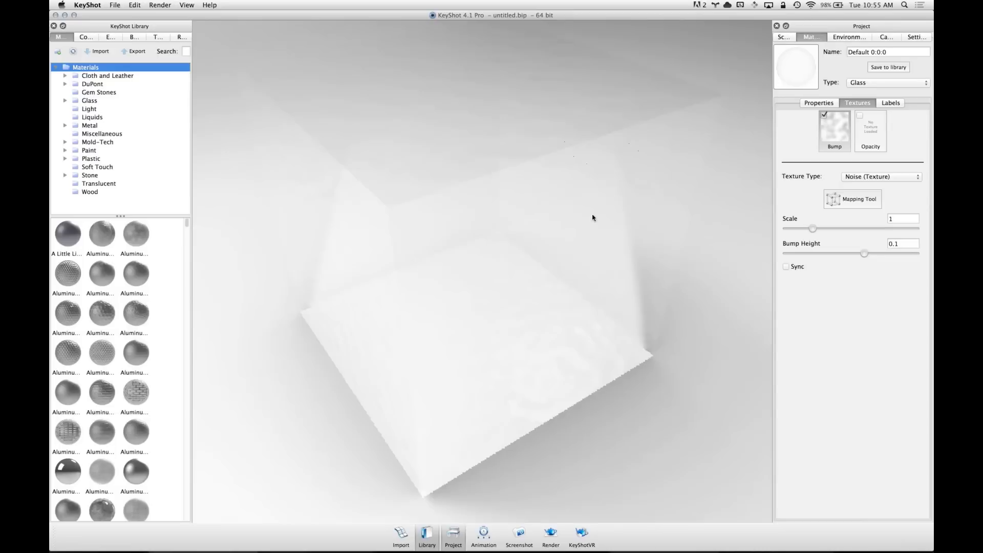
Raise the bump height of the cube's noise texture to 0.236 and check its effect on the glass
drag(571, 287, 532, 310)
drag(667, 303, 546, 322)
mouse_move(866, 253)
mouse_down()
mouse_move(854, 255)
mouse_move(881, 256)
mouse_up()
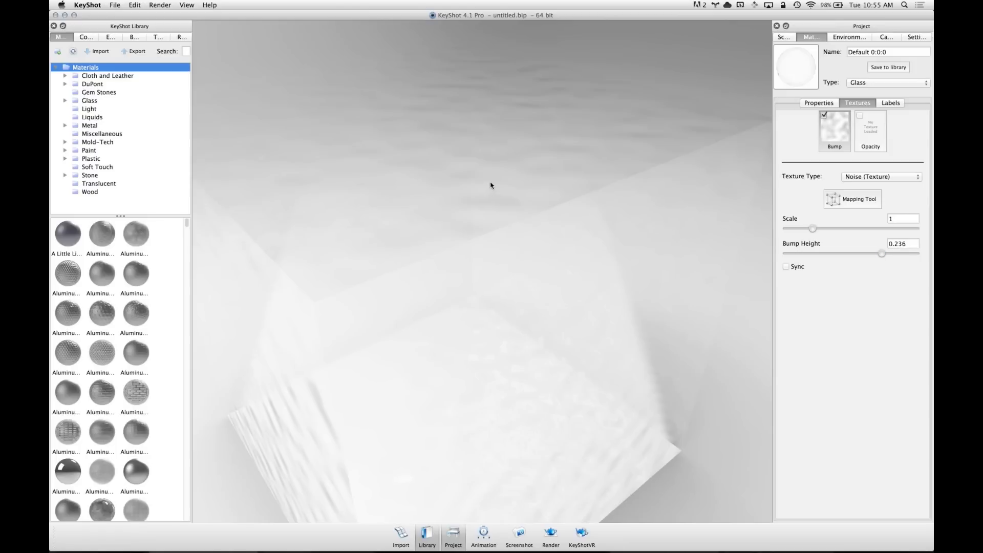
drag(430, 201, 465, 176)
drag(521, 163, 481, 160)
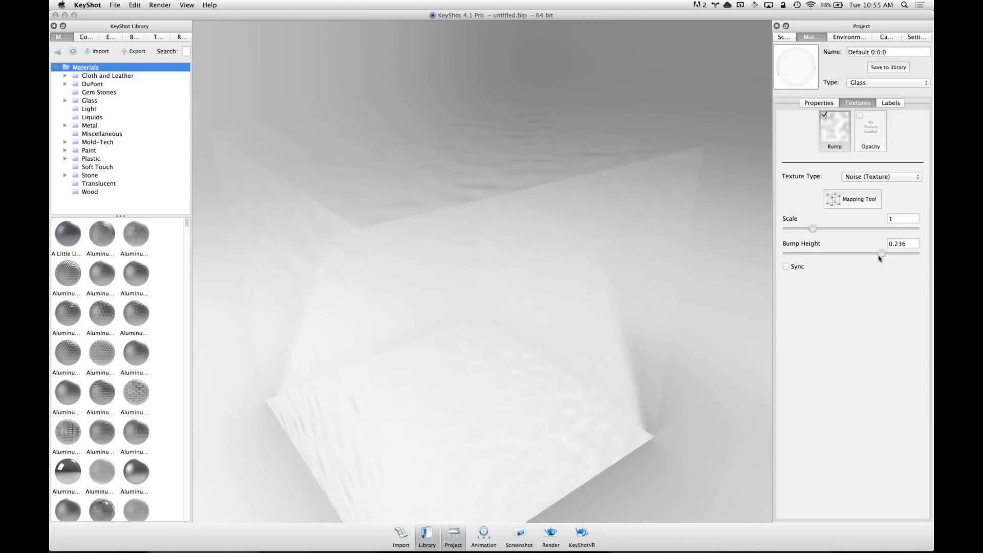
Lower the bump height of the glass cube's noise texture to 0.185
drag(881, 254, 876, 254)
Open Wine_Glass.bip from the KeyShot4 Scenes folder, discarding the unsaved changes to the cube scene
key(super+i)
key(Escape)
key(super+o)
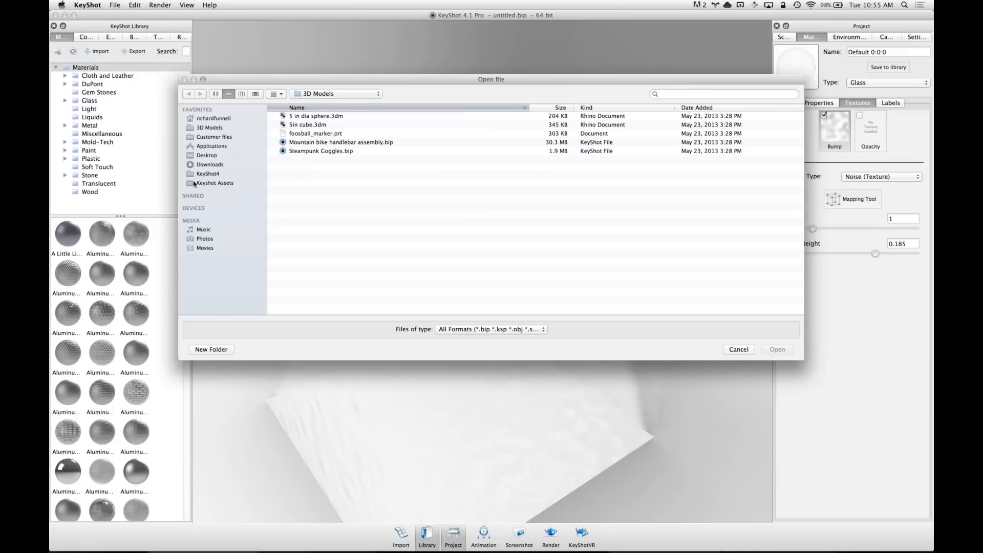
click(208, 174)
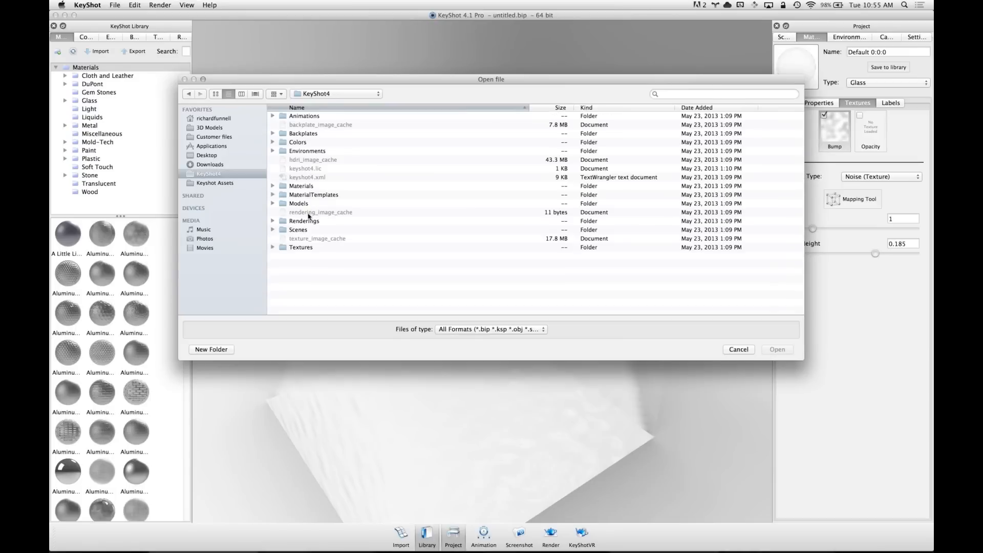
click(309, 230)
double_click(309, 230)
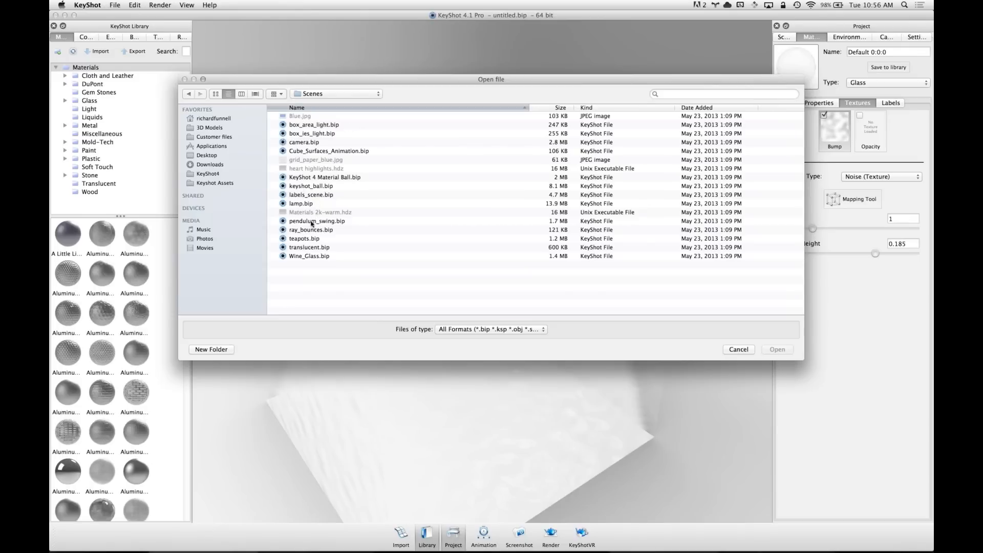
double_click(311, 256)
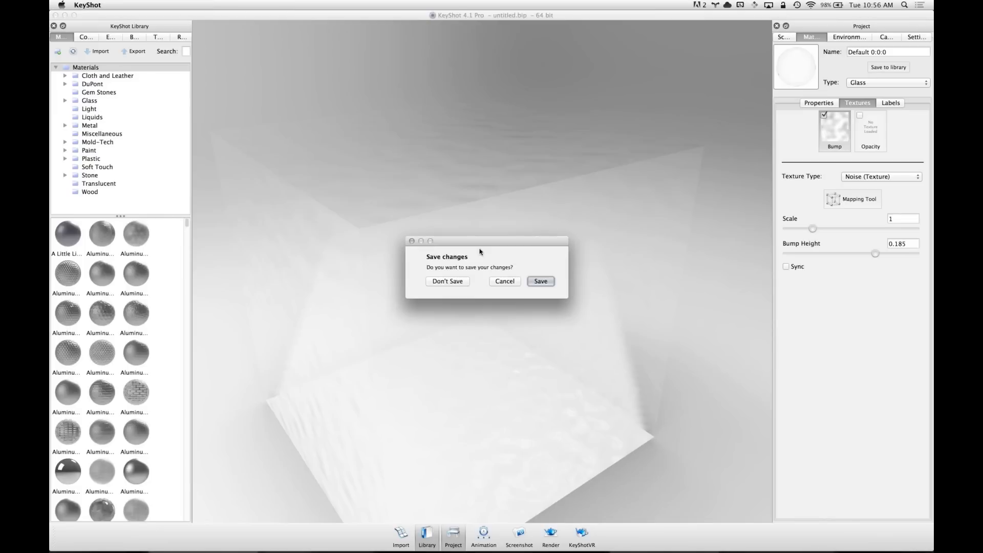
click(456, 284)
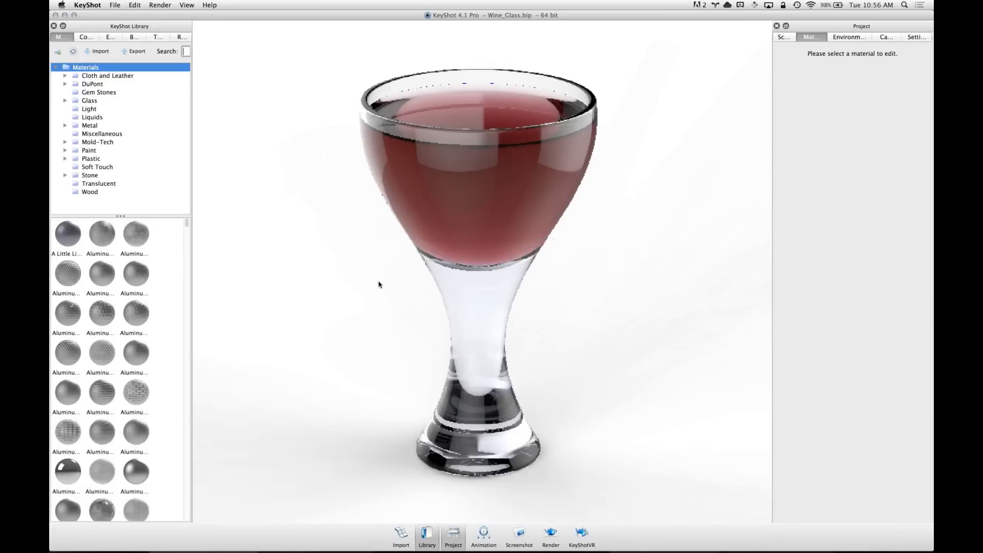
Add the procedural Noise (Texture) as the bump texture of the wine glass's Solid Glass material
scroll(377, 282, up, 5)
scroll(380, 285, down, 4)
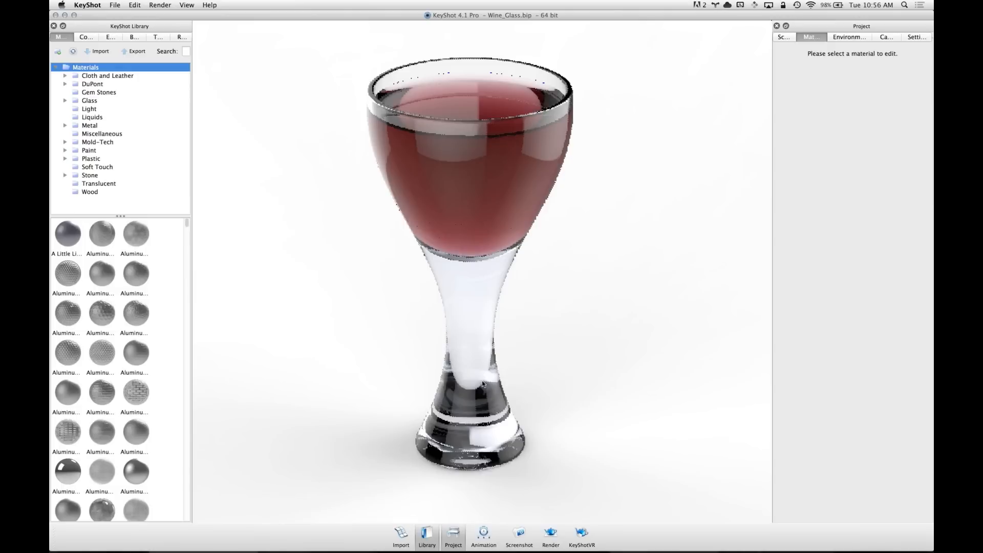
right_click(465, 219)
click(507, 345)
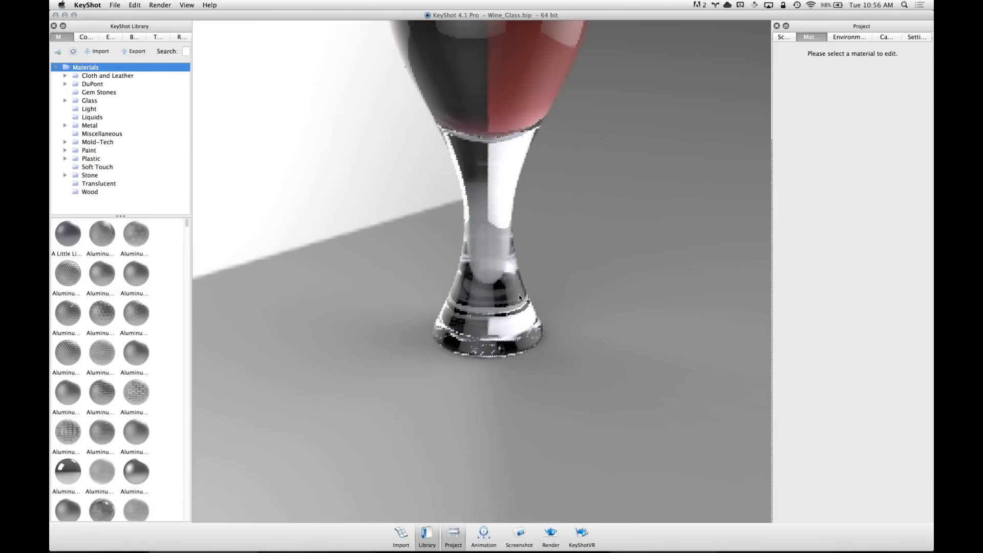
drag(519, 321, 421, 352)
scroll(660, 387, up, 4)
scroll(660, 389, up, 3)
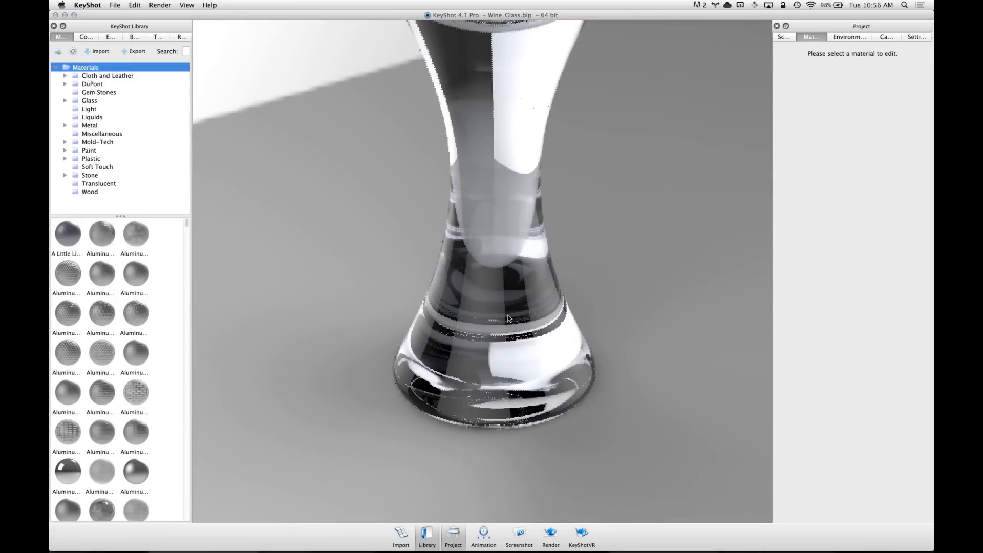
double_click(509, 319)
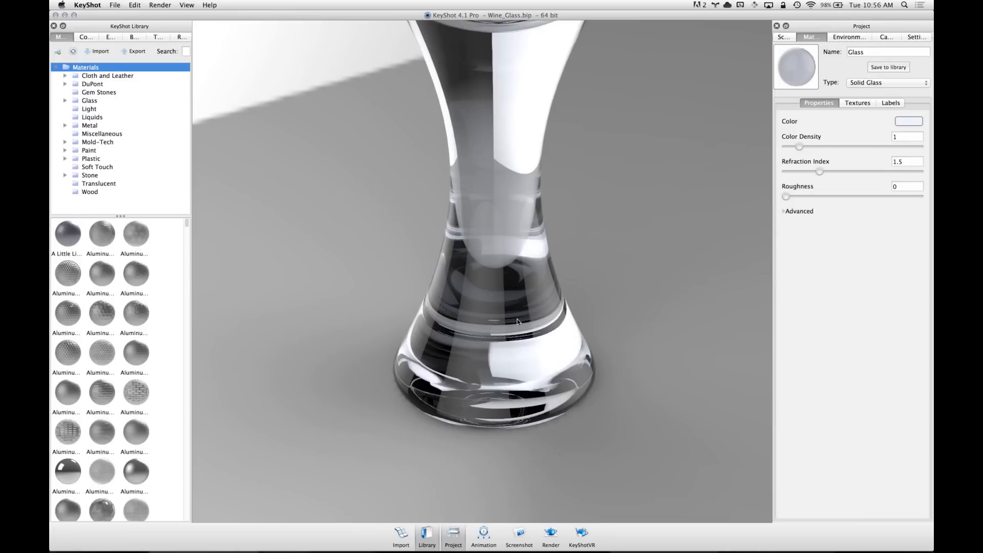
click(860, 102)
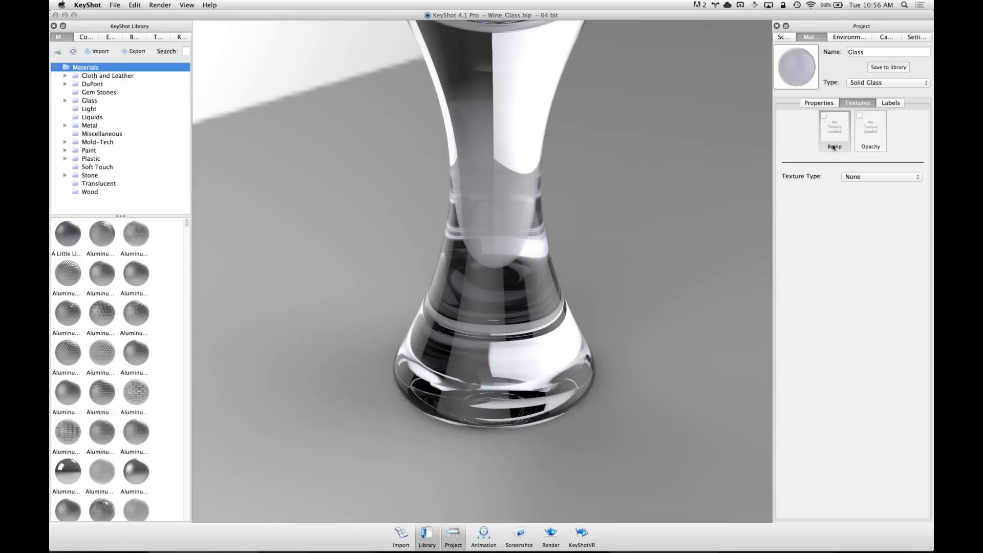
click(871, 177)
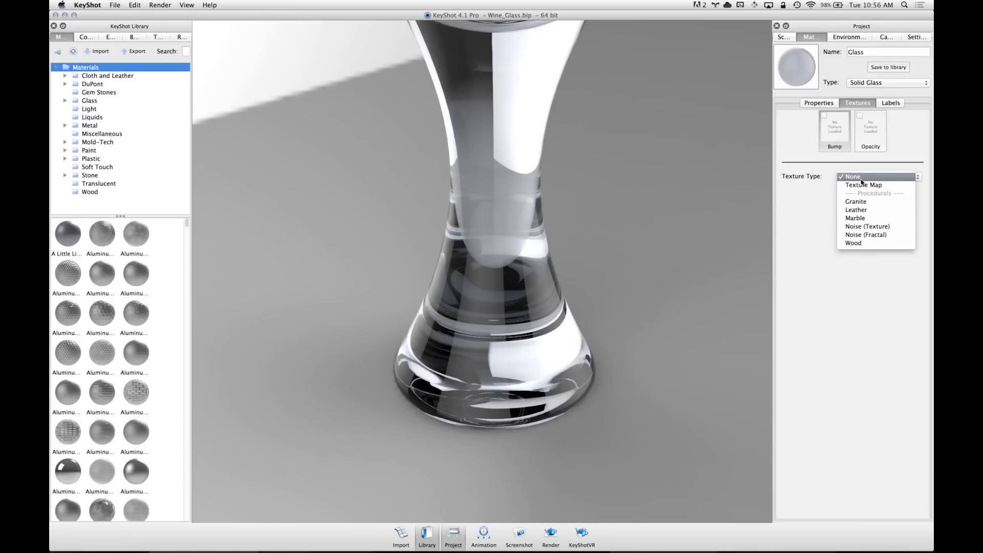
click(880, 231)
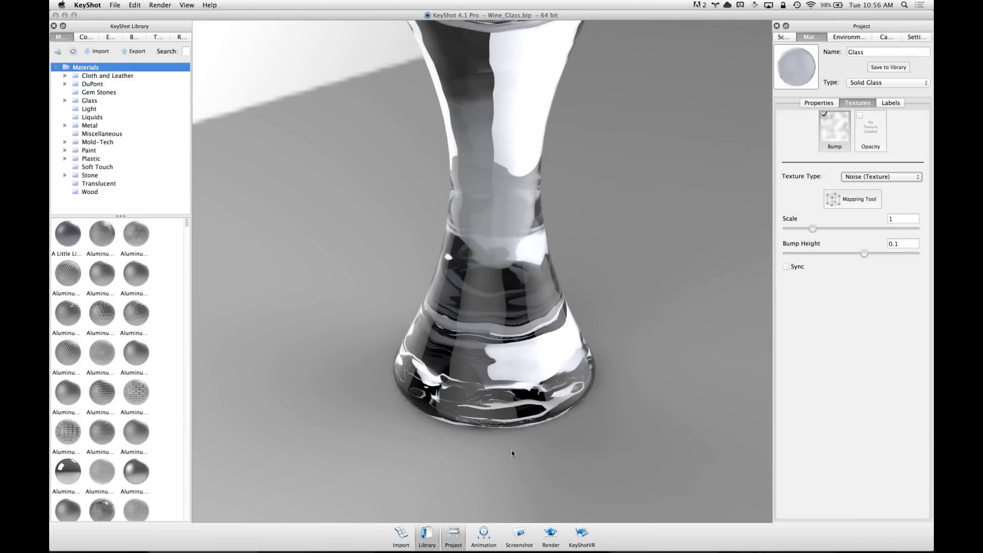
Lower the bump height of the wine glass's noise texture to 0.031
drag(865, 253, 855, 255)
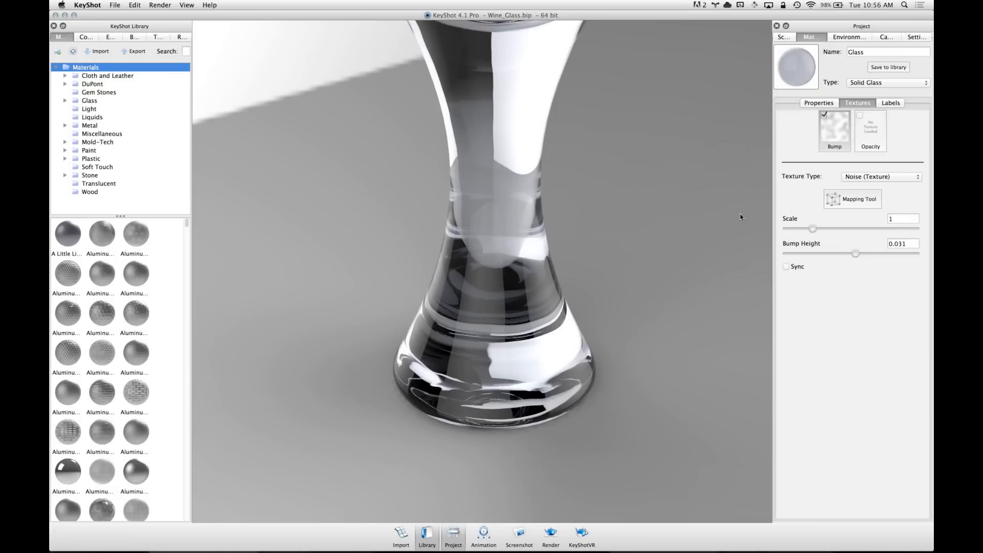
click(915, 179)
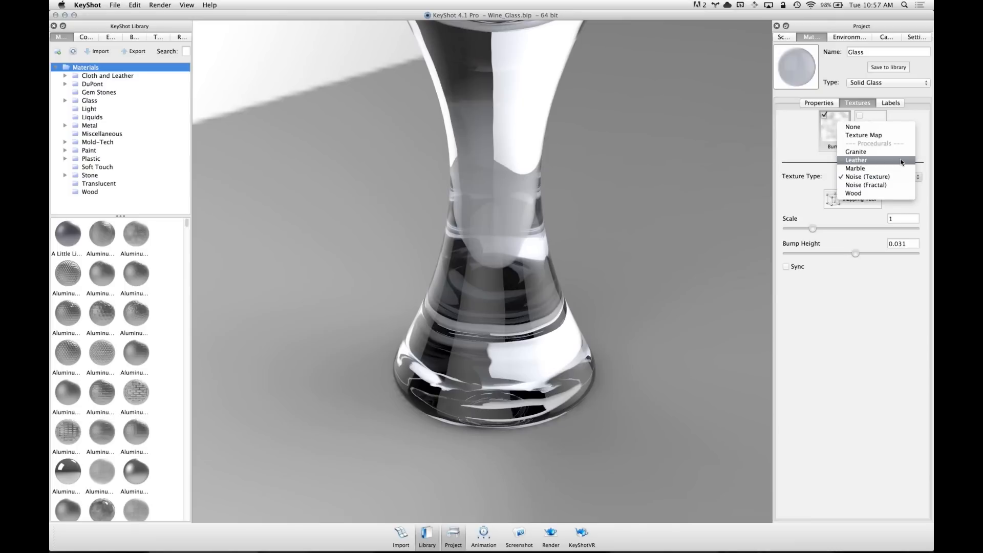
click(827, 103)
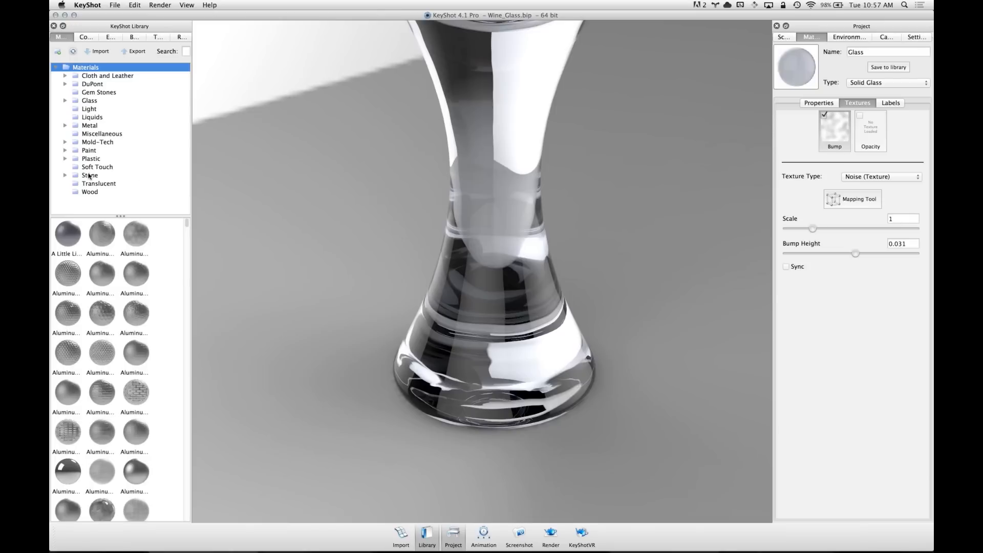
Change the wine glass's material type to Plastic and remove its noise bump texture
click(899, 84)
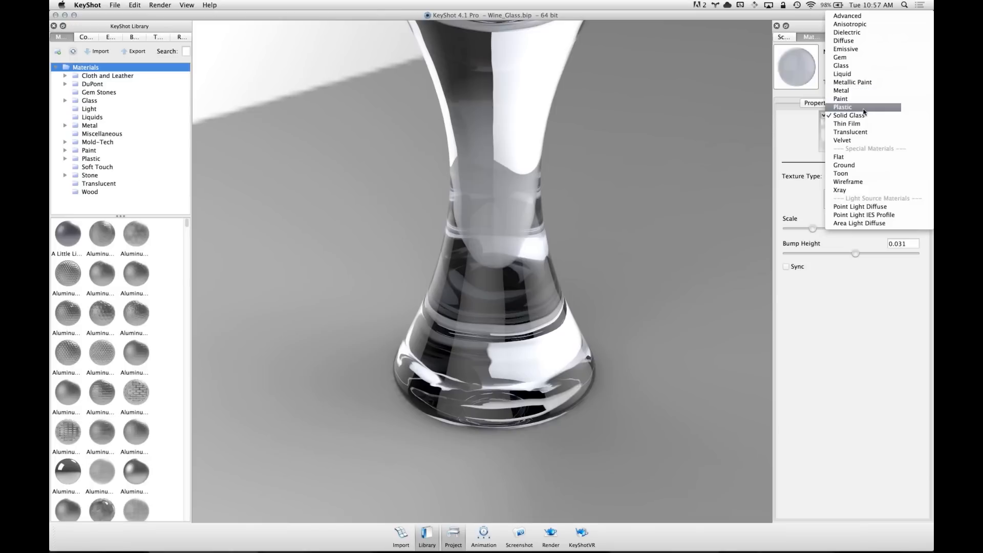
click(863, 107)
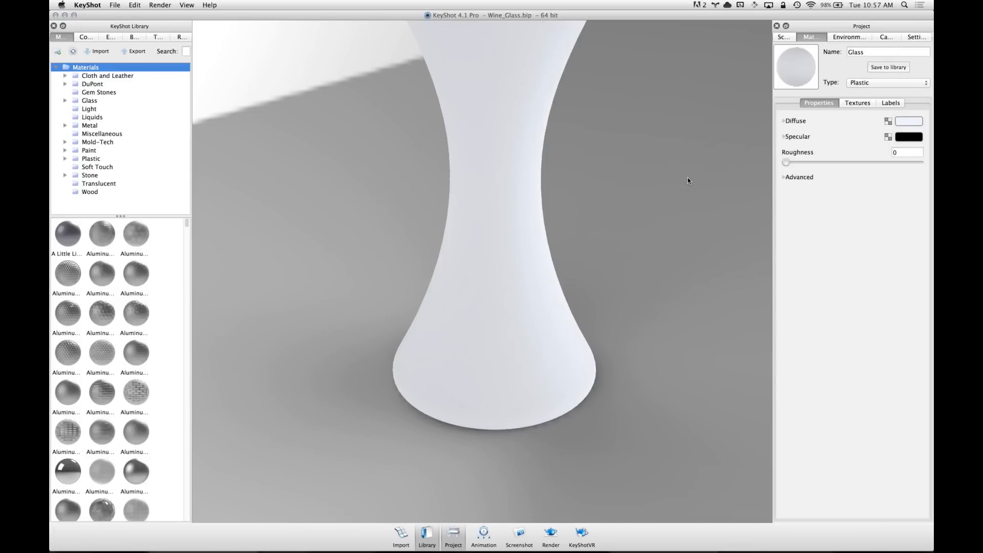
click(851, 104)
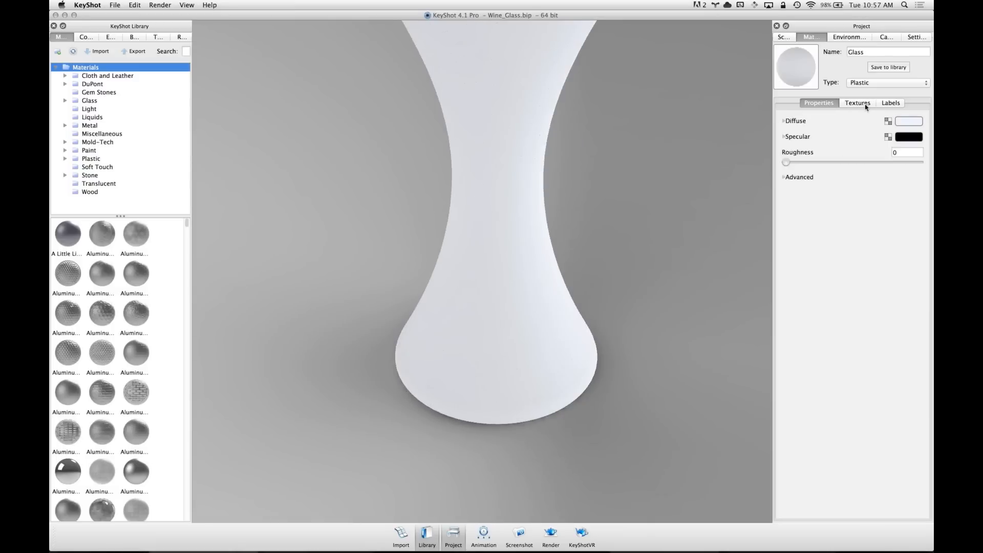
click(875, 178)
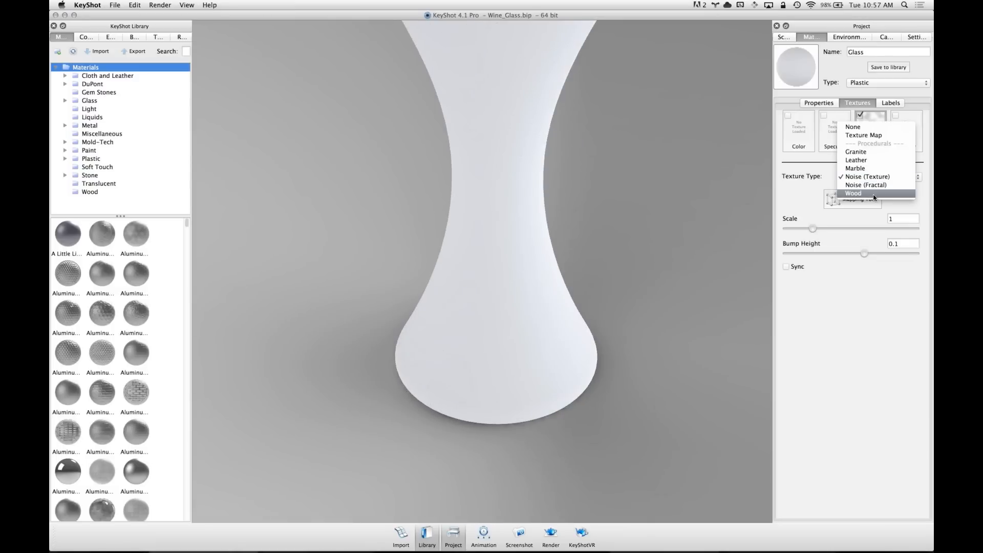
click(879, 127)
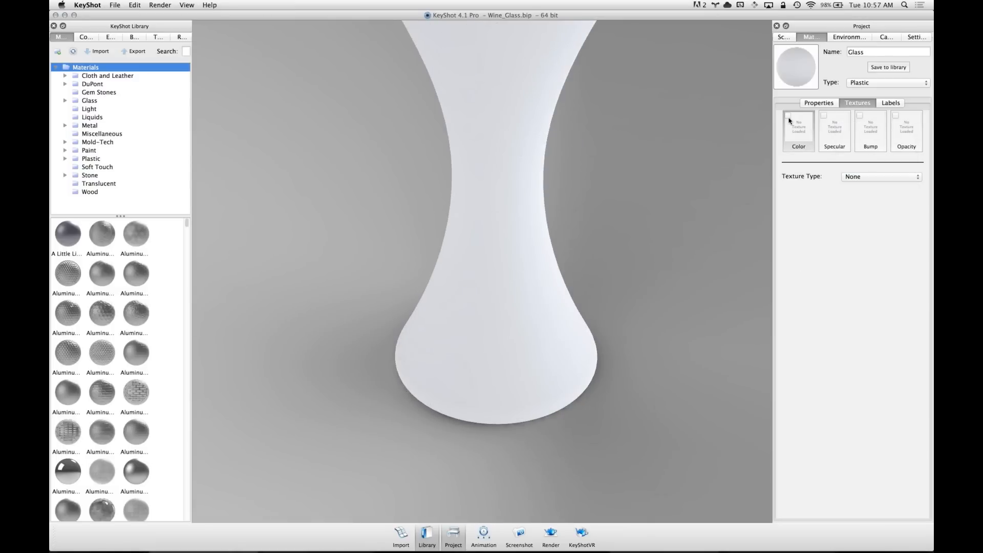
Apply the procedural Wood texture as the color texture of the plastic wine glass
click(853, 177)
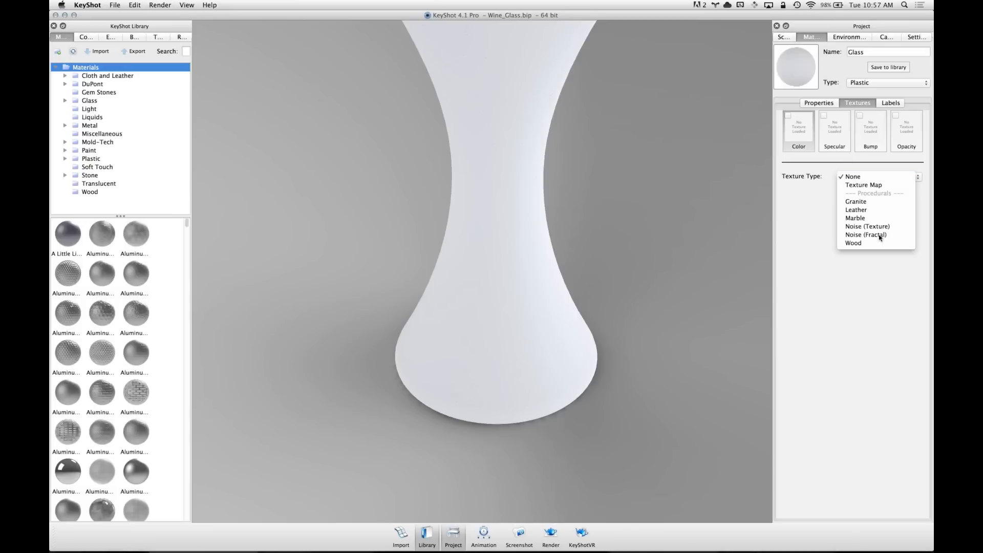
click(853, 242)
drag(614, 198, 514, 237)
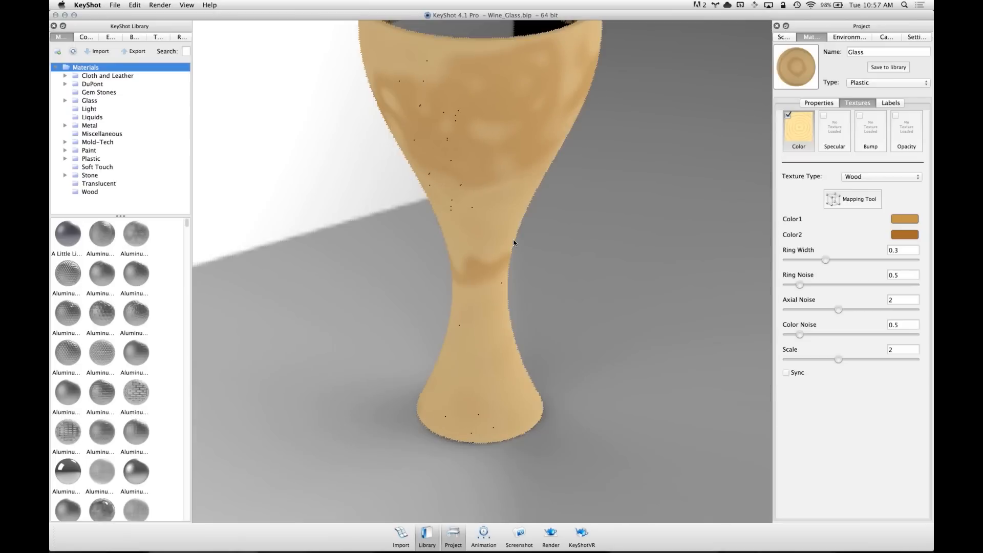
Reduce the scale of the goblet's wood texture to 0.44 and view the grain from around the model
drag(838, 360, 799, 363)
drag(492, 198, 597, 222)
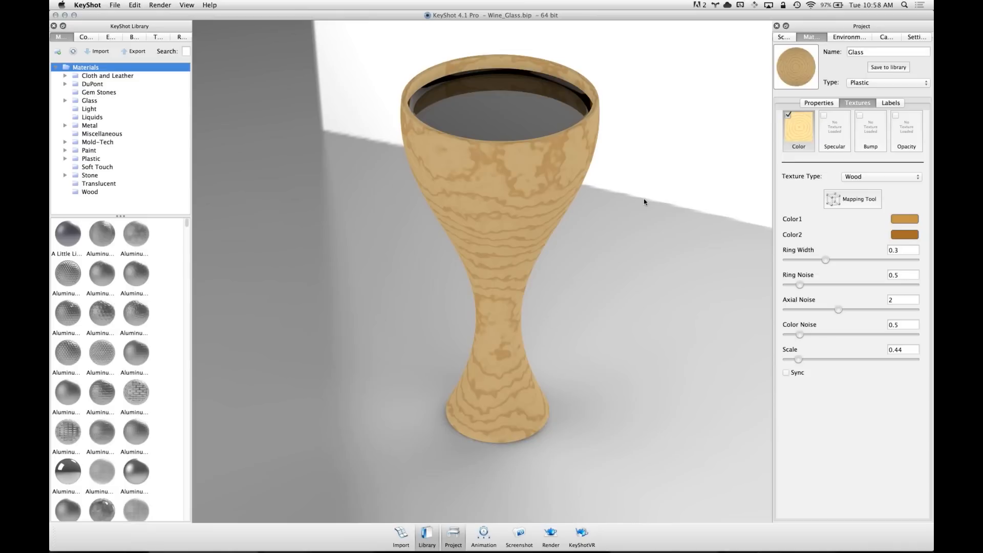
key(super+Tab)
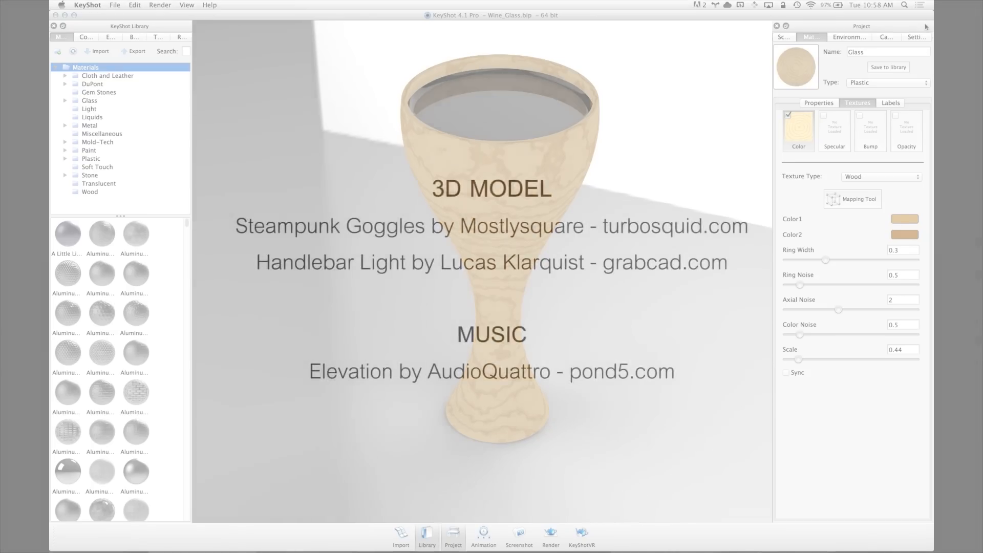